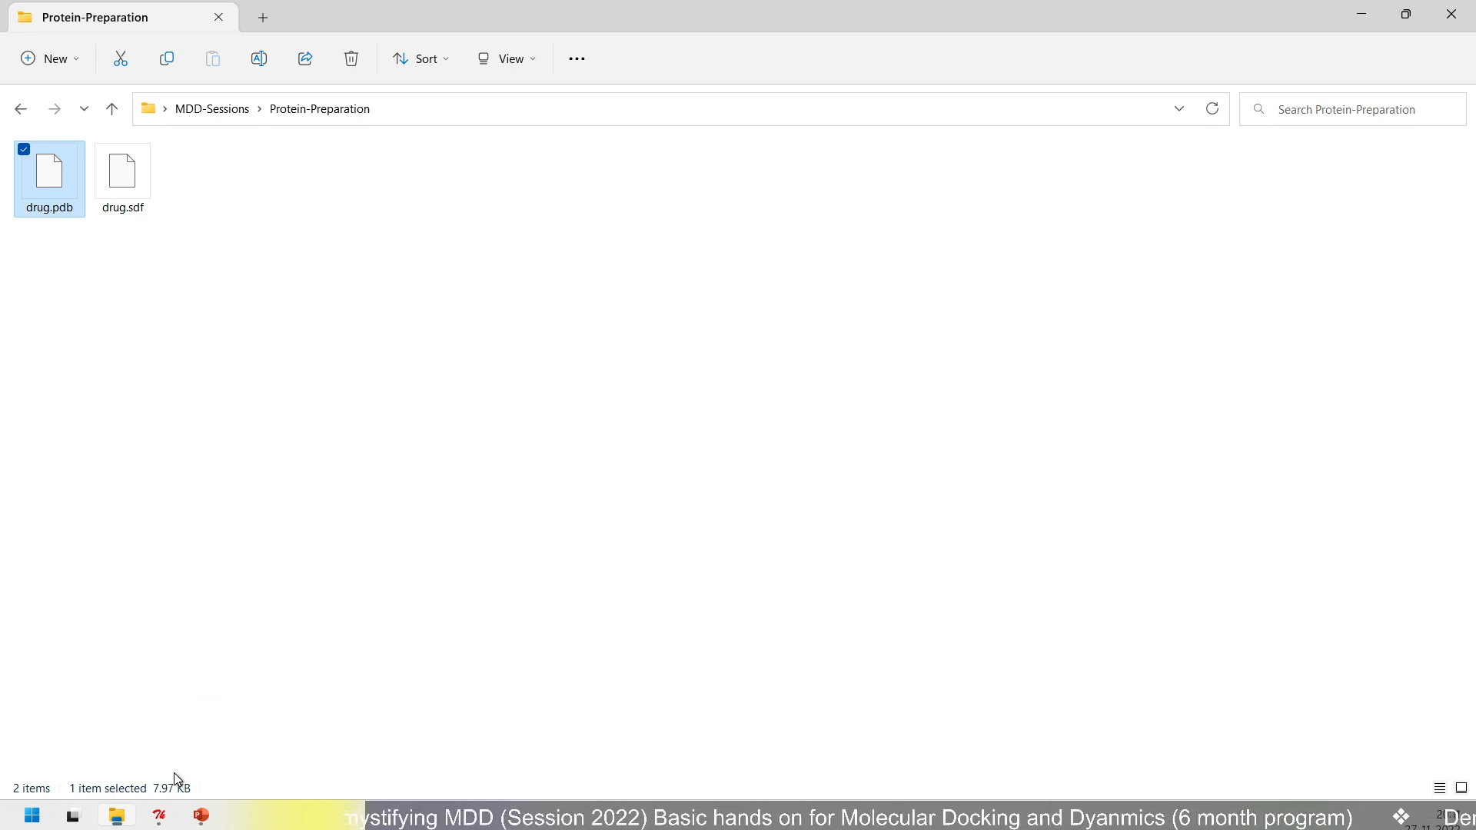
- Switch to AutoDockTools
click(162, 817)
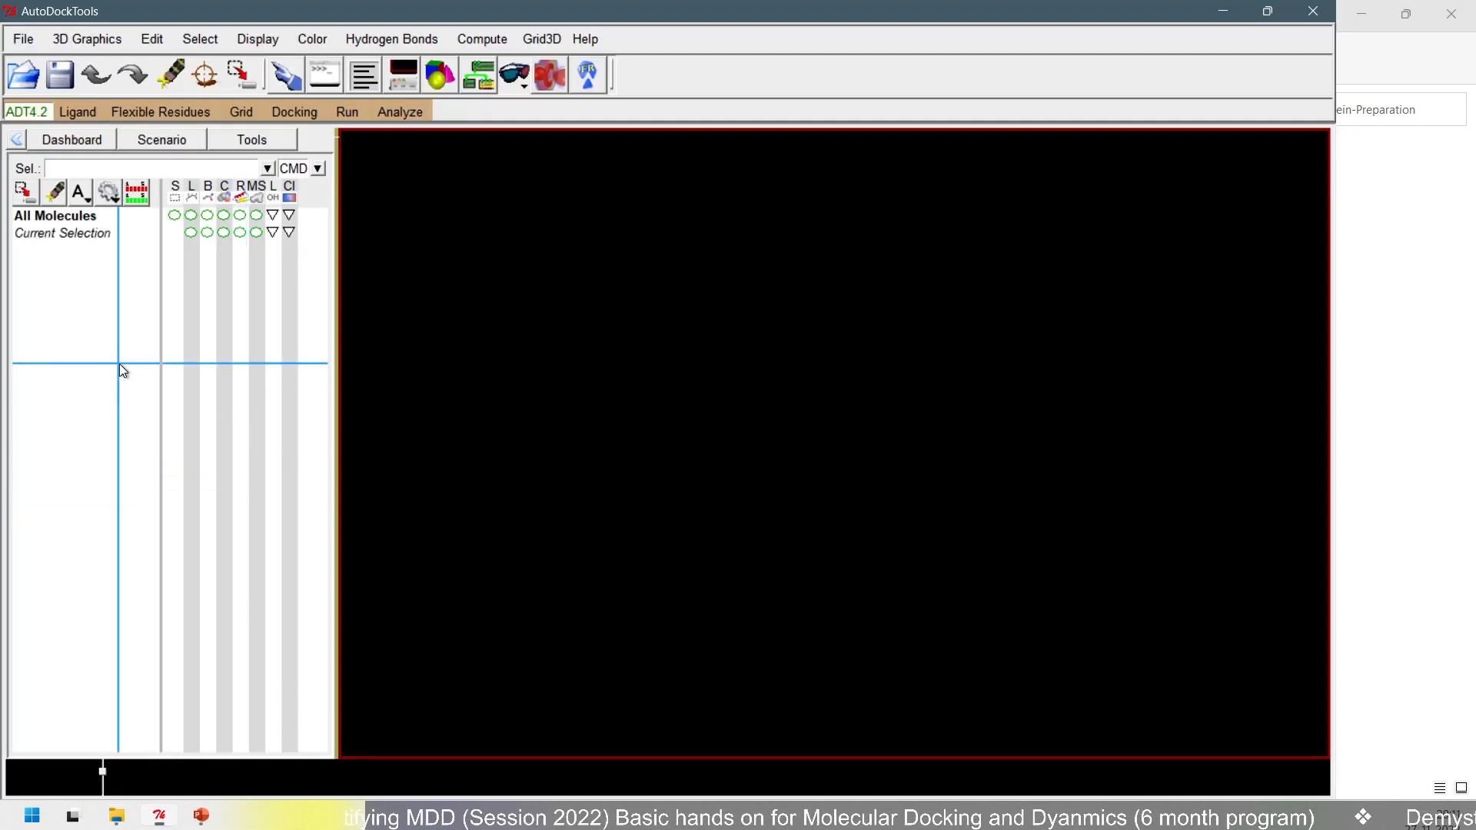
click(31, 43)
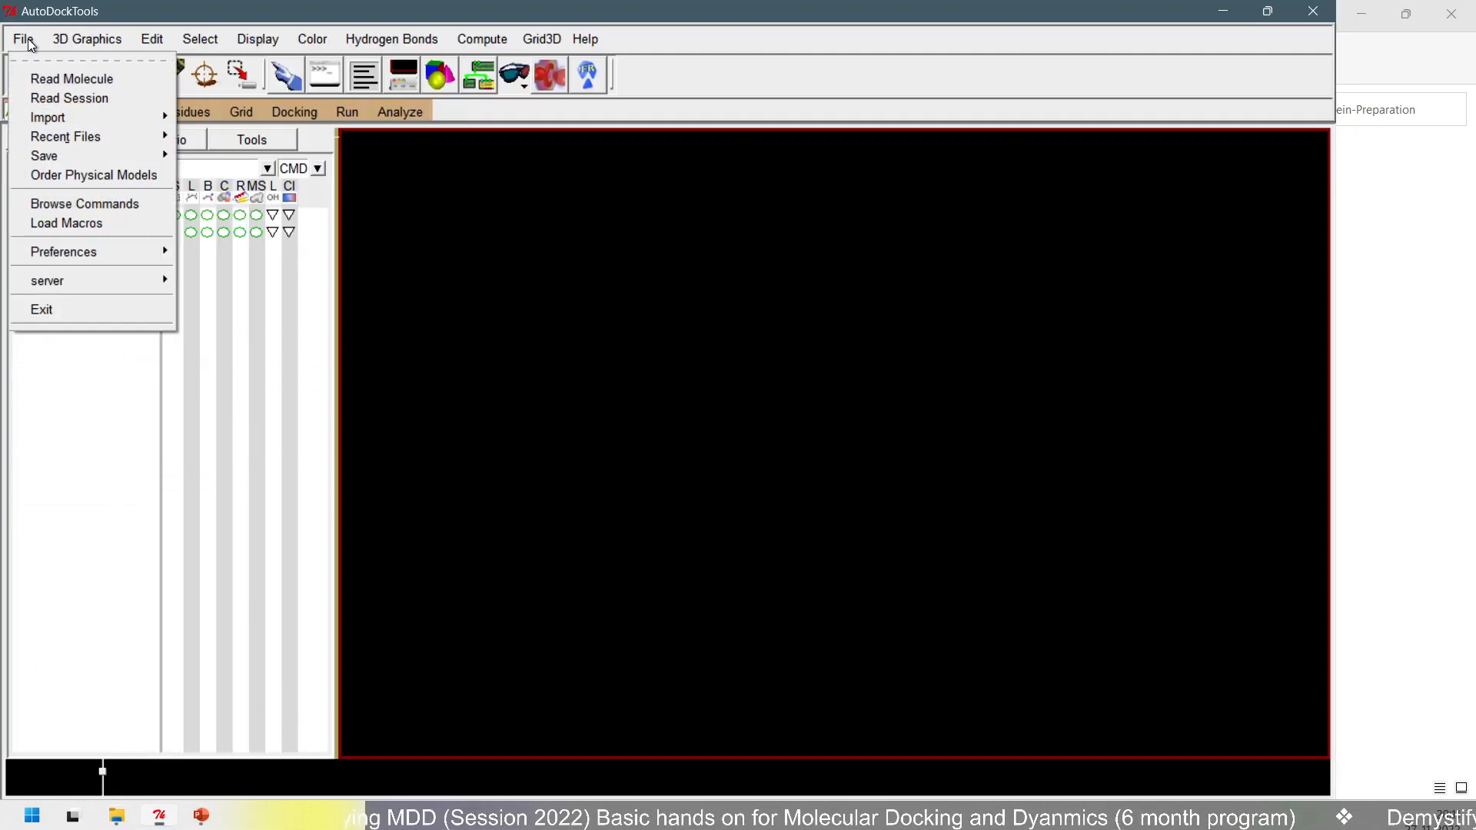
click(62, 80)
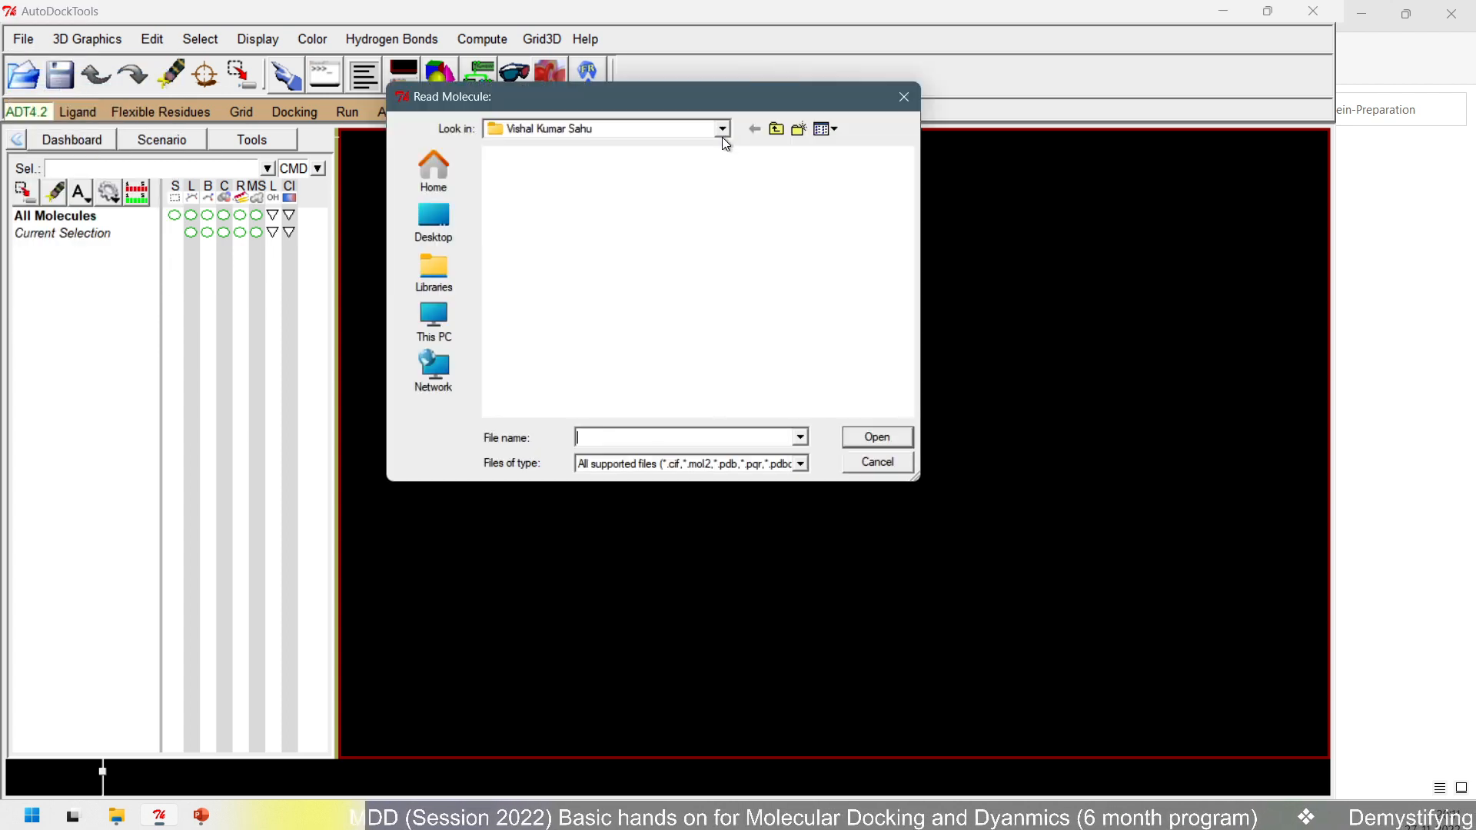
click(915, 95)
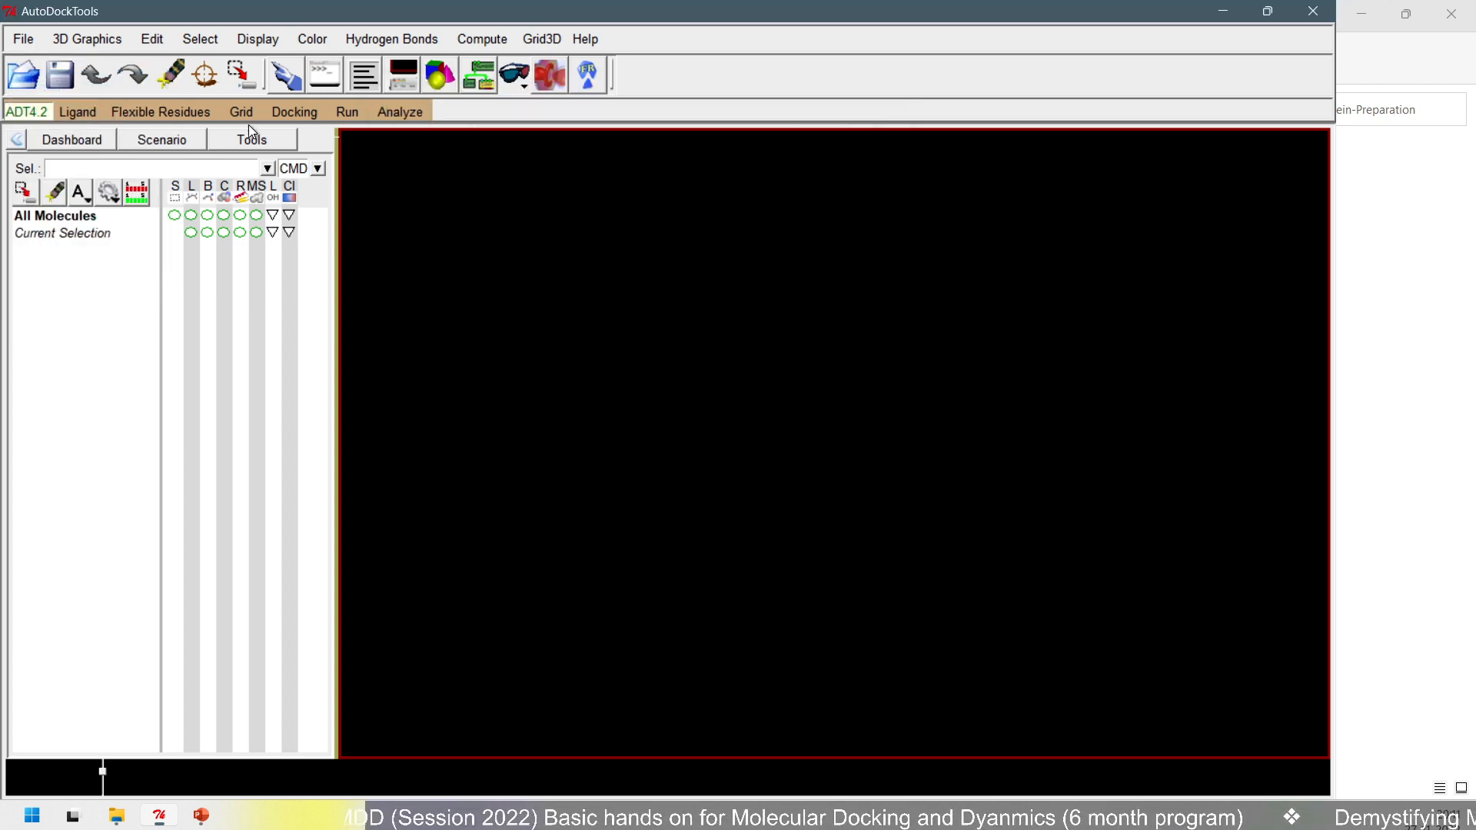
- Start opening a ligand input file and go to the folder D:\Desktop\MDD-Sessions\Protein-Preparation, using the path copied from File Explorer
click(77, 114)
mouse_move(94, 156)
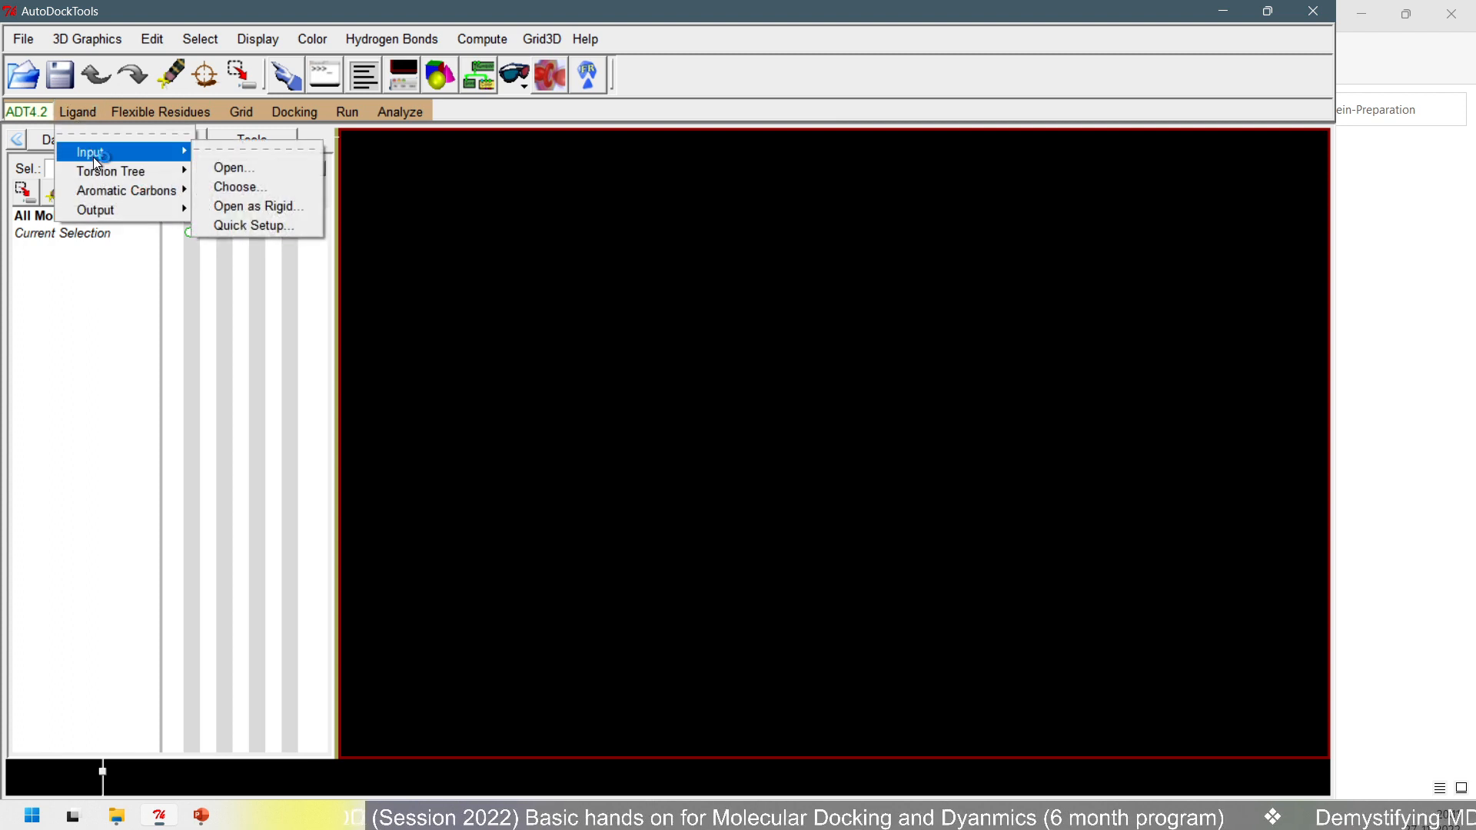
click(262, 166)
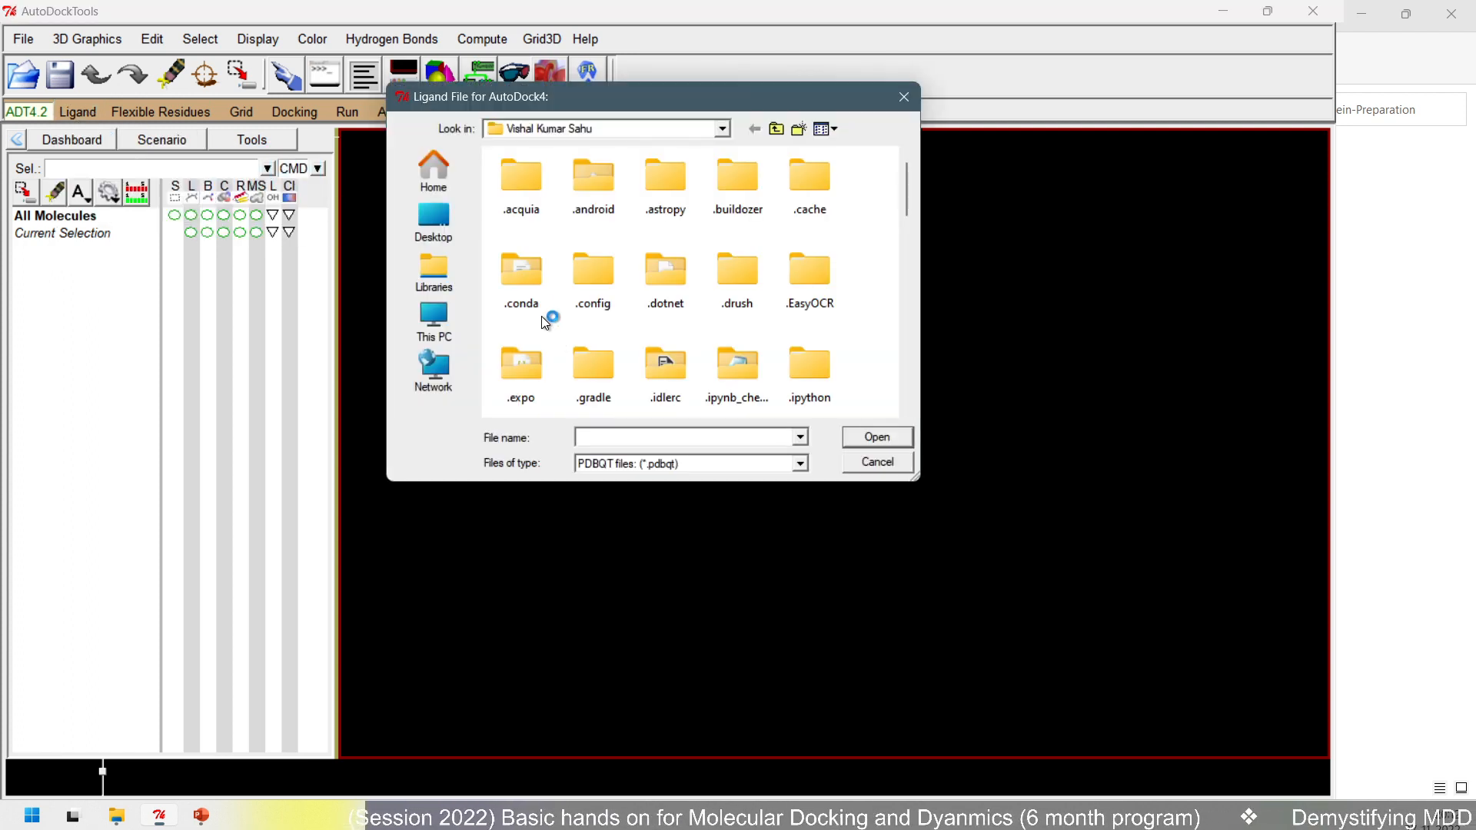
click(117, 817)
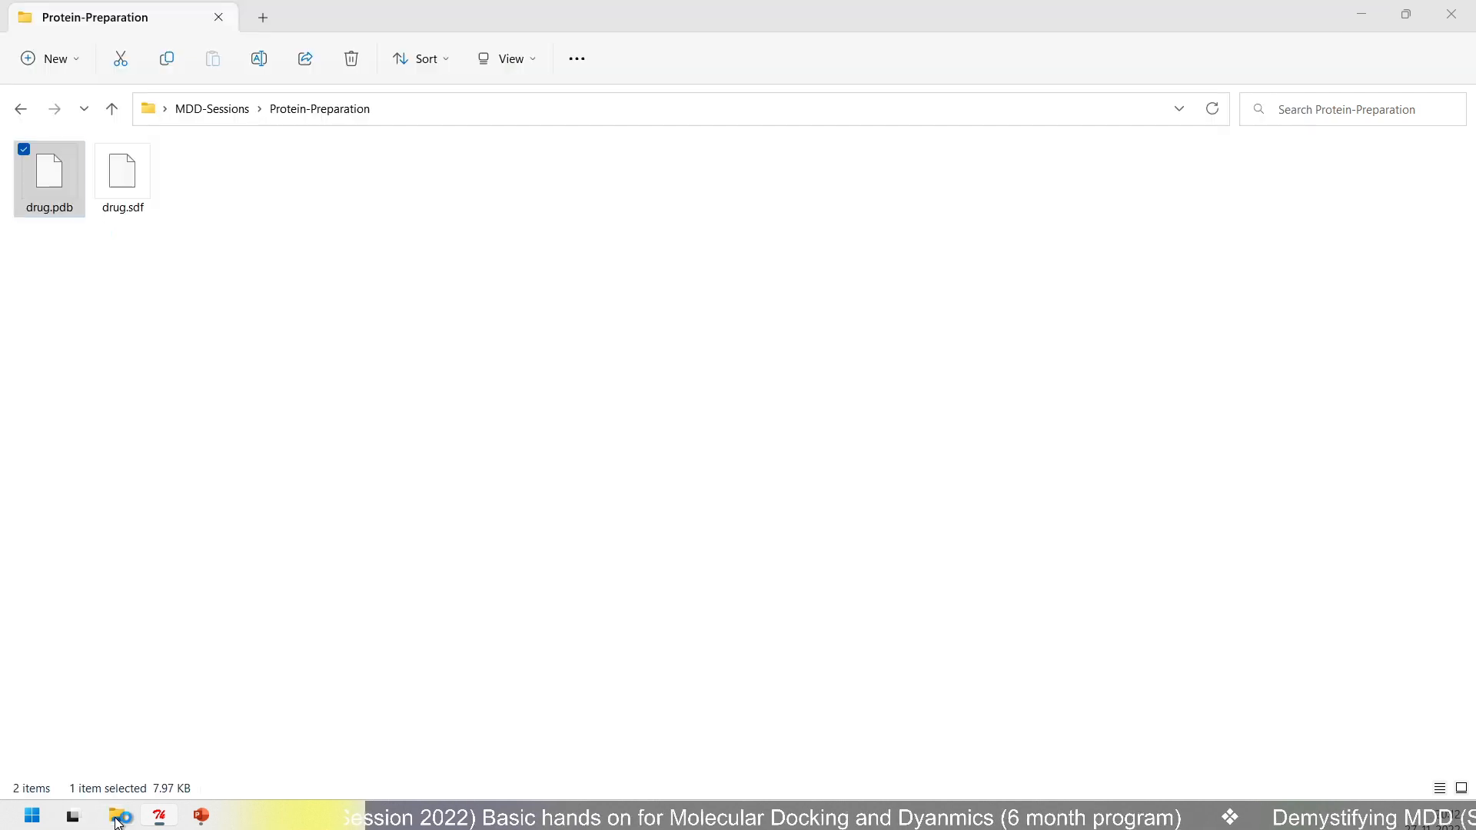
click(517, 115)
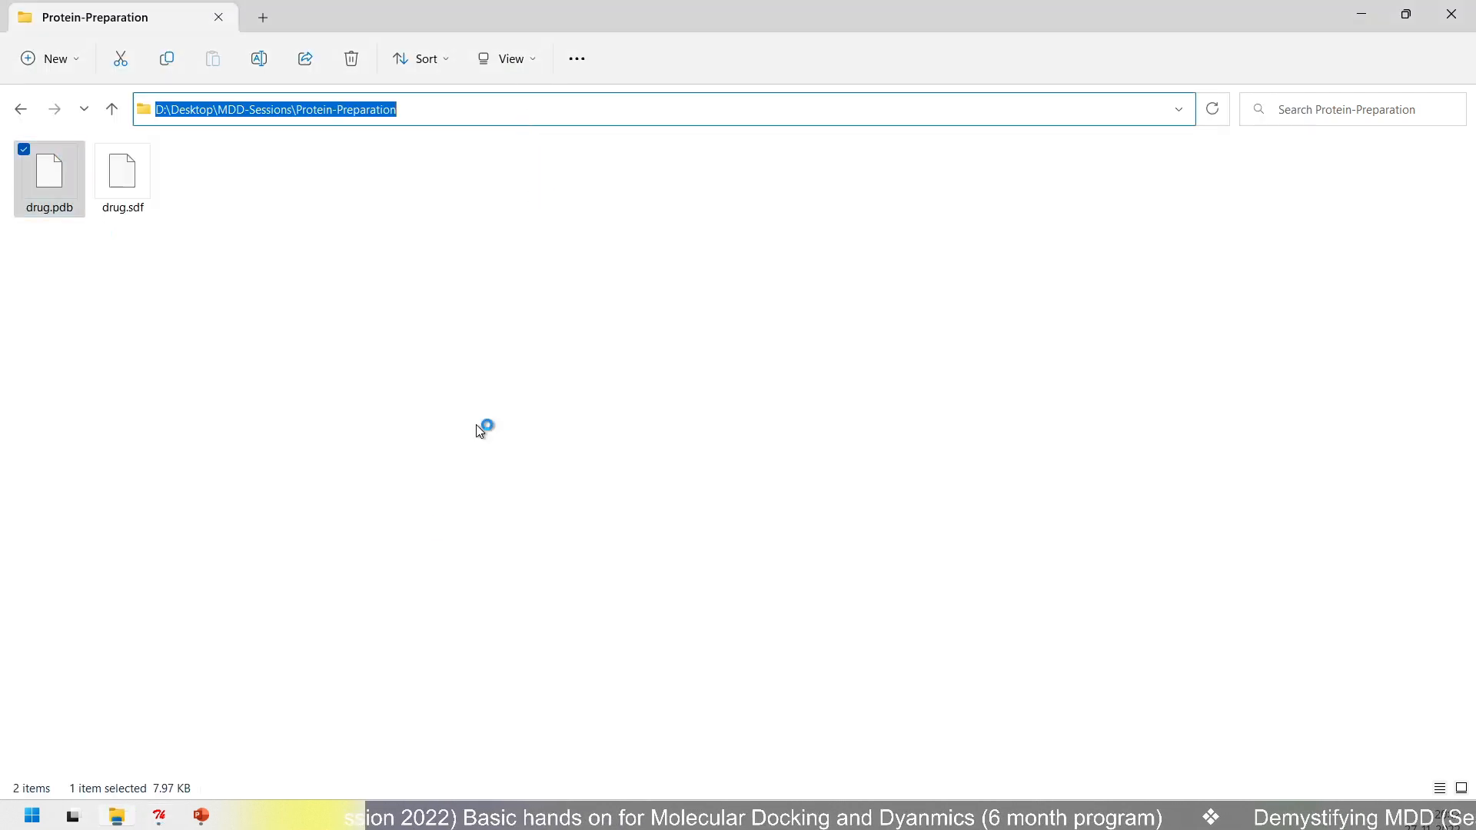
click(203, 816)
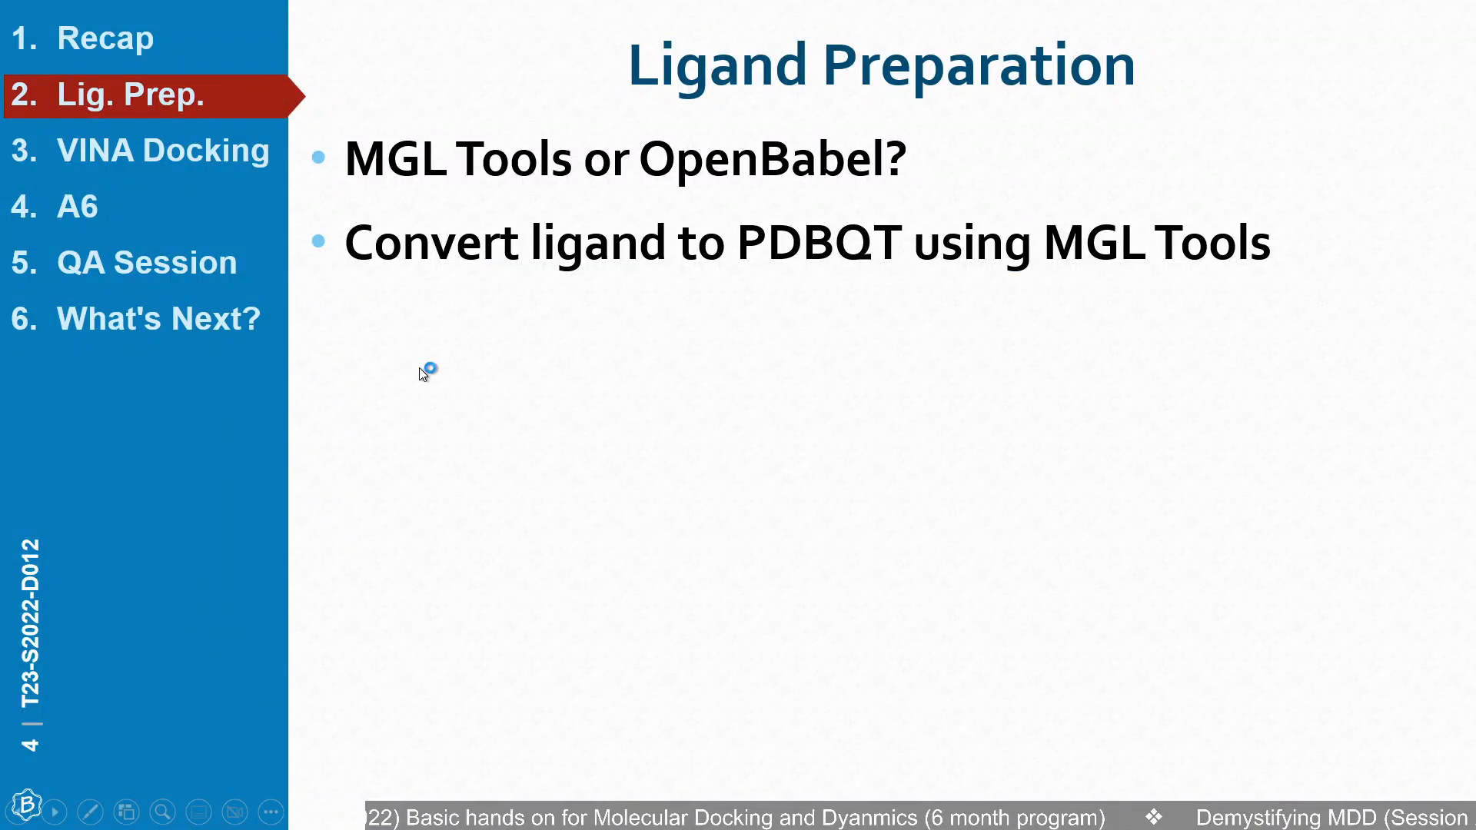
key(alt+Tab)
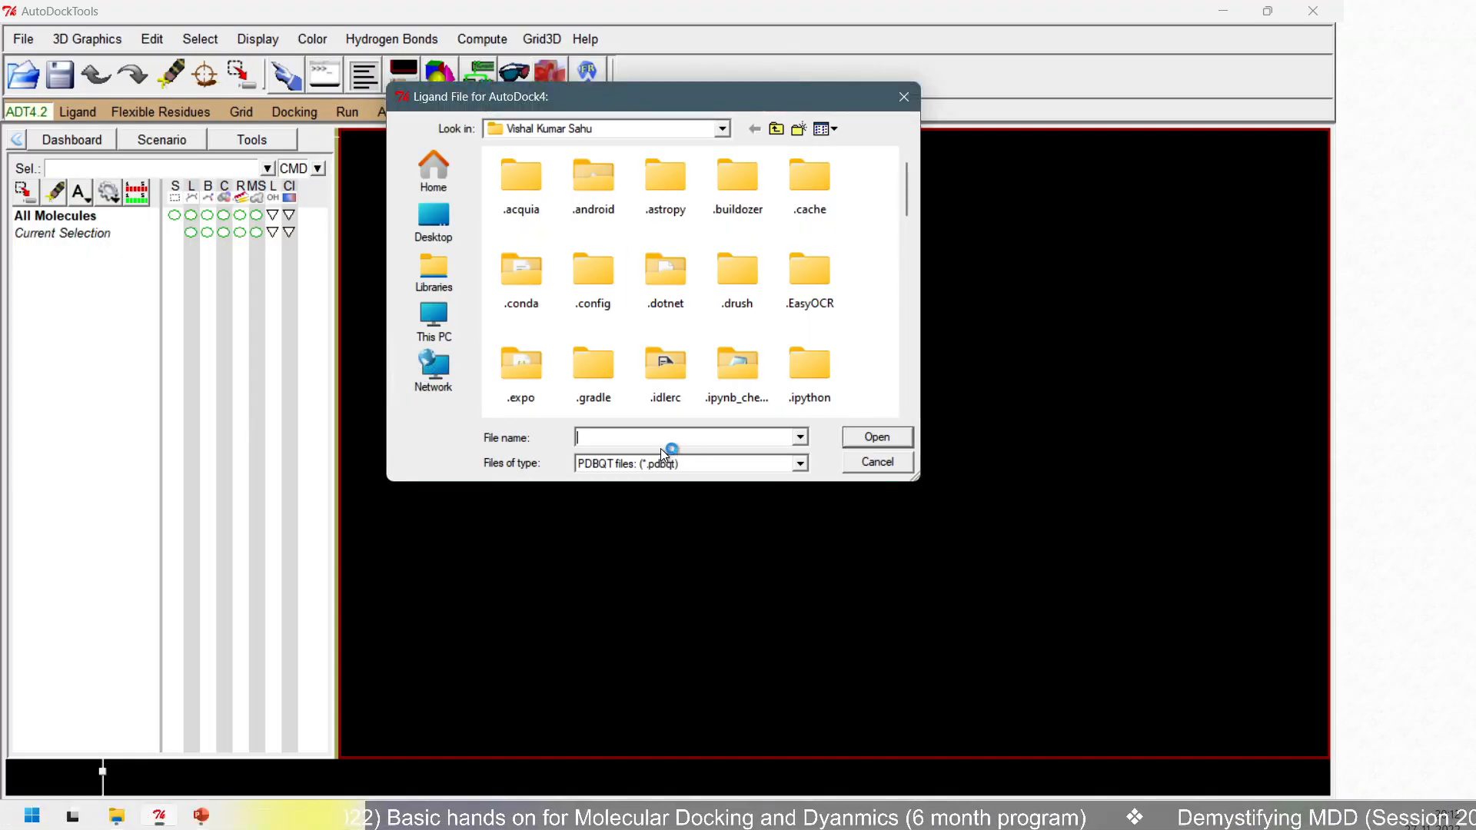
text(C:\Desktop\MDD Session\Protein-Preparation\)
click(844, 436)
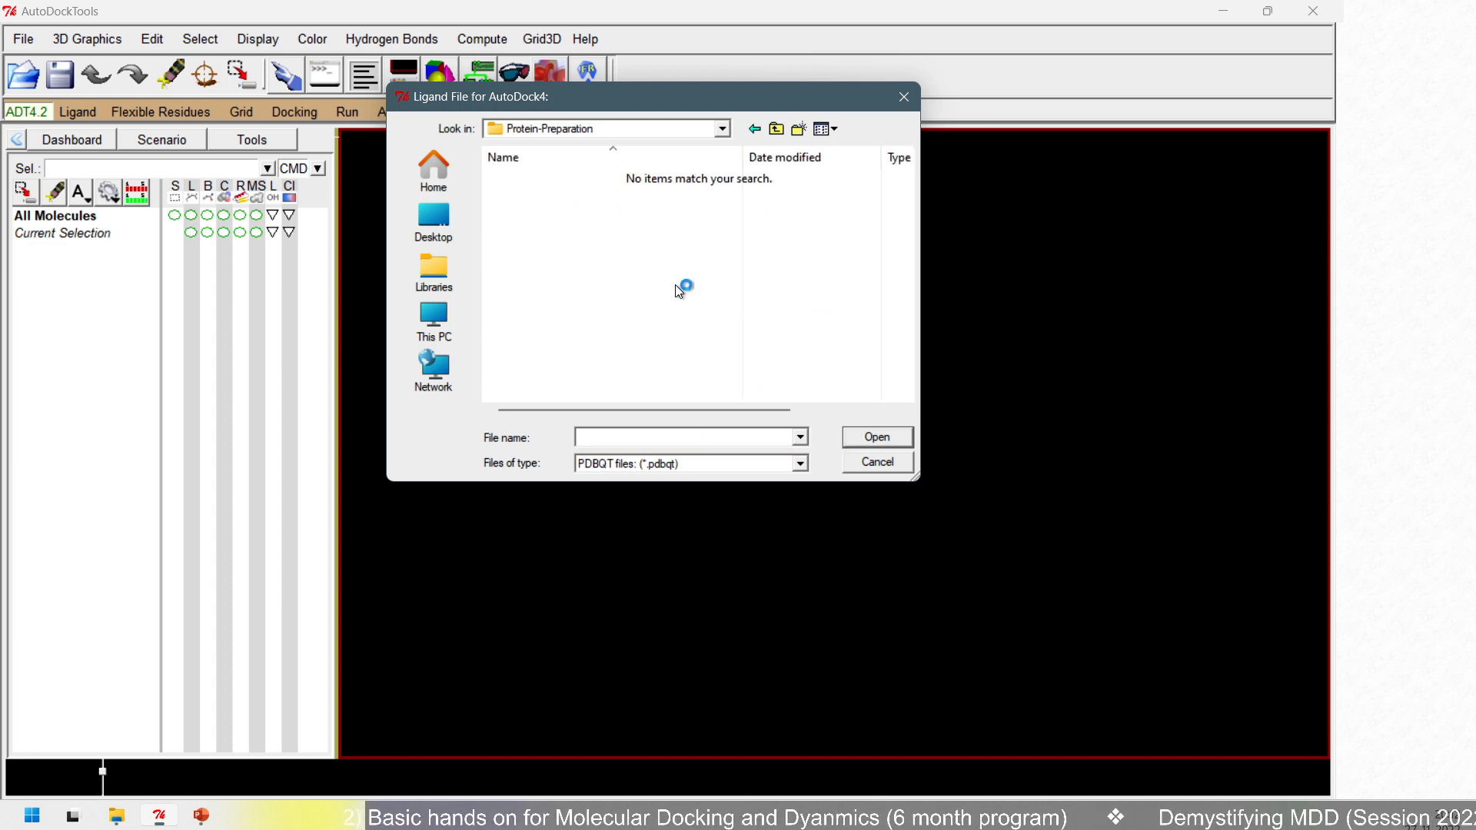
- Filter the folder to PDB files, open drug.pdb as the AutoDock4 ligand, and dismiss its setup summary
click(683, 465)
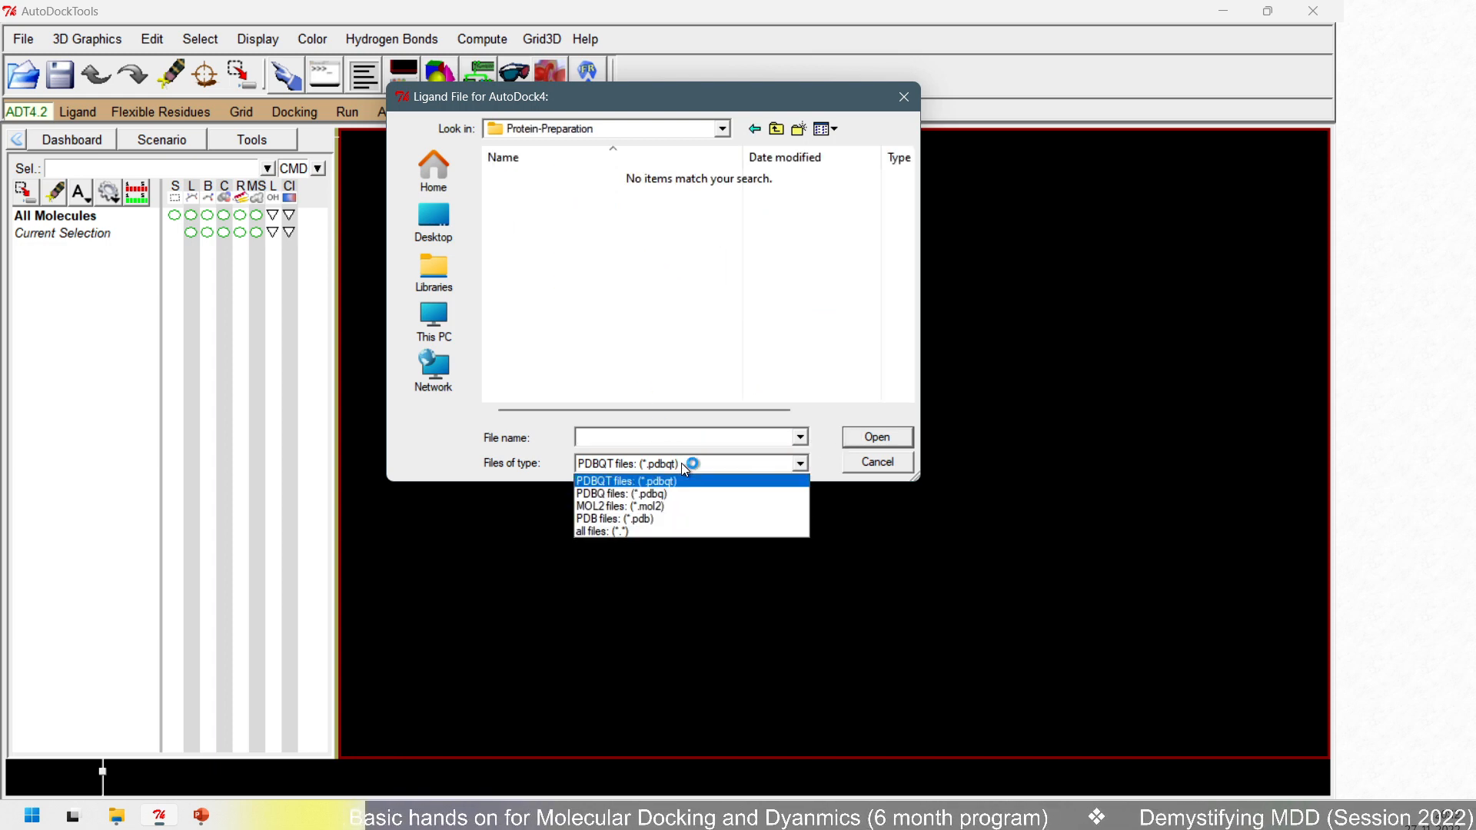
click(649, 519)
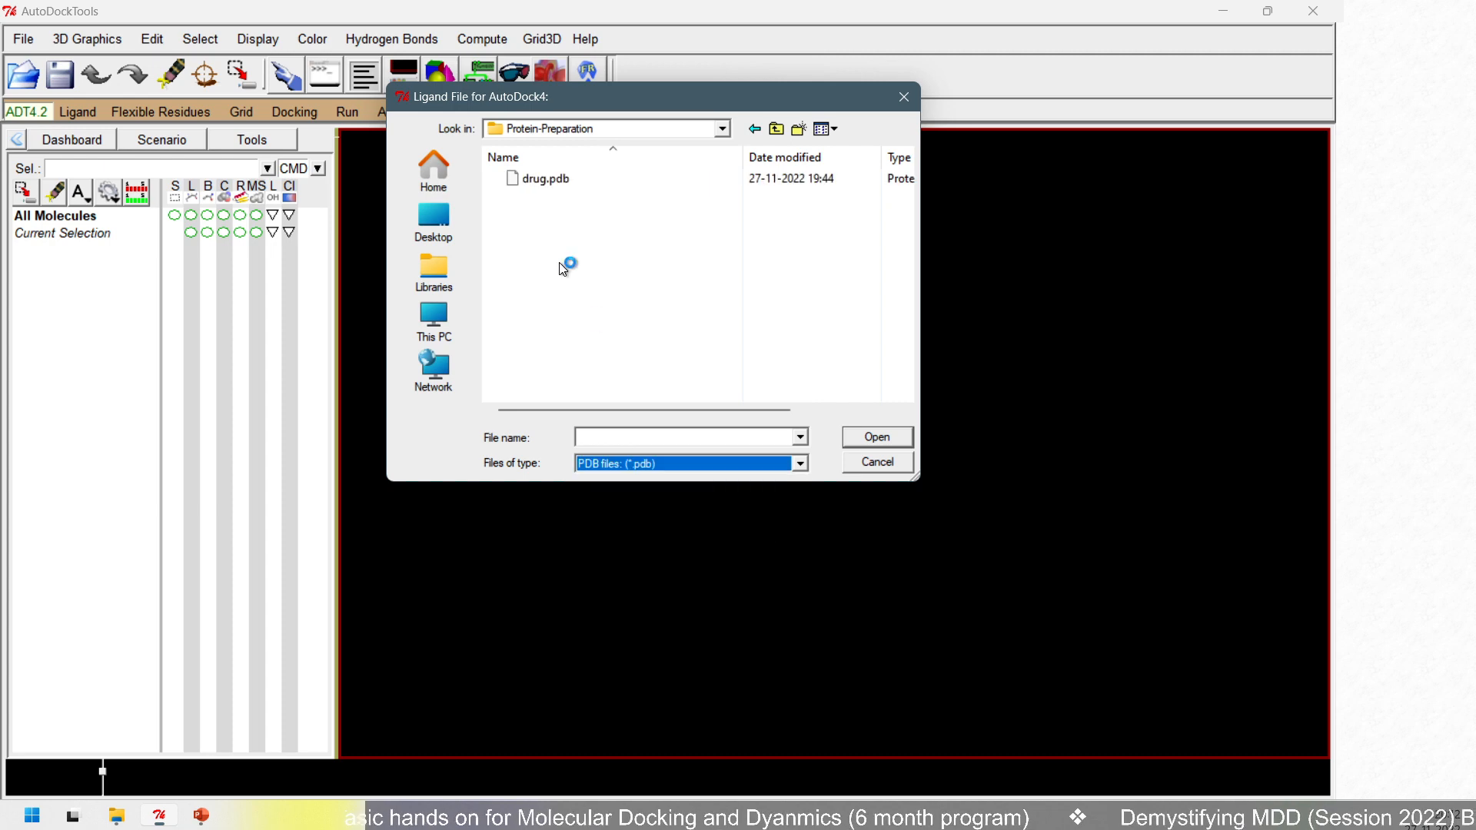
click(548, 179)
click(875, 438)
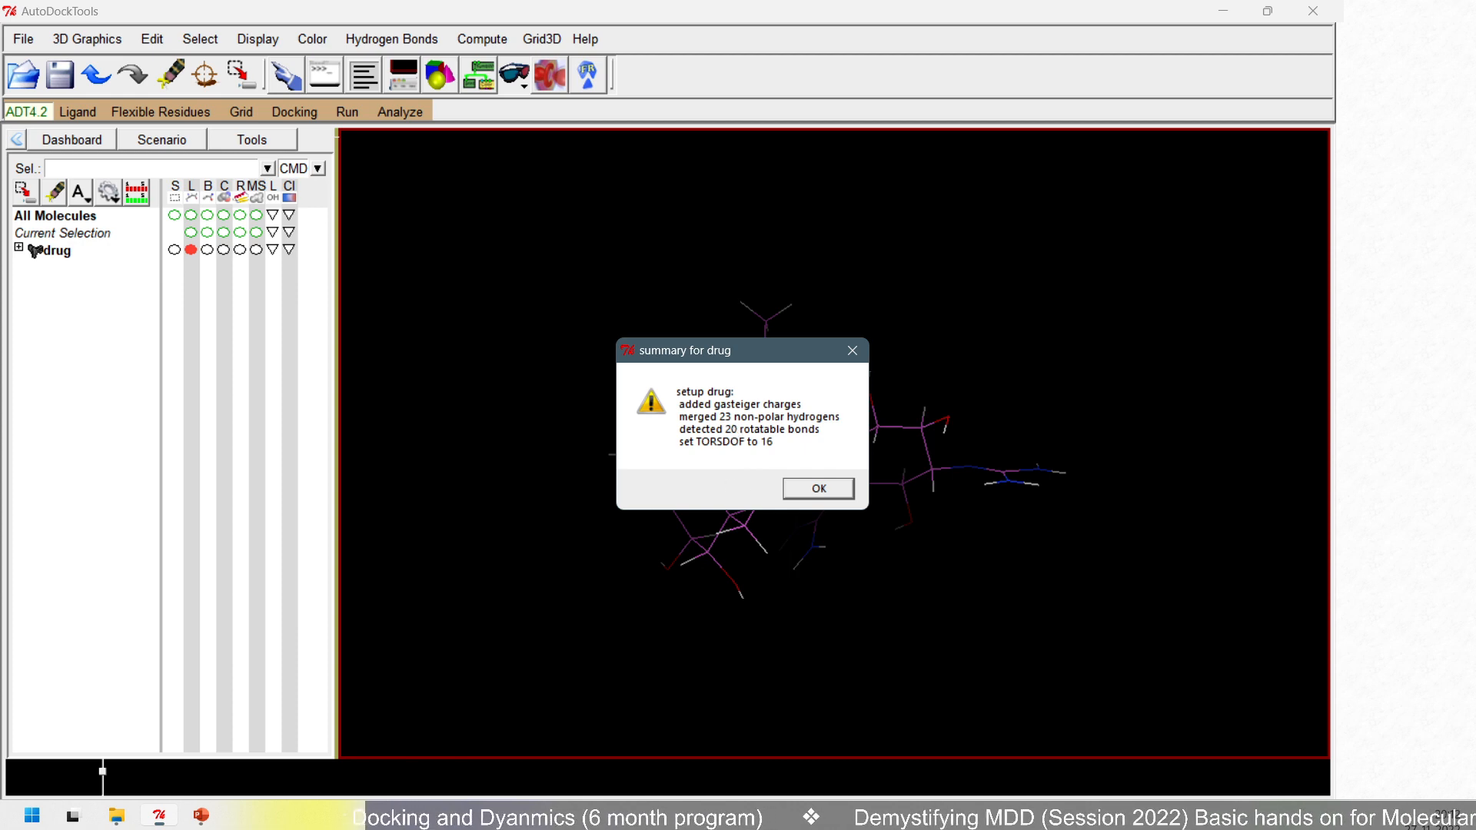
mouse_move(611, 329)
ctrl+mouse_down()
mouse_move(620, 357)
mouse_move(805, 516)
mouse_move(874, 516)
ctrl+mouse_up()
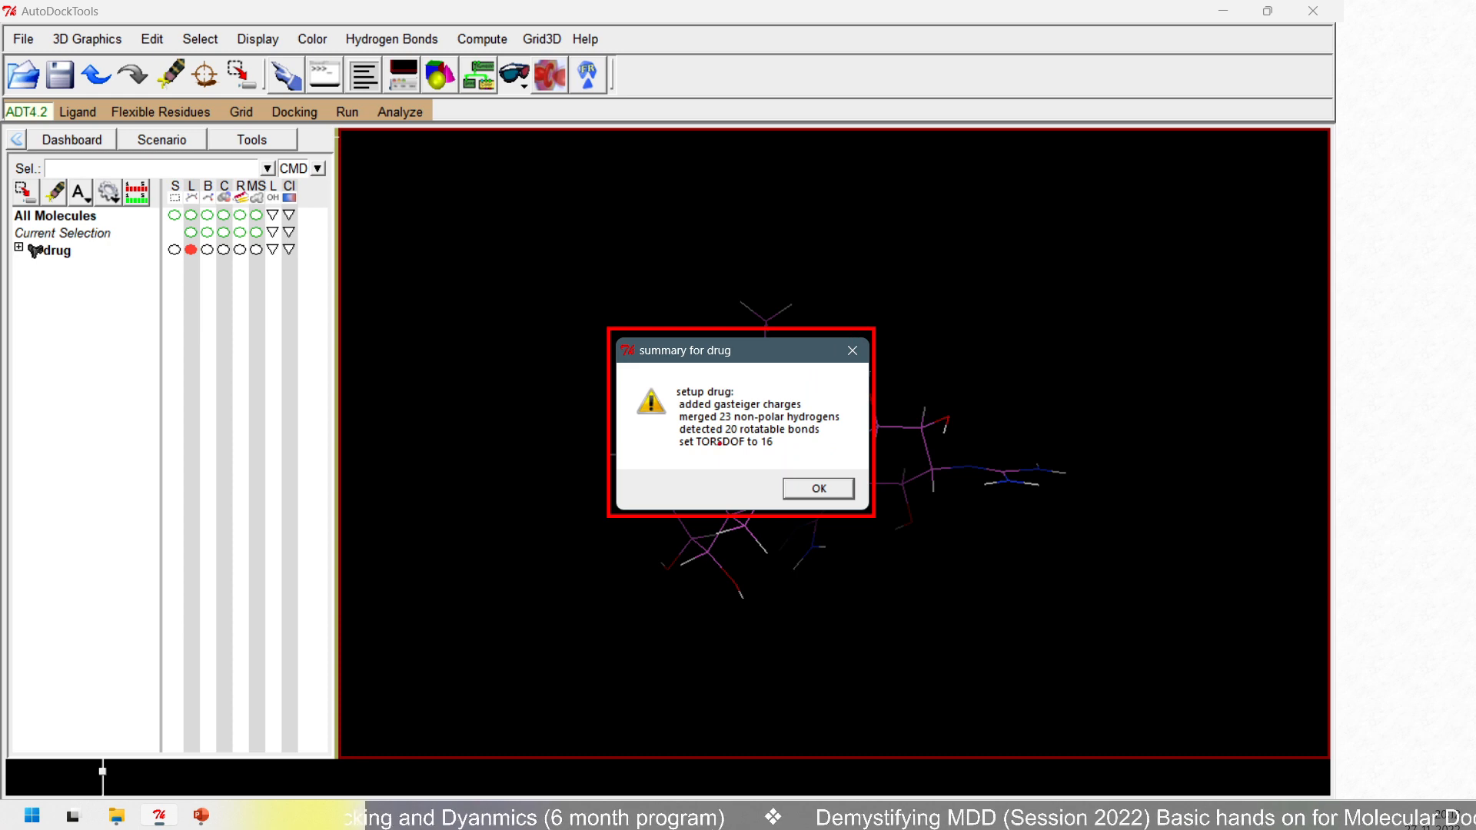
key(Escape)
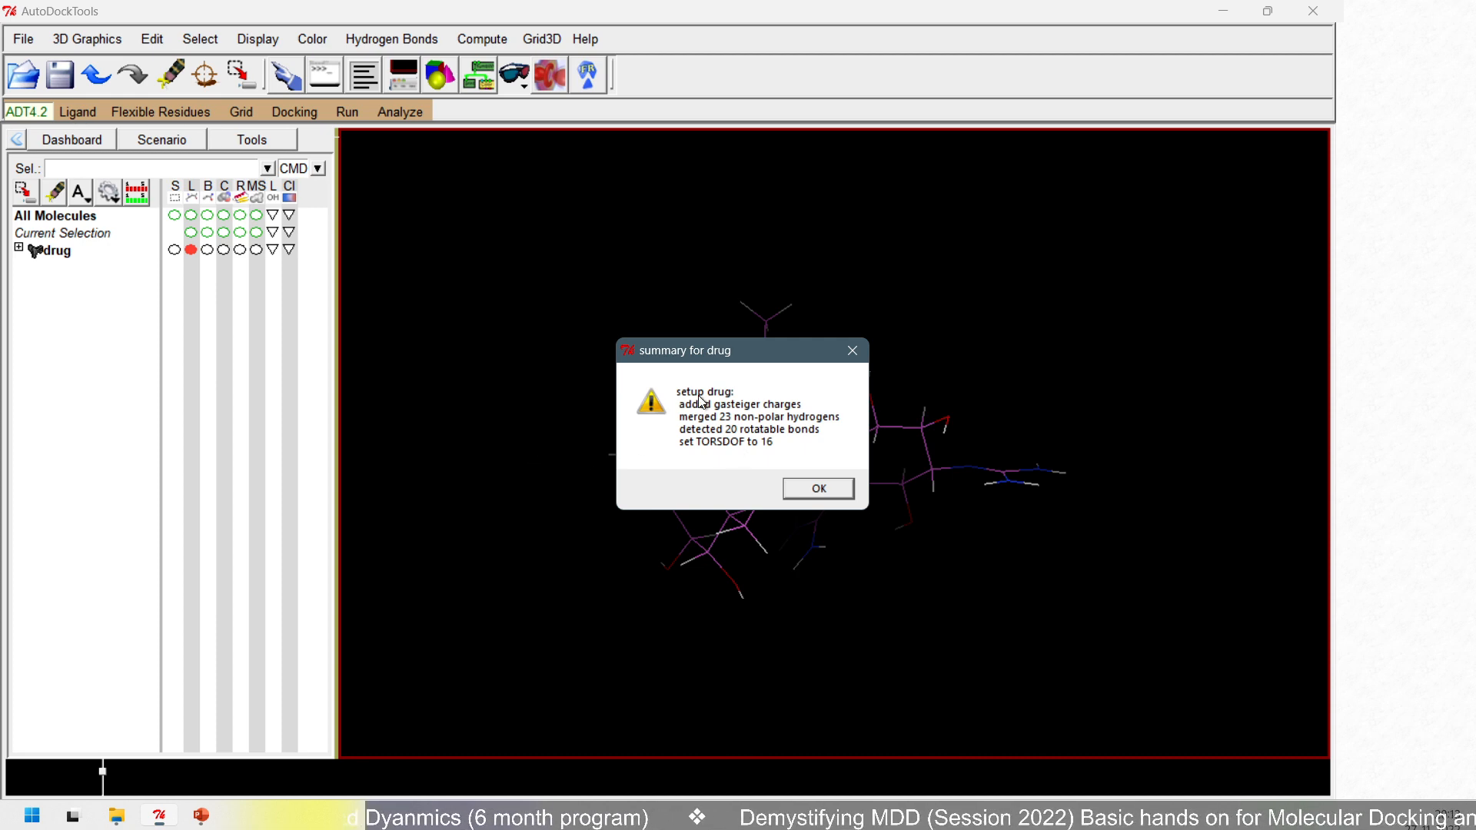
click(823, 490)
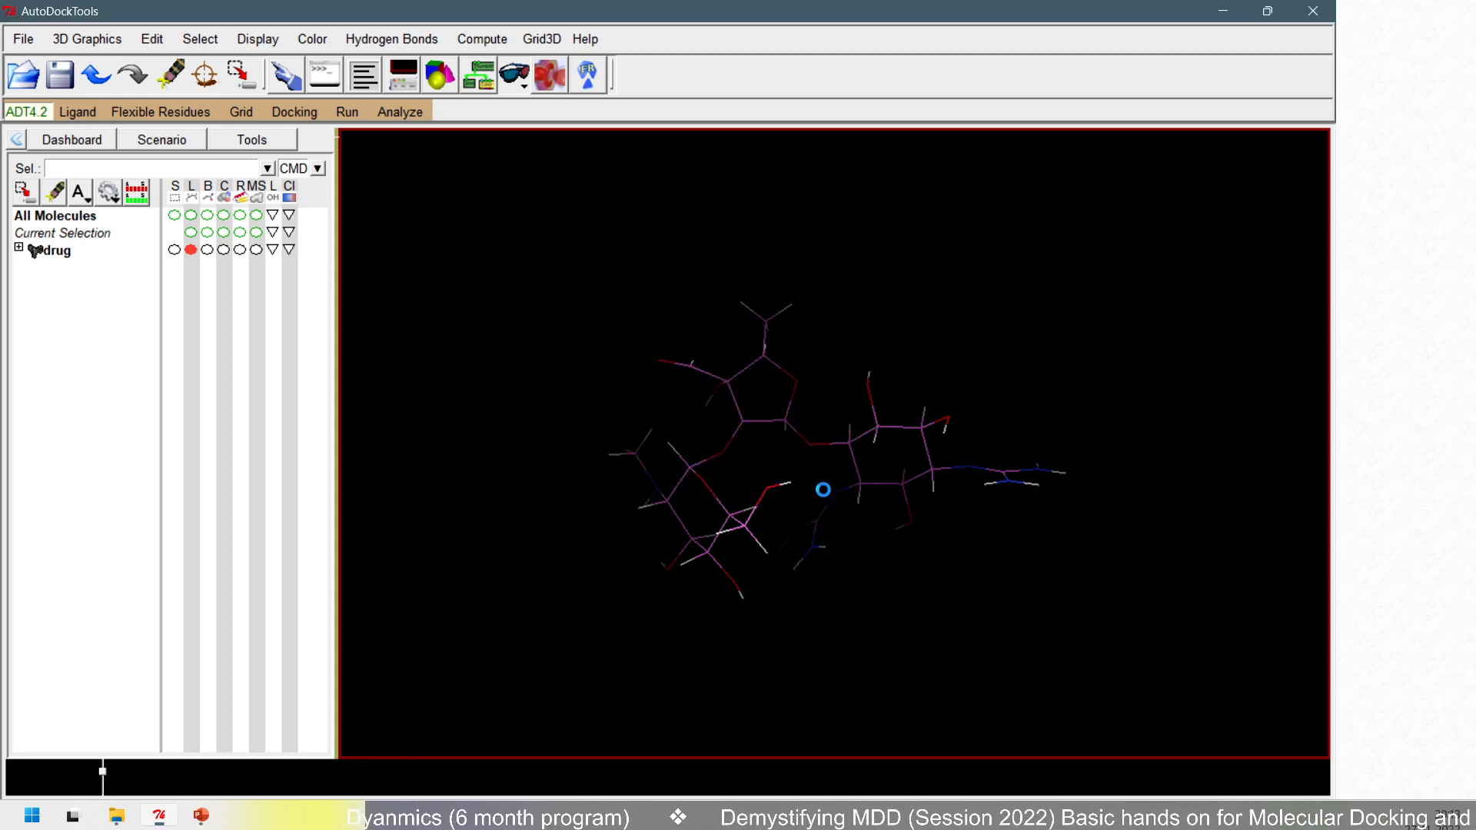
- Choose the loaded drug molecule as the ligand for AutoDock4
scroll(602, 453, up, 2)
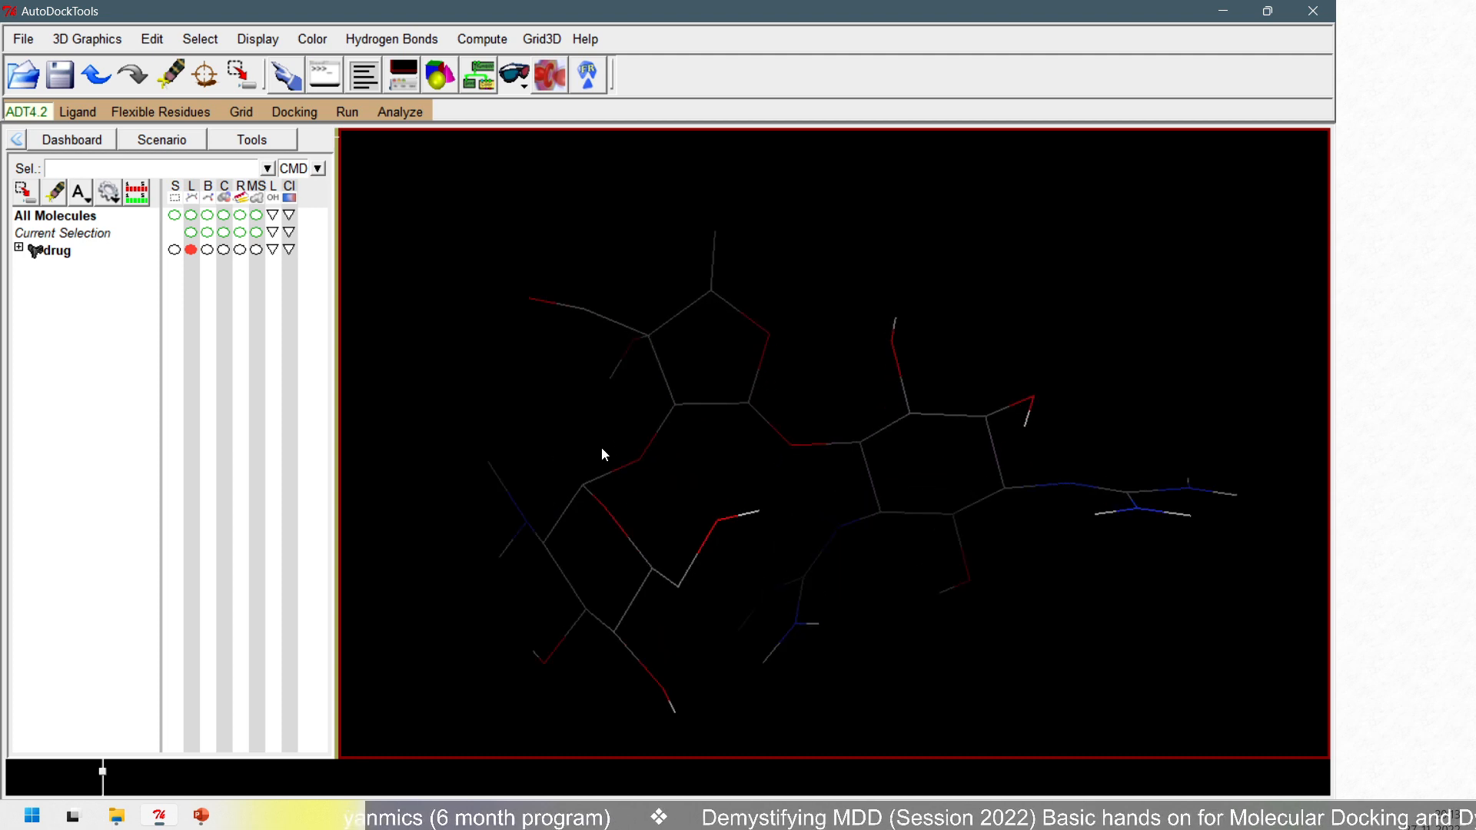
click(91, 117)
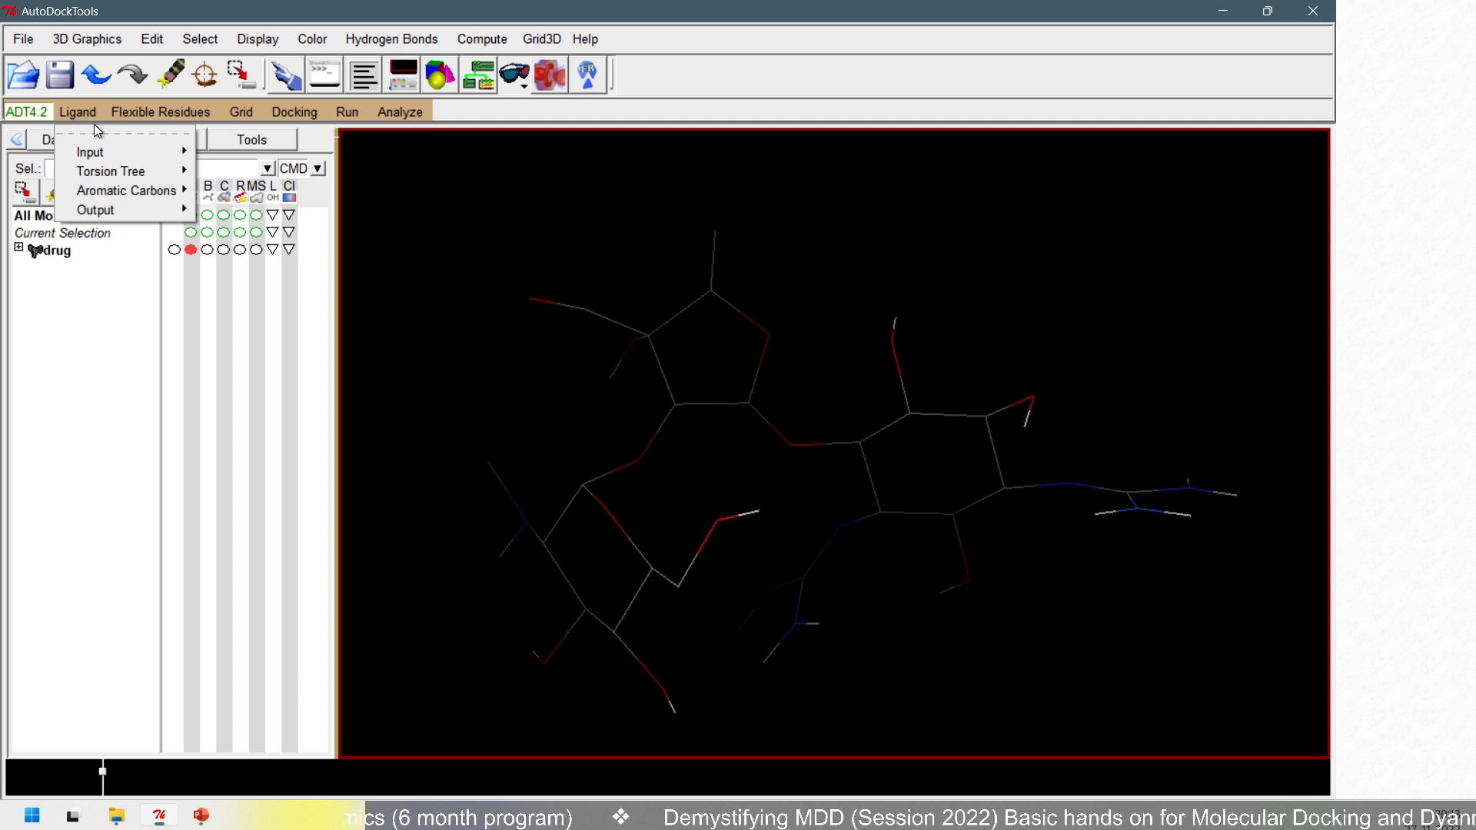
mouse_move(108, 151)
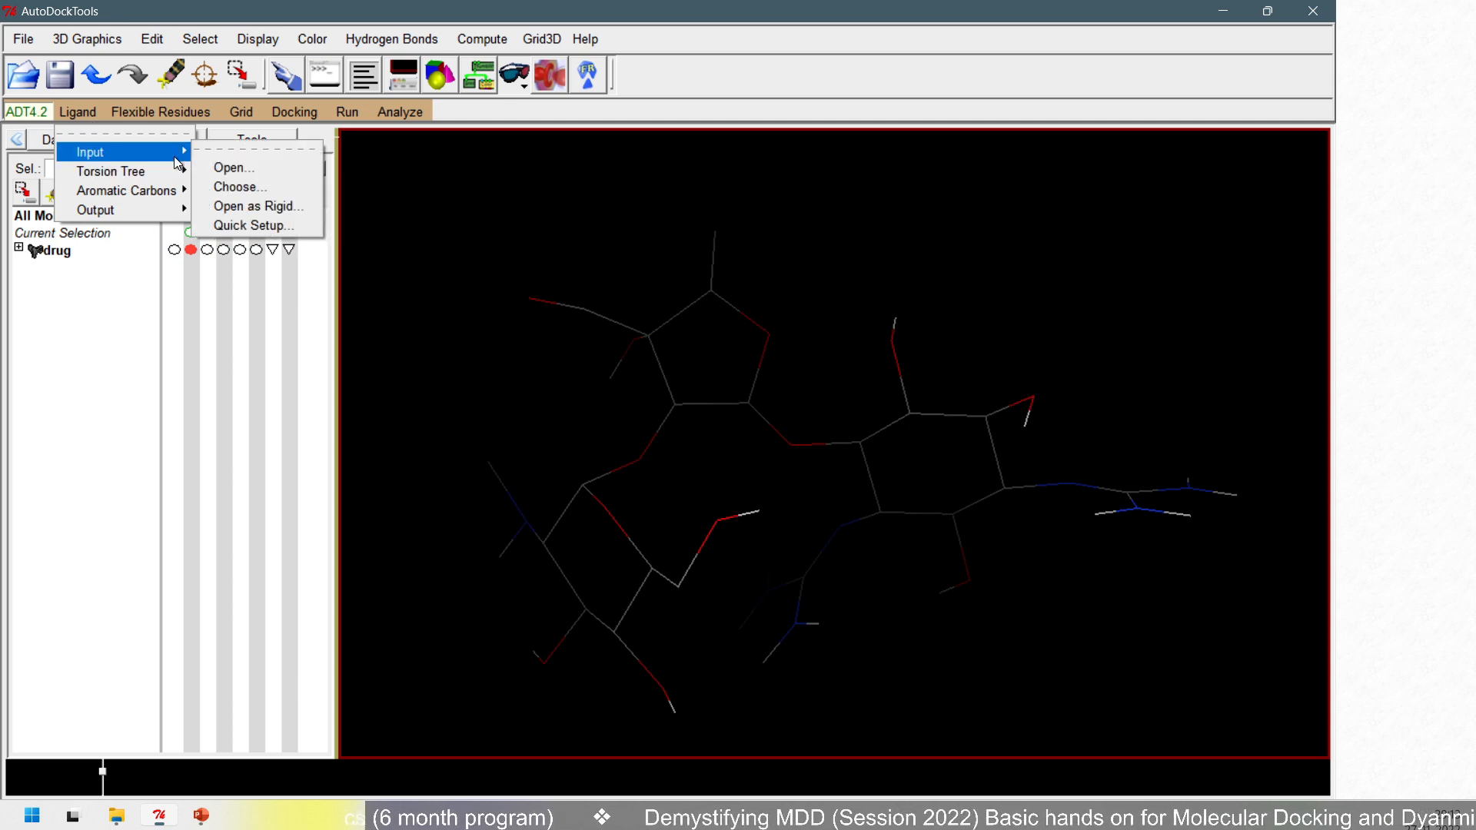
click(273, 187)
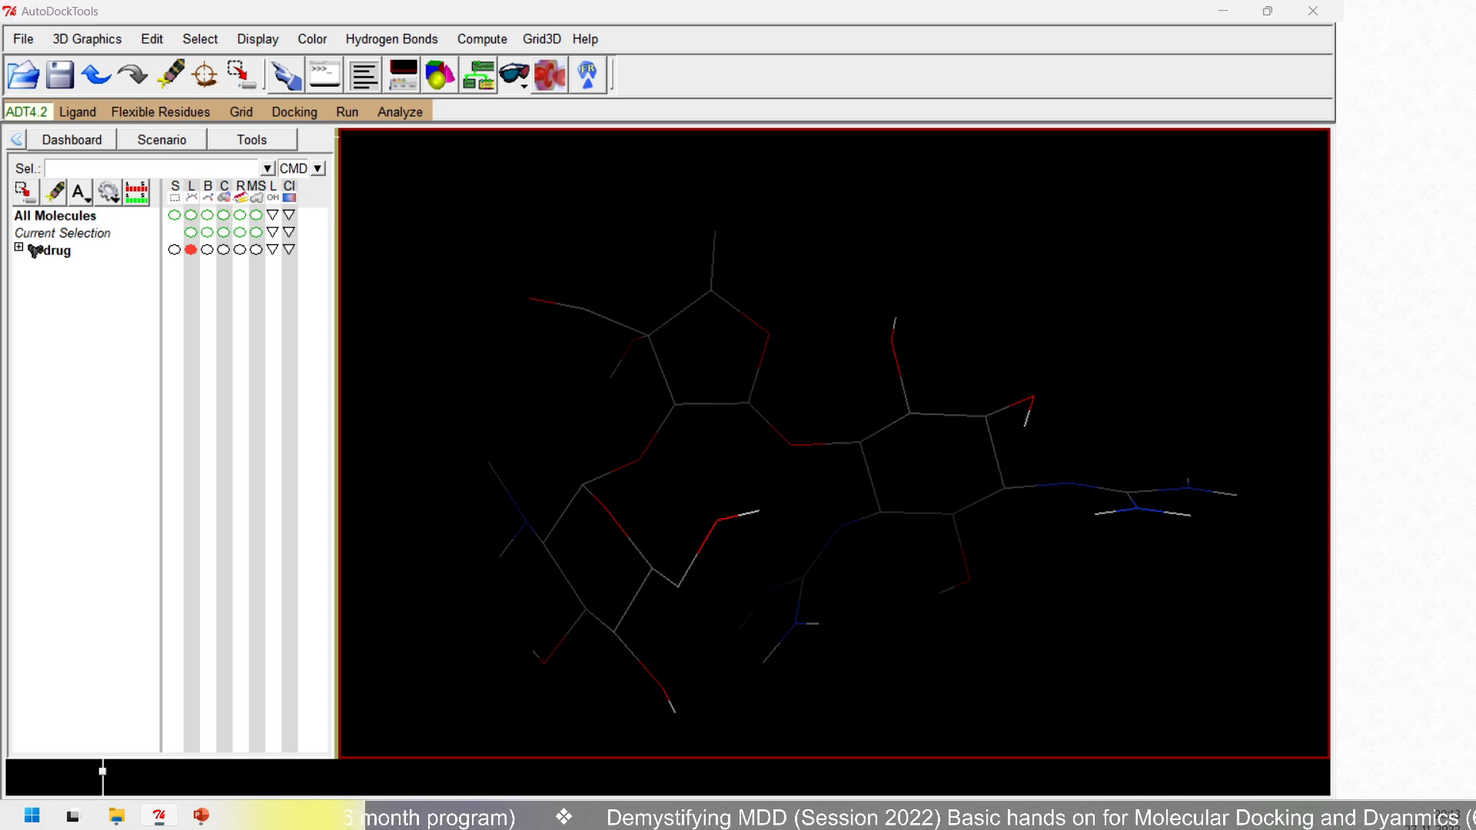
click(76, 113)
mouse_move(117, 151)
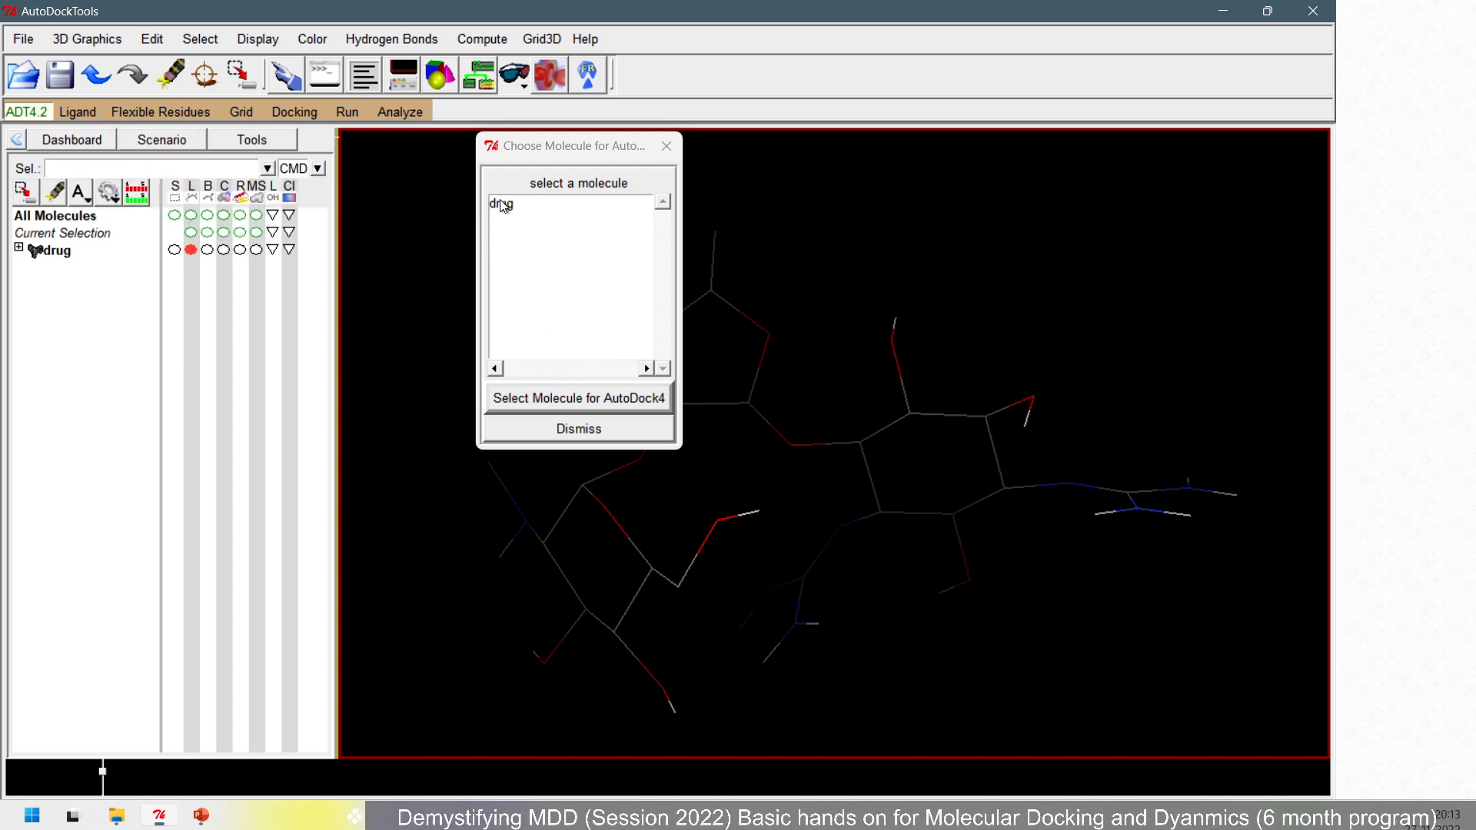
click(501, 203)
click(571, 411)
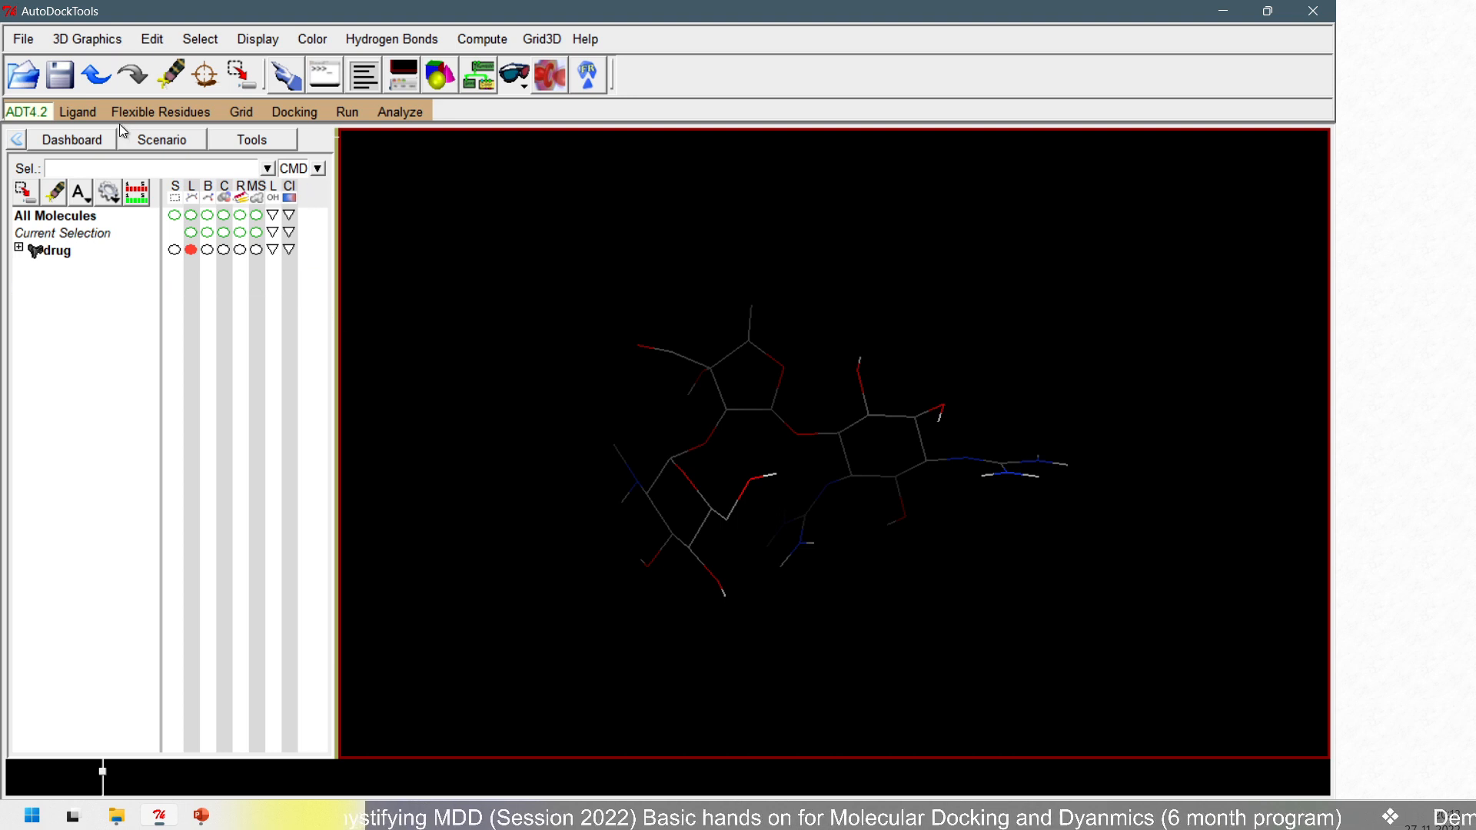
click(80, 113)
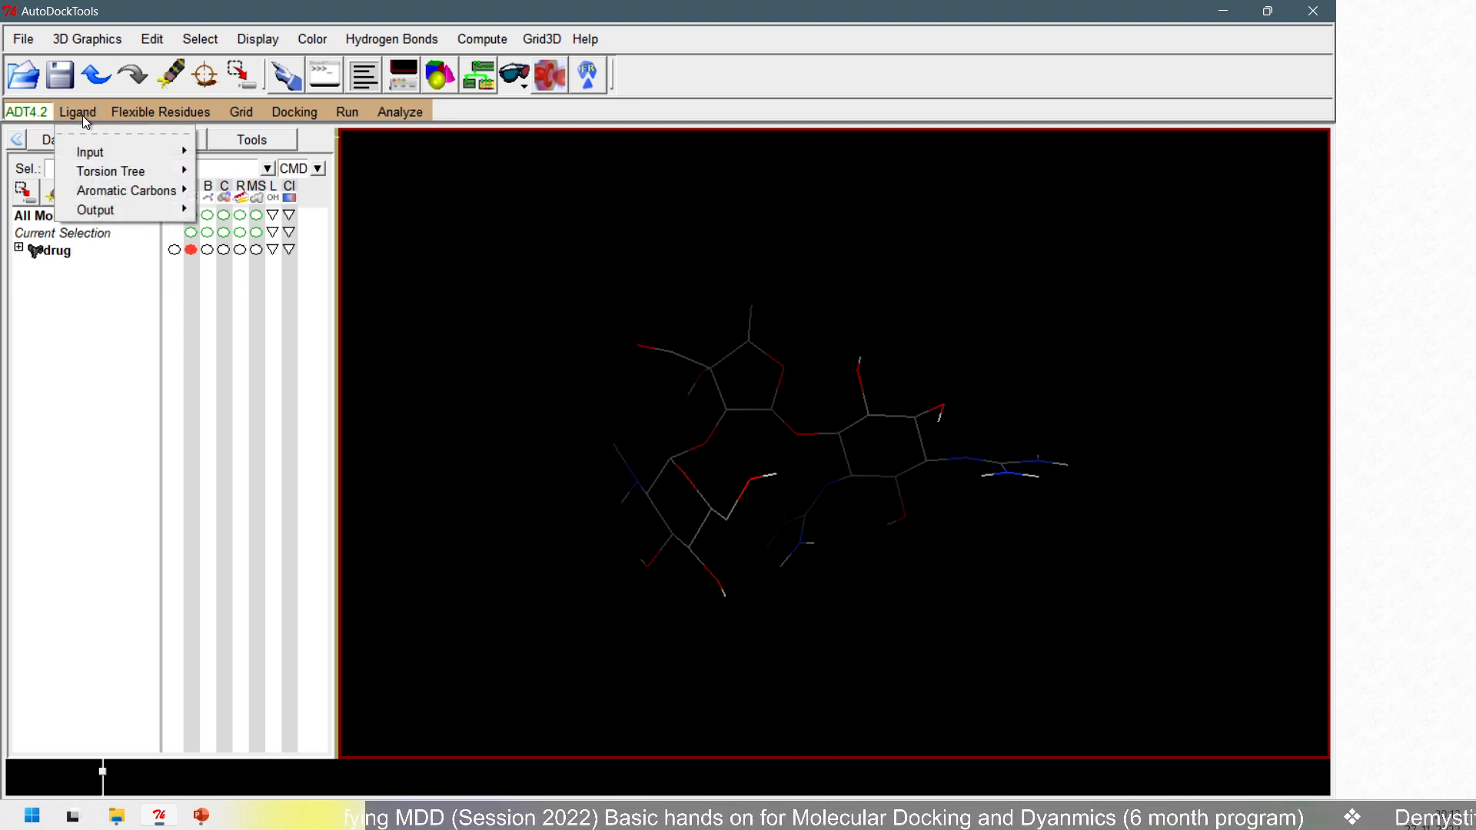
mouse_move(87, 157)
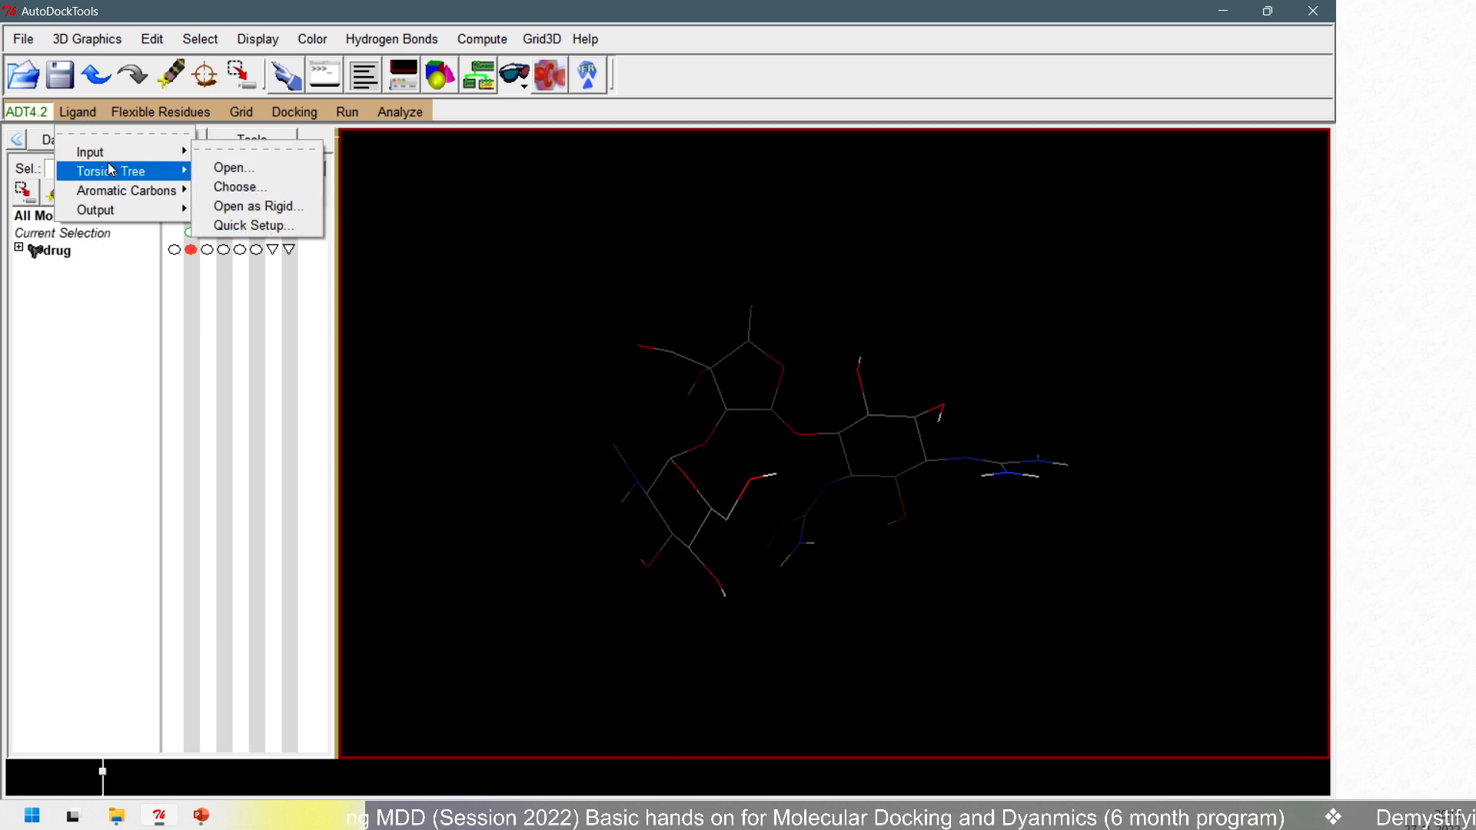
mouse_move(110, 208)
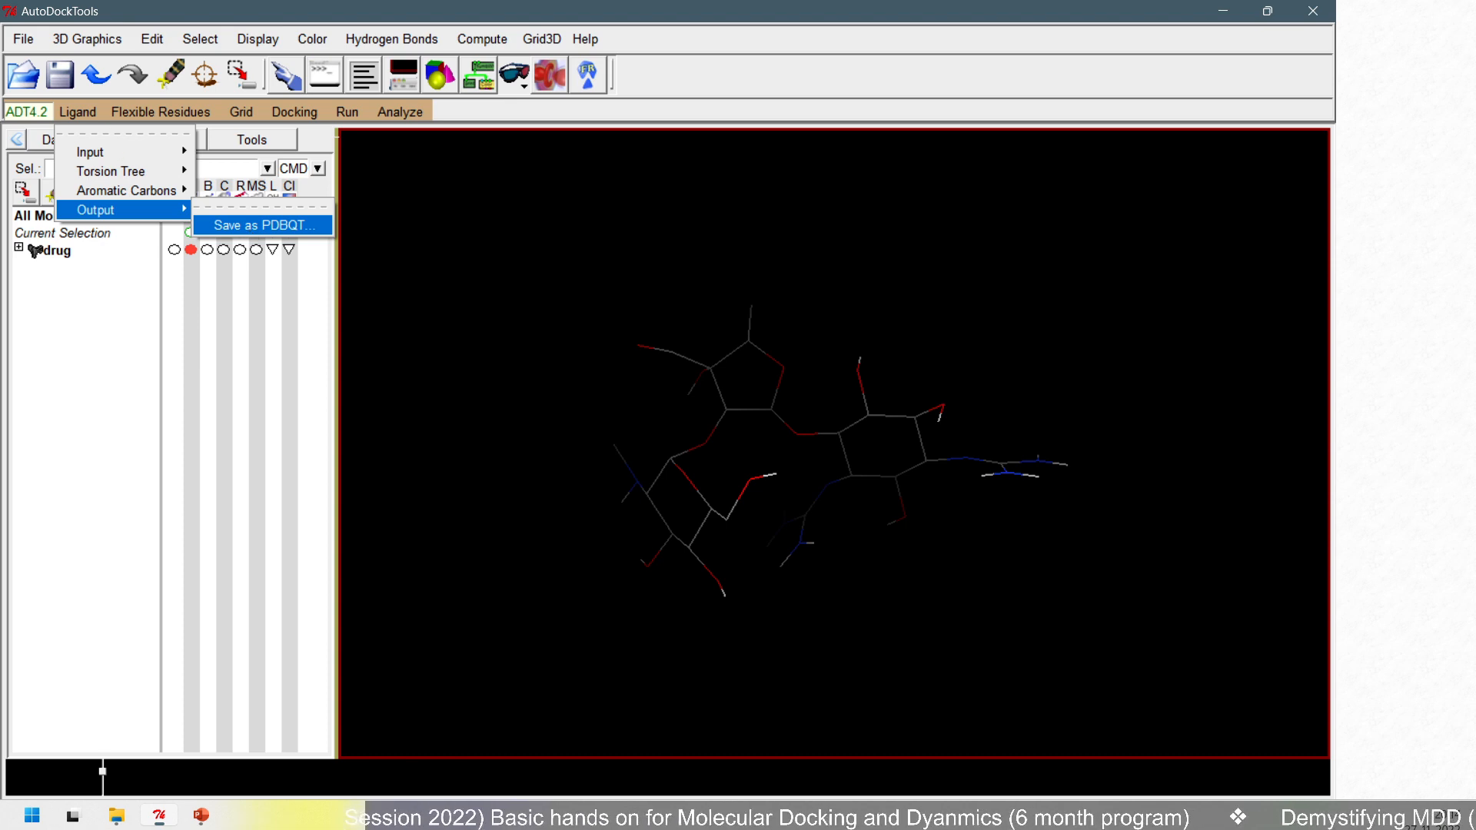
mouse_move(50, 93)
ctrl+mouse_down()
mouse_move(76, 145)
mouse_move(107, 128)
ctrl+mouse_up()
mouse_move(60, 210)
ctrl+shift+mouse_down()
mouse_move(2, 230)
mouse_move(11, 219)
ctrl+shift+mouse_up()
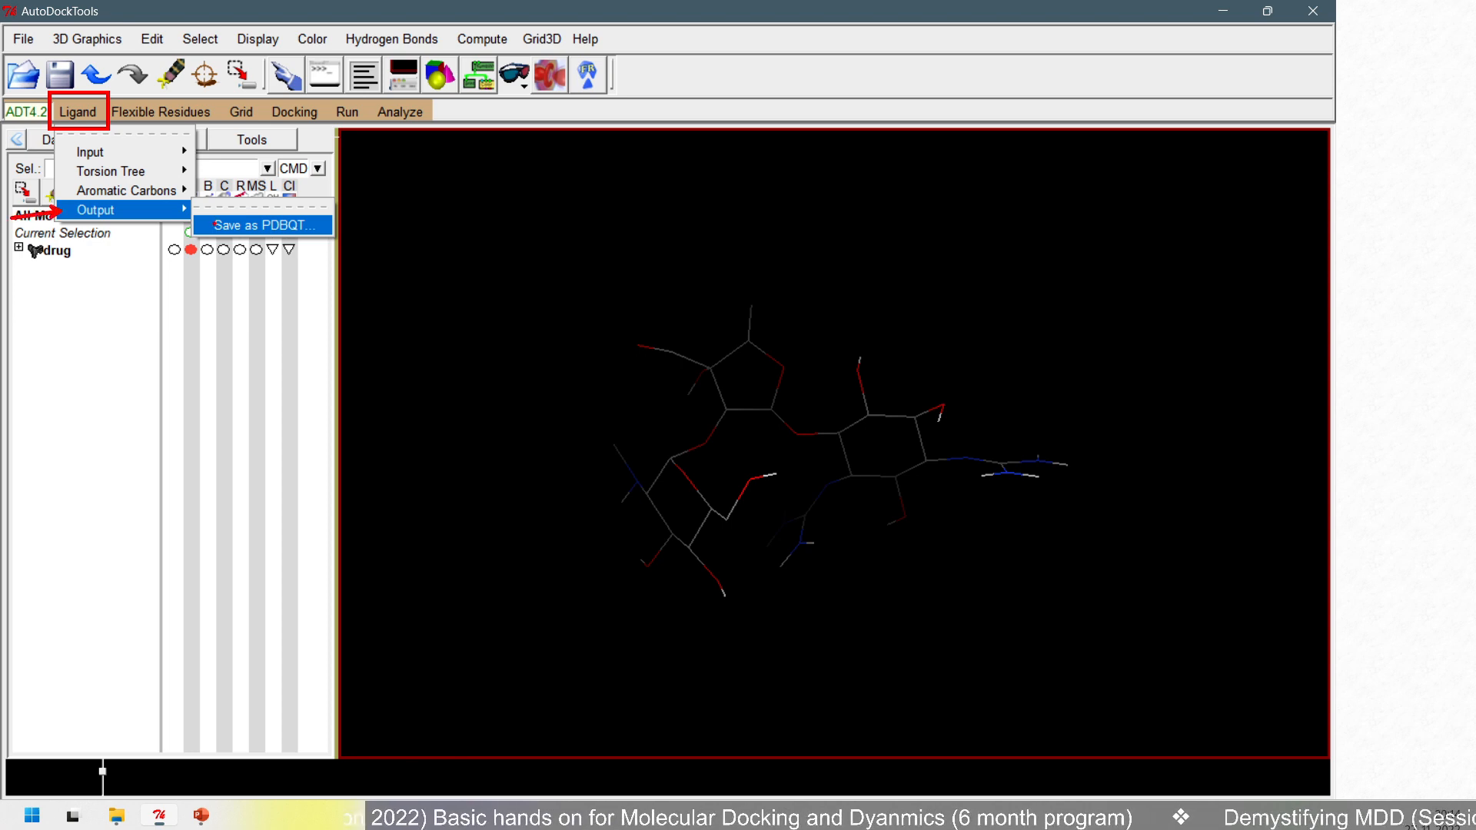
ctrl+shift+drag(203, 229, 154, 269)
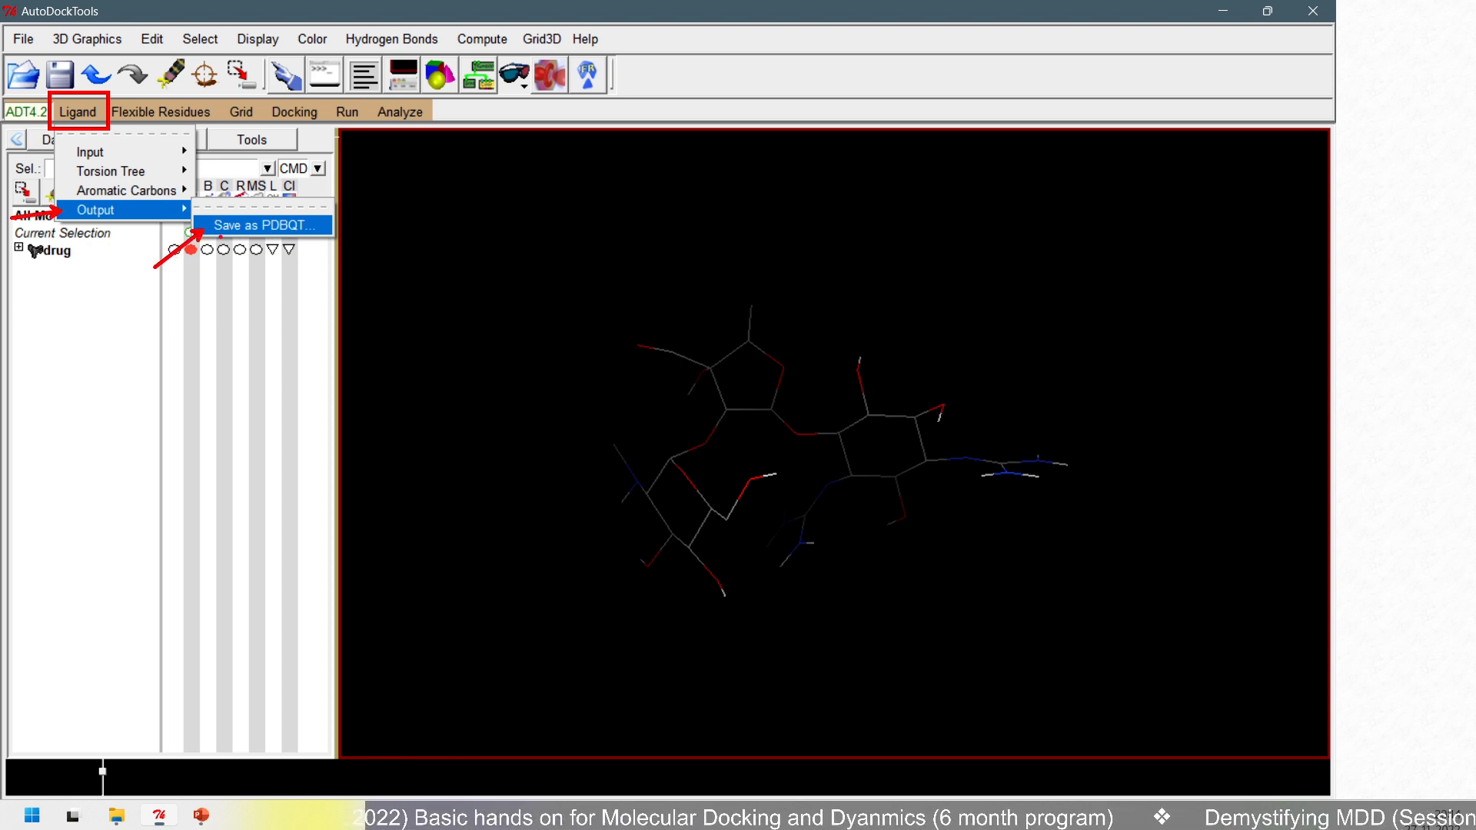
key(Escape)
- Save the prepared ligand in PDBQT format as drug.pdbqt in the Protein-Preparation folder
click(77, 112)
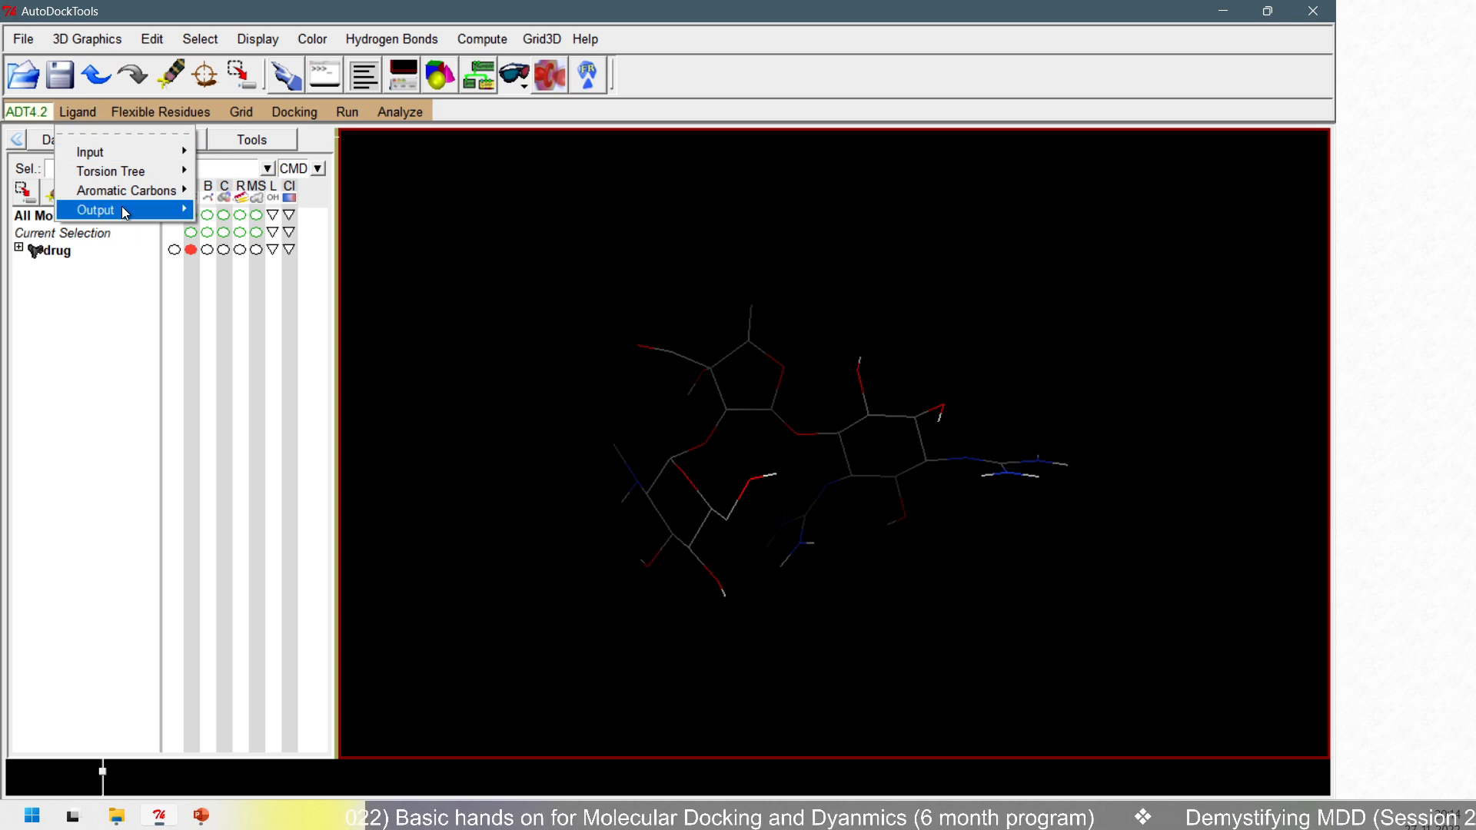
click(265, 225)
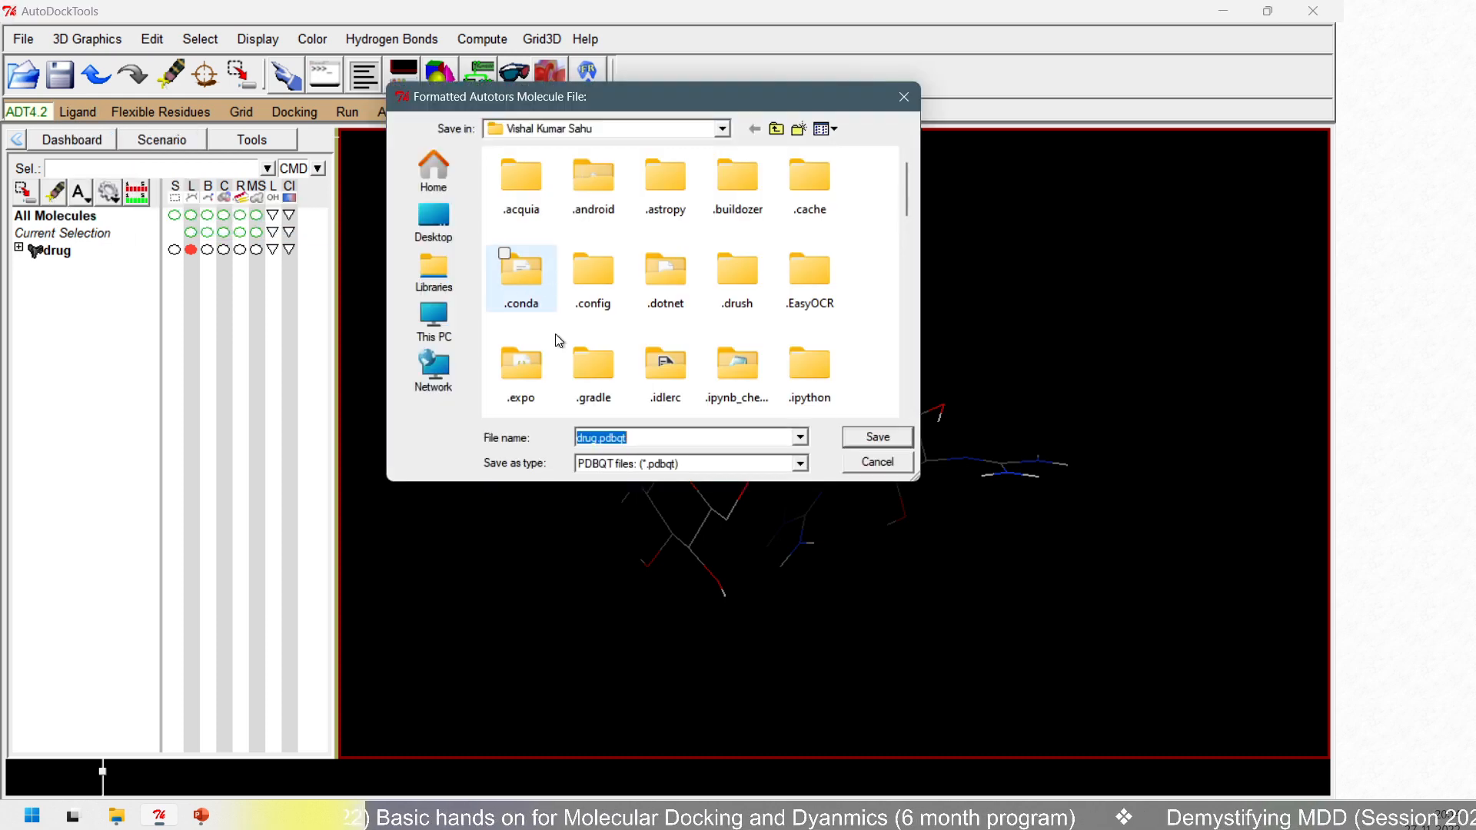
key(ctrl+v)
click(855, 439)
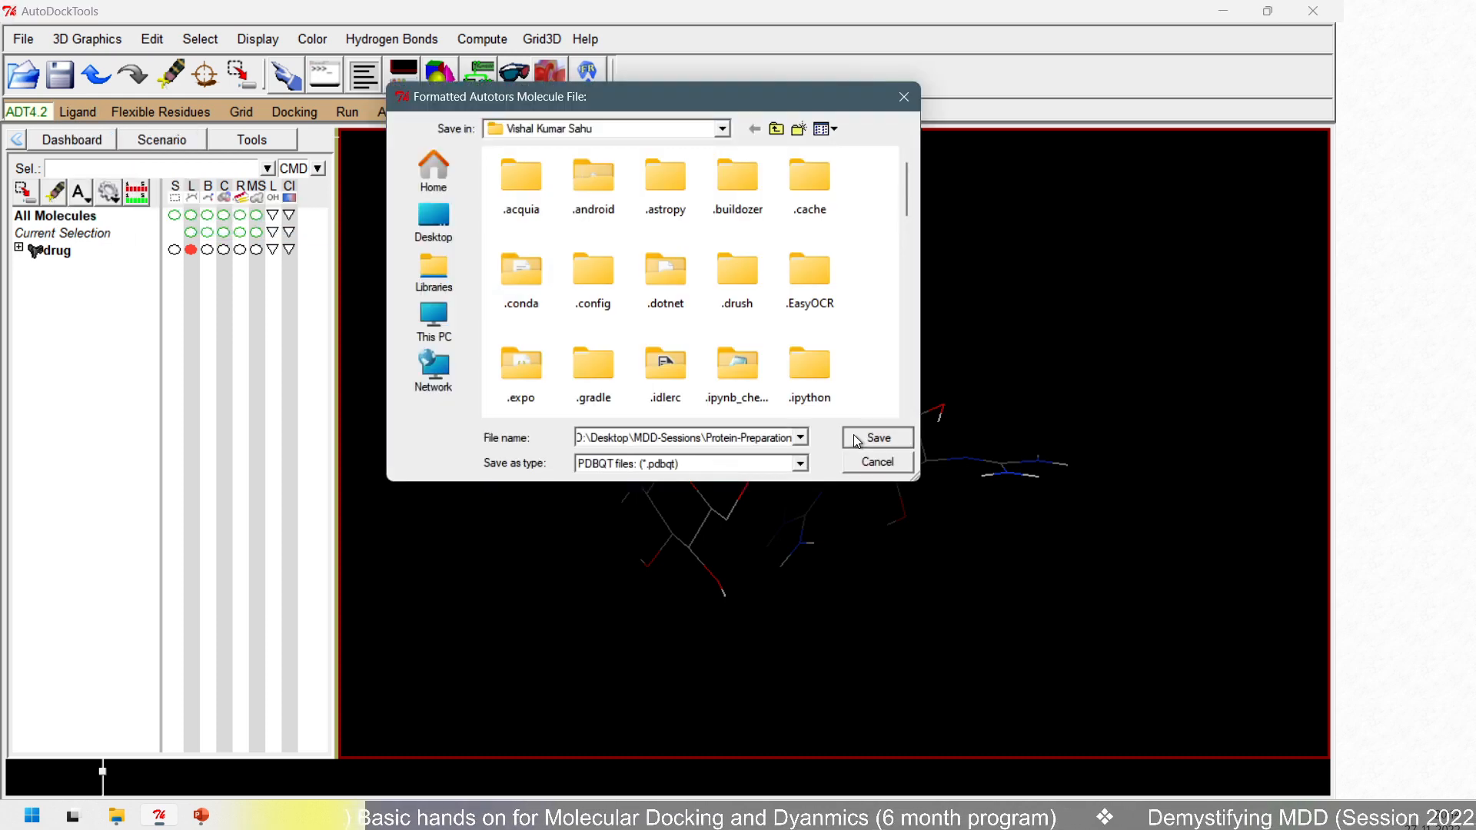
click(672, 436)
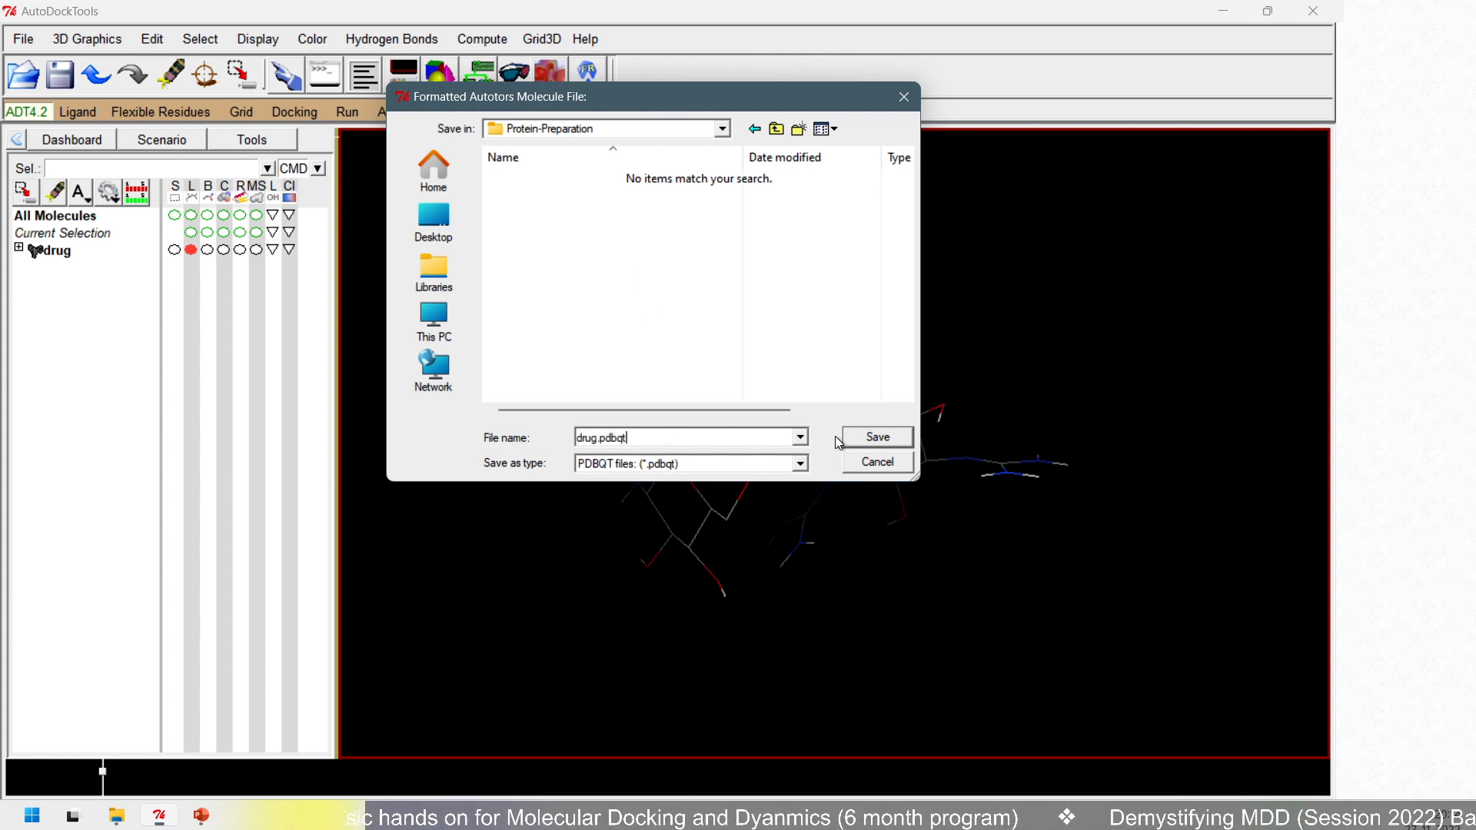
click(866, 438)
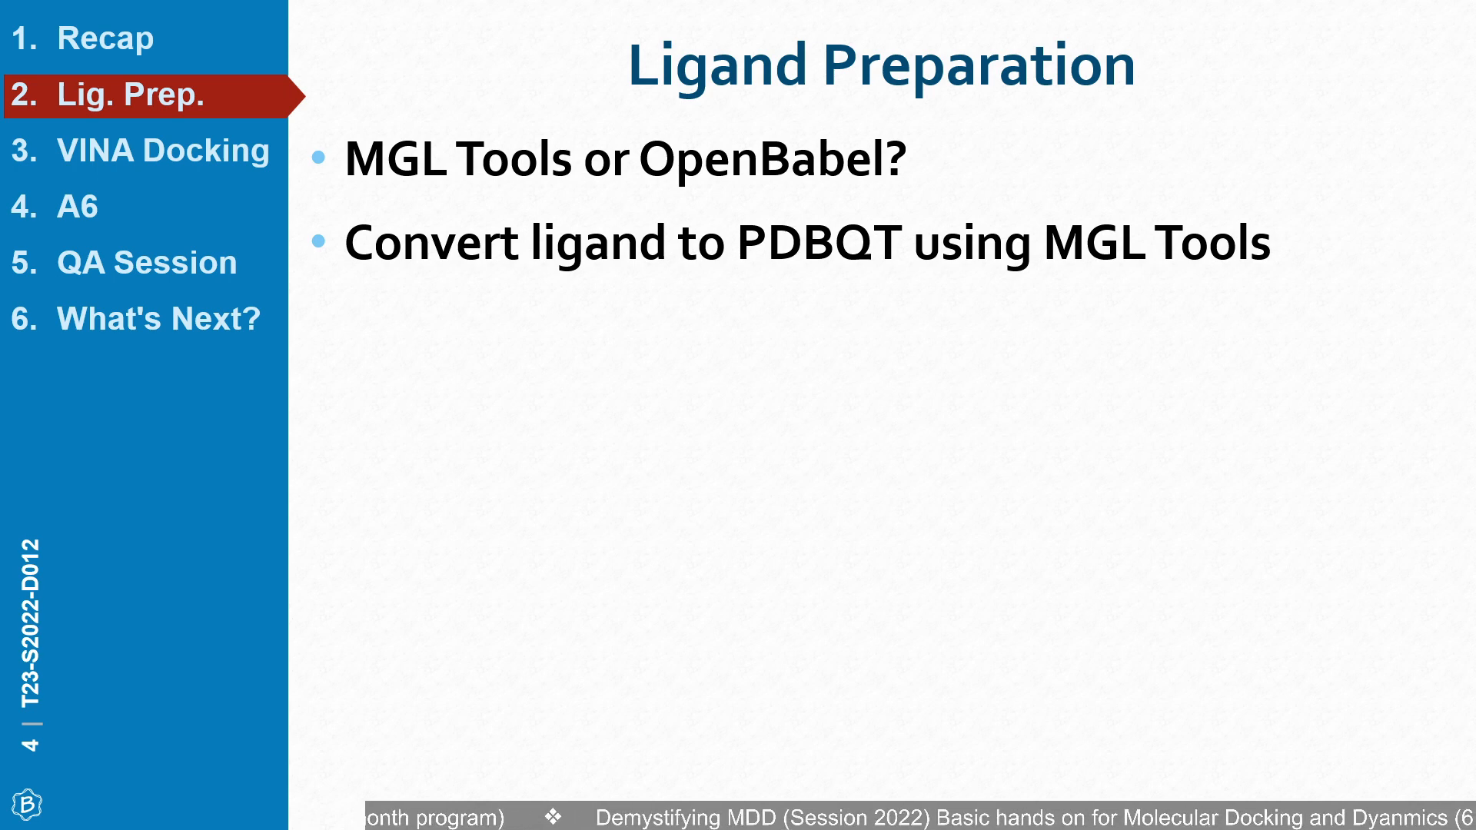
key(Right)
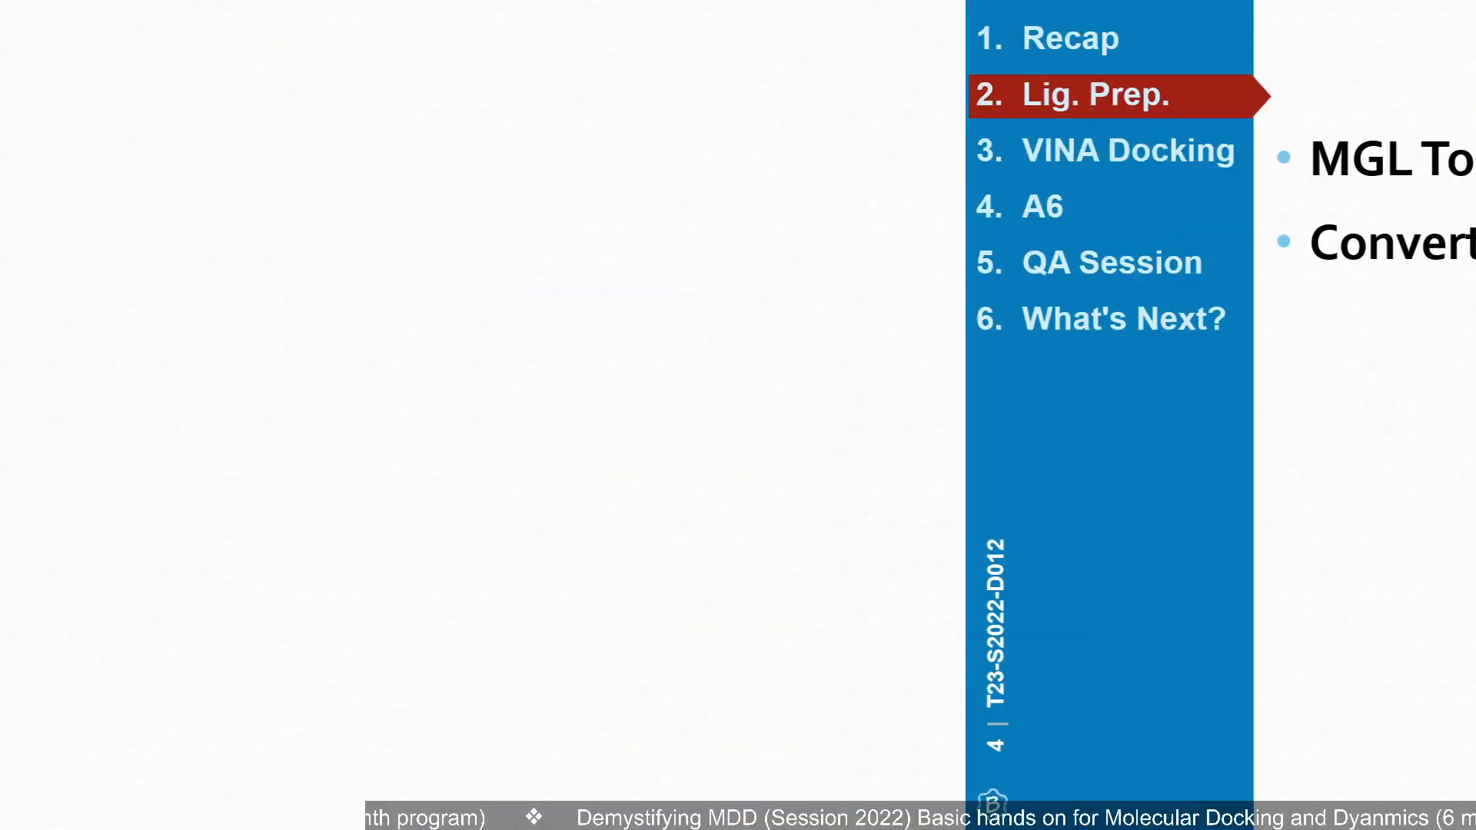
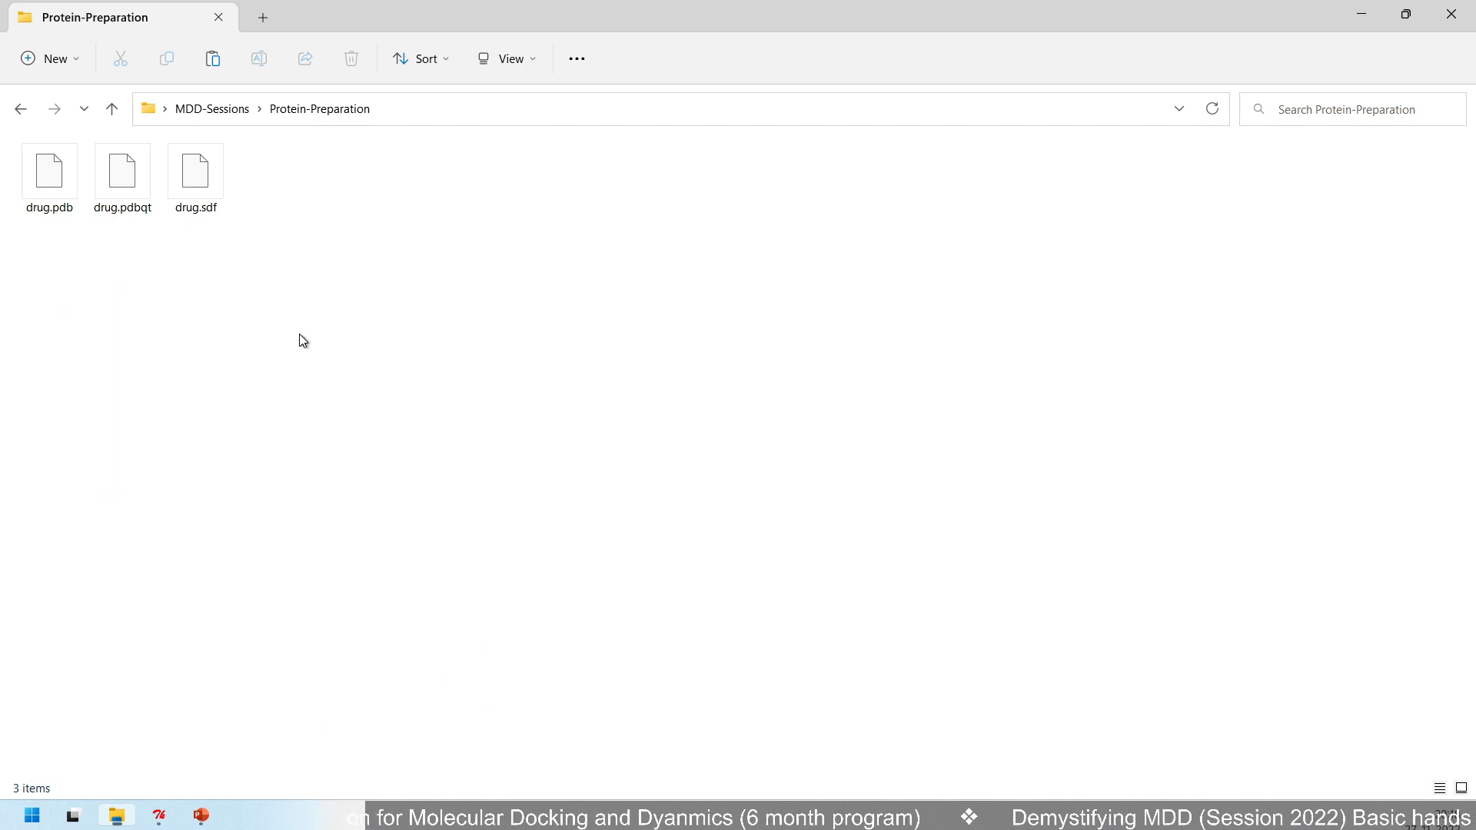
- Paste the copied 3bj1.pdb file into the Protein-Preparation folder and switch to AutoDockTools
key(ctrl+v)
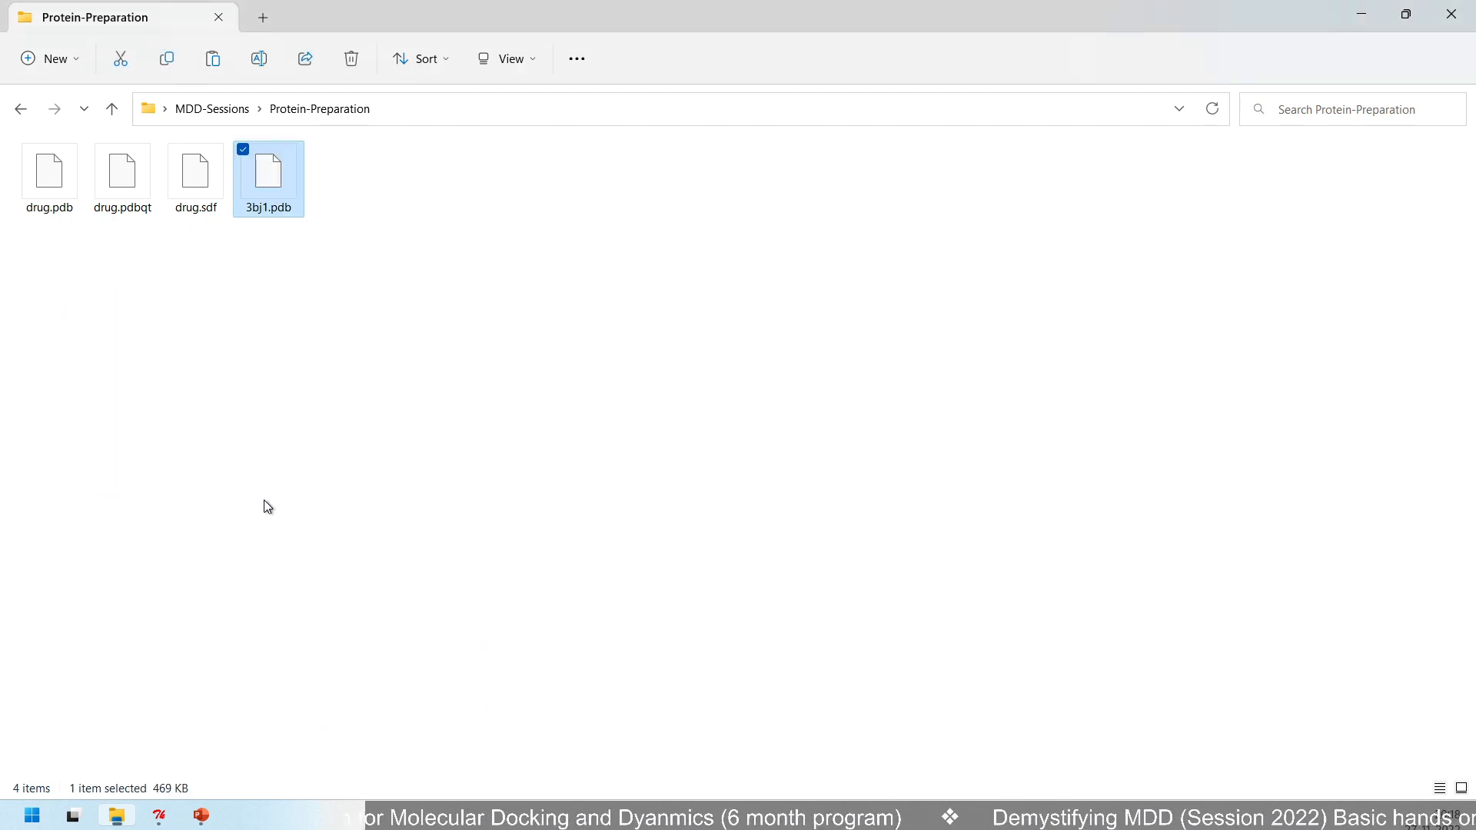
click(161, 814)
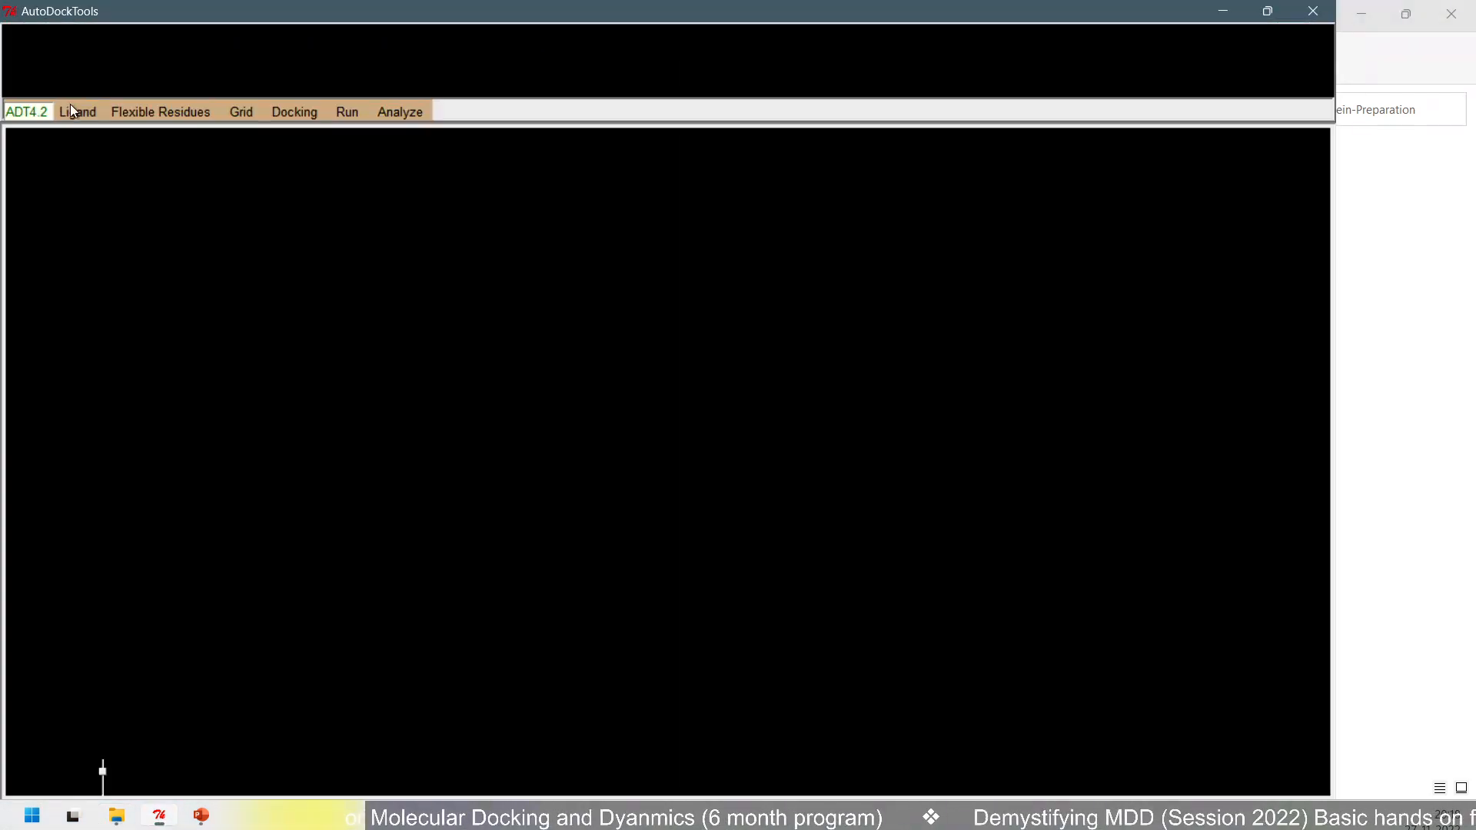
click(295, 112)
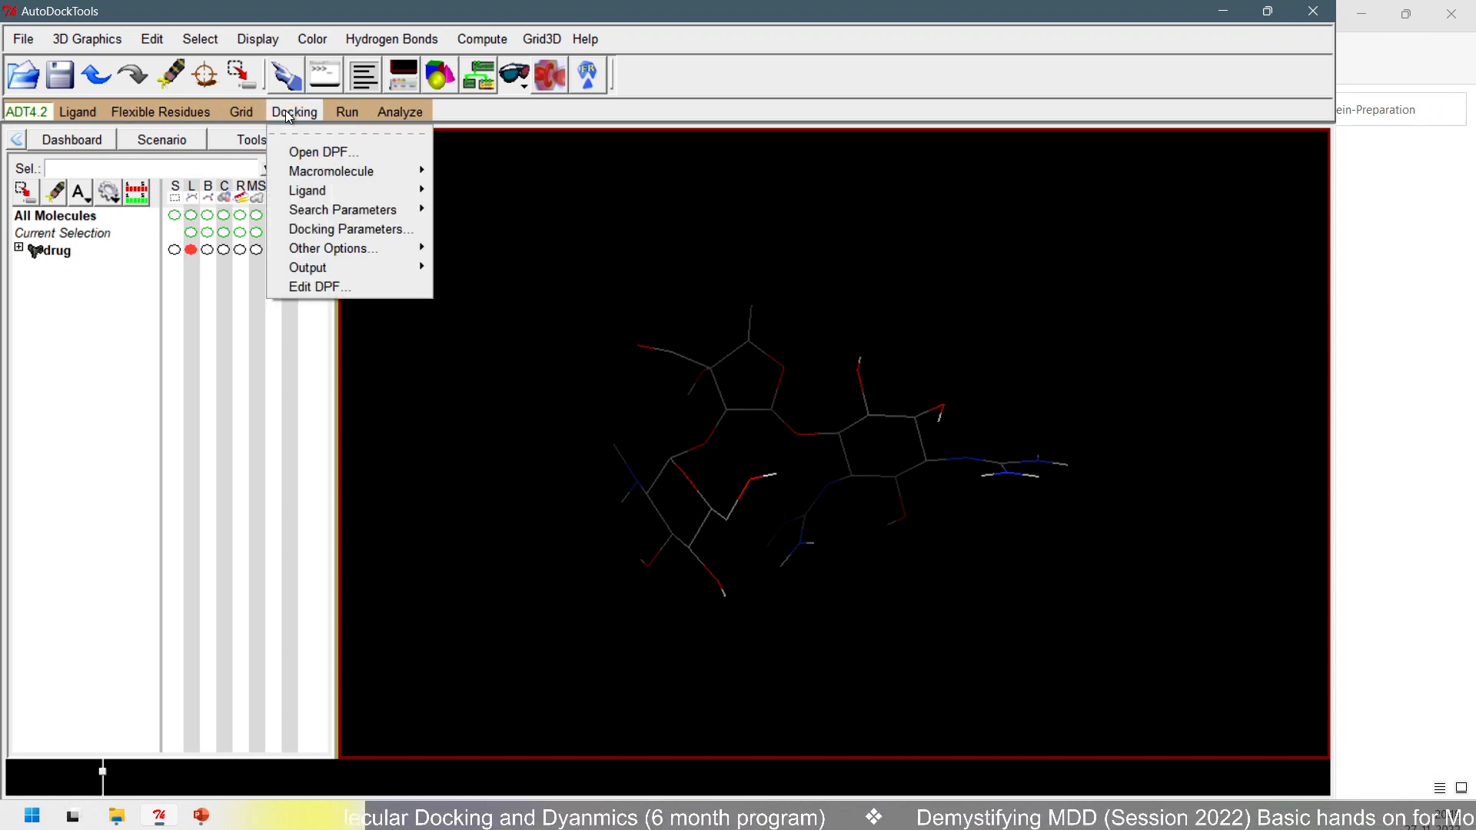
mouse_move(328, 171)
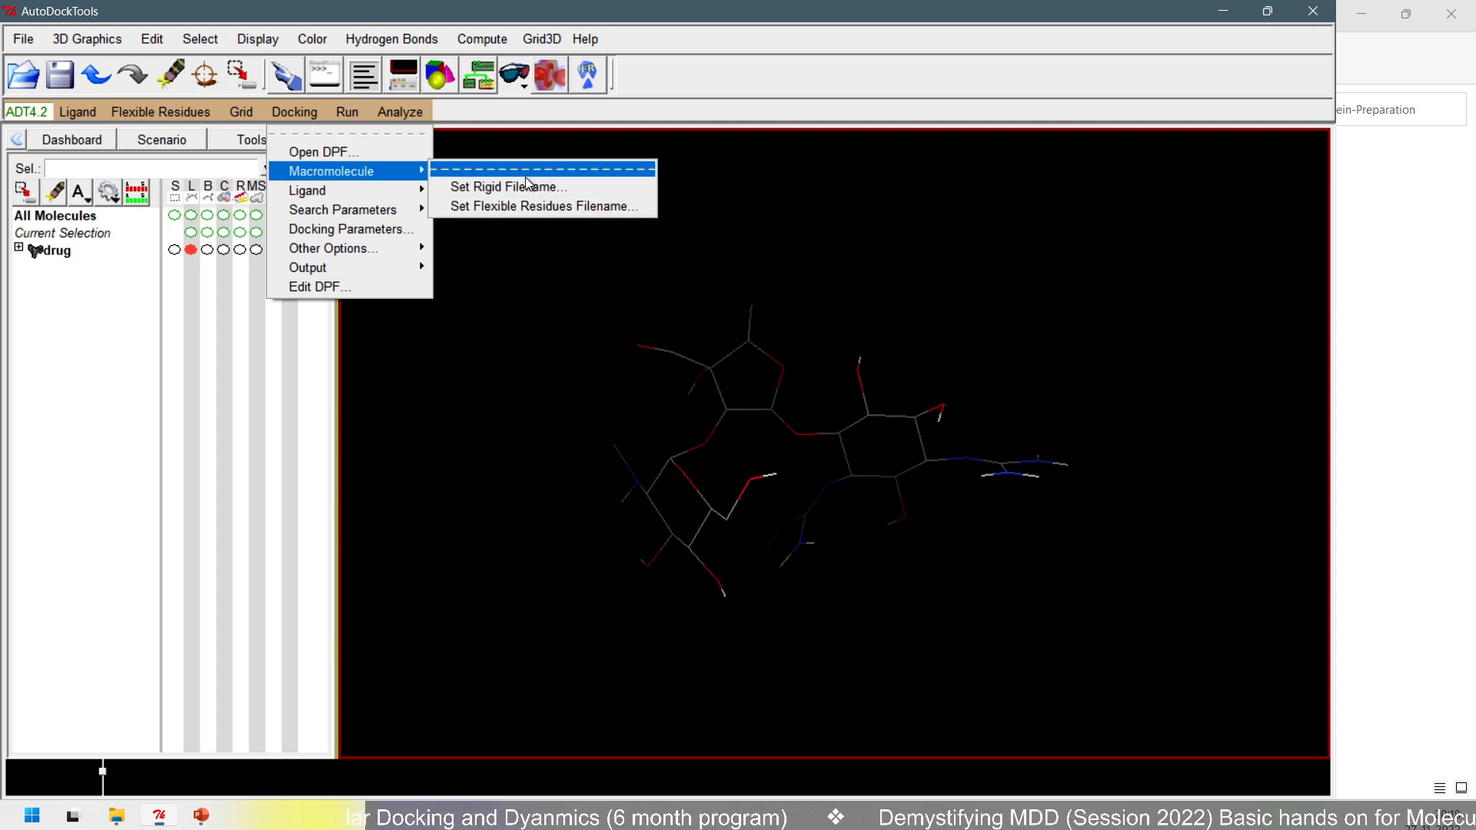
- Read the molecule 3bj1.pdb from D:\Desktop\MDD-Sessions\Protein-Preparation, using the folder path copied from File Explorer
click(24, 39)
click(46, 78)
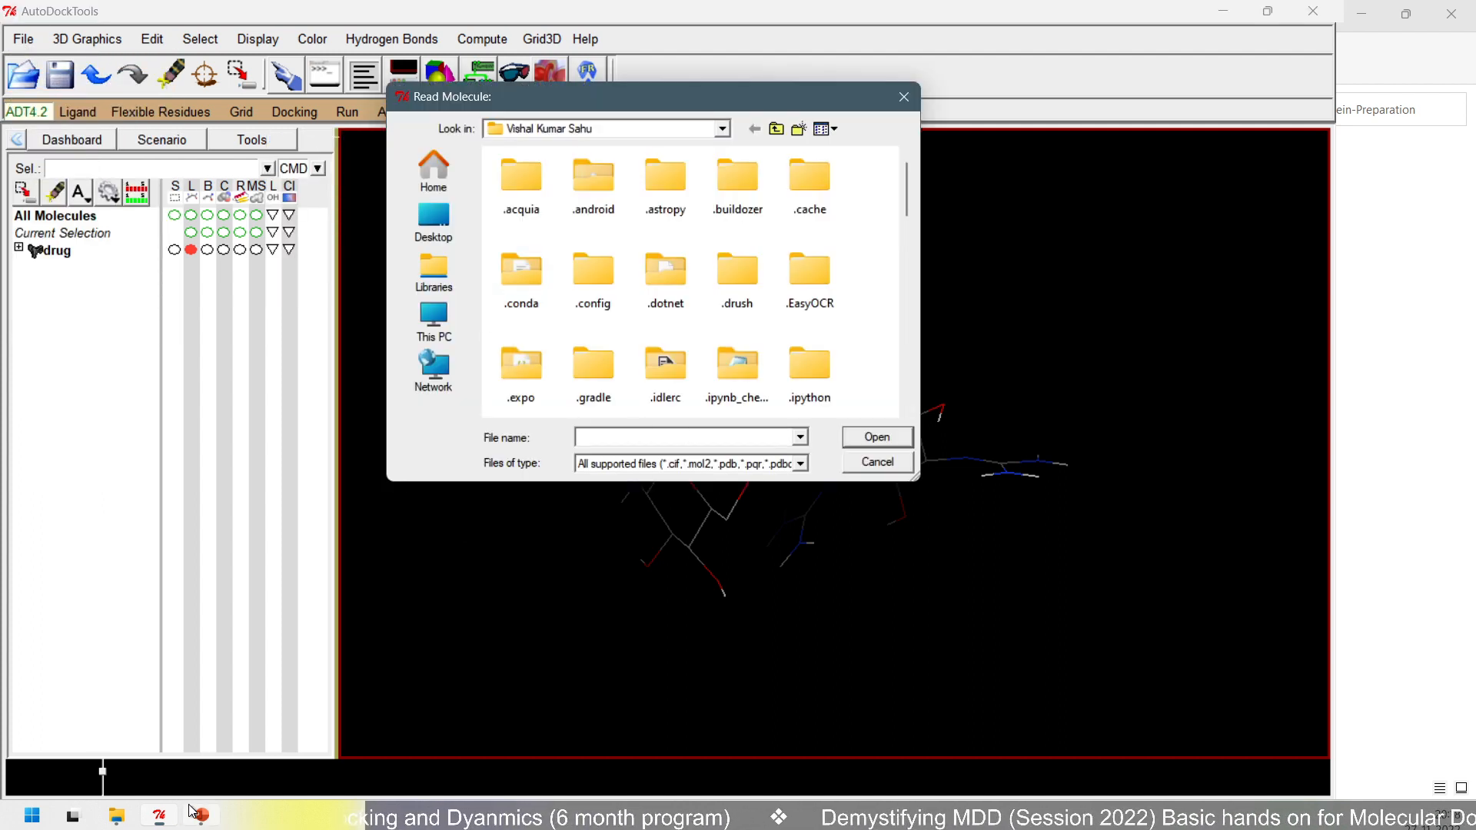
click(116, 816)
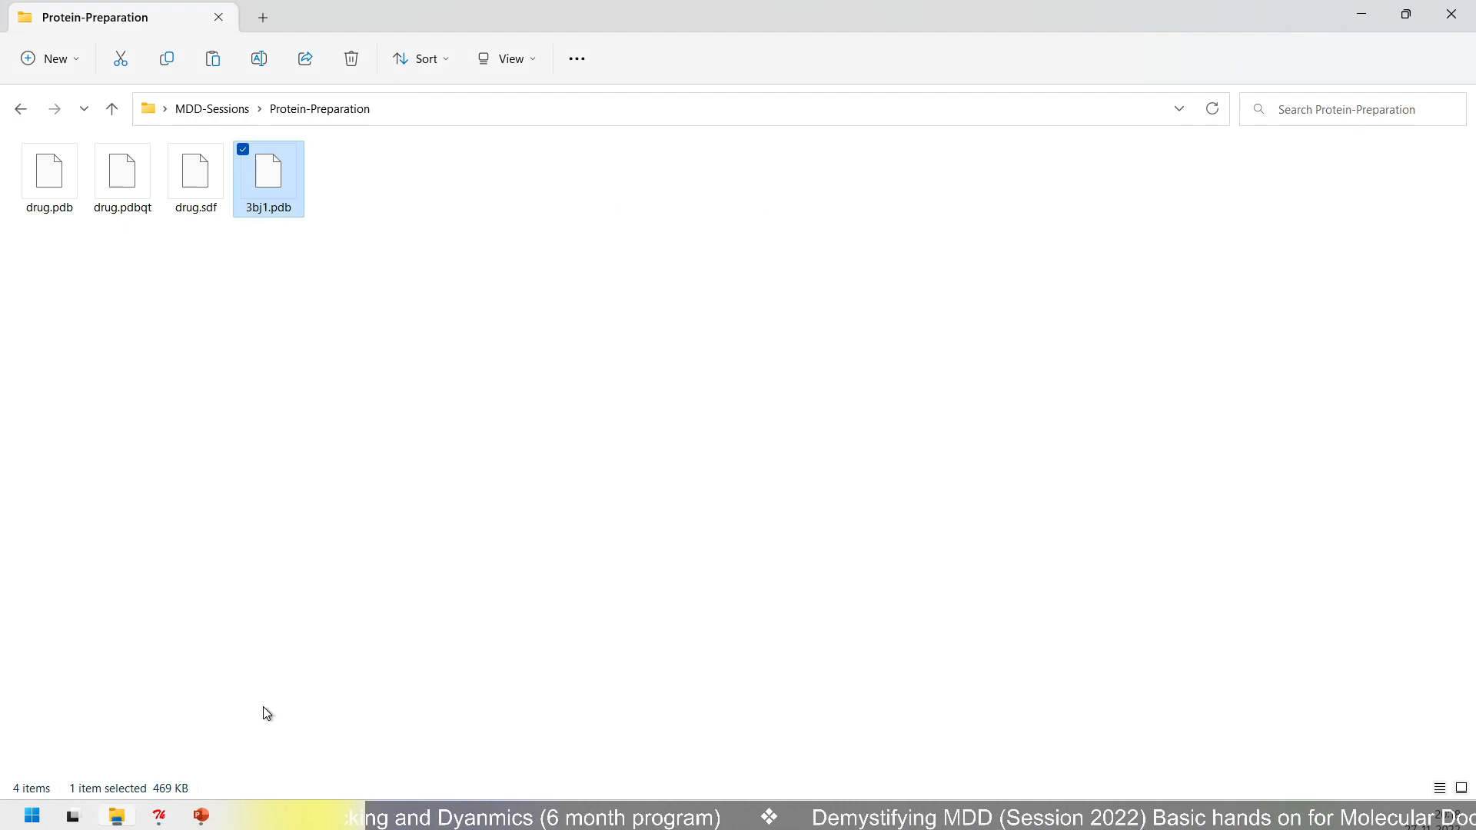
click(500, 114)
key(ctrl+c)
click(201, 816)
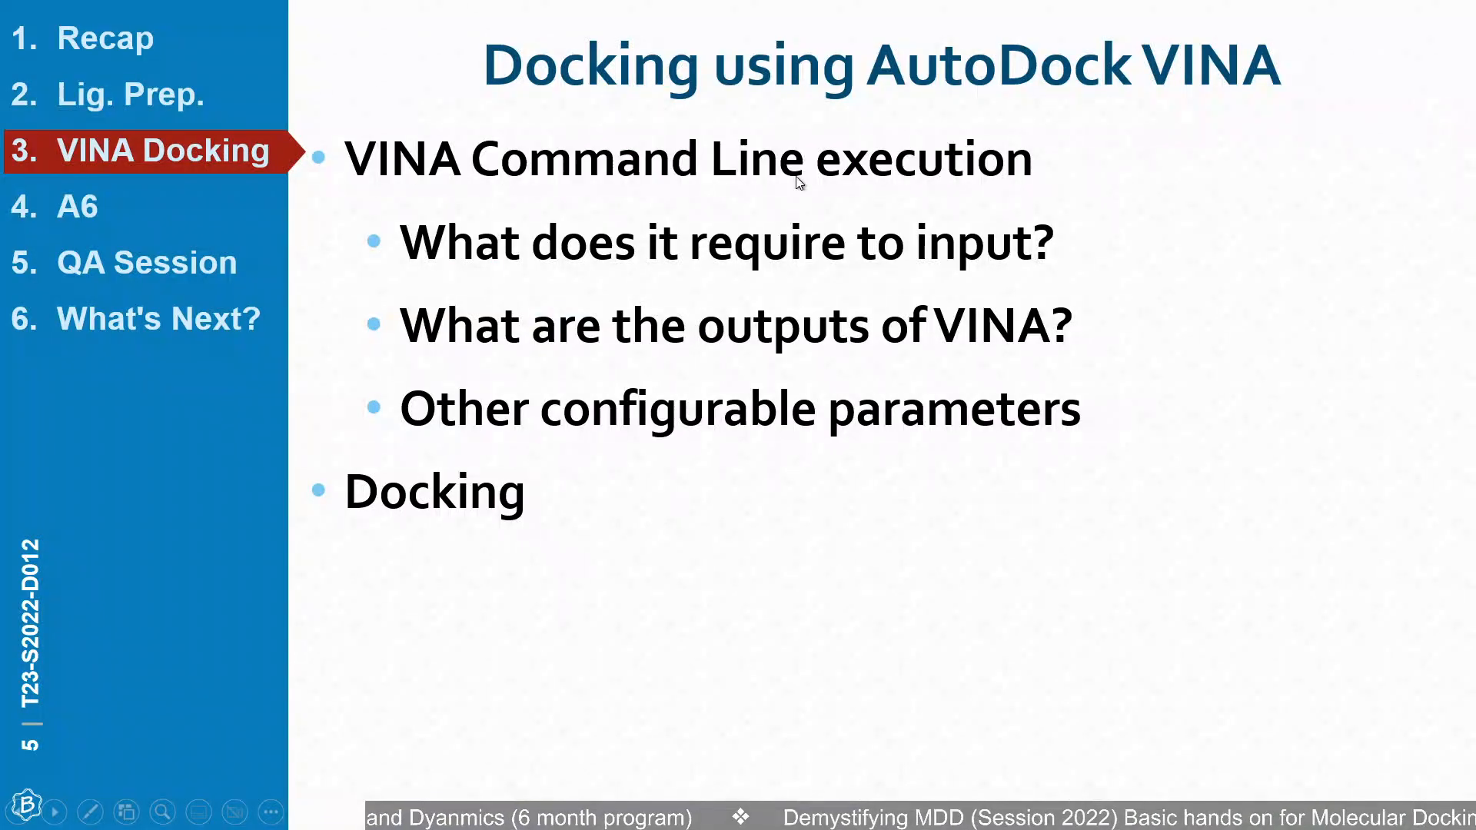
key(alt+Tab)
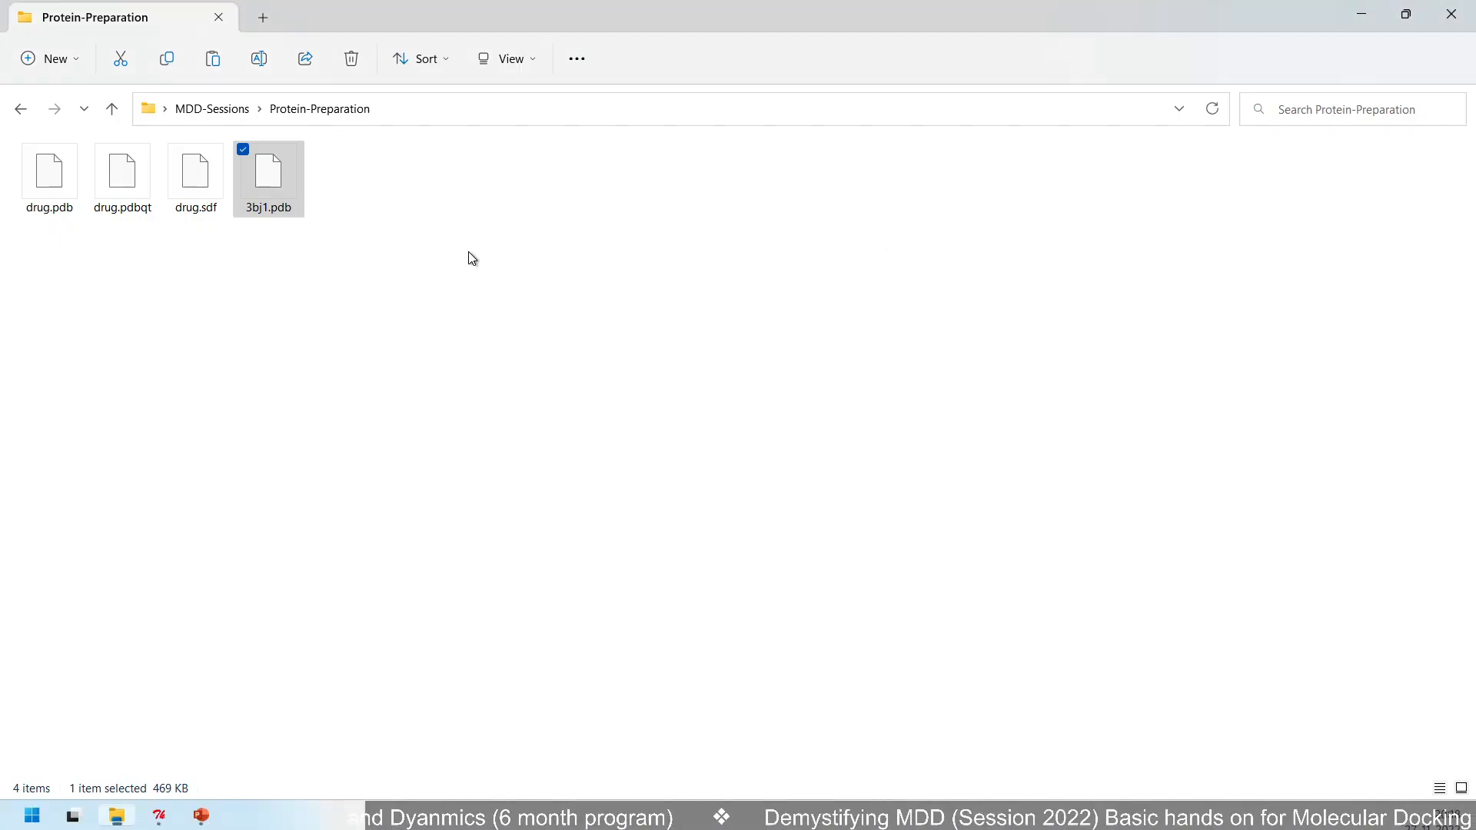
click(159, 815)
key(ctrl+v)
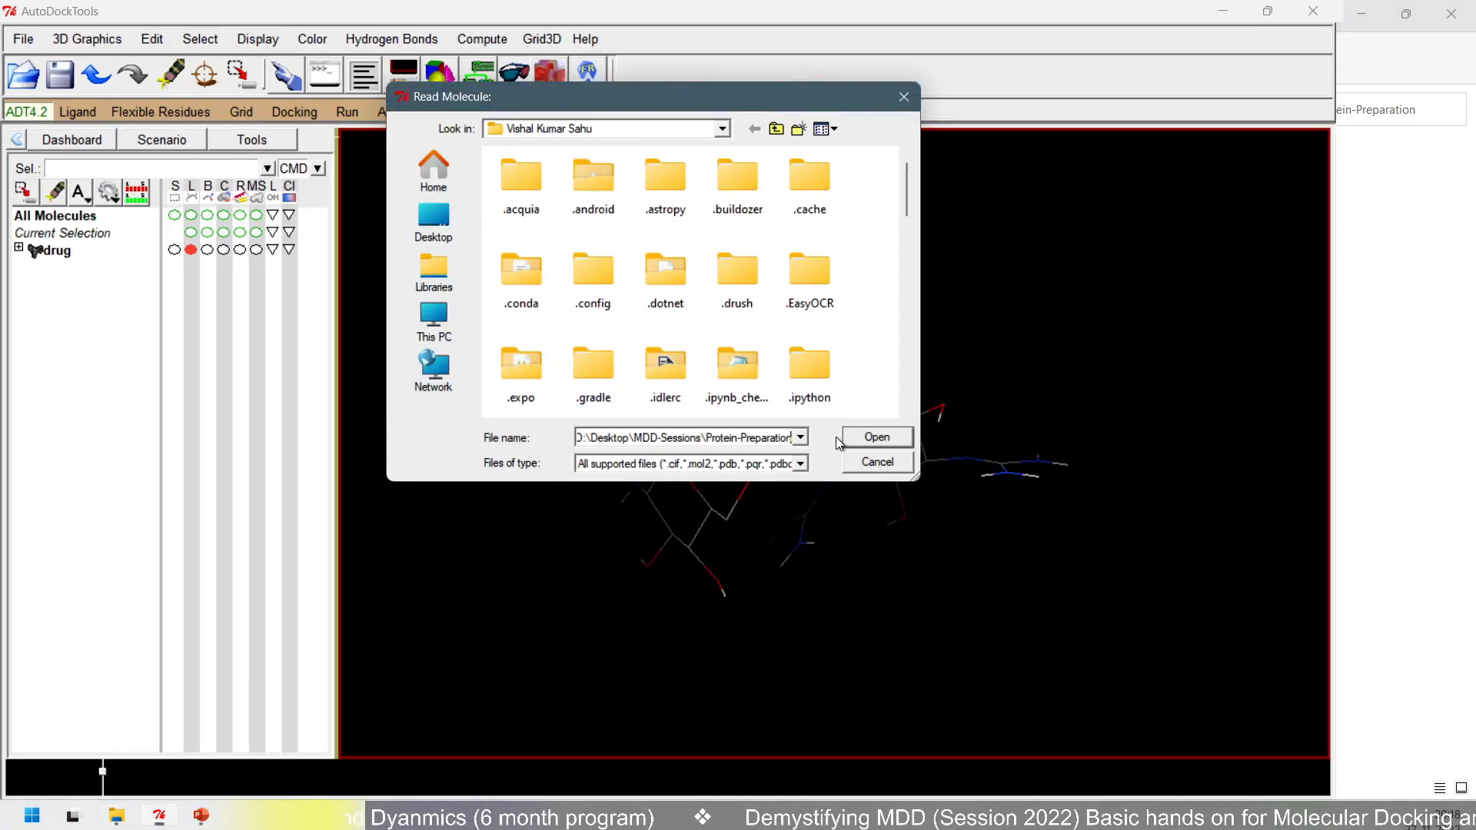
key(Return)
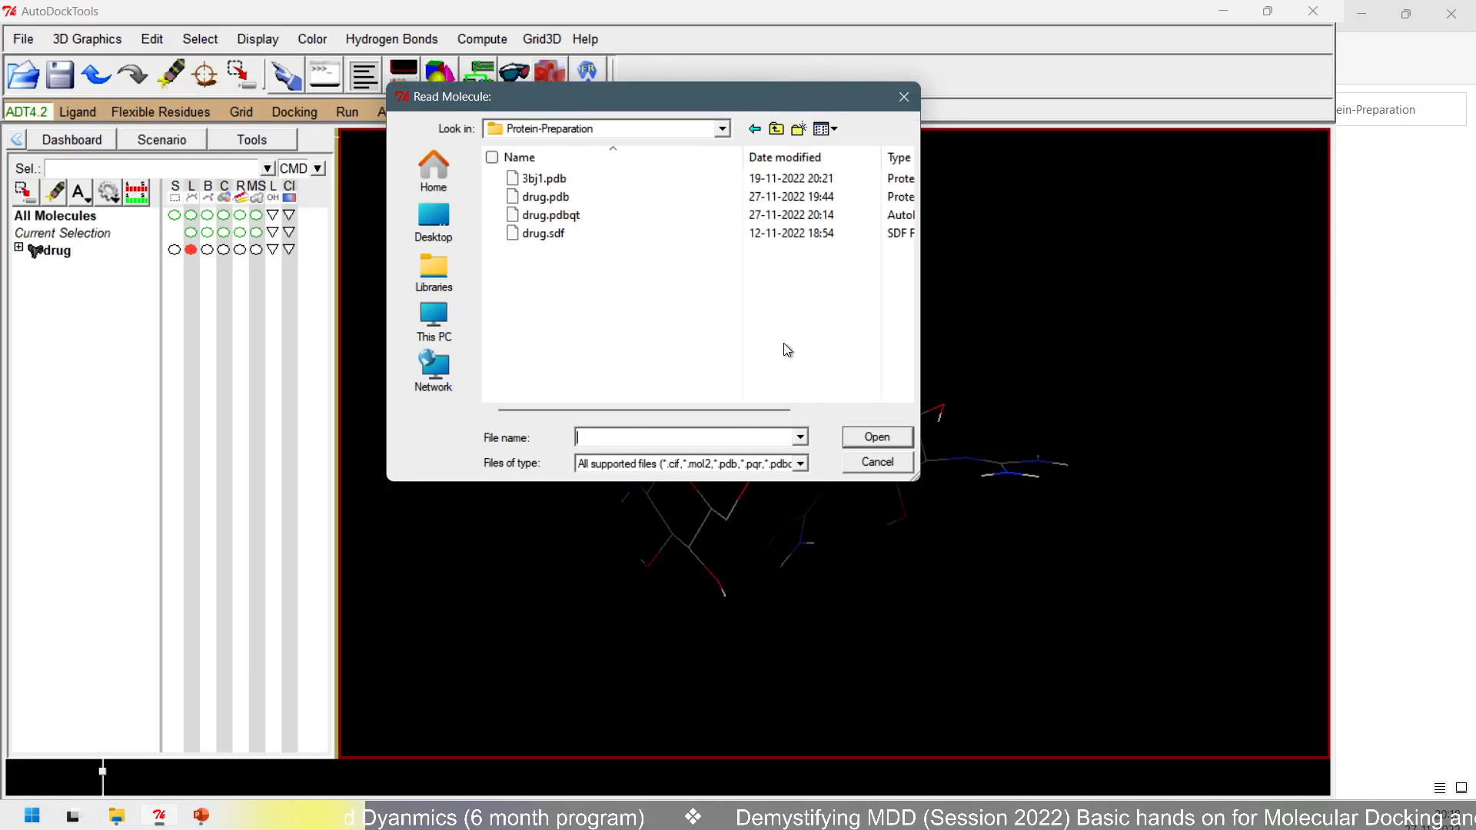
double_click(565, 179)
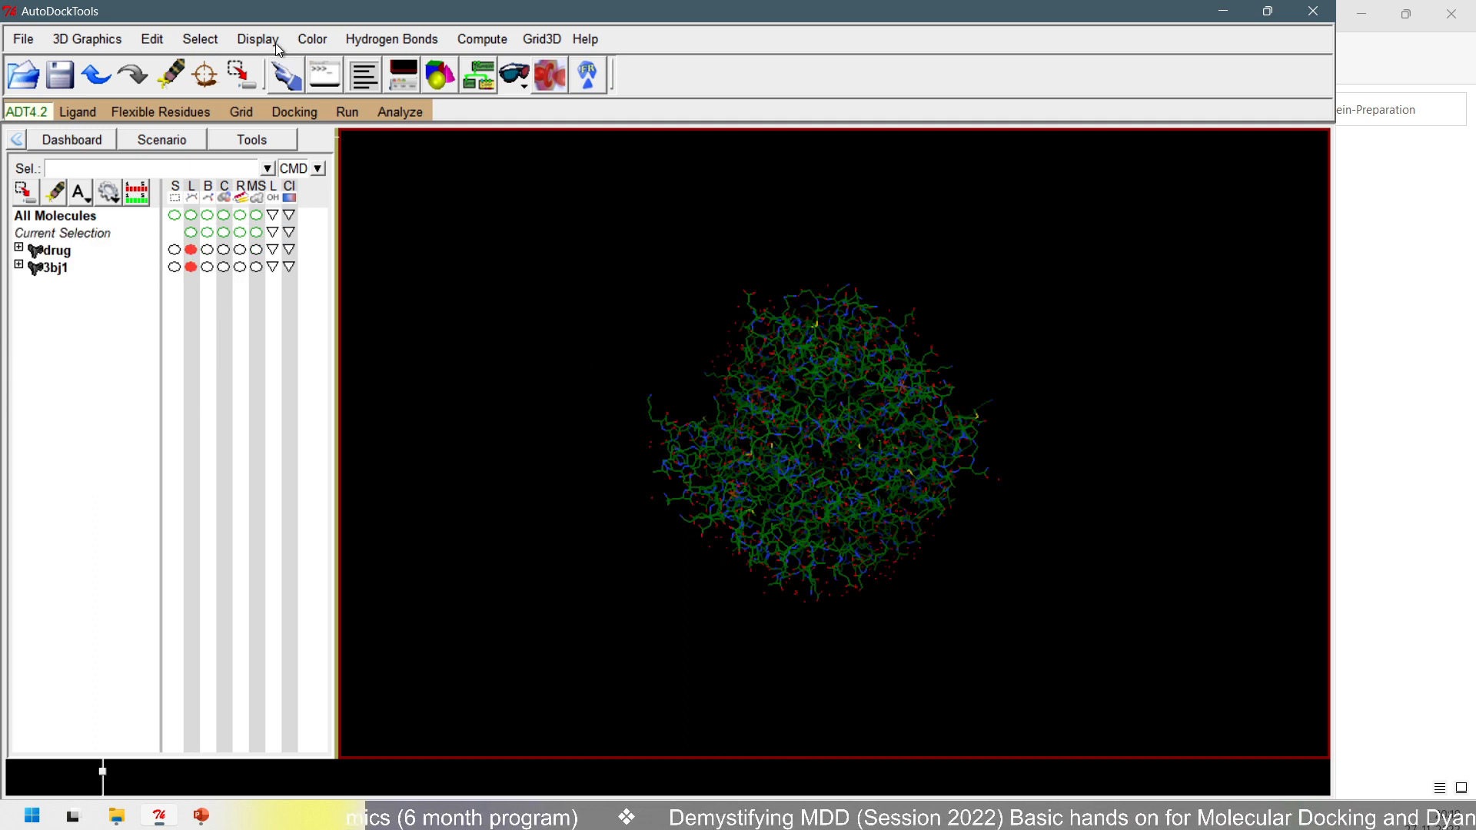
- Add hydrogens to the loaded 3bj1 protein
click(211, 39)
mouse_move(146, 42)
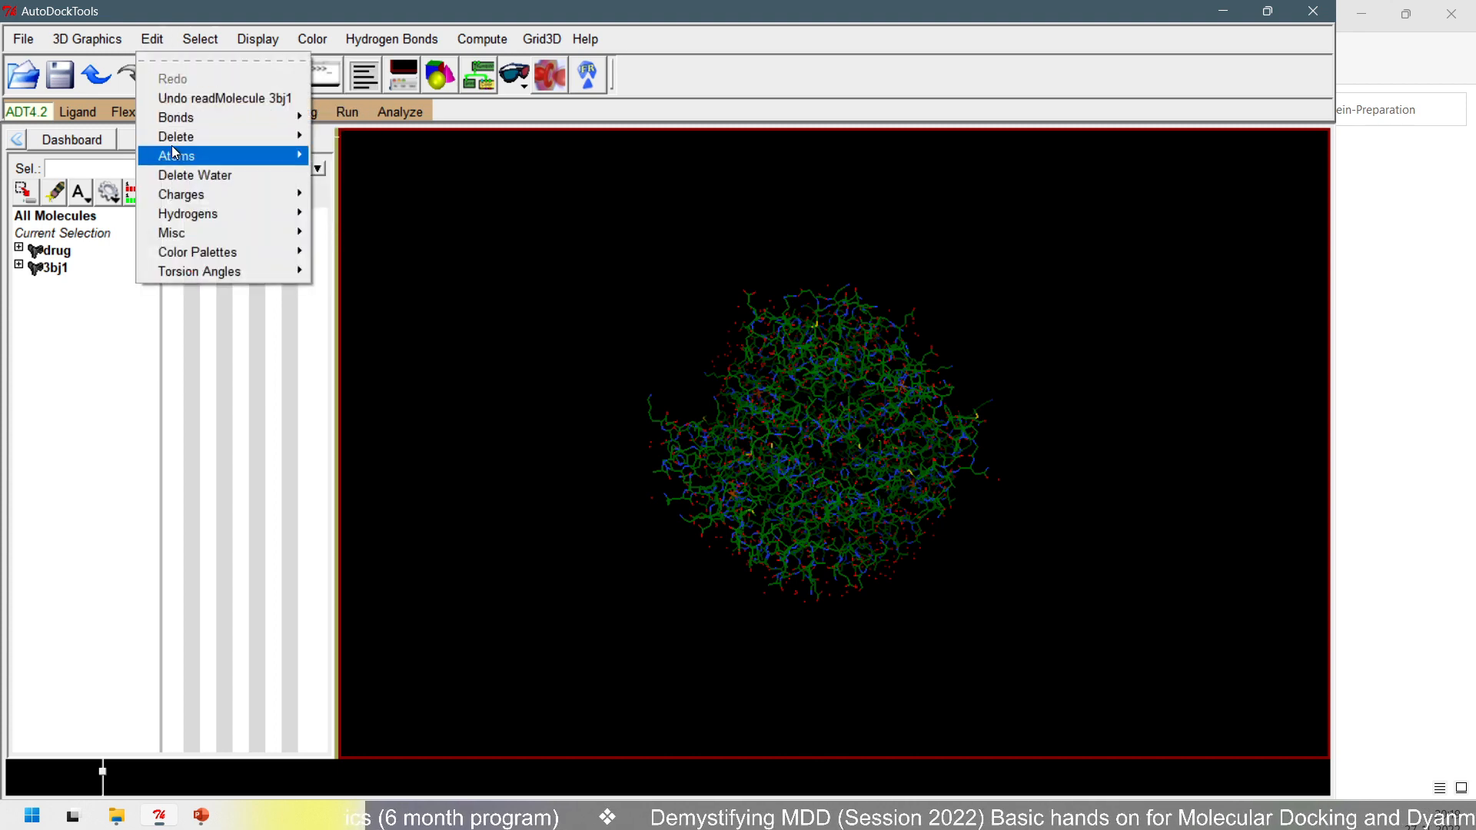
mouse_move(174, 149)
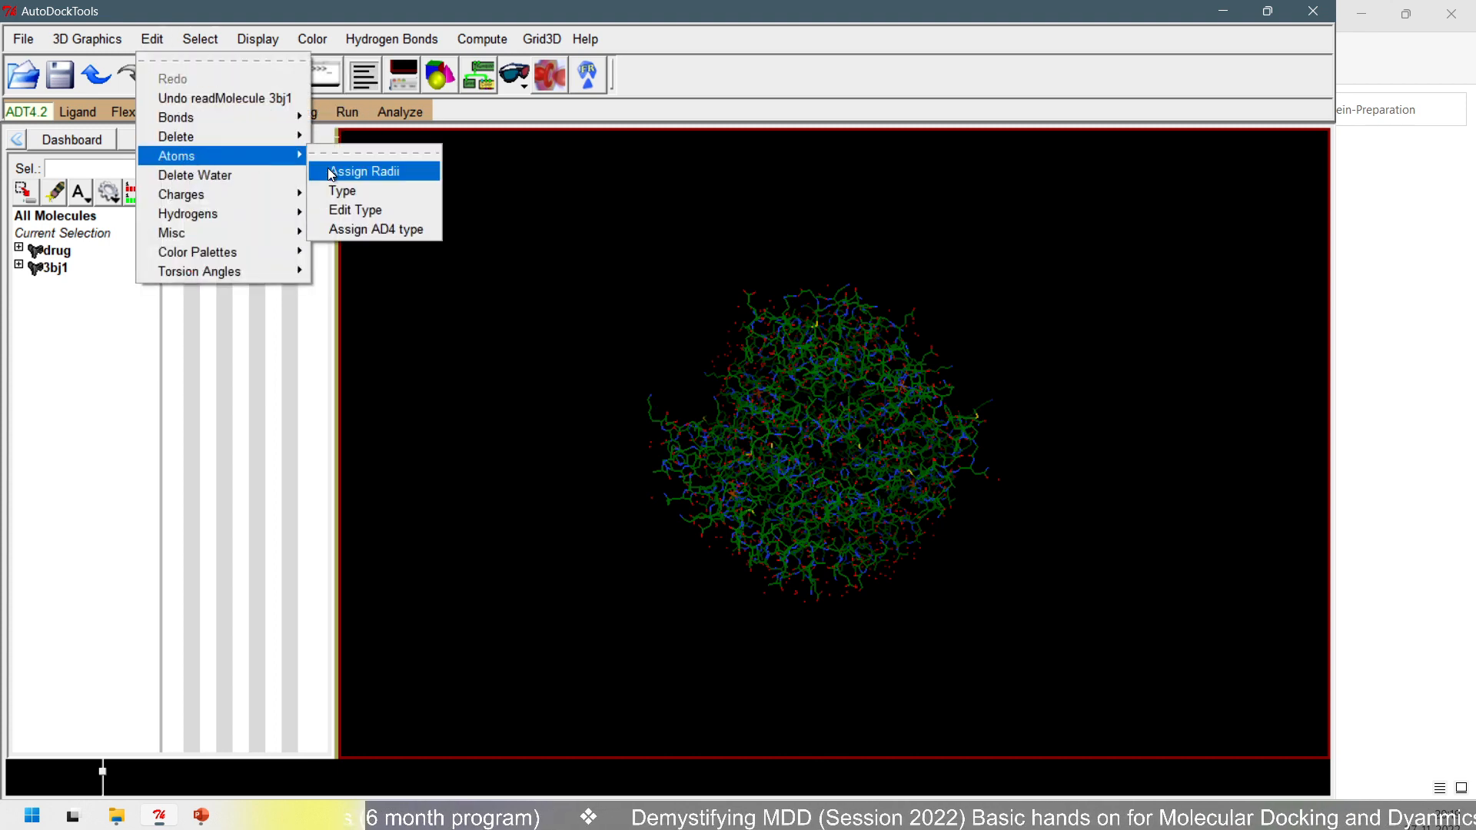
mouse_move(270, 216)
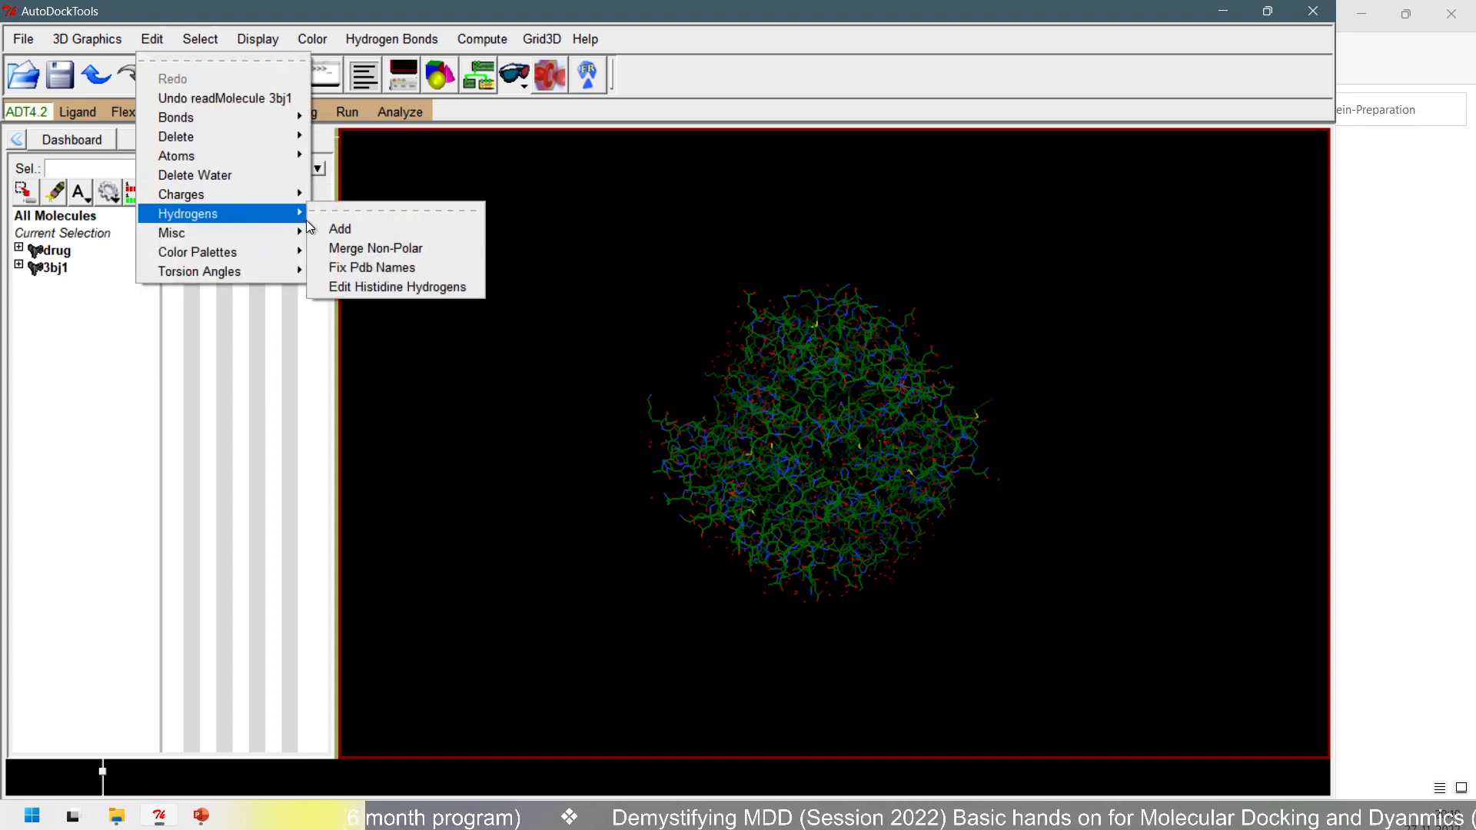
click(360, 227)
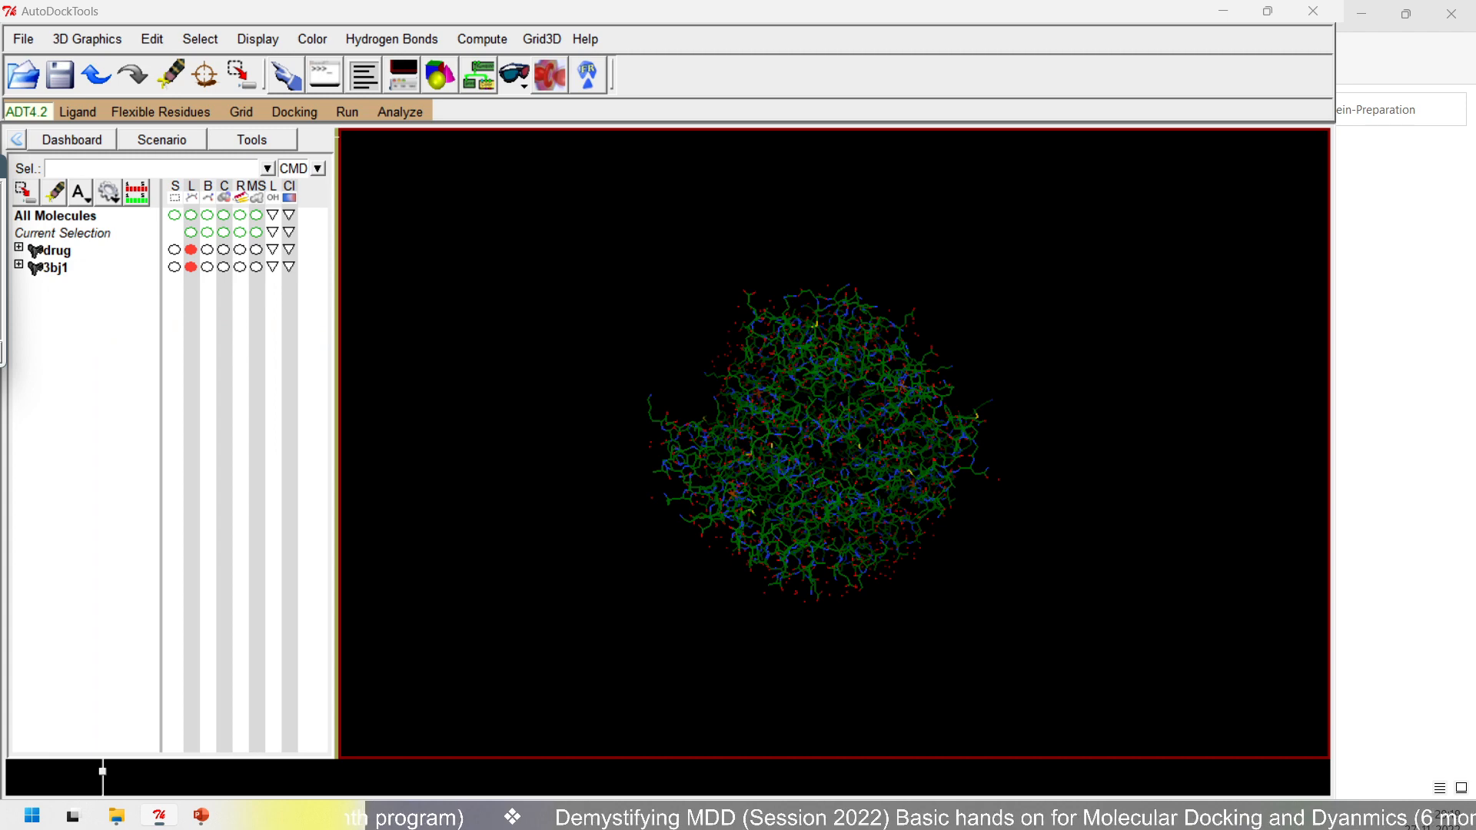
click(0, 352)
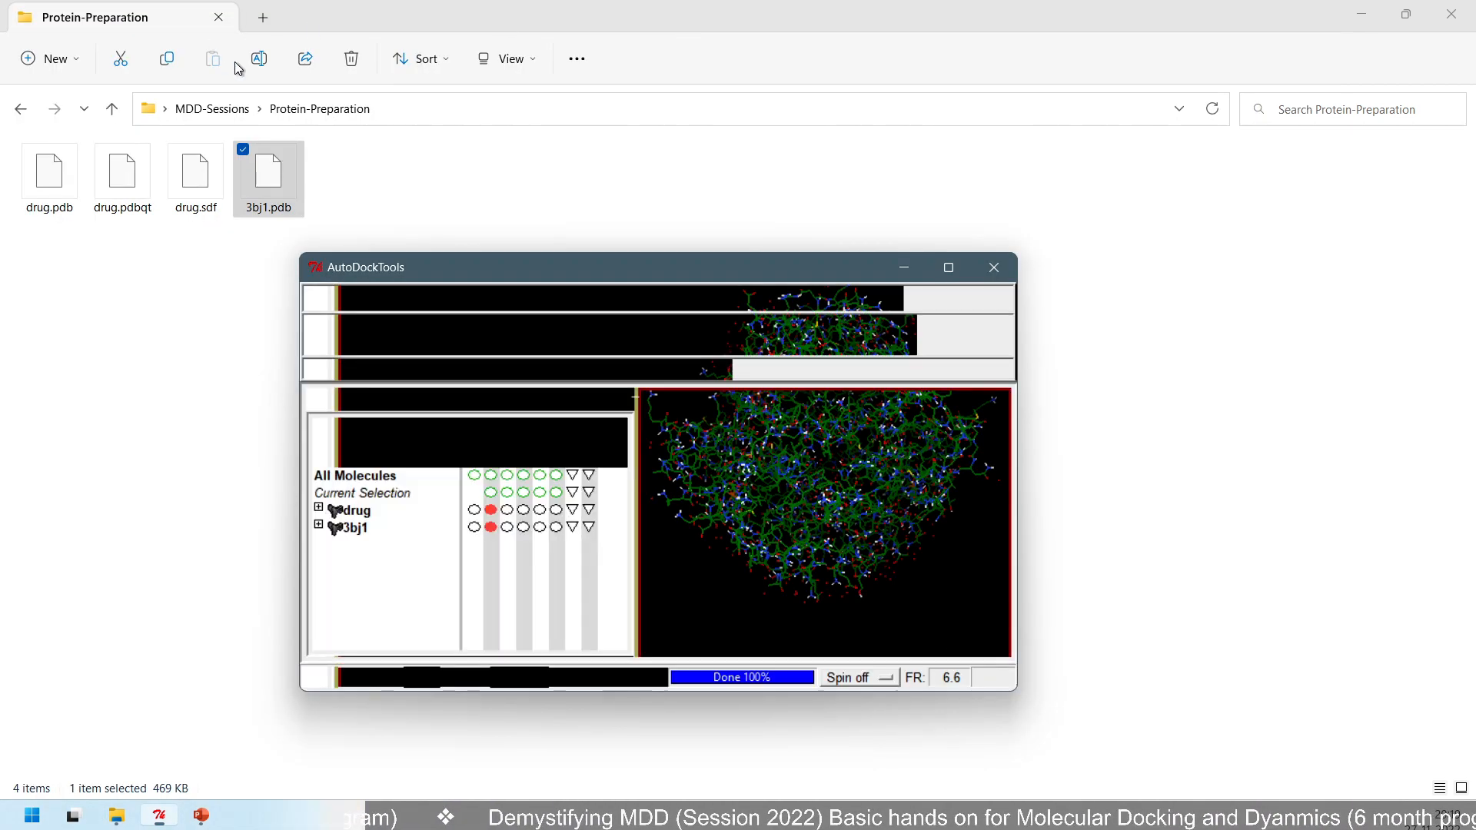
double_click(602, 270)
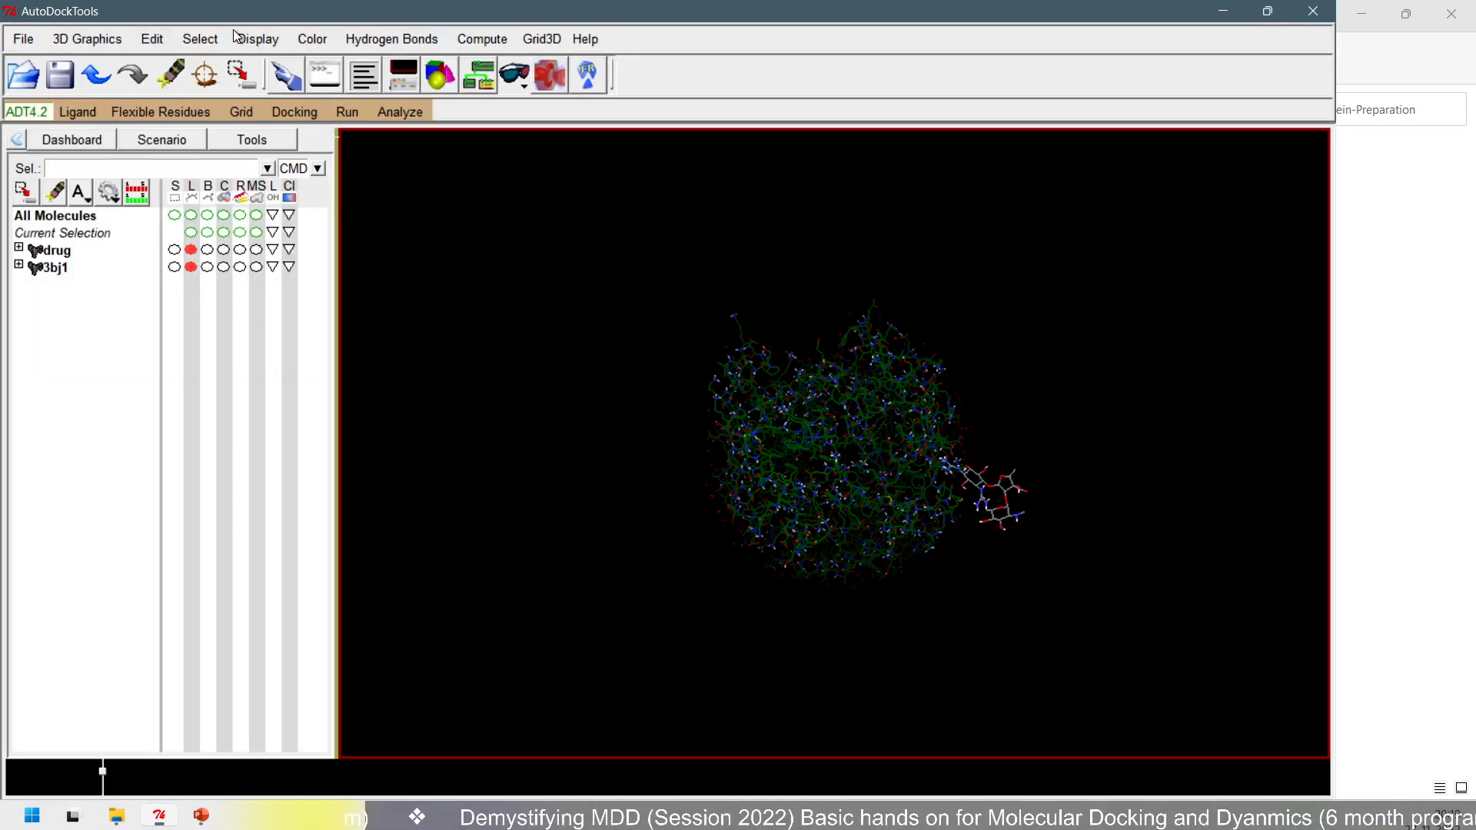
- Add Kollman charges to the protein and dismiss the total charge message
click(151, 40)
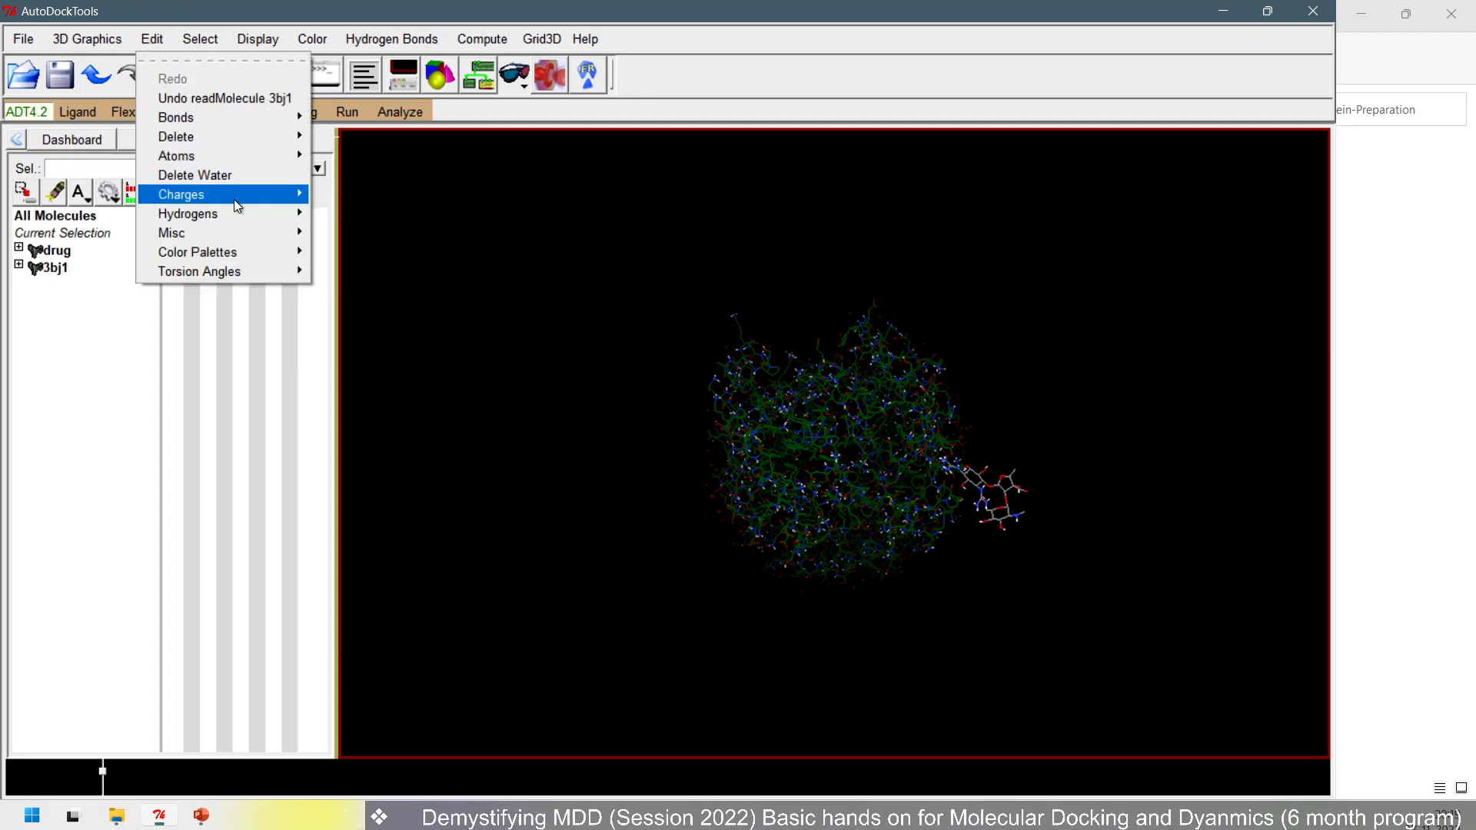
mouse_move(234, 200)
click(389, 208)
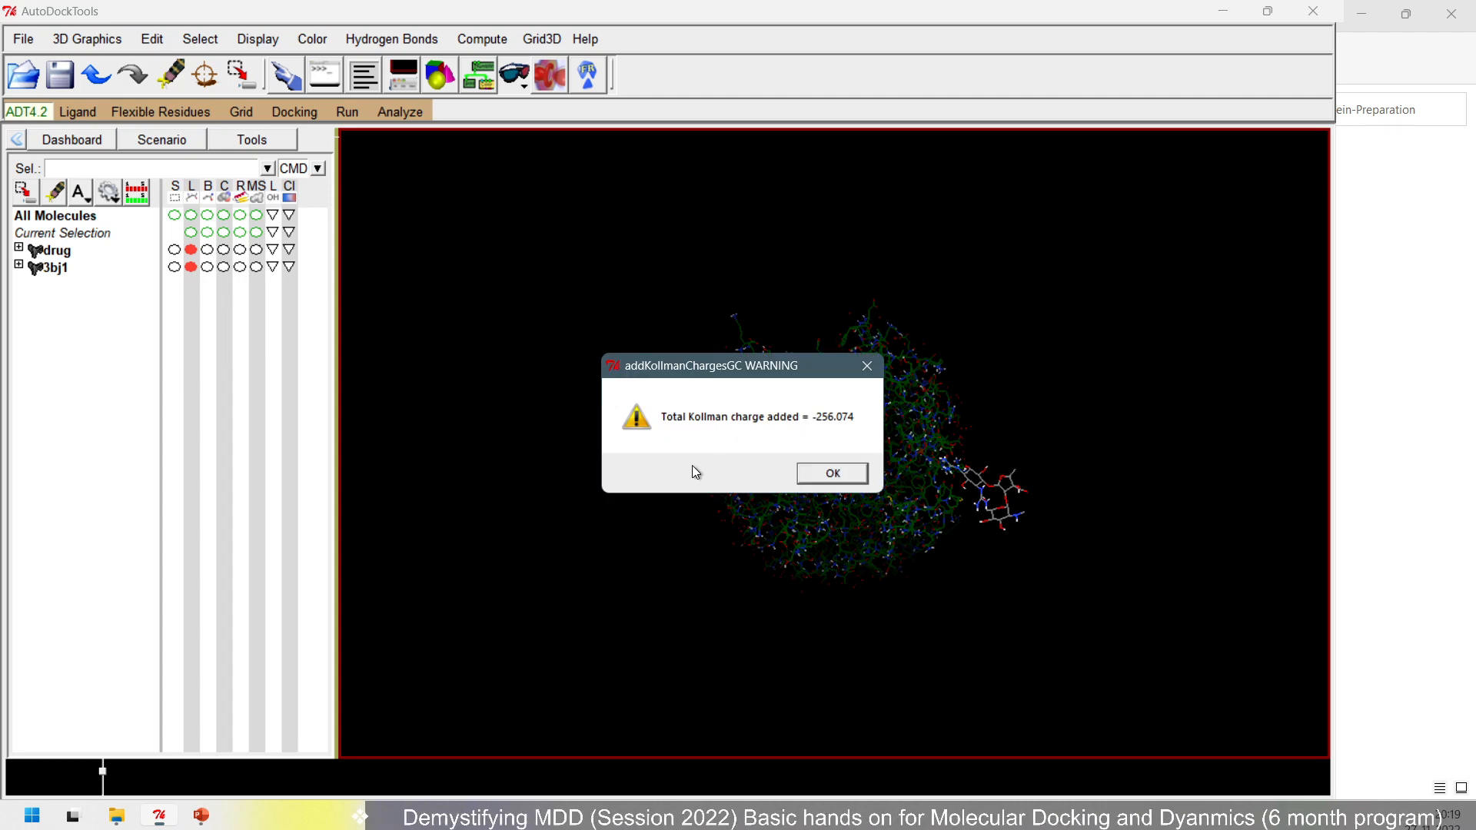
click(845, 482)
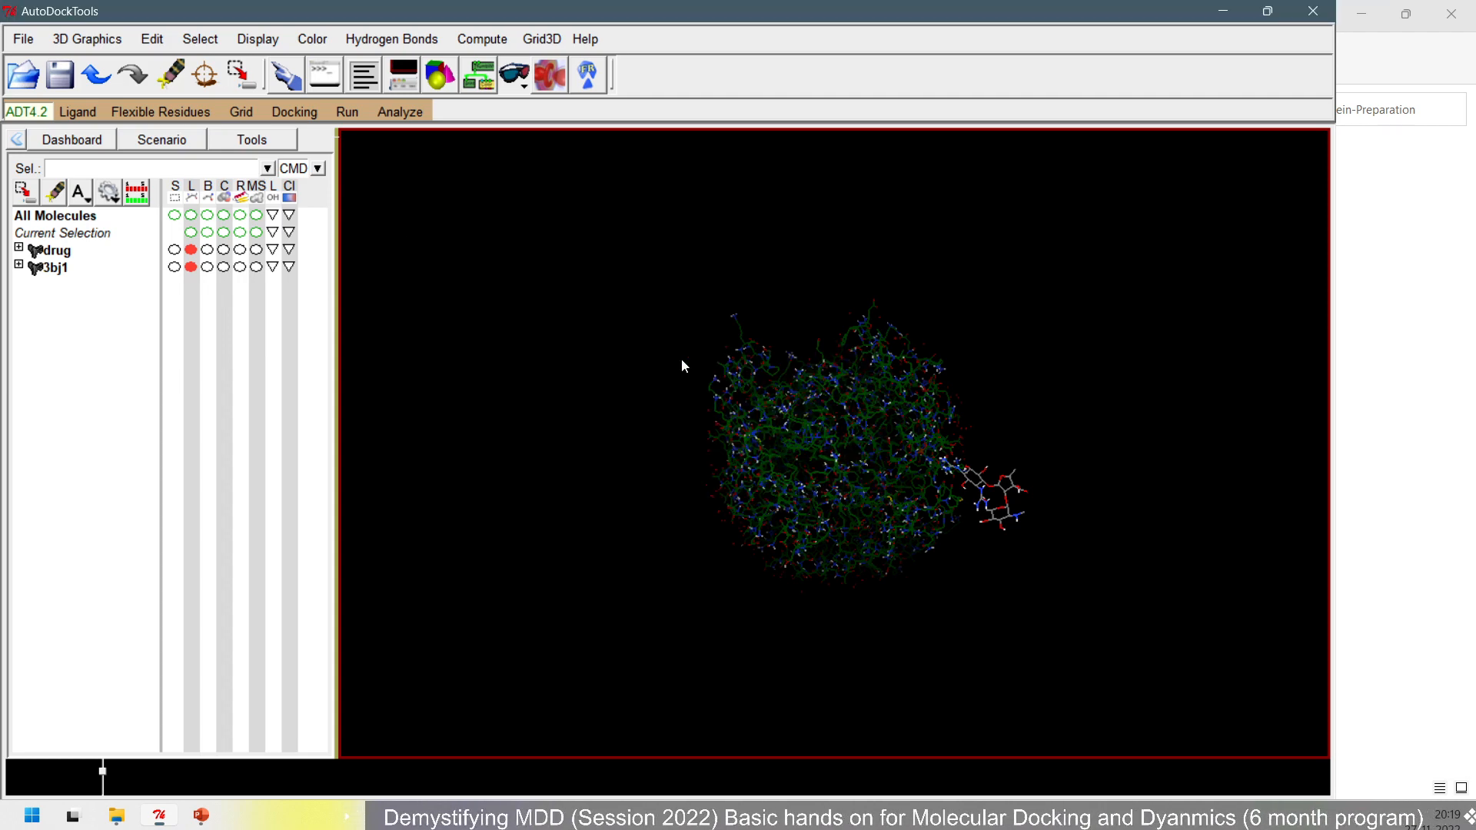
- Choose the loaded 3bj1 protein as the grid macromolecule and dismiss its initialization warning
click(292, 113)
click(252, 114)
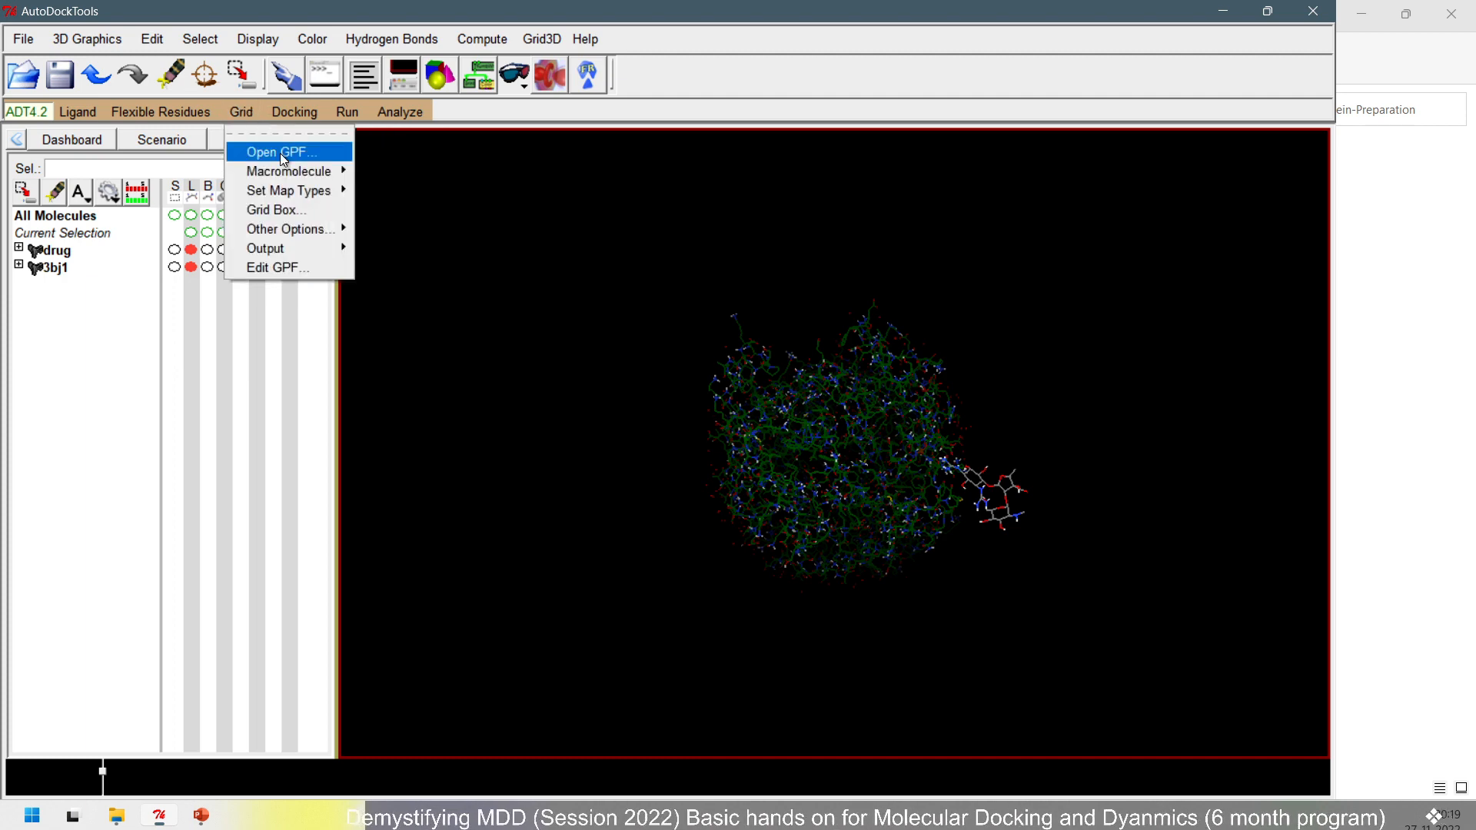
mouse_move(285, 169)
click(389, 200)
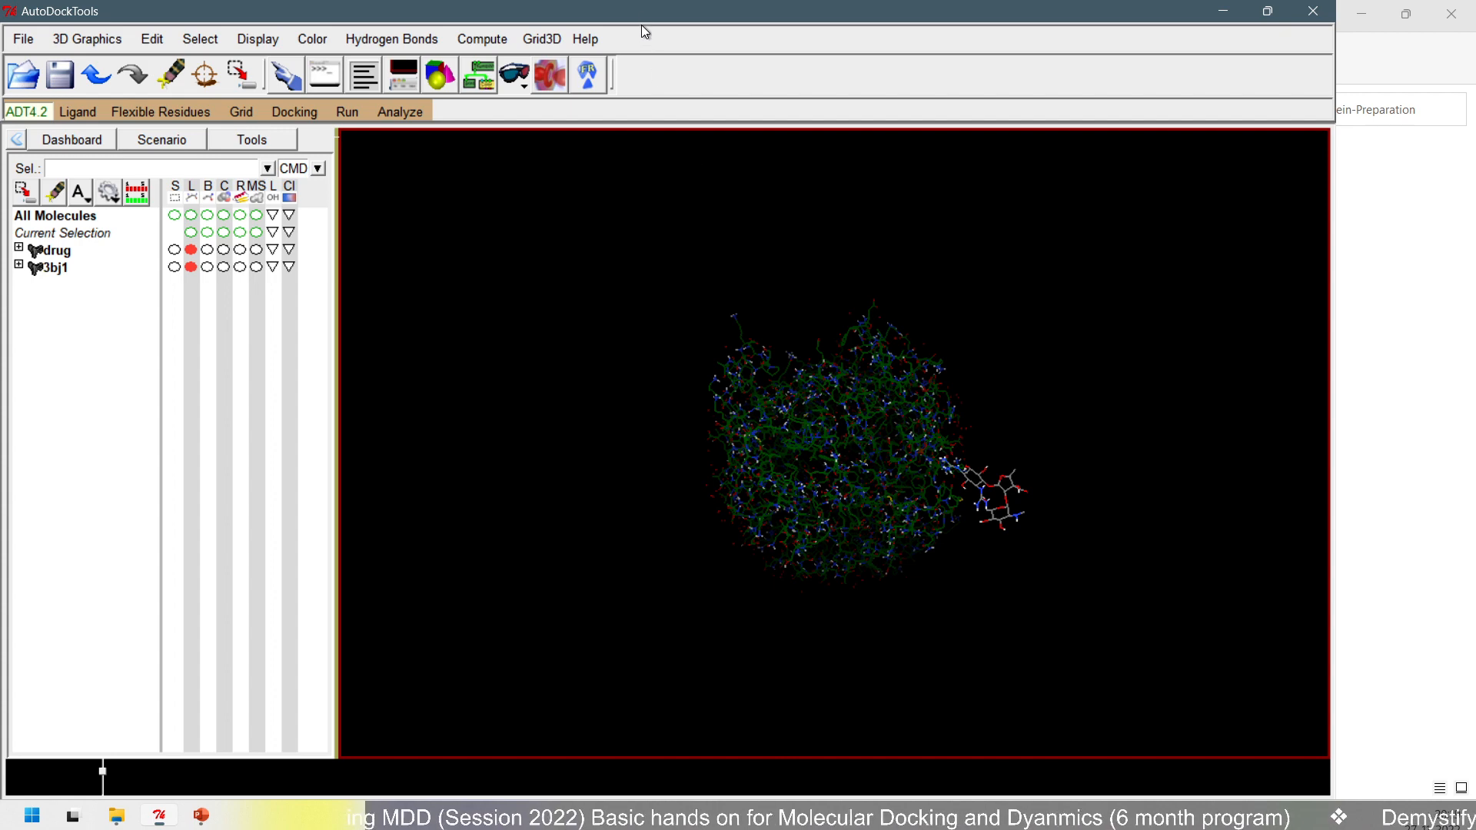
drag(642, 27, 718, 32)
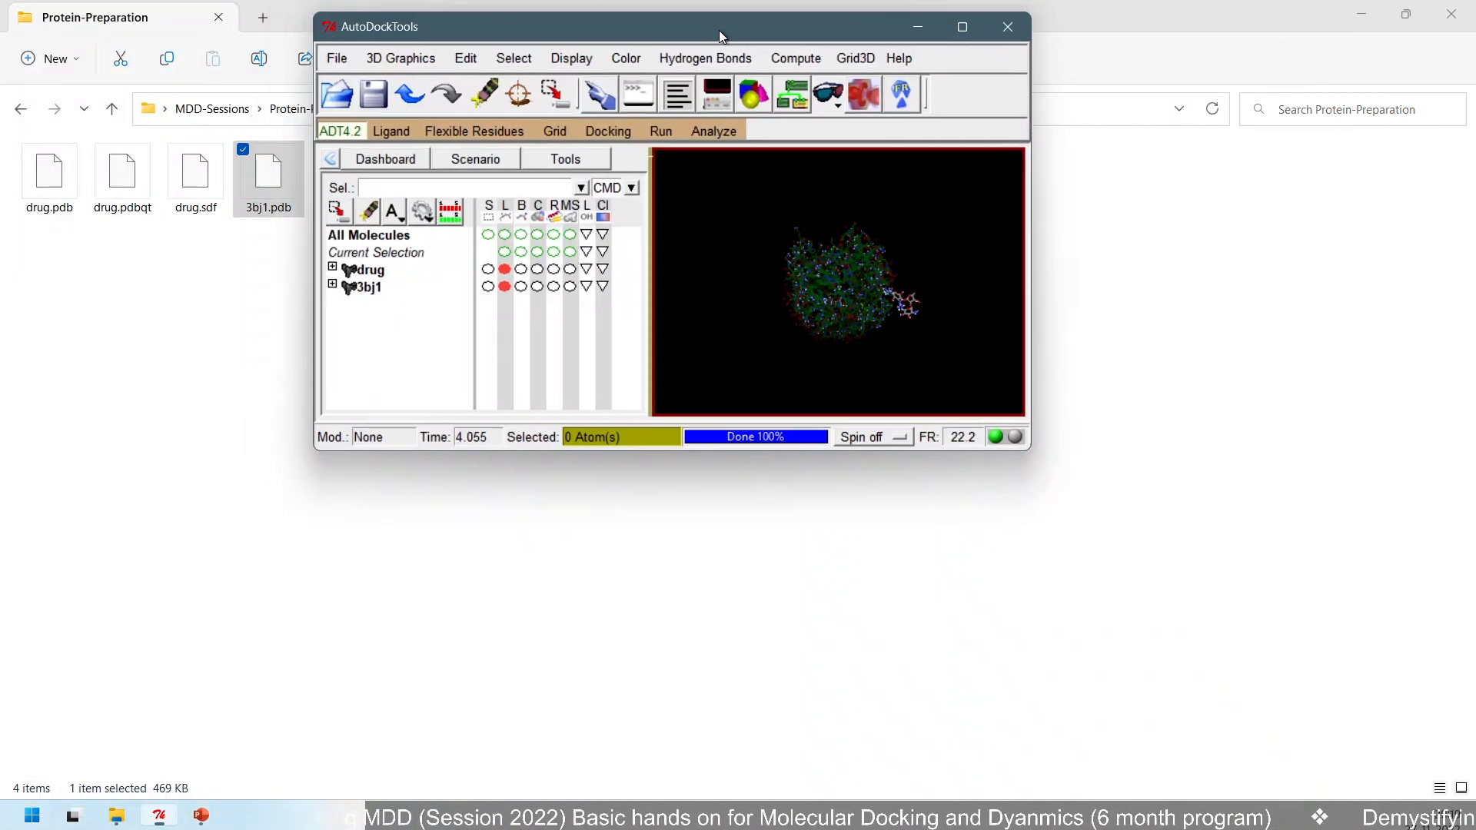
double_click(718, 30)
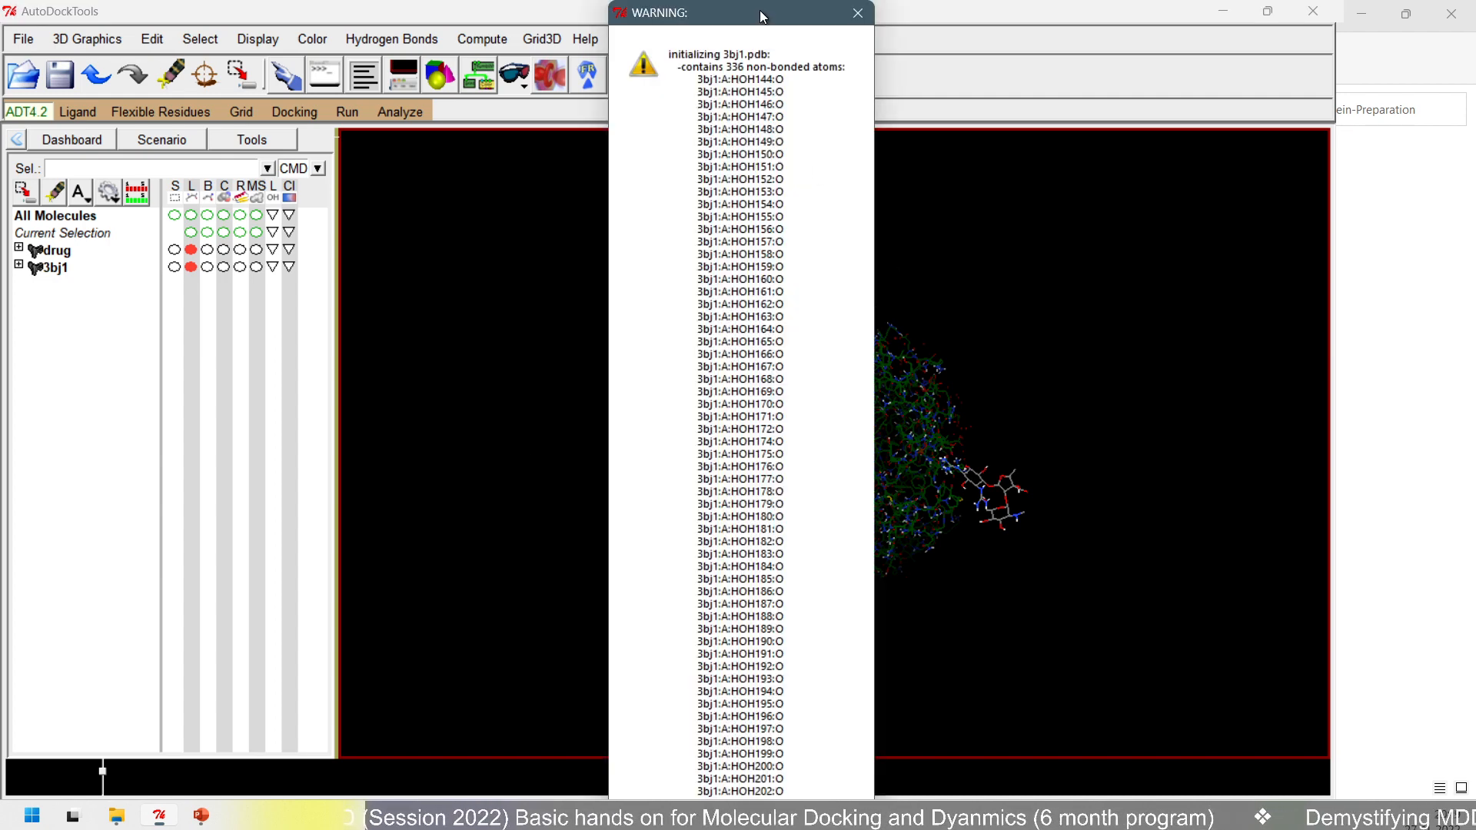
drag(759, 11, 755, 94)
click(854, 96)
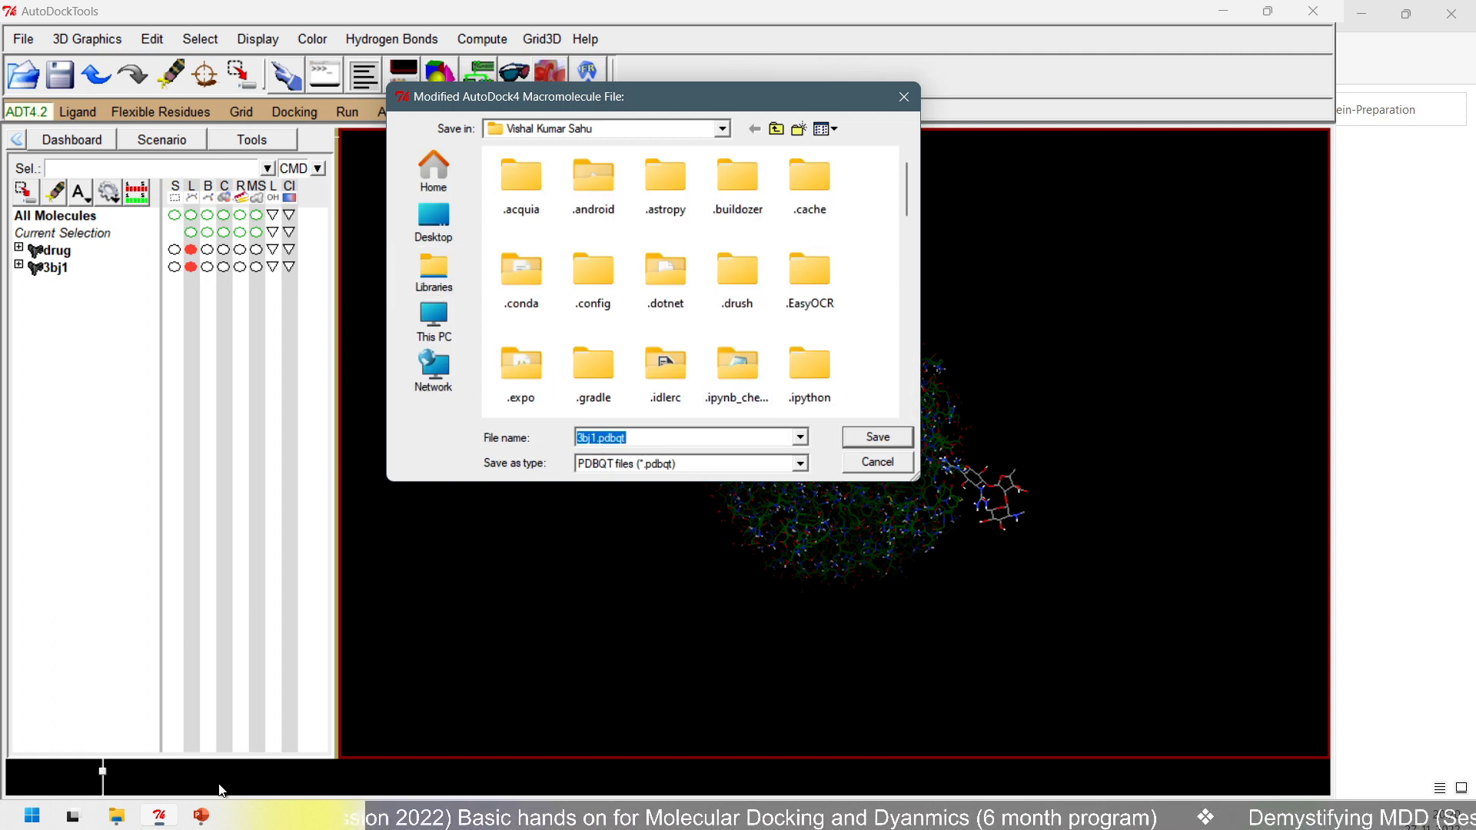
- Save the modified AutoDock4 macromolecule as 3bj1.pdbqt in D:\Desktop\MDD-Sessions\Protein-Preparation and dismiss the zero-charge warning
key(ctrl+v)
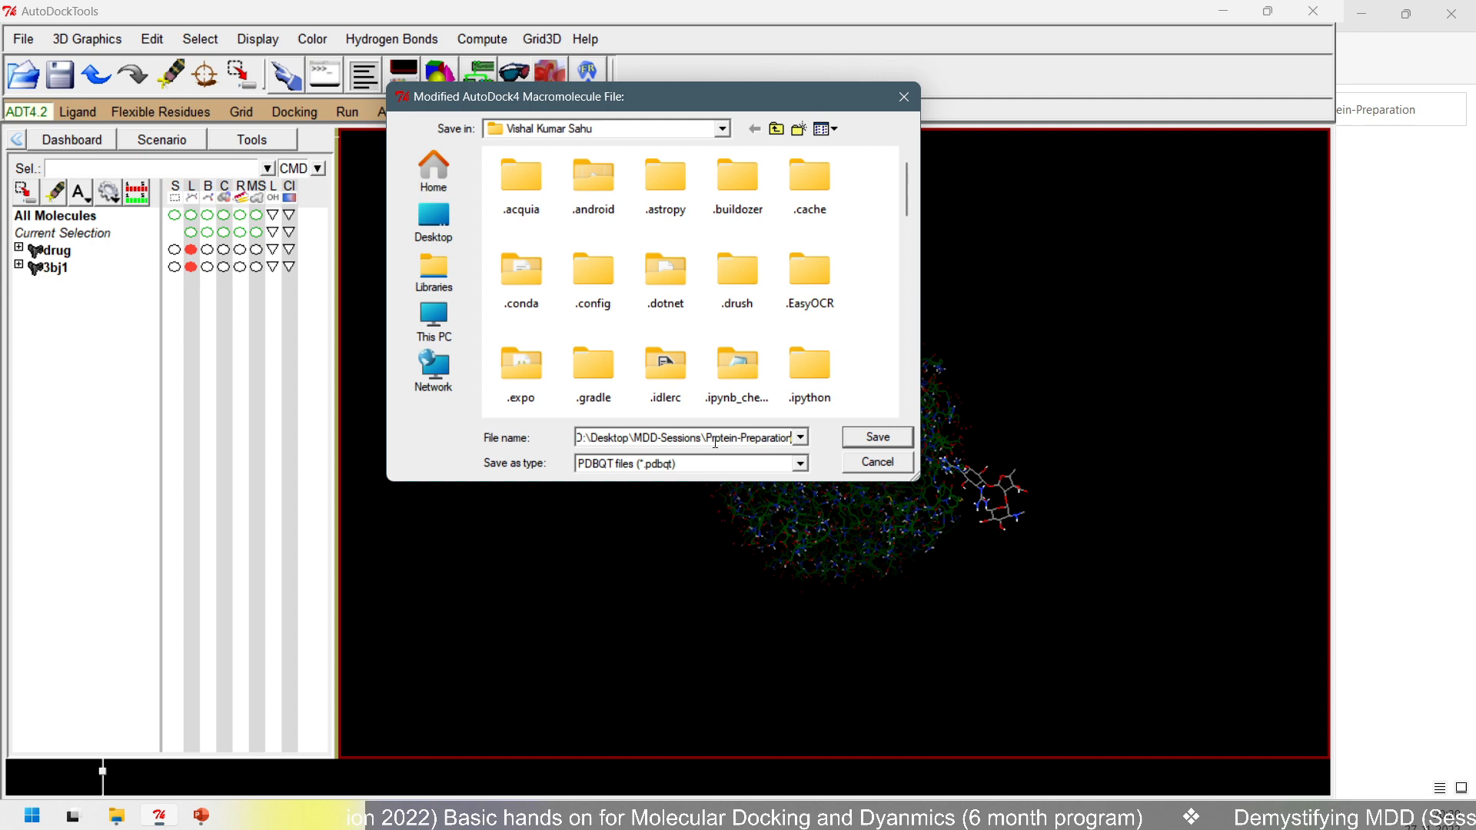
click(874, 436)
click(853, 438)
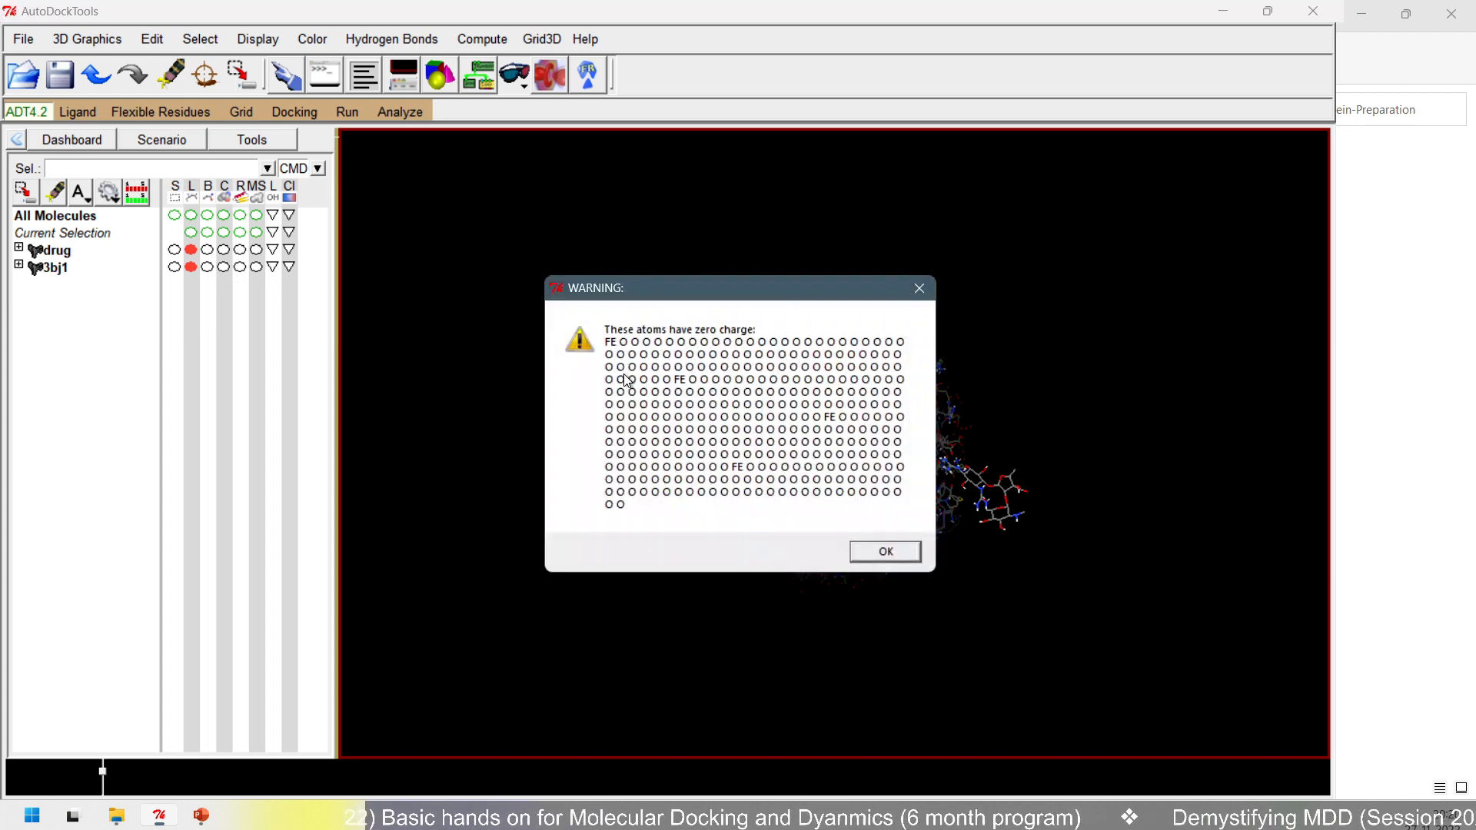
click(886, 552)
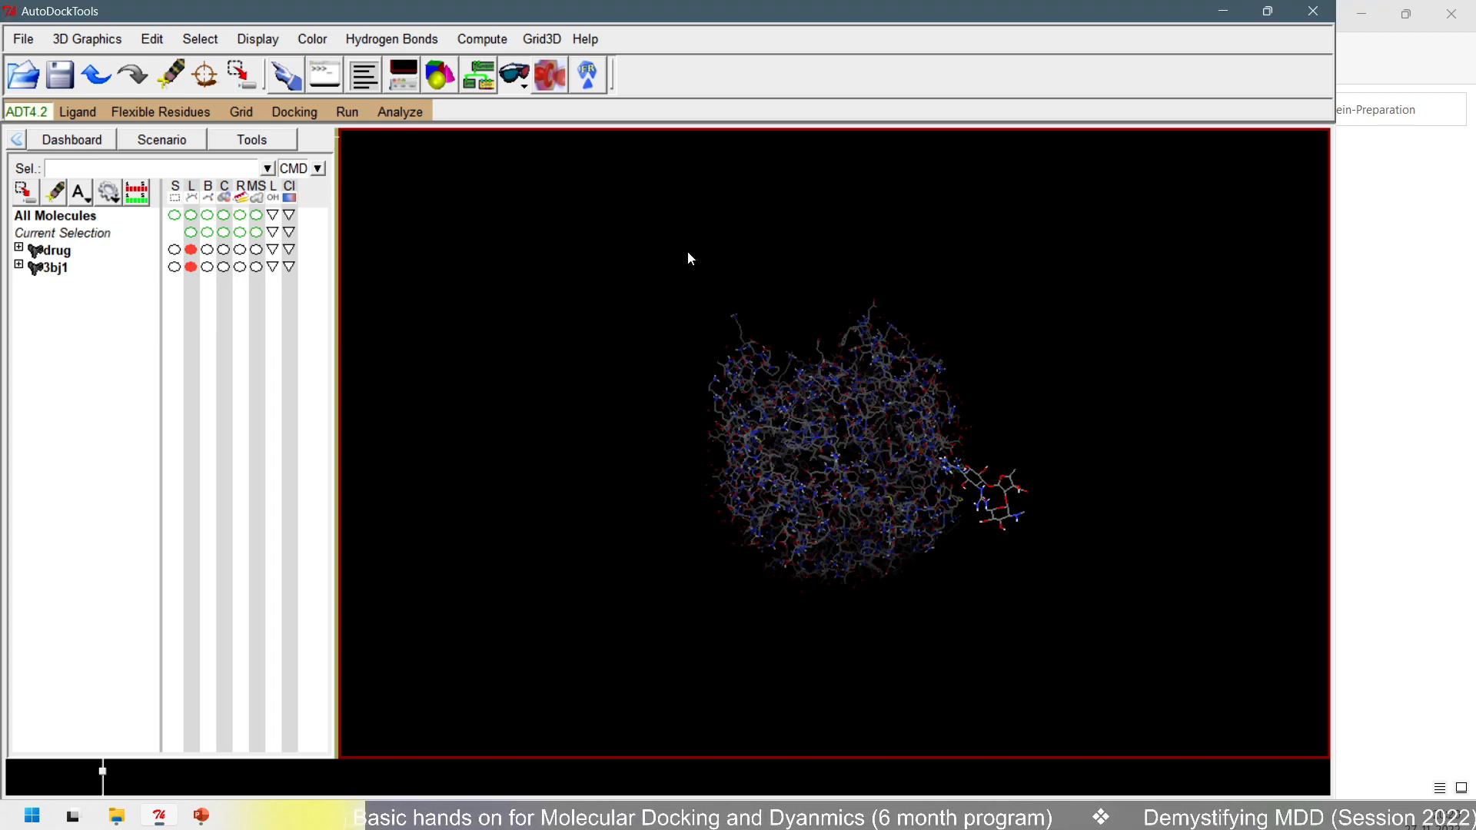
- Check the Protein-Preparation folder in File Explorer for the prepared files by selecting 3bj1.pdbqt and drug.pdbqt
click(1221, 14)
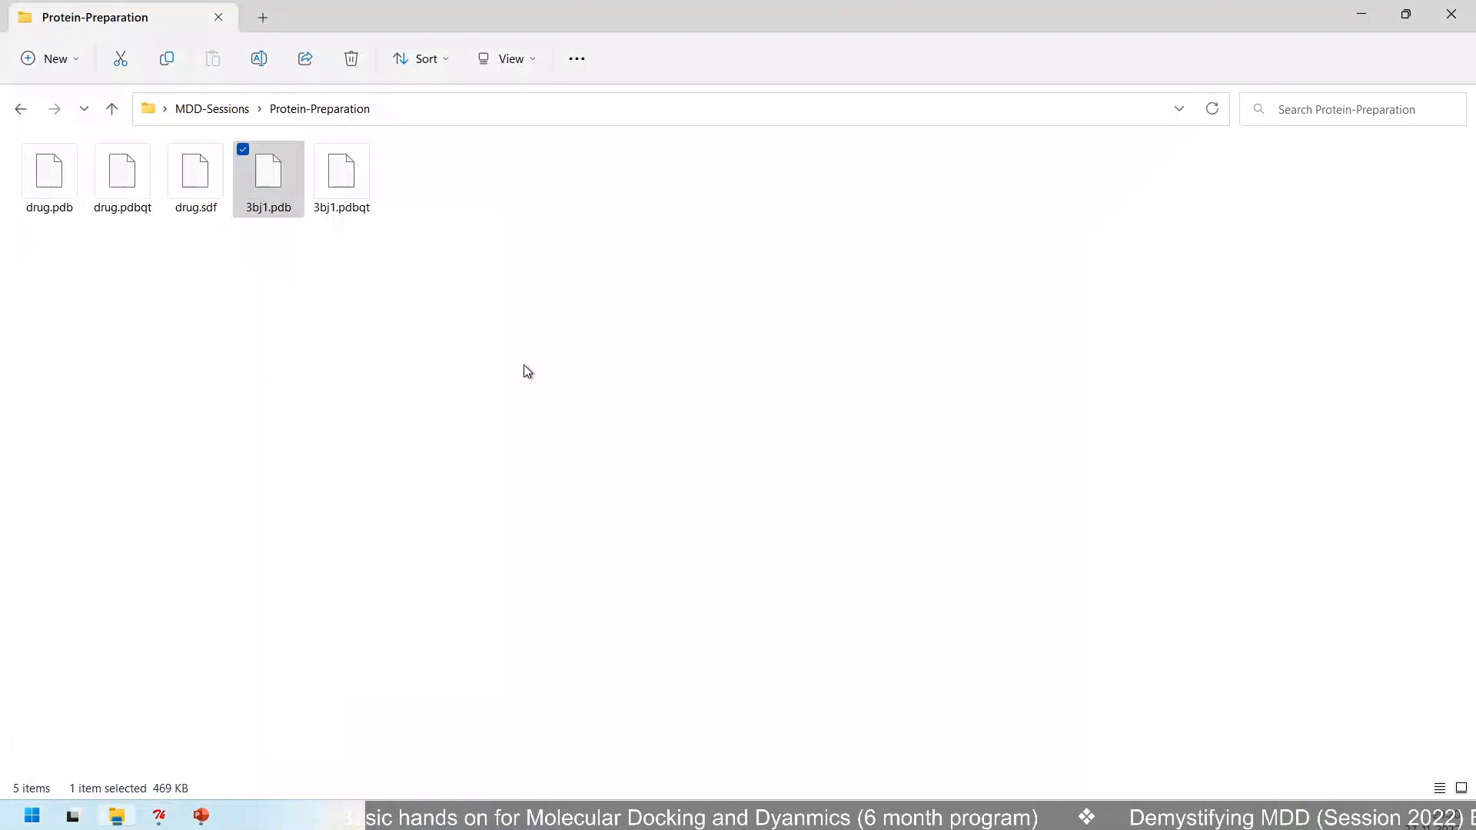
click(340, 214)
ctrl+click(107, 190)
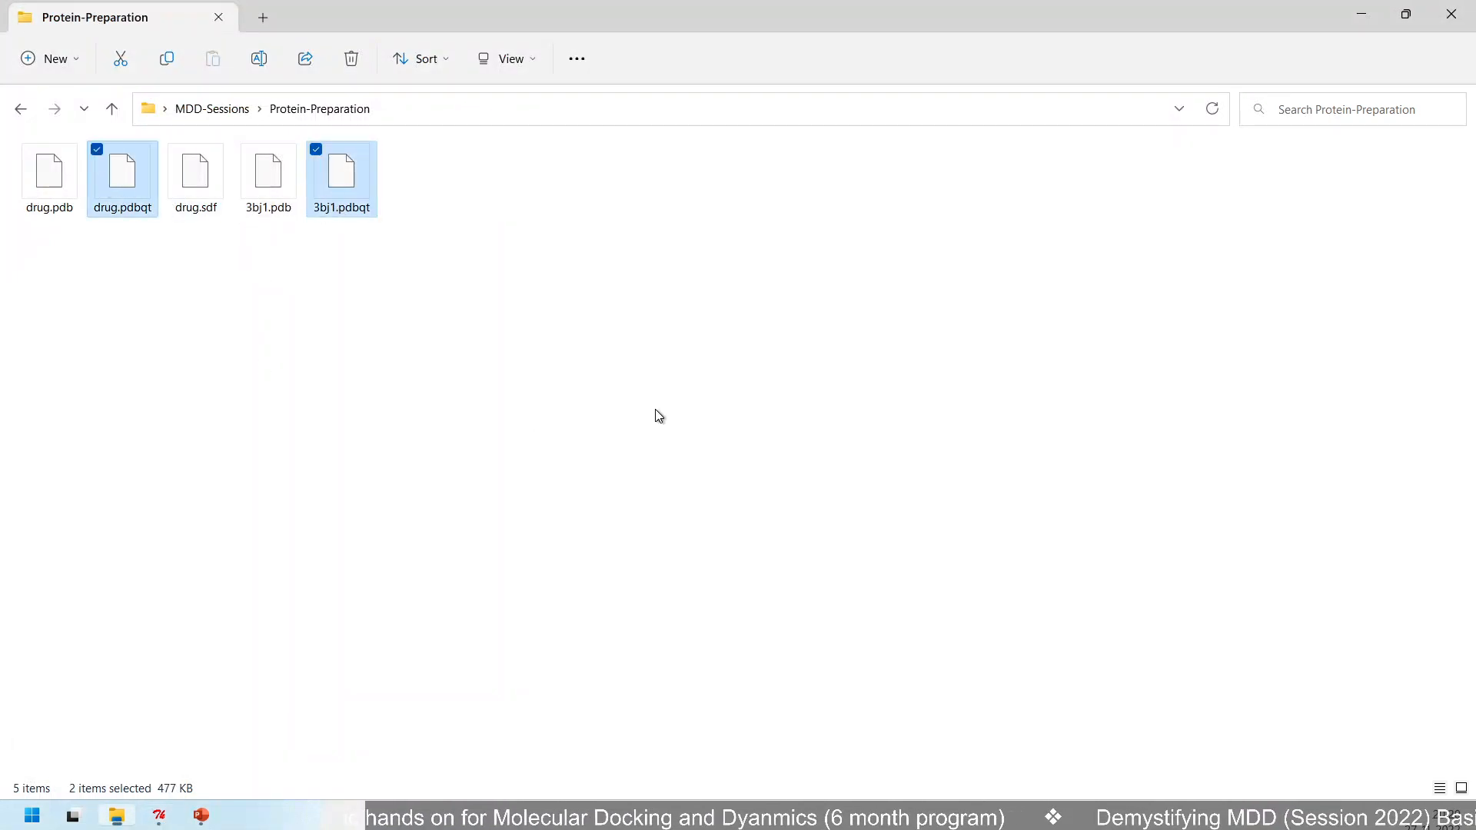
- Switch to AutoDockTools, open the grid box settings for the 3bj1 protein and set the spacing to 1.000 angstrom
key(alt+Tab)
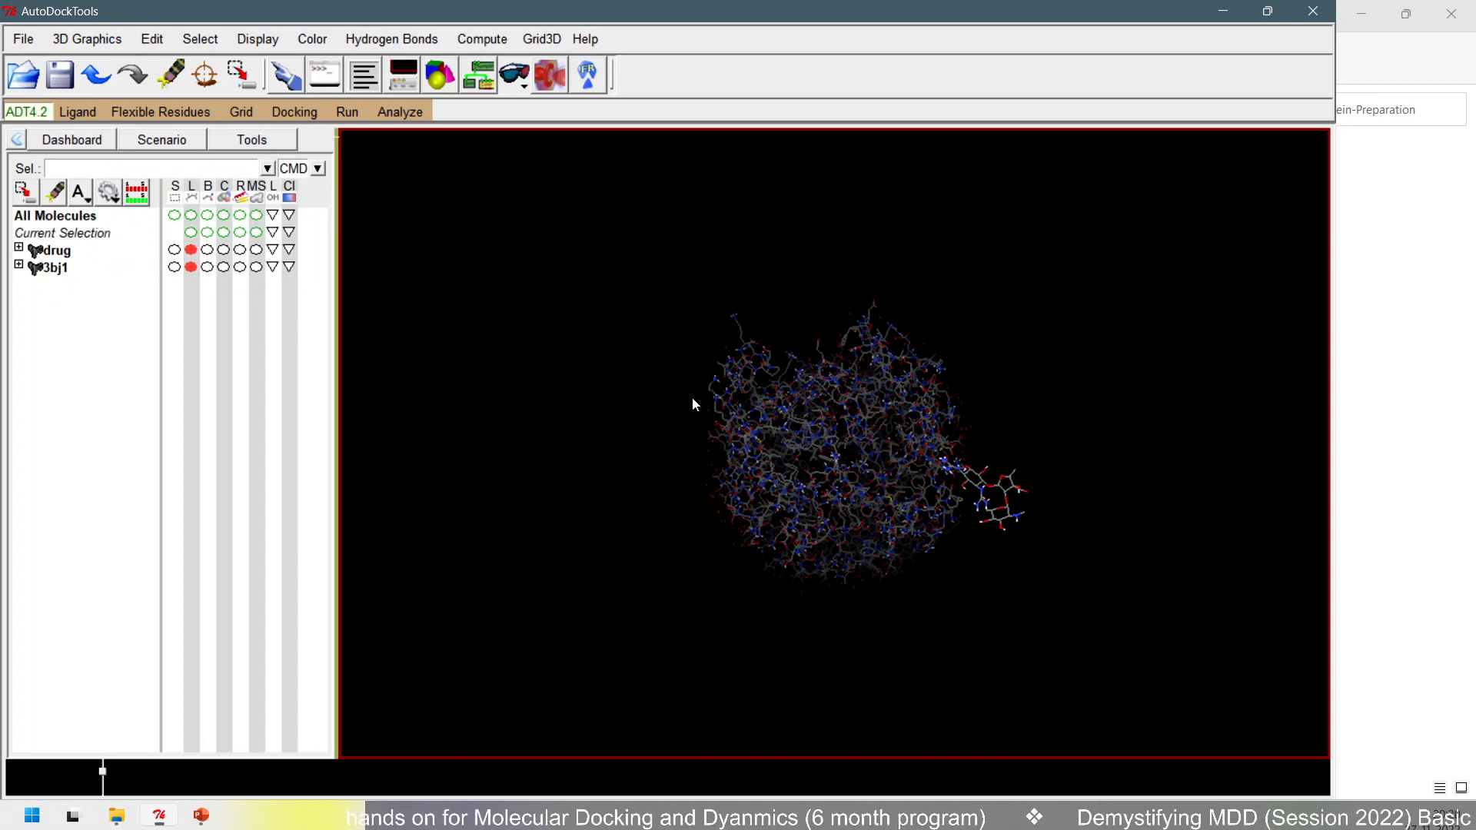
scroll(709, 400, up, 5)
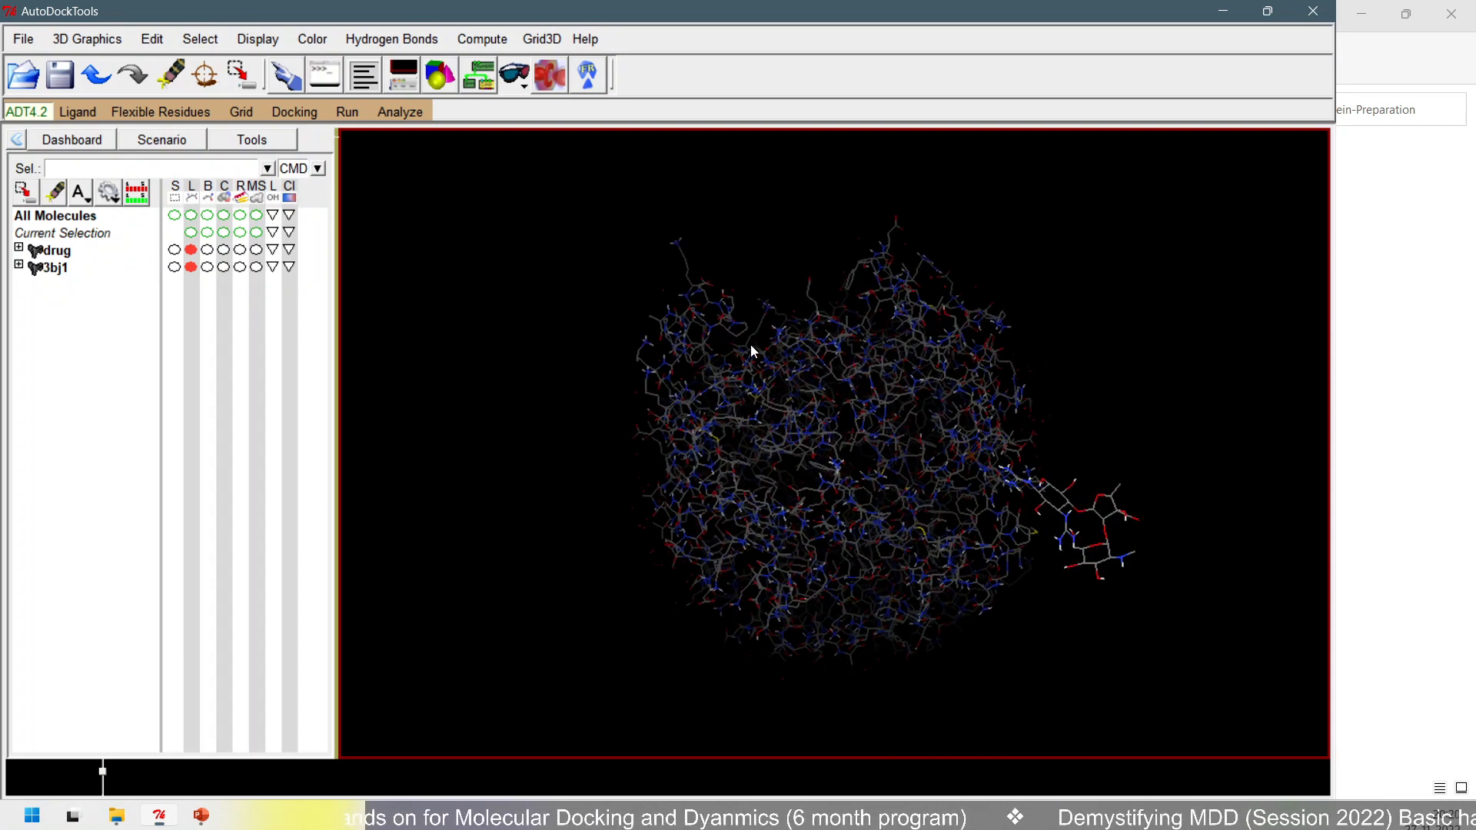
click(197, 38)
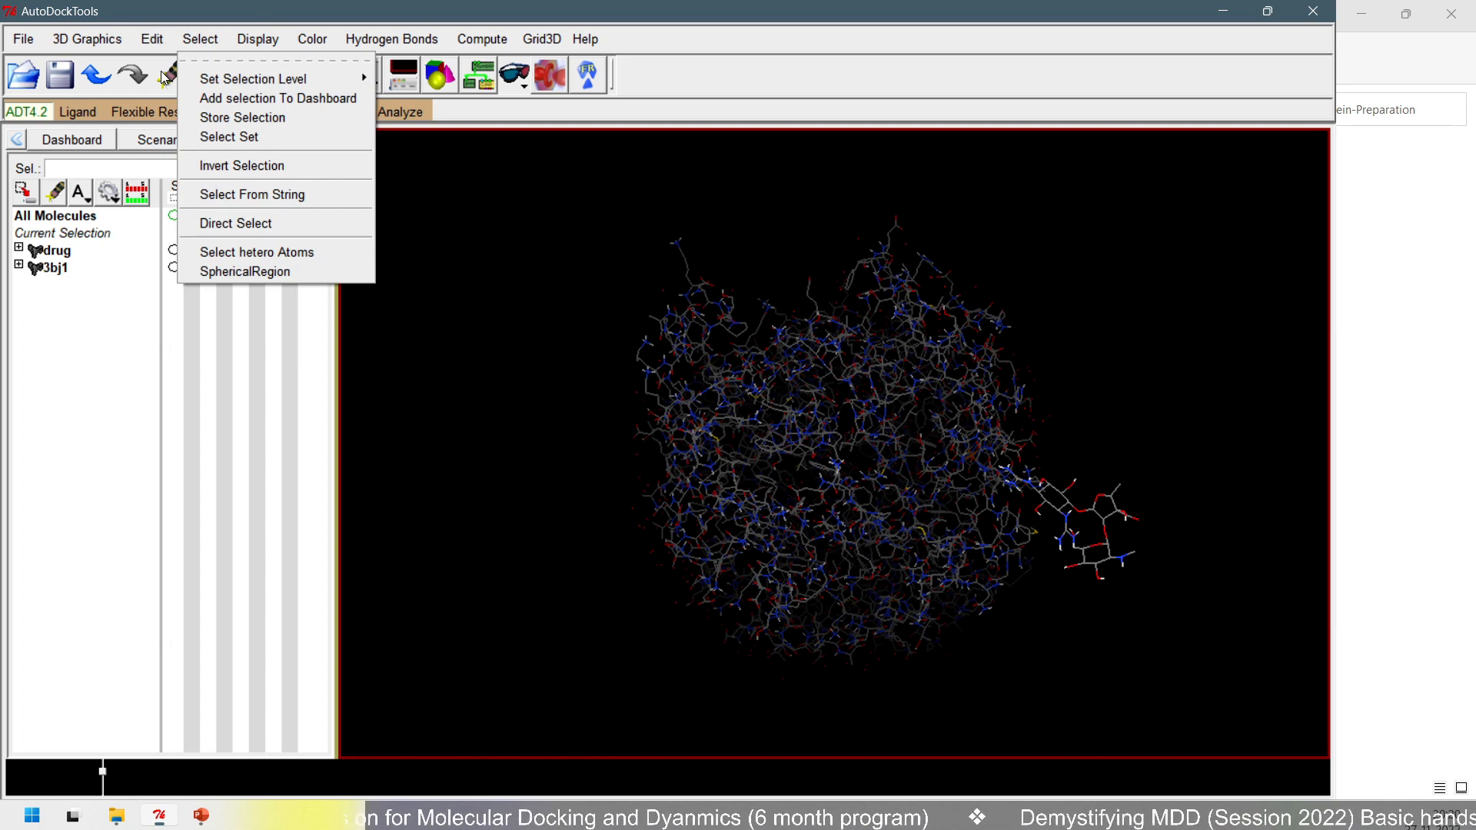
click(458, 321)
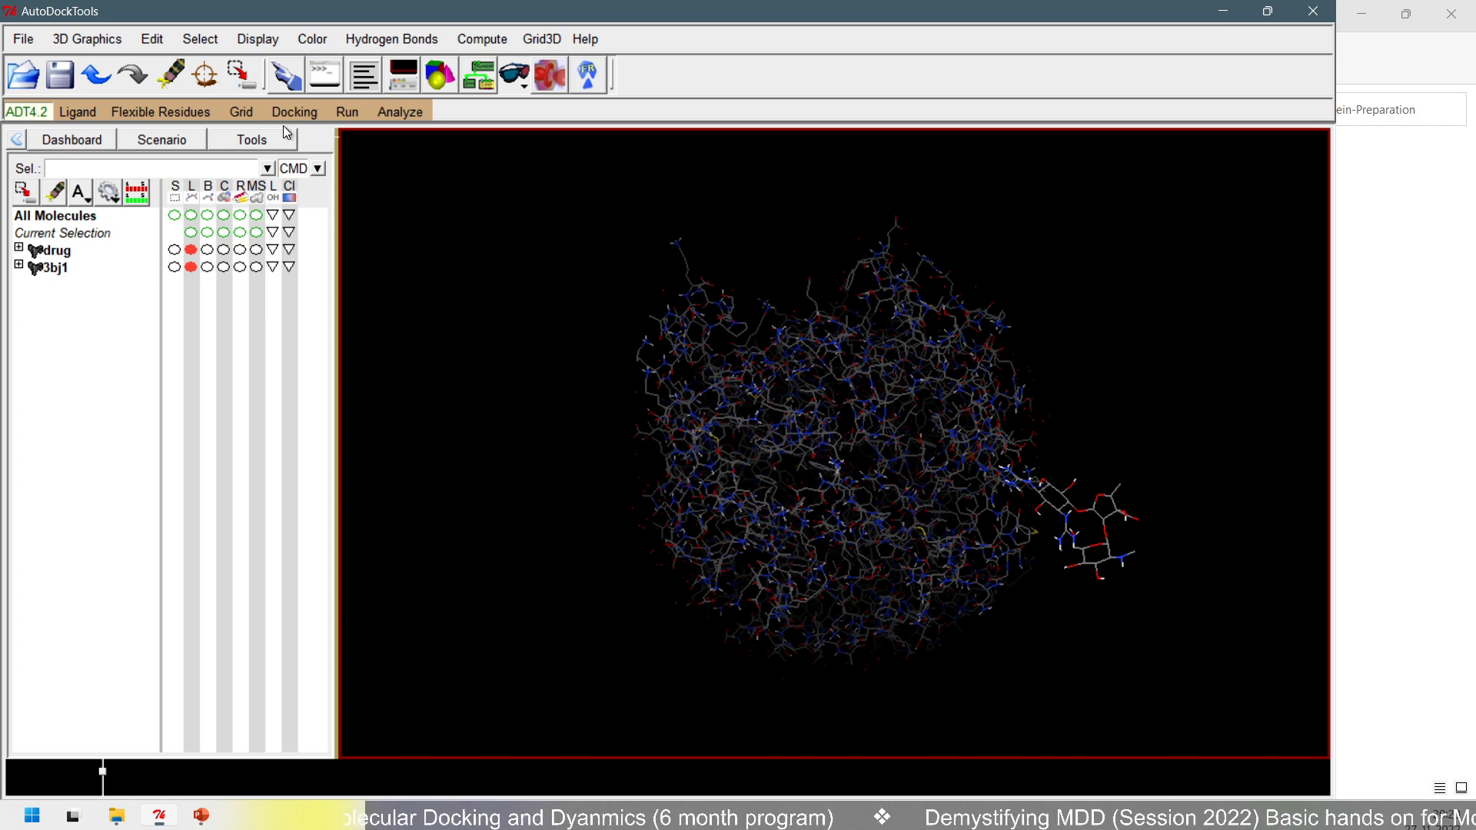
click(237, 113)
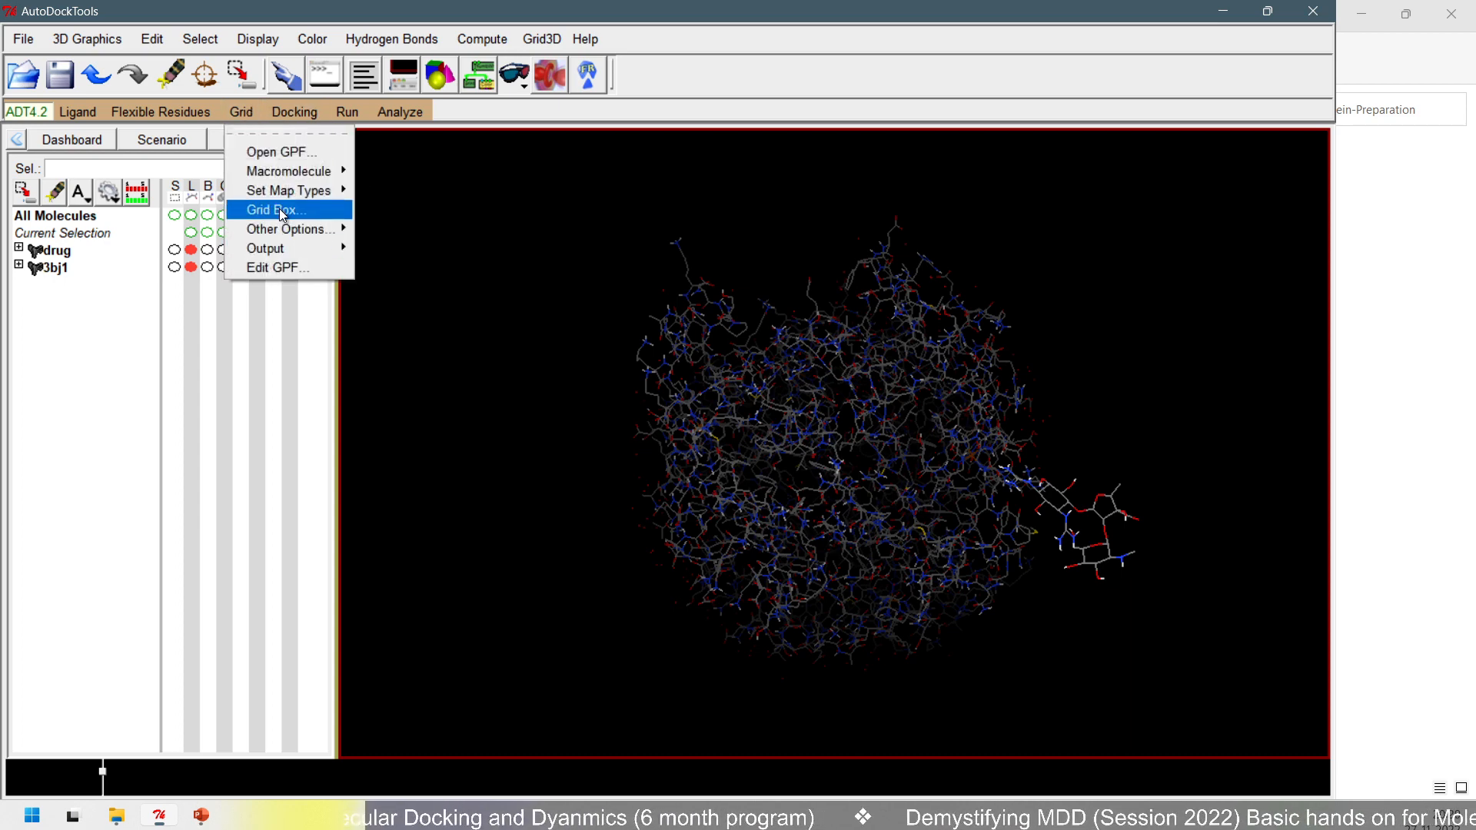
click(283, 213)
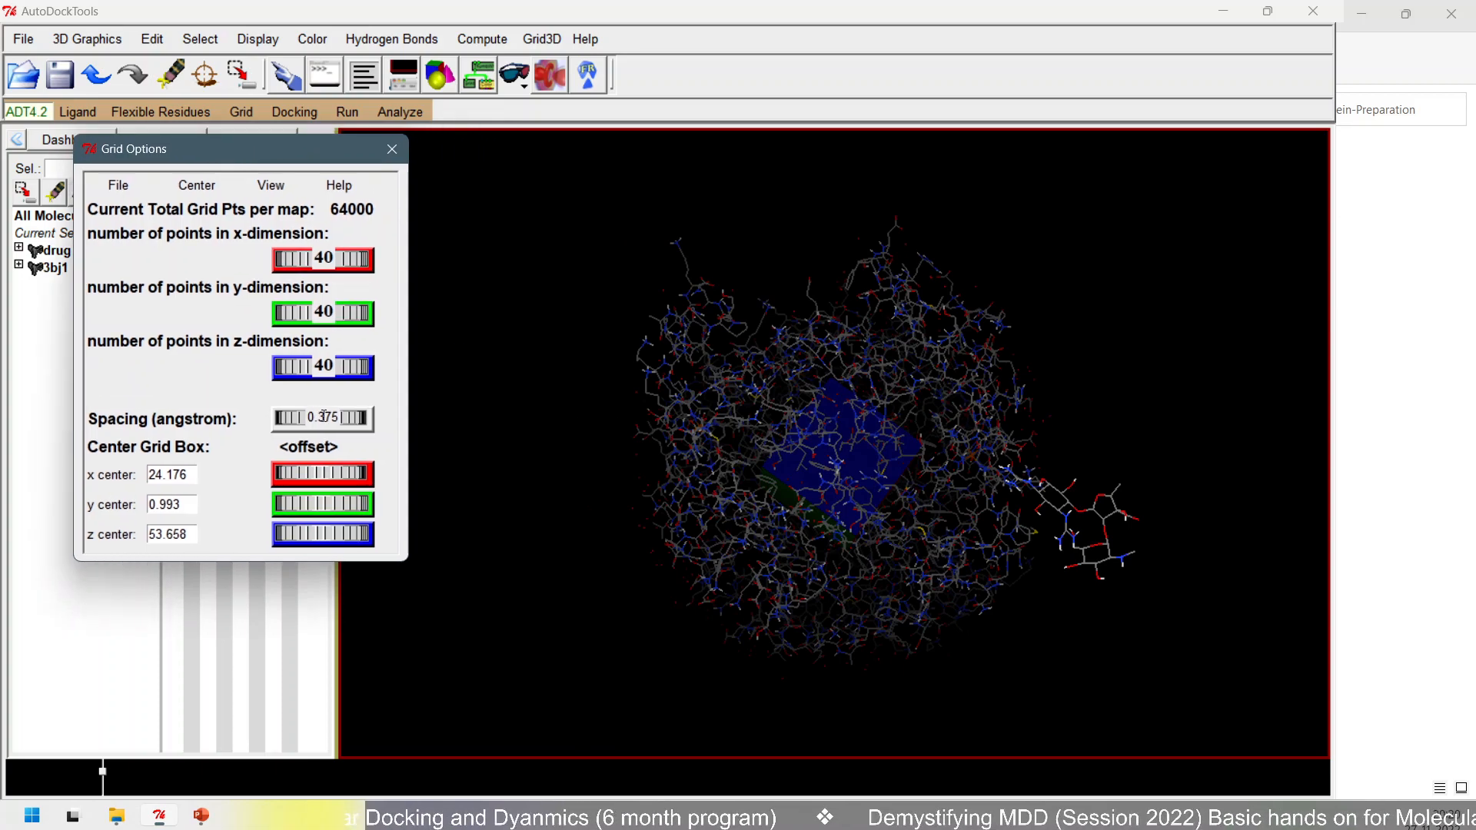
drag(324, 415, 480, 415)
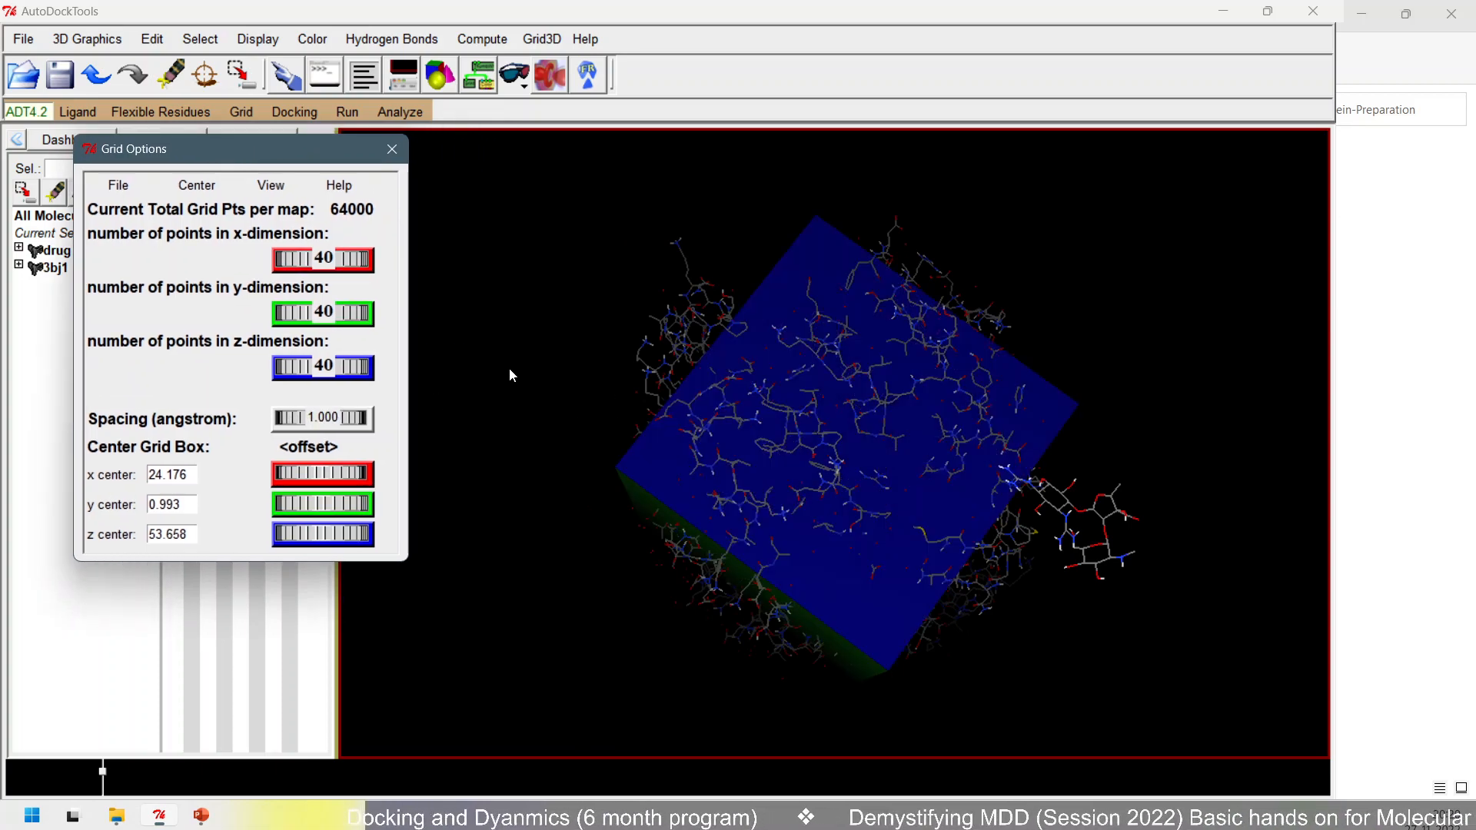
- Enlarge the grid box around the protein to 56 points in x, 62 in y and 72 in z
drag(764, 392, 871, 411)
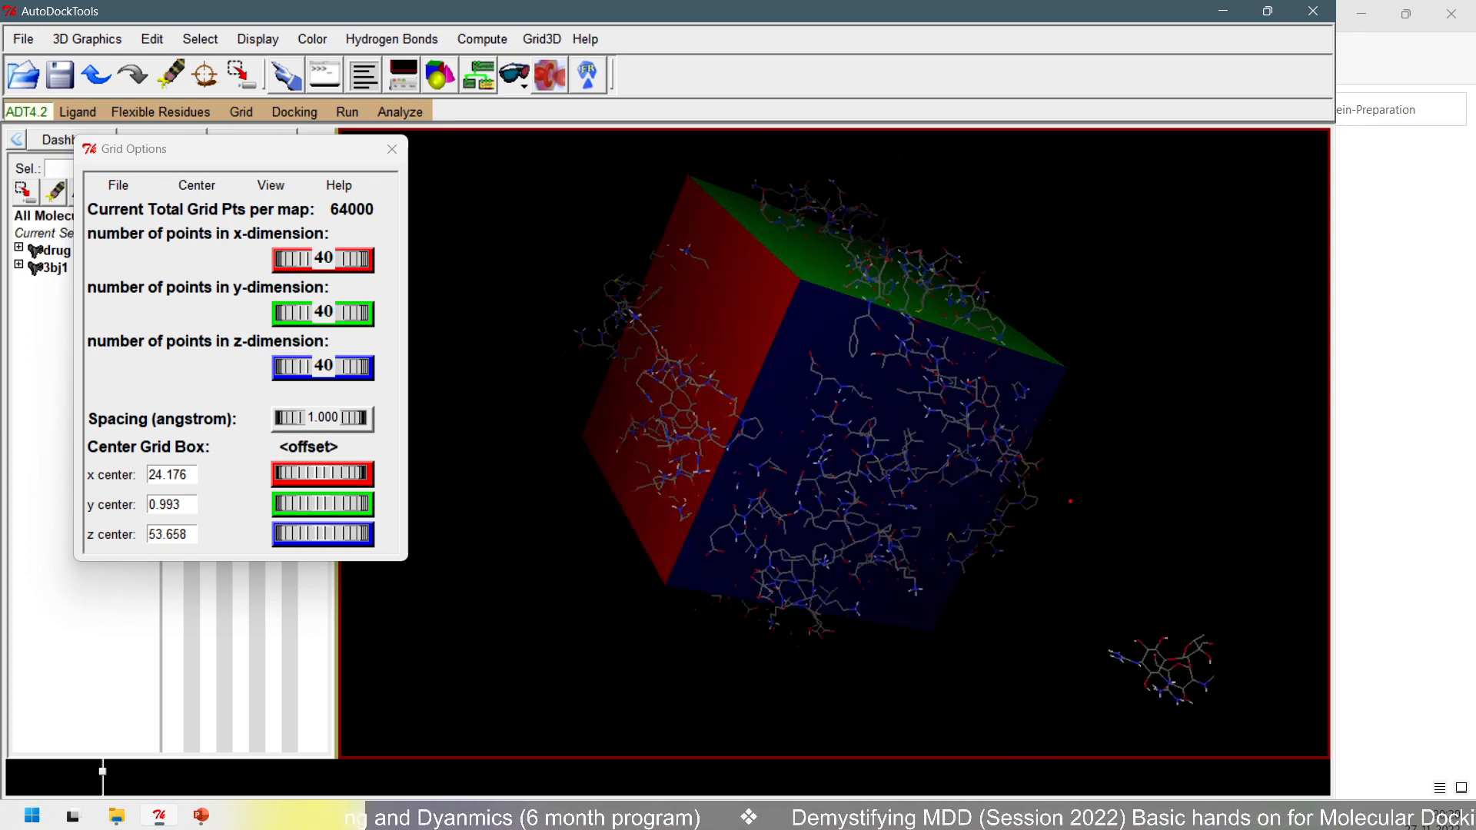
mouse_move(1092, 586)
ctrl+mouse_down()
mouse_move(1105, 638)
mouse_move(1253, 736)
ctrl+mouse_up()
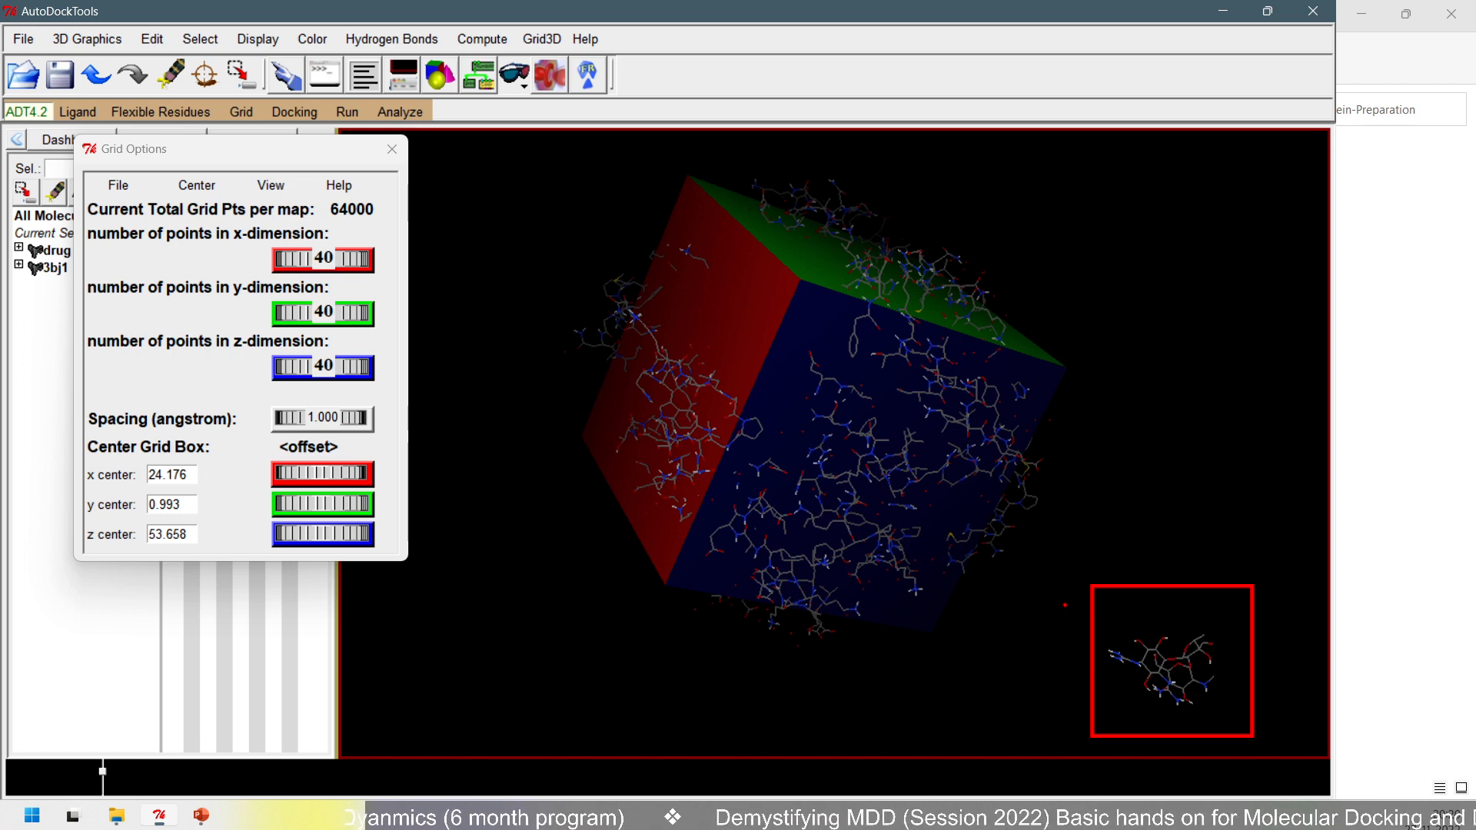
key(Escape)
scroll(759, 513, up, 3)
drag(789, 435, 824, 496)
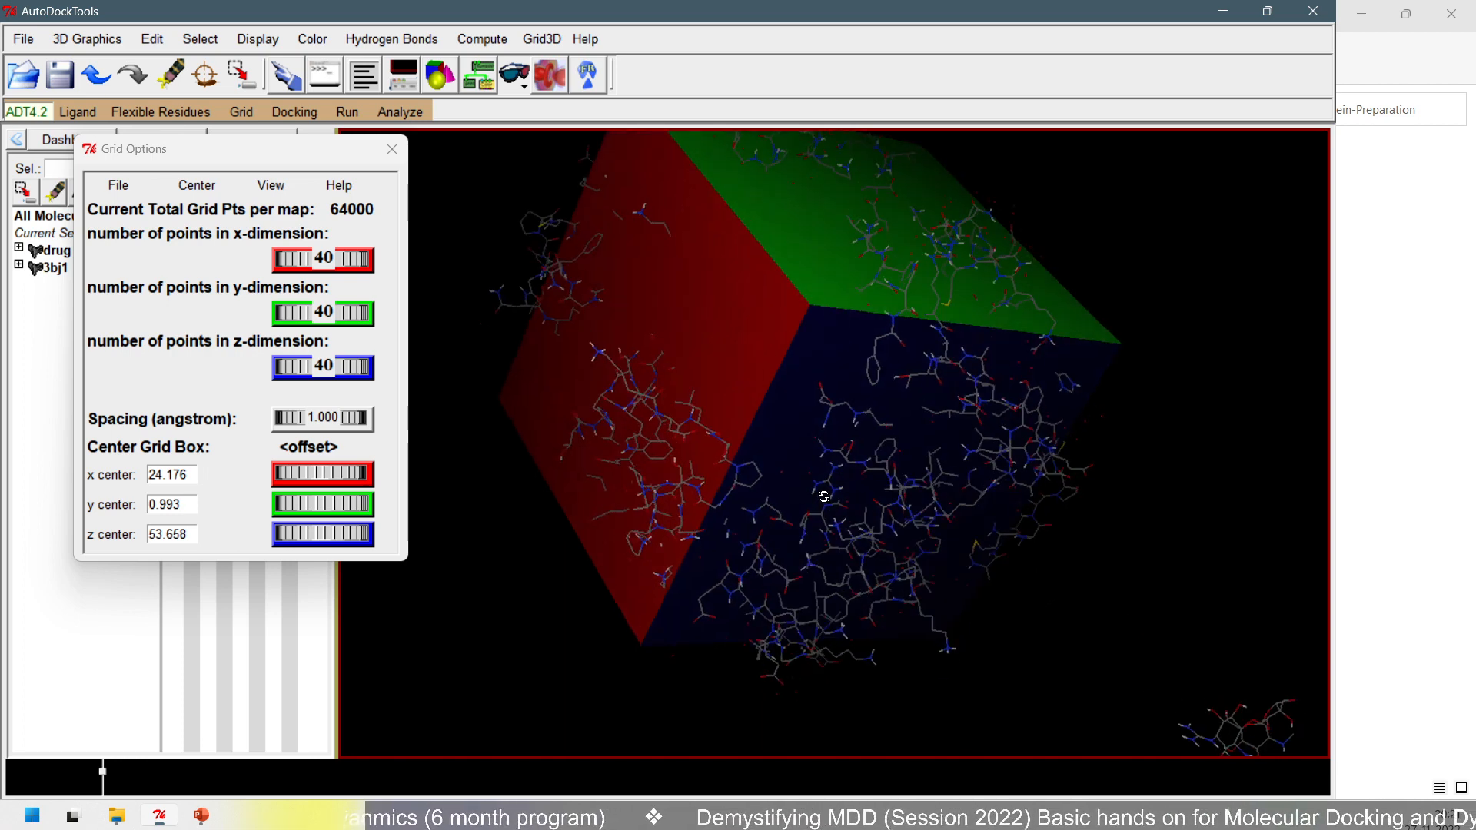
middle_drag(824, 496, 841, 518)
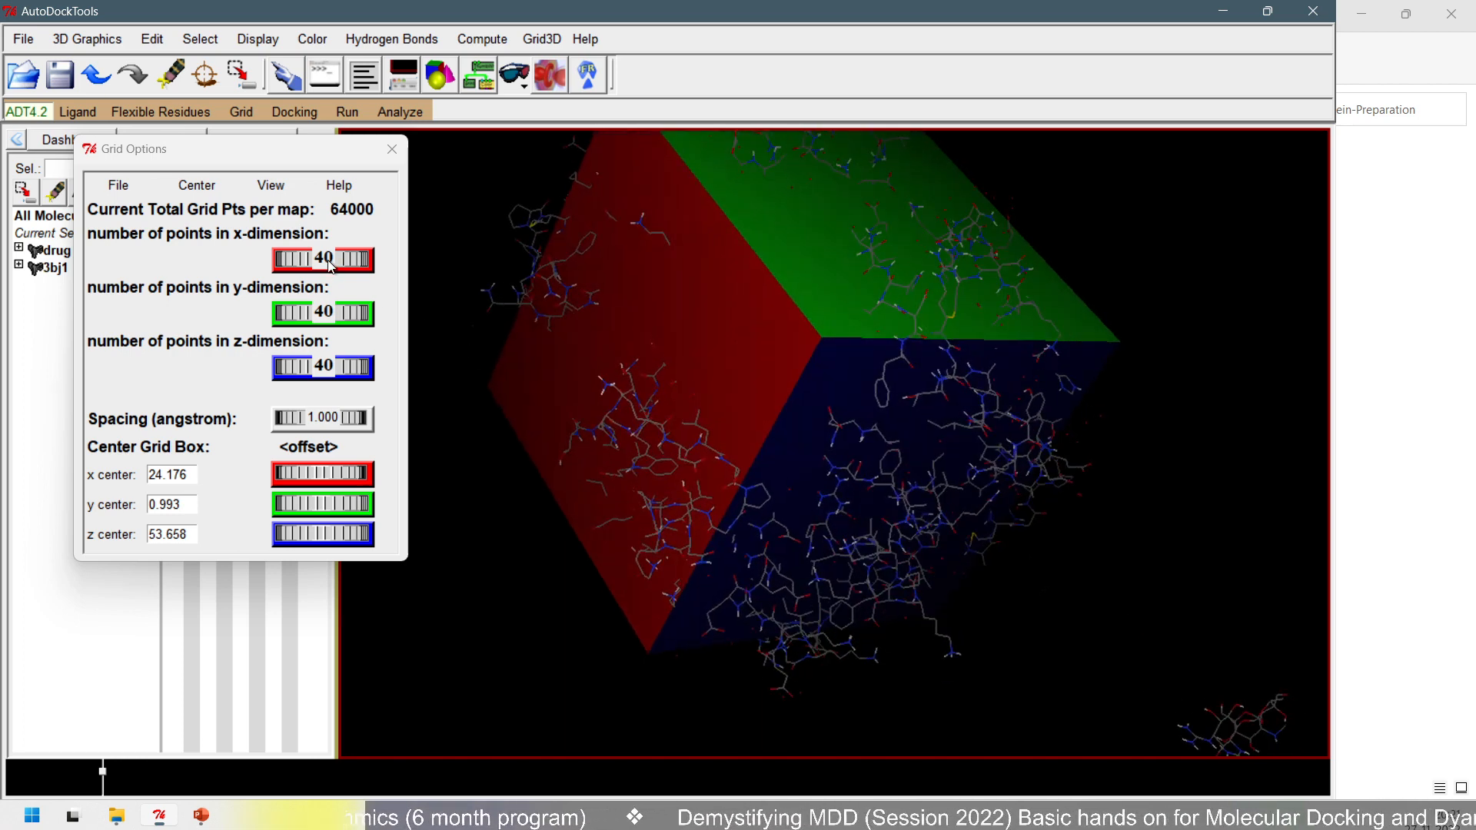
drag(336, 270, 808, 346)
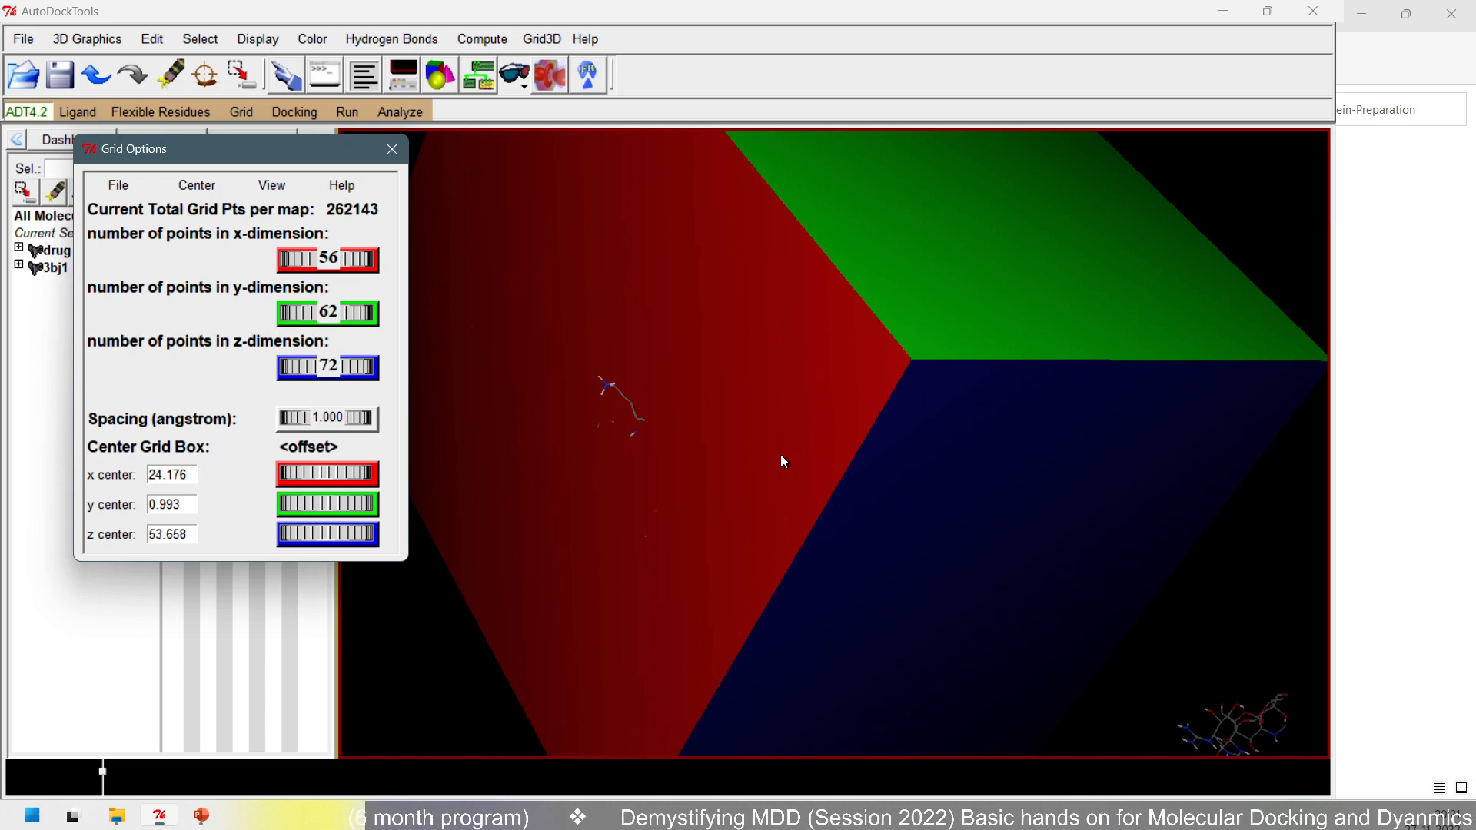
drag(781, 455, 629, 502)
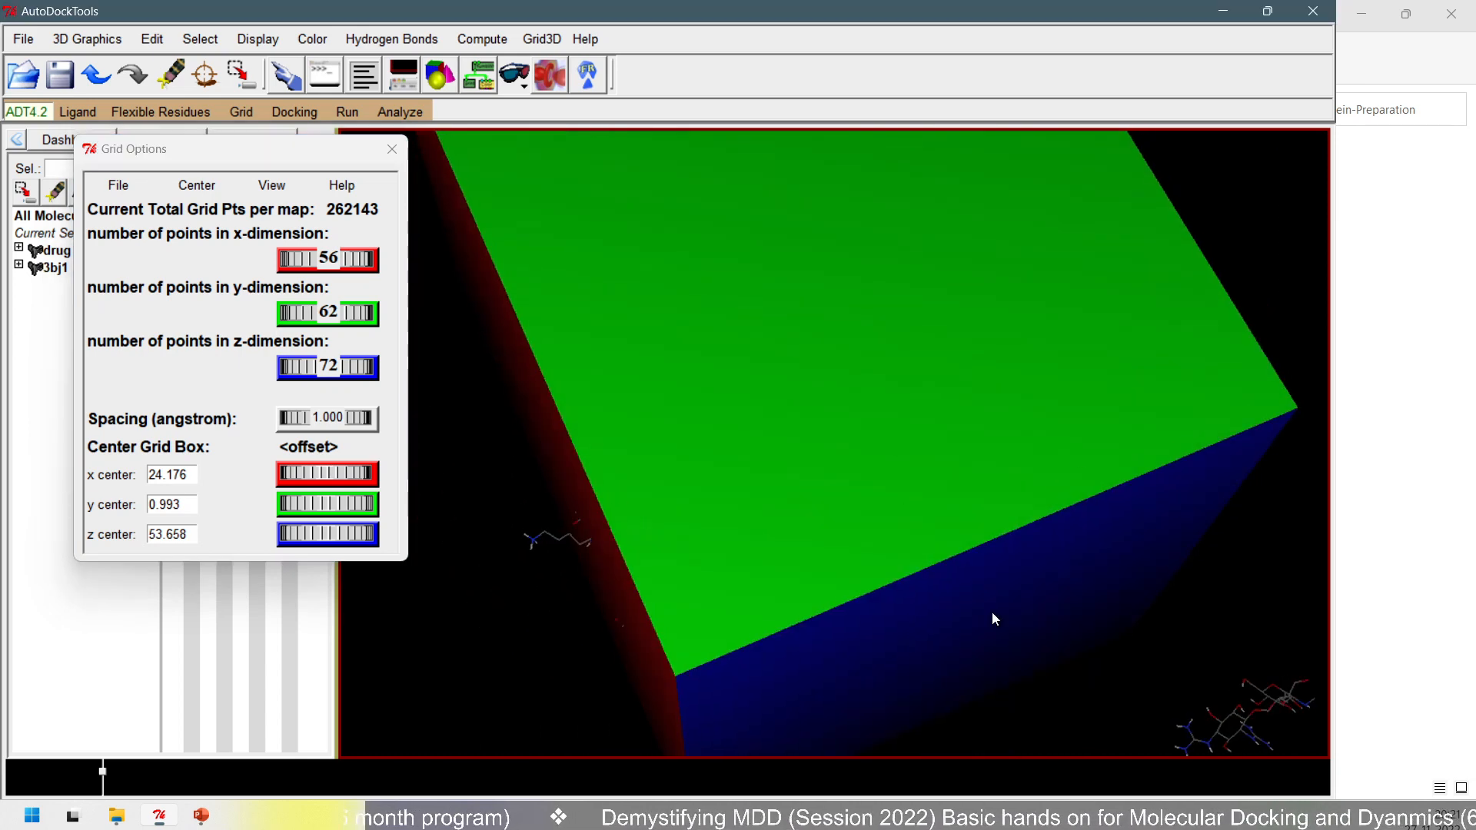
- Switch to File Explorer and create a text document named config.txt in the Protein-Preparation folder
click(116, 816)
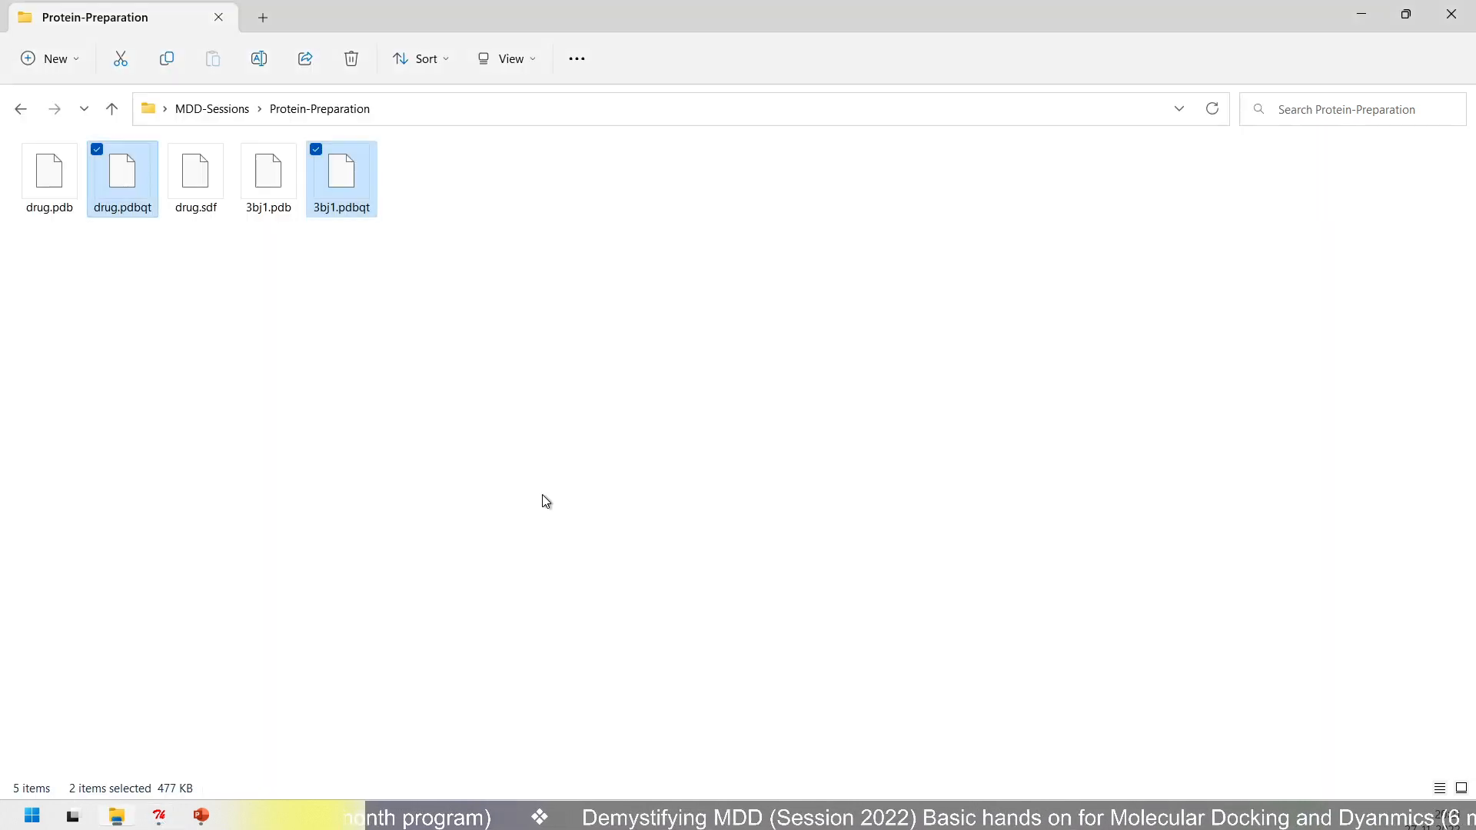
click(544, 501)
right_click(348, 363)
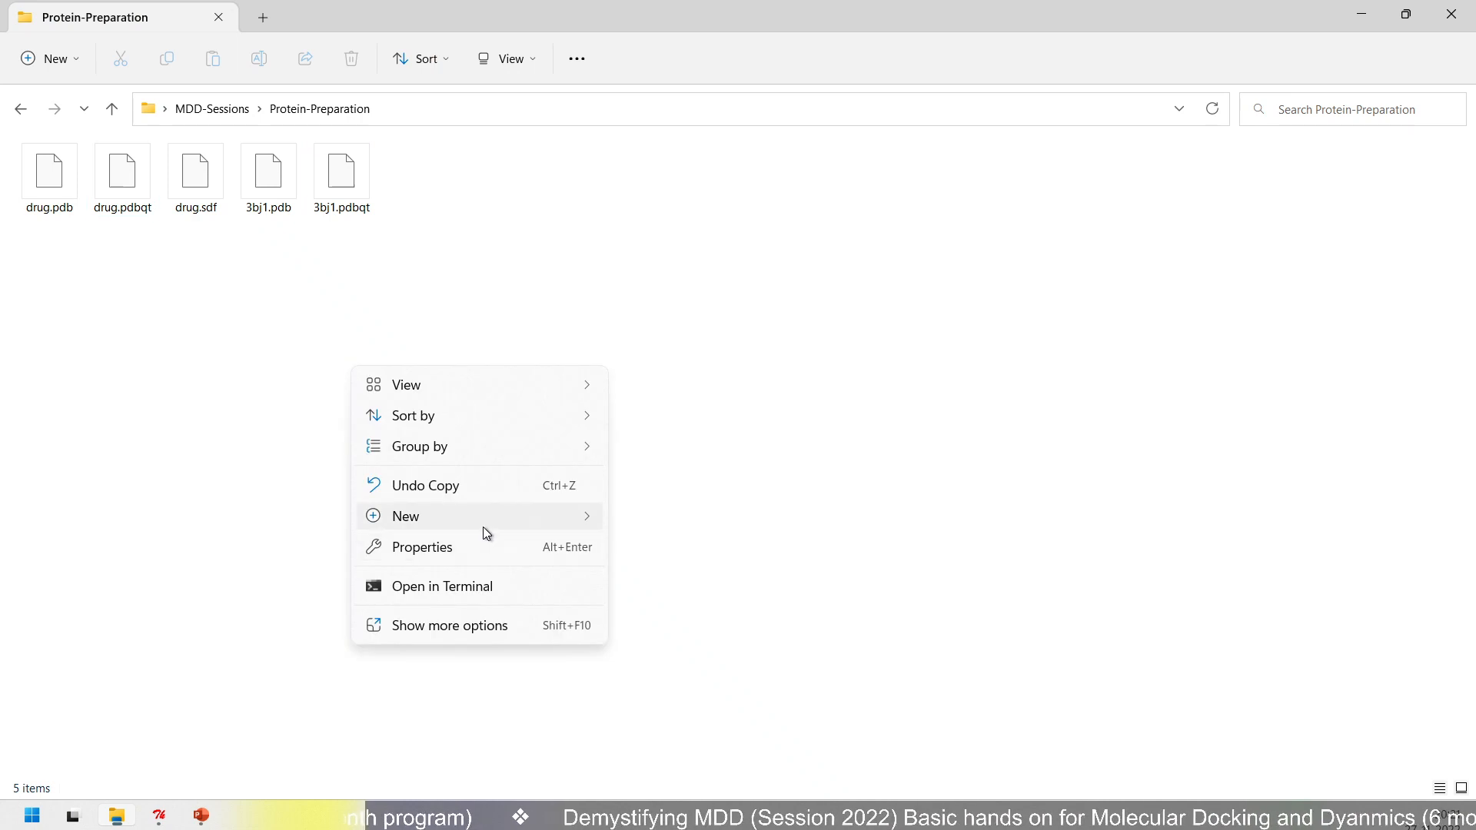
mouse_move(483, 527)
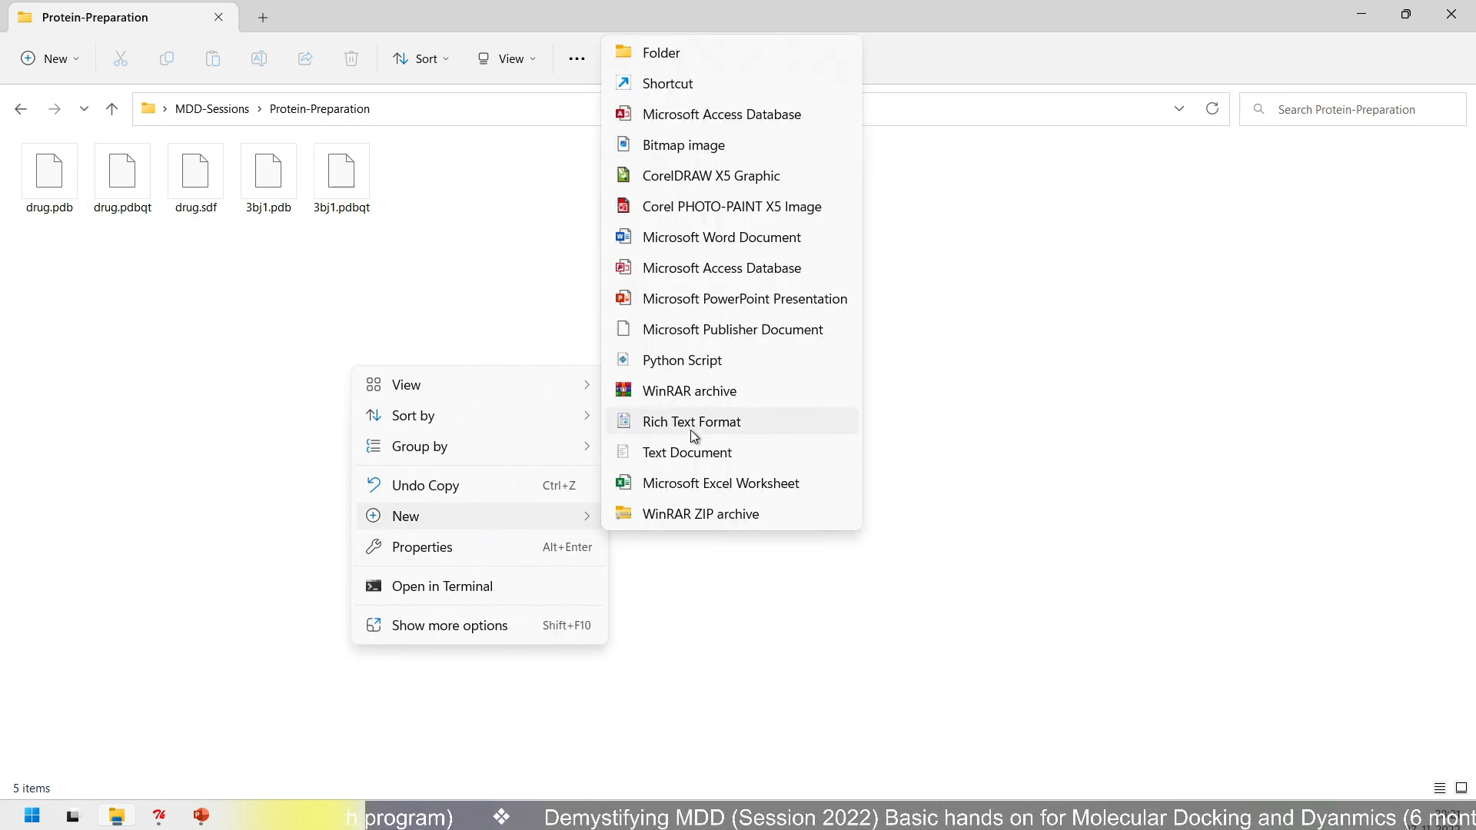
click(686, 461)
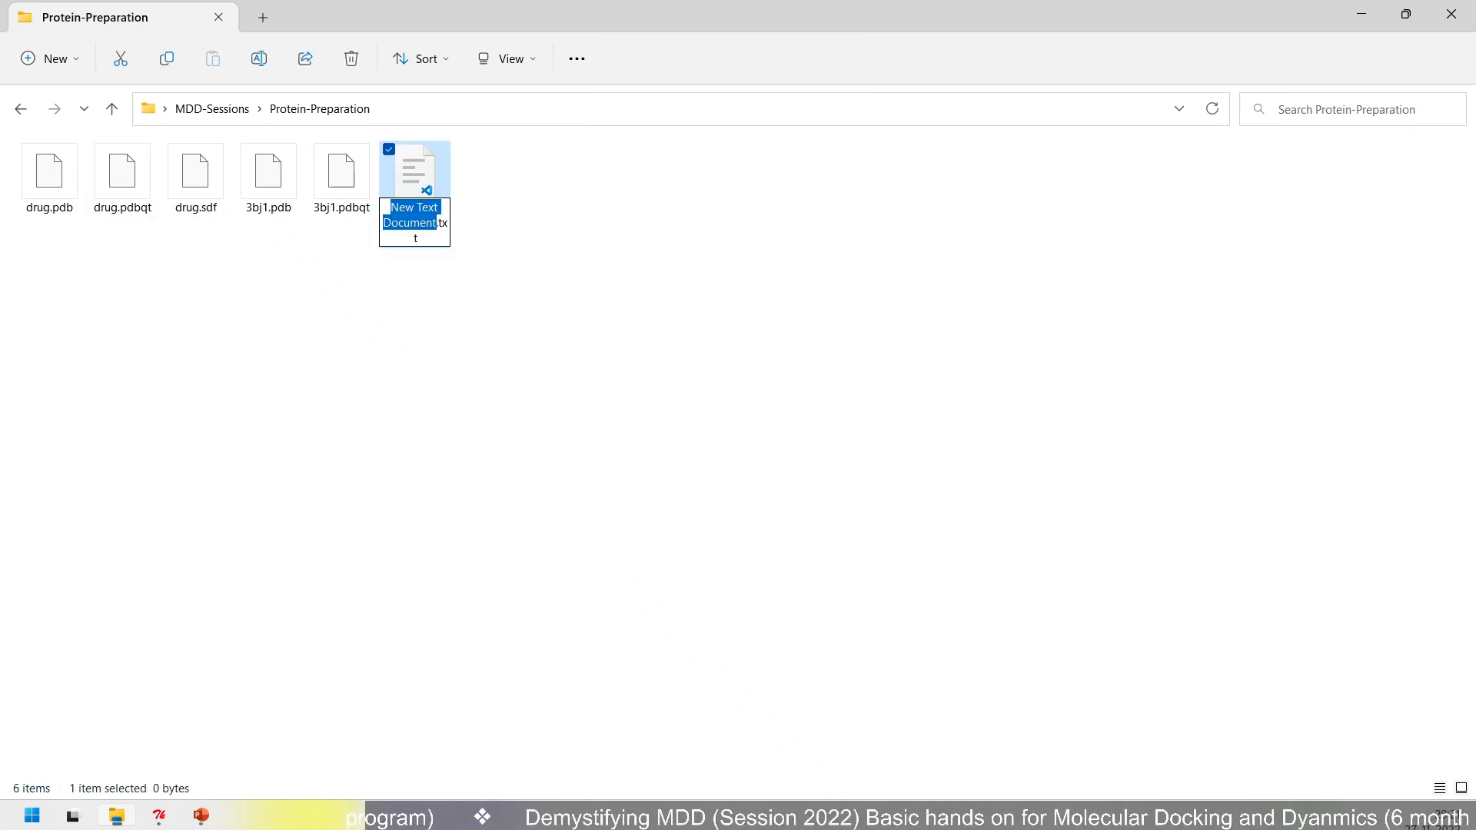
text(config)
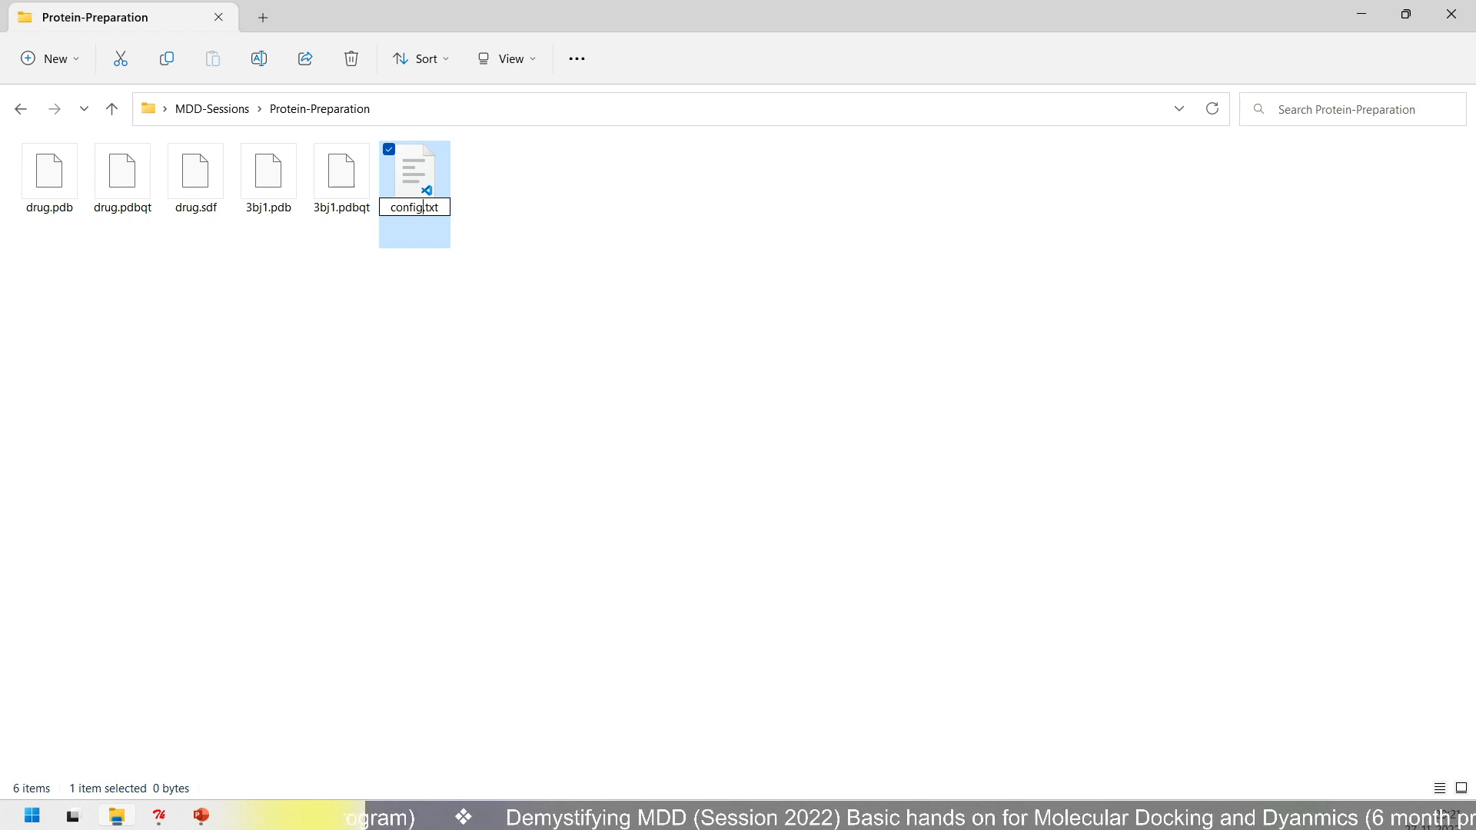
key(Return)
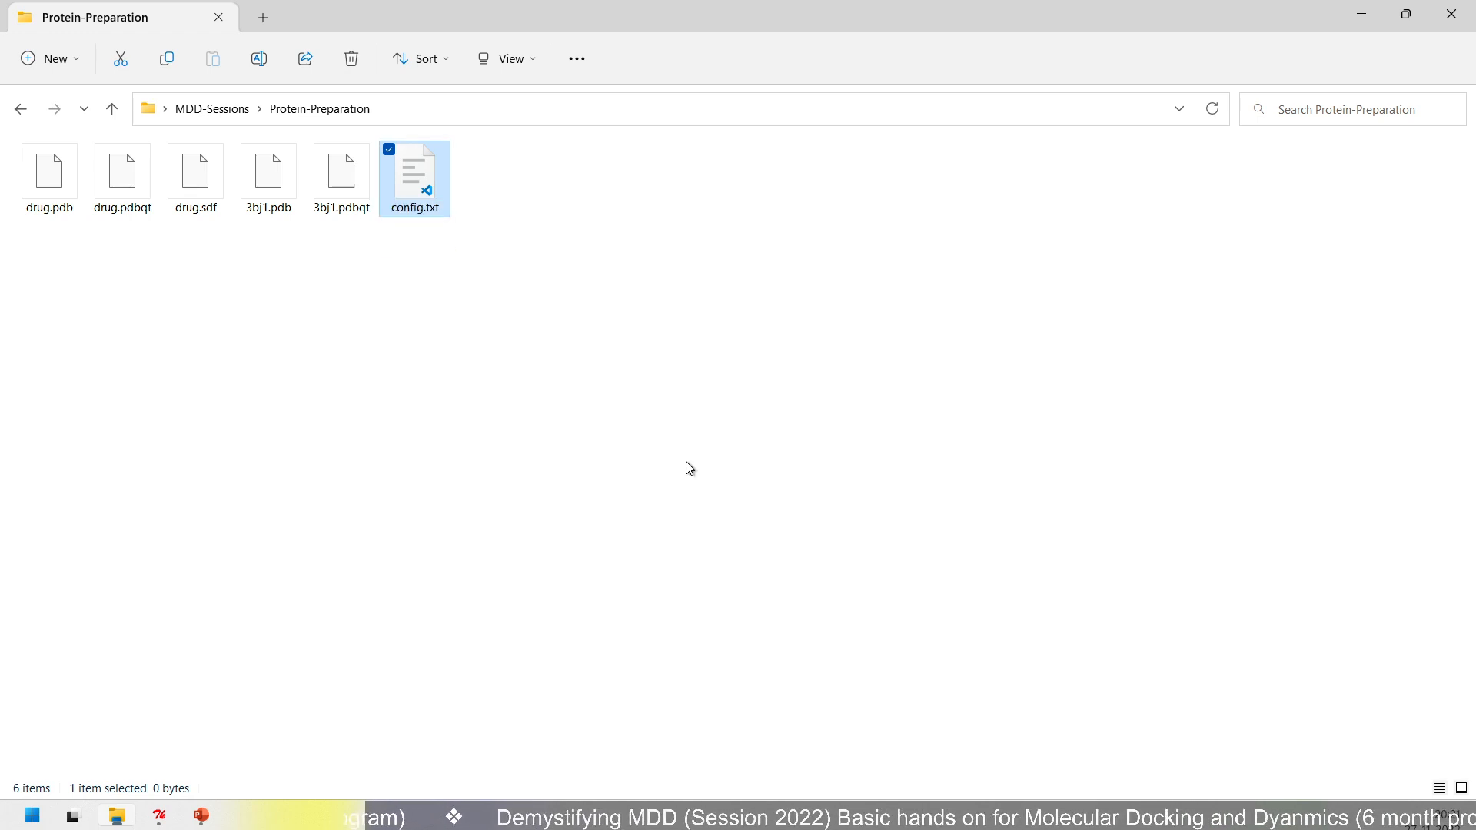
- Open config.txt in Notepad and place its window beside the AutoDockTools grid options
right_click(413, 165)
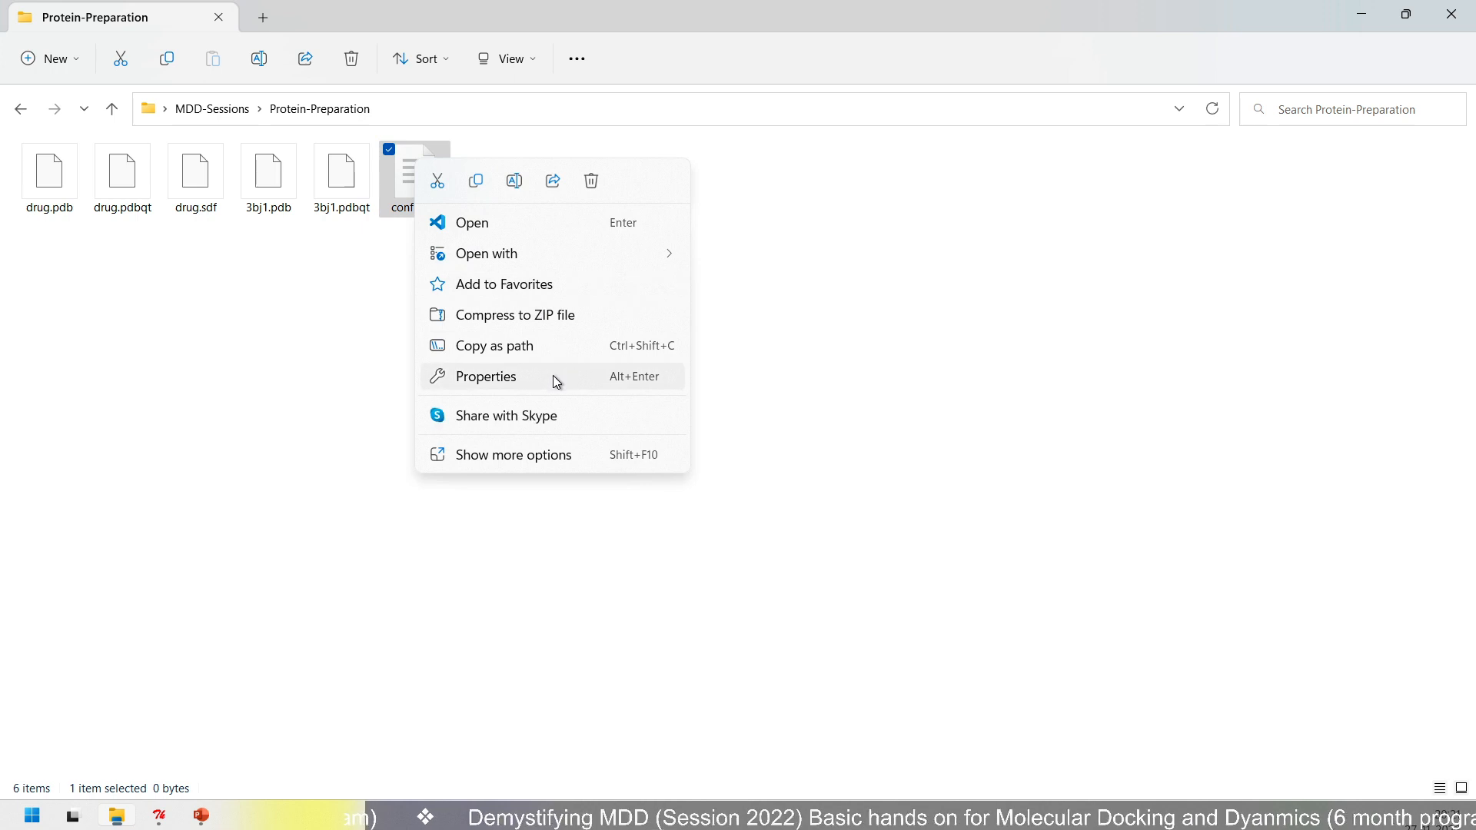
mouse_move(579, 265)
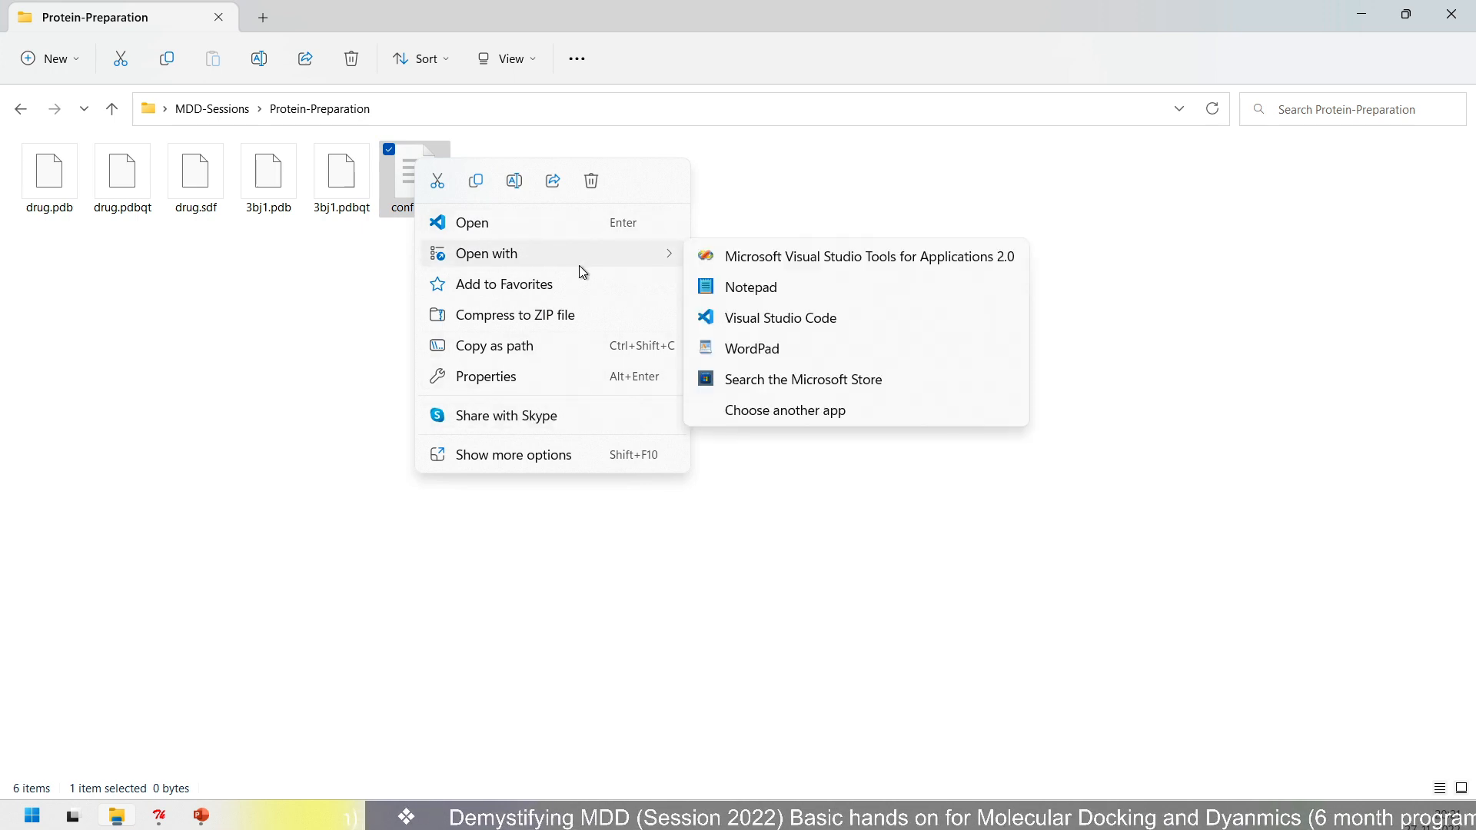
click(750, 290)
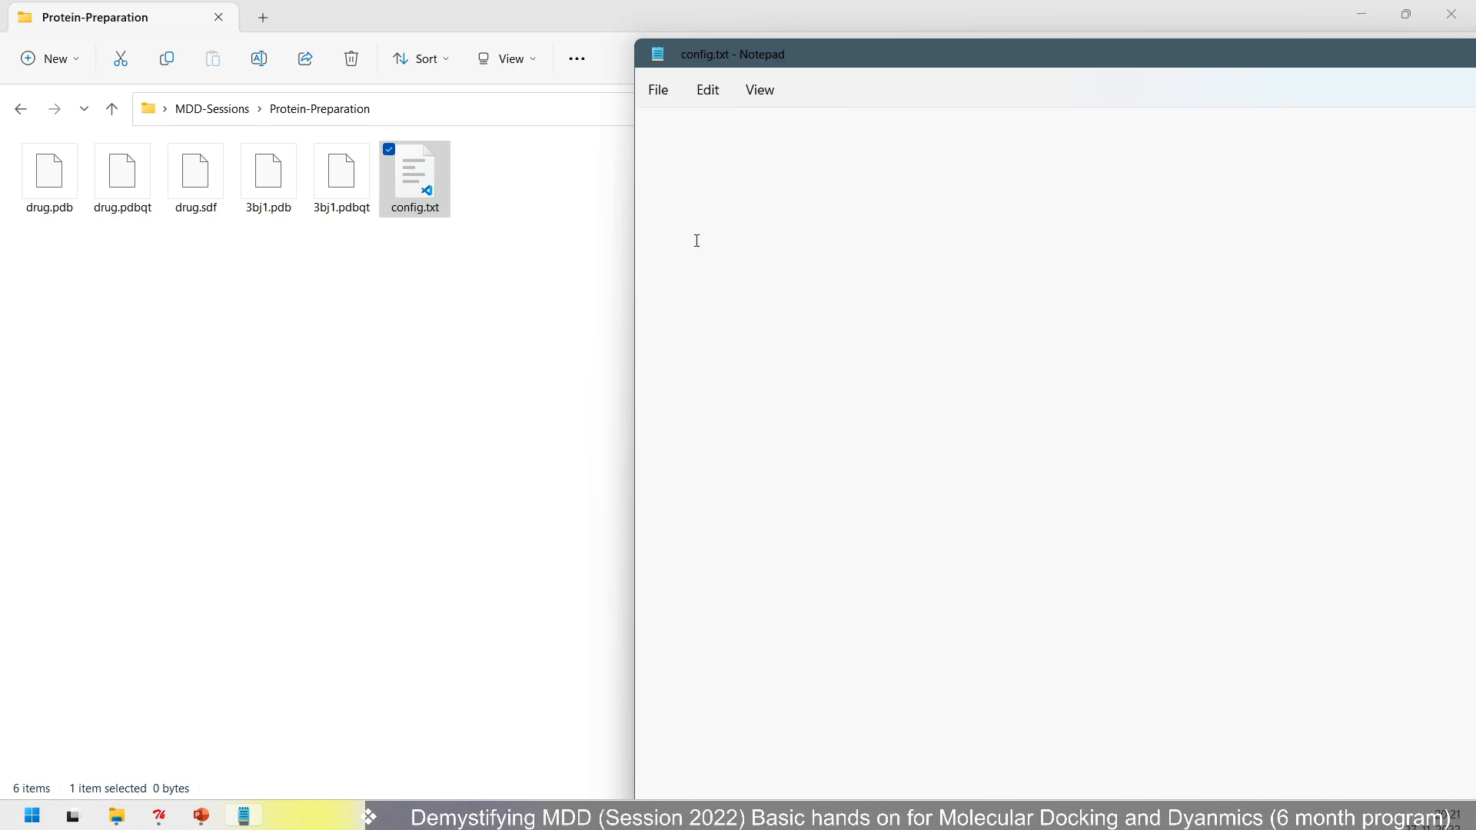
click(161, 818)
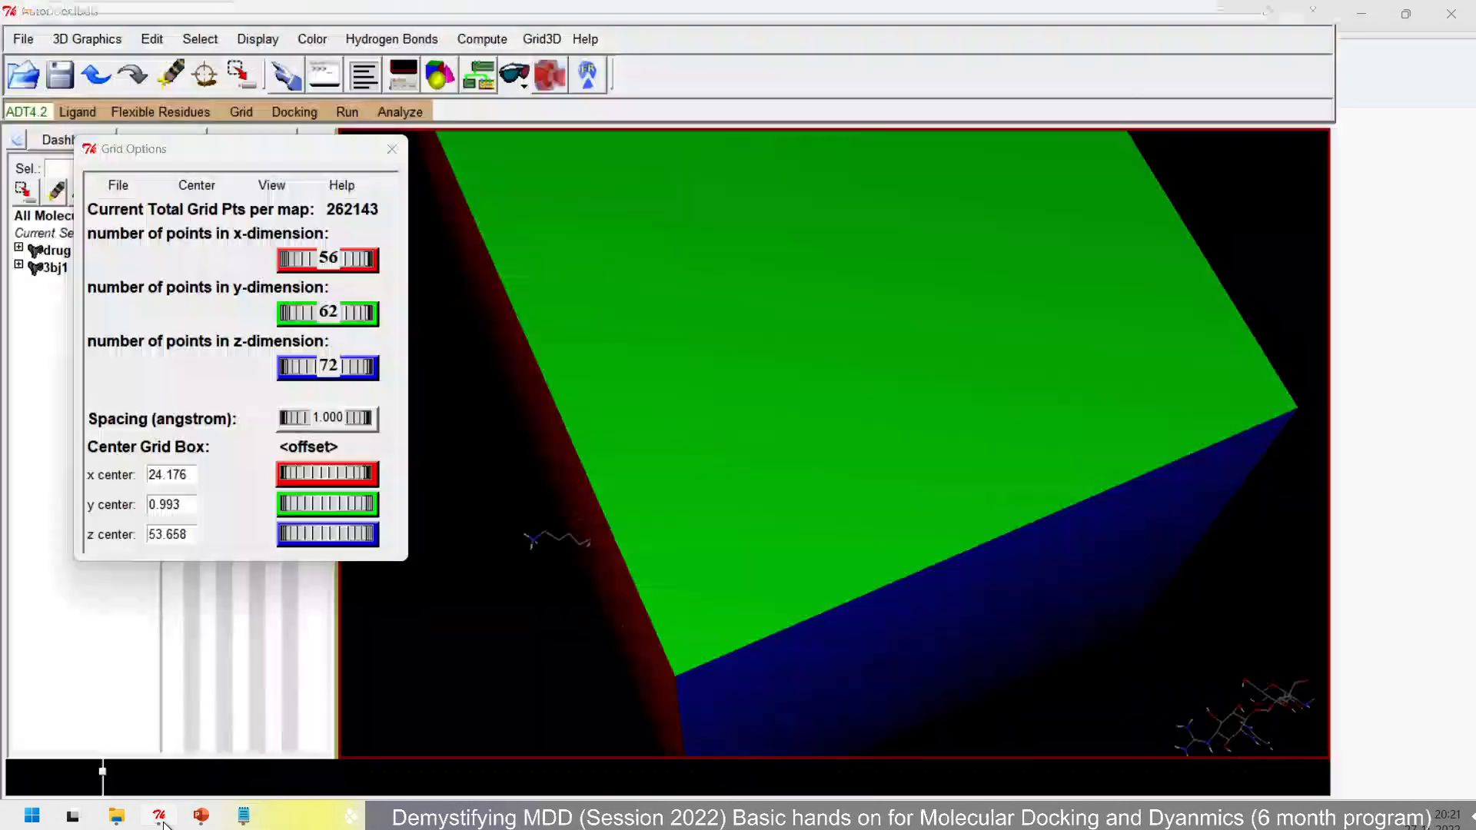
click(245, 819)
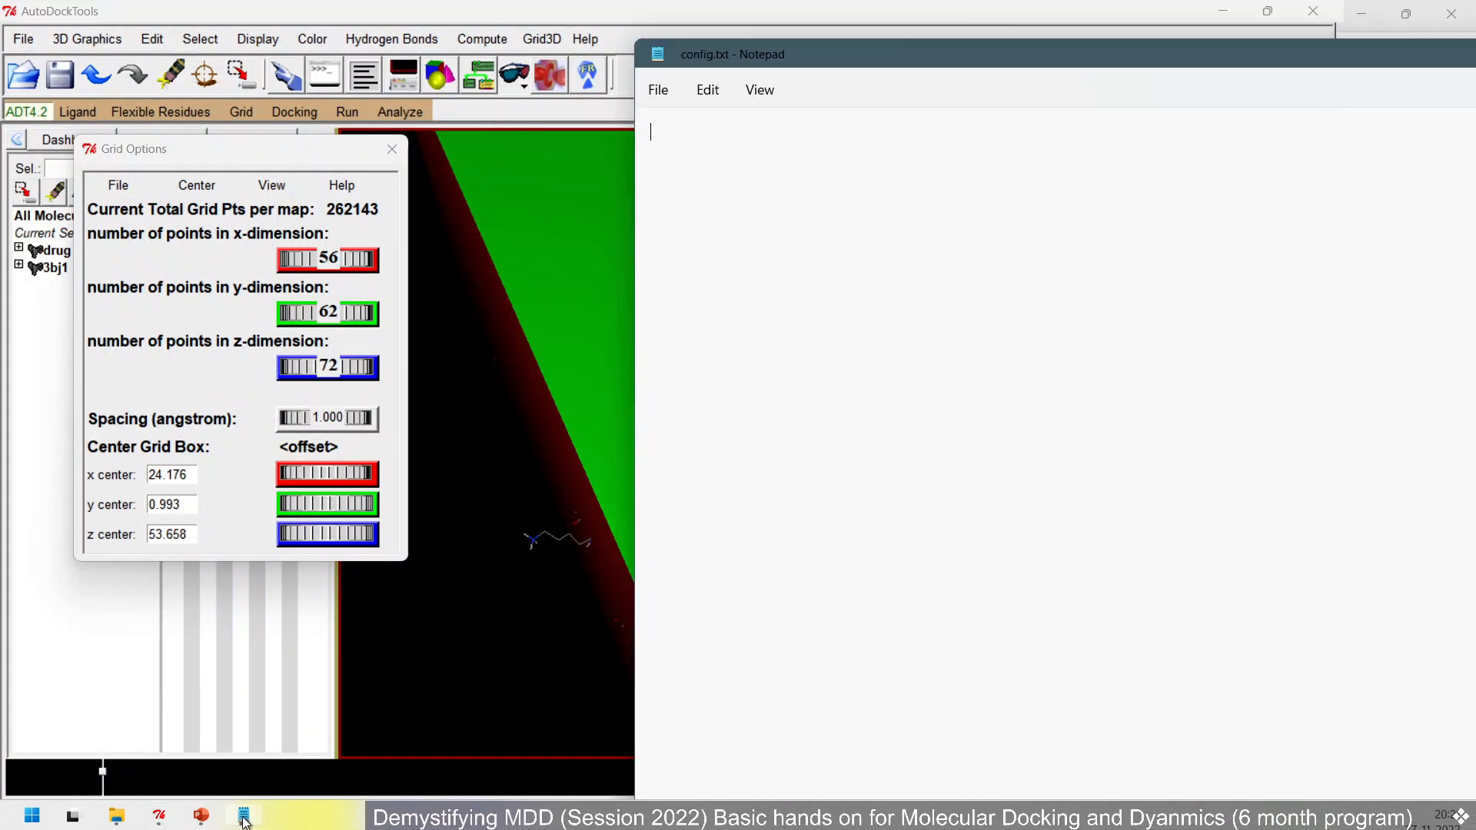
mouse_move(878, 63)
mouse_down()
mouse_move(881, 252)
mouse_move(892, 19)
mouse_move(889, 50)
mouse_up()
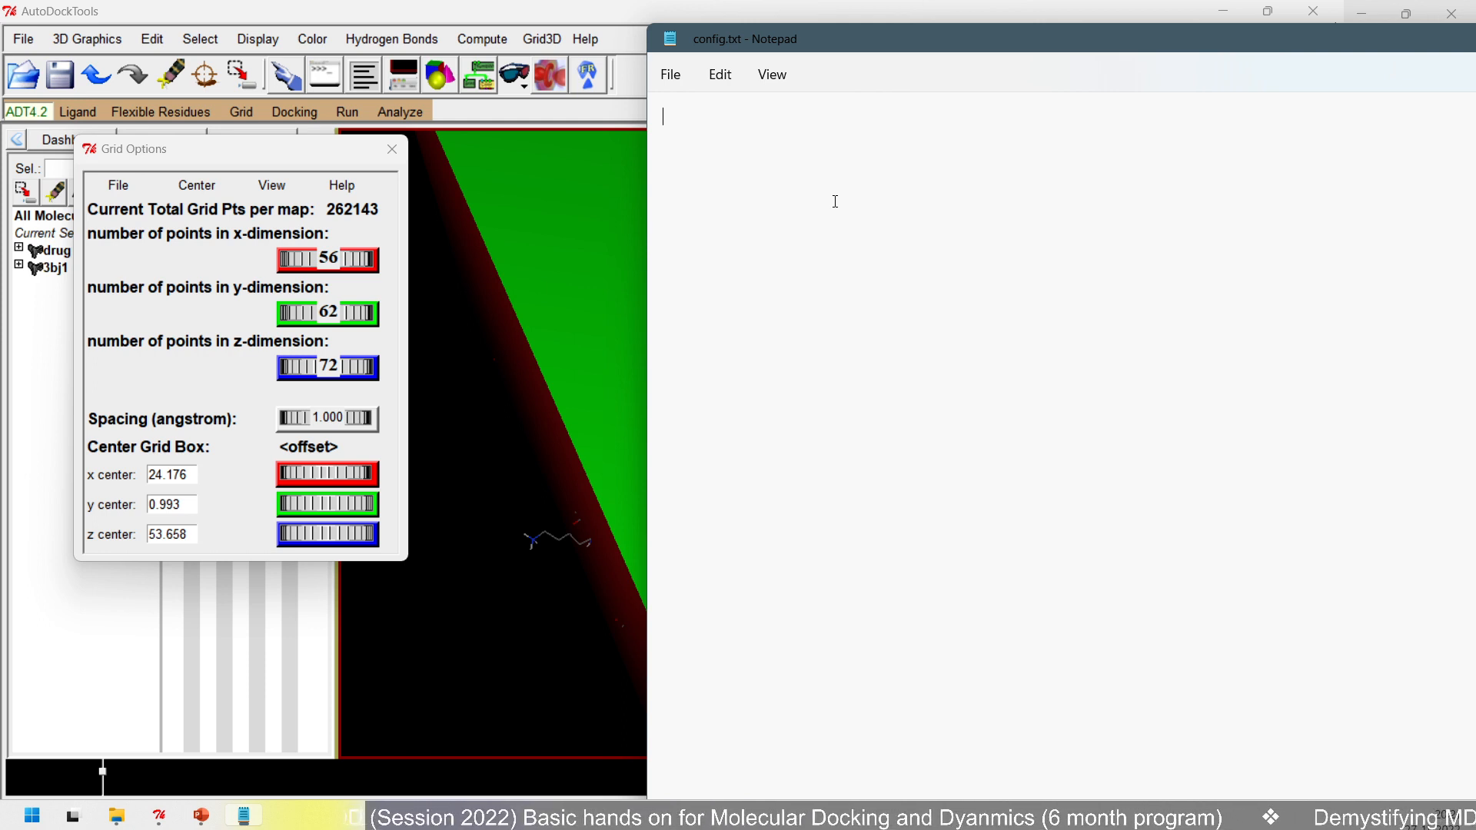
- Write the grid box dimensions in config.txt as size_x = 56, size_y = 62 and size_z = 72 on separate lines
text(size_x)
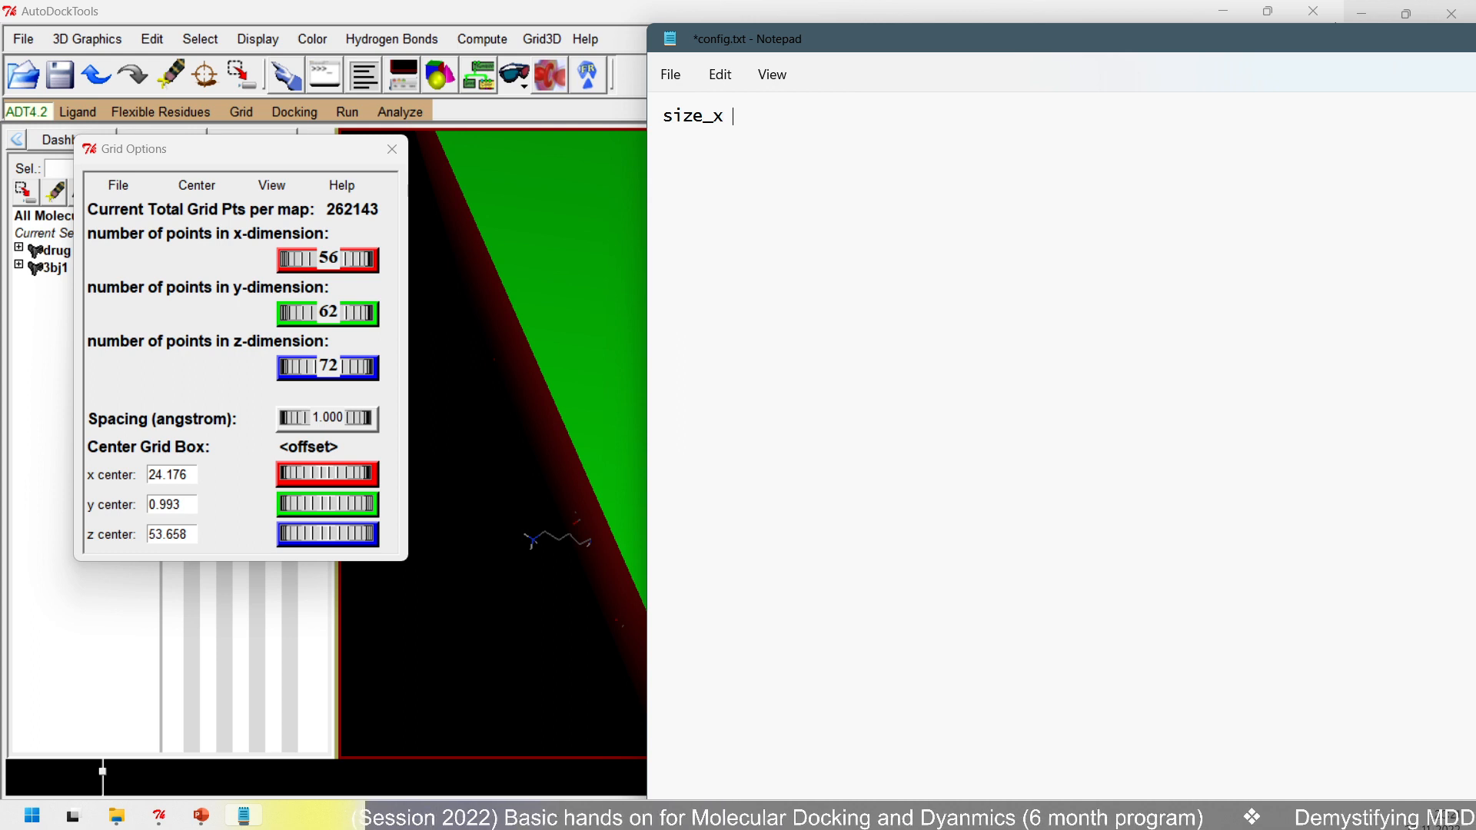
text( = 56 )
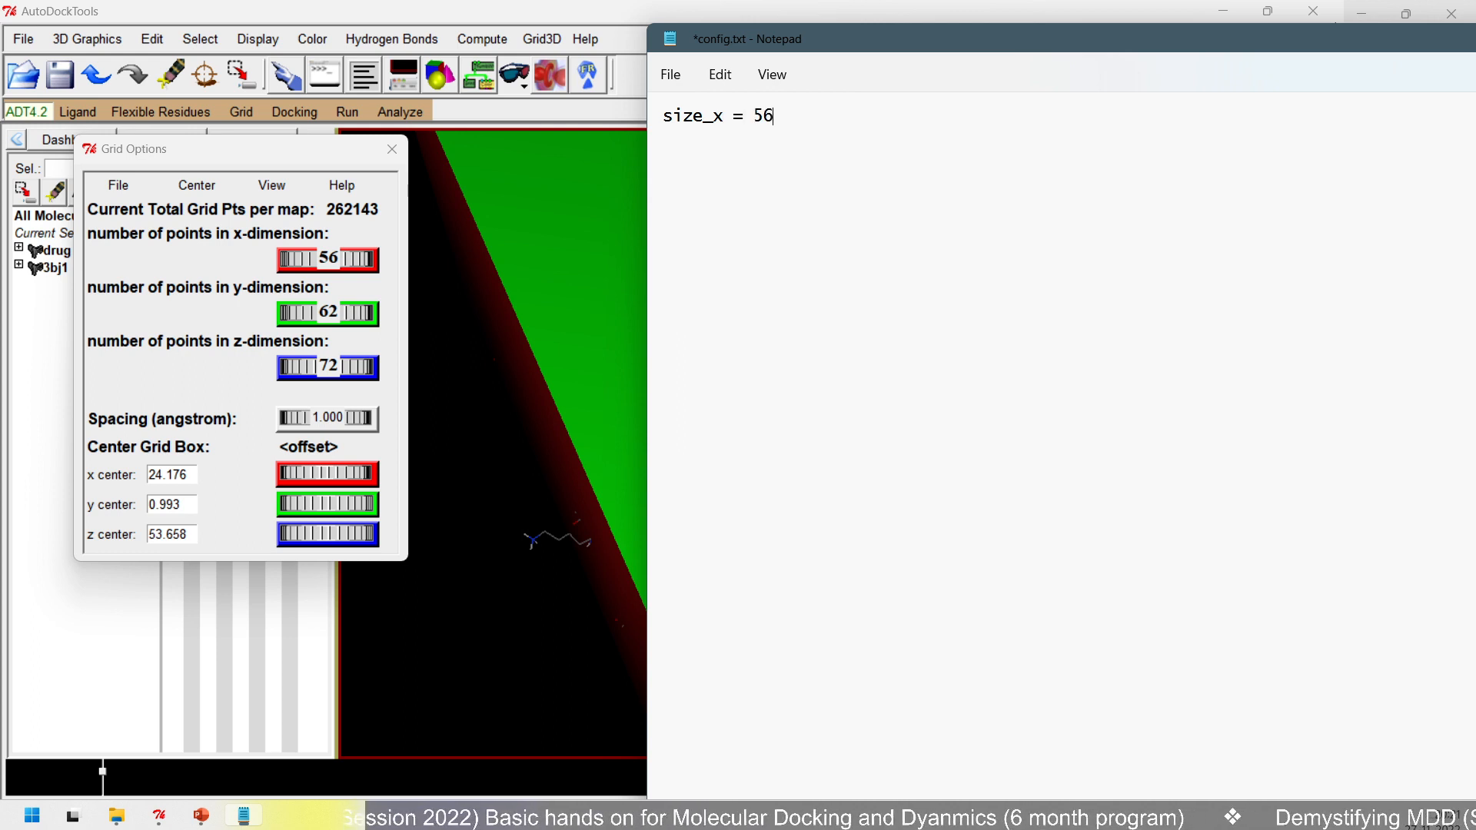
text(size_y = )
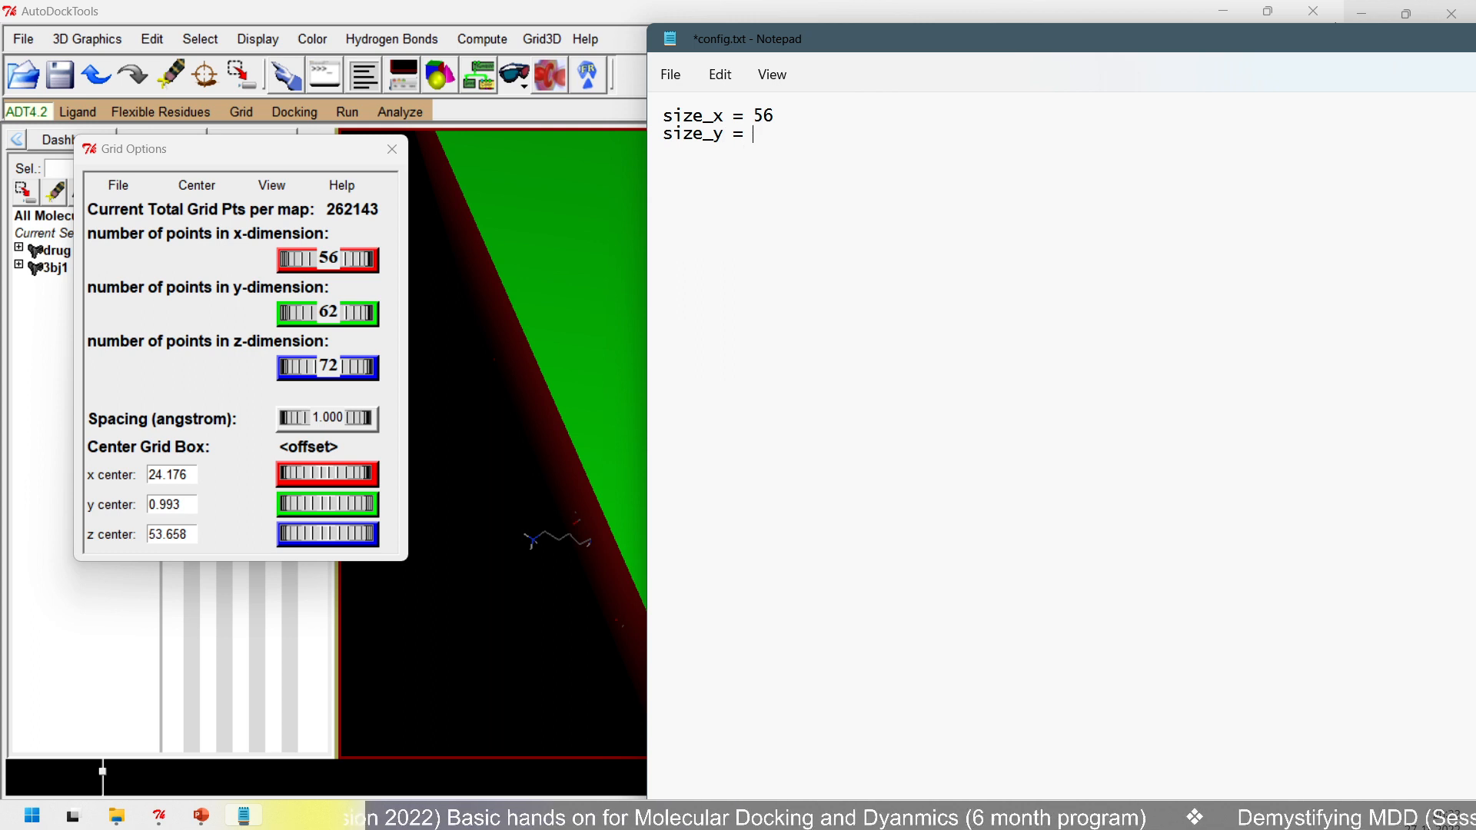
text(62)
key(Return)
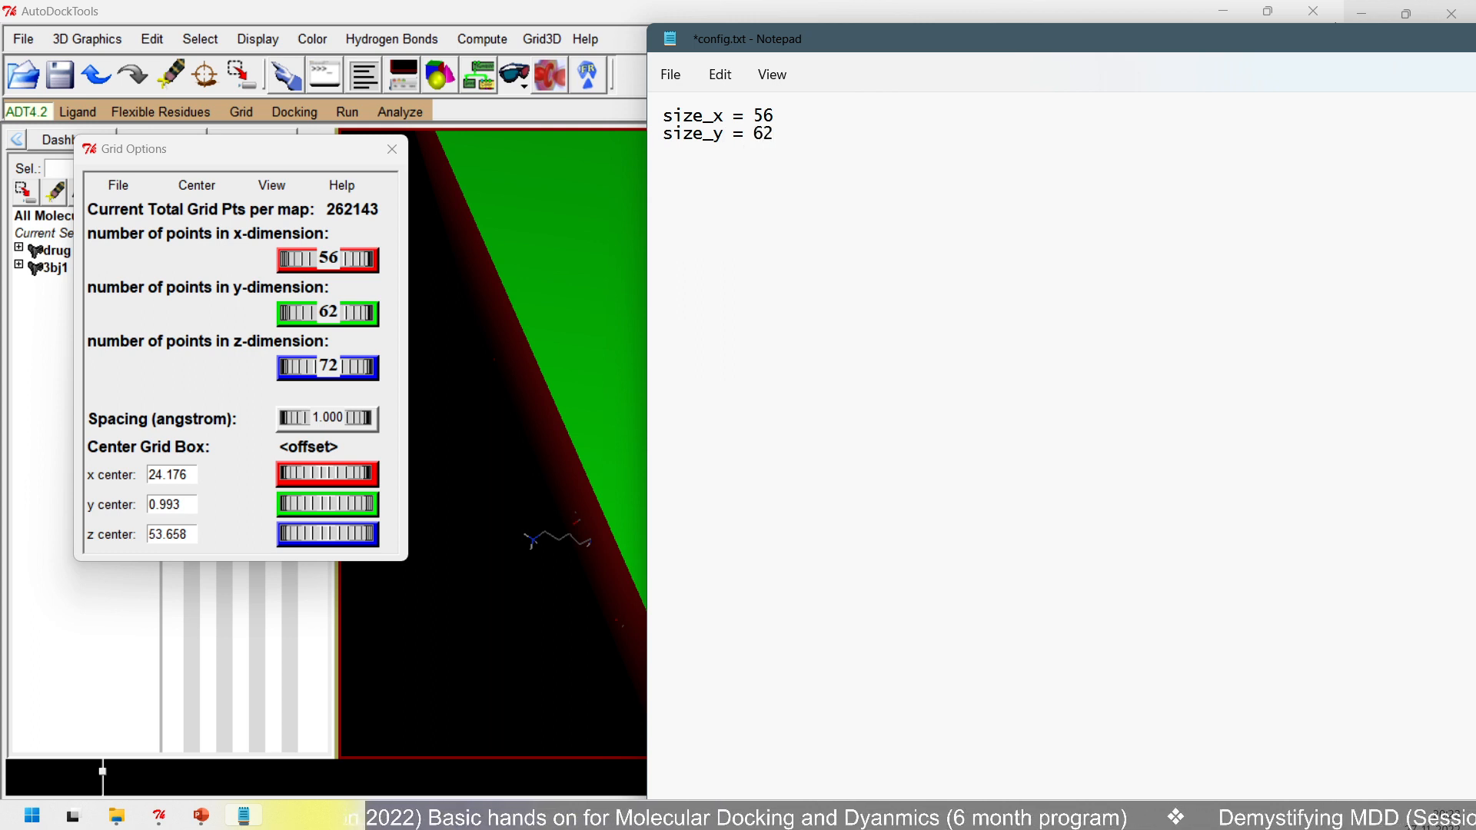
text(zi)
key(BackSpace)
key(BackSpace)
text(size_z )
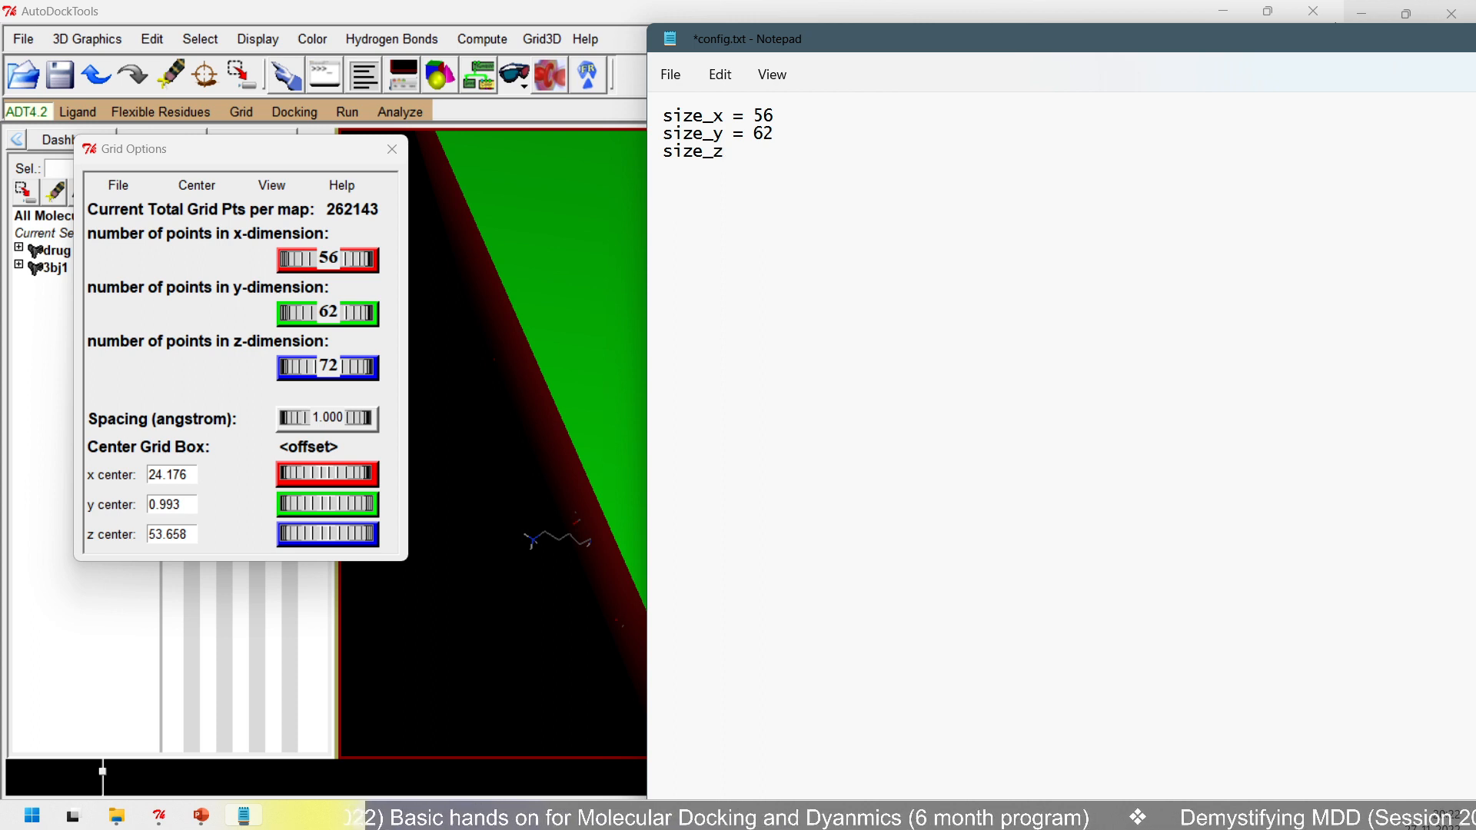
text(= 72)
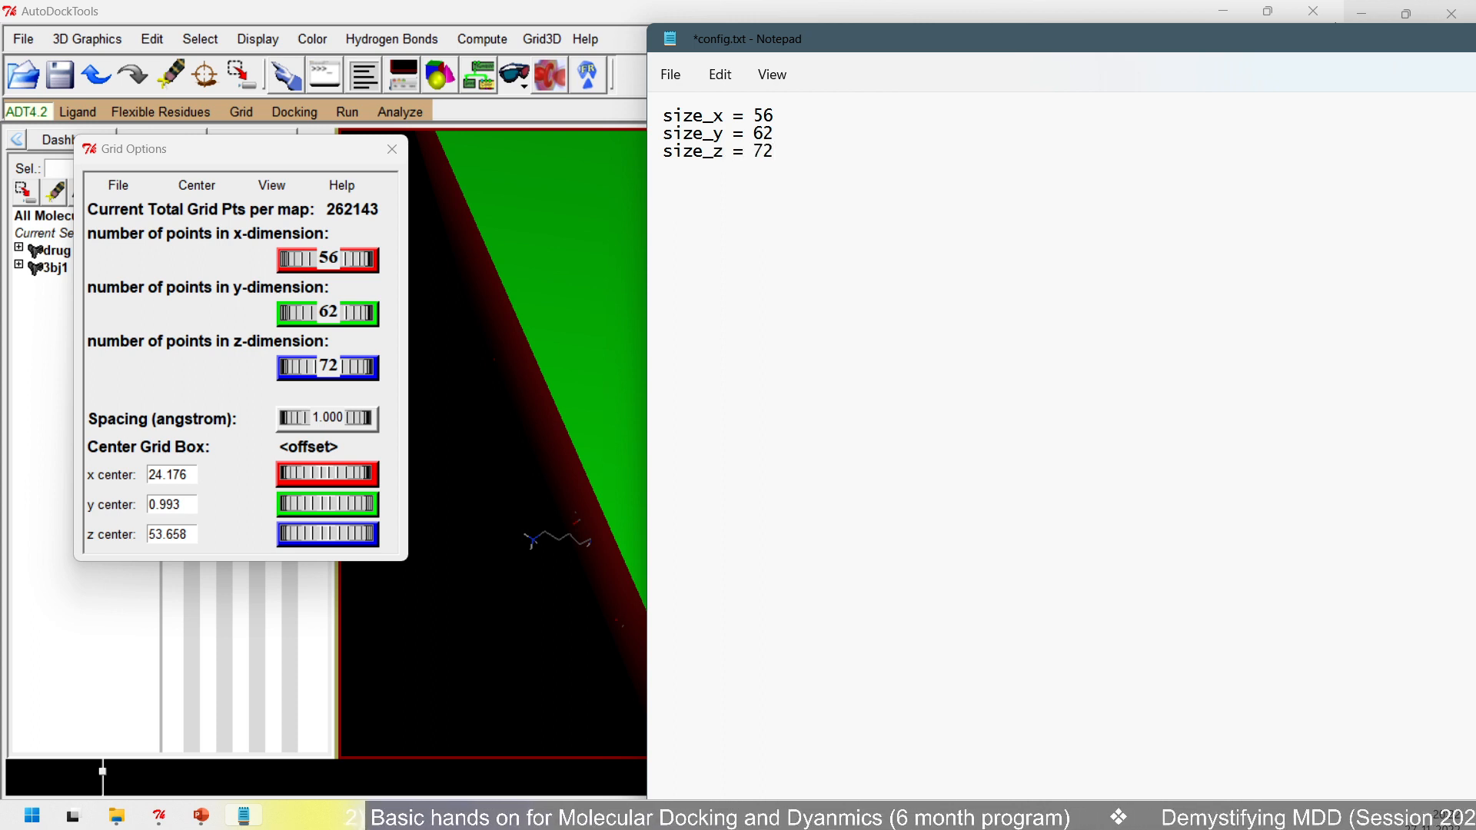
- Add the grid box's x centre to config.txt below the sizes as center_x = 24.176
key(Return)
text(center+)
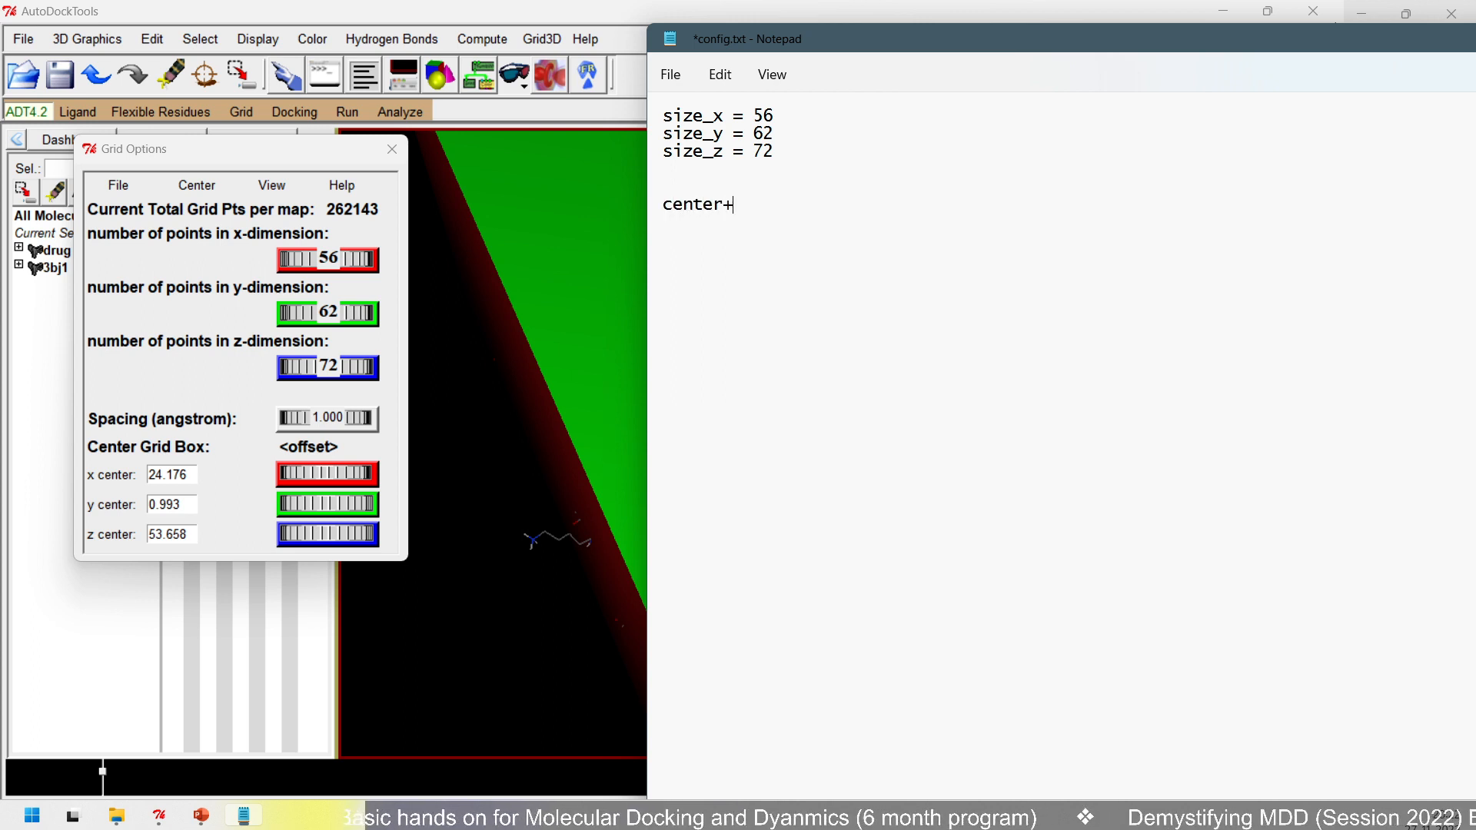
key(BackSpace)
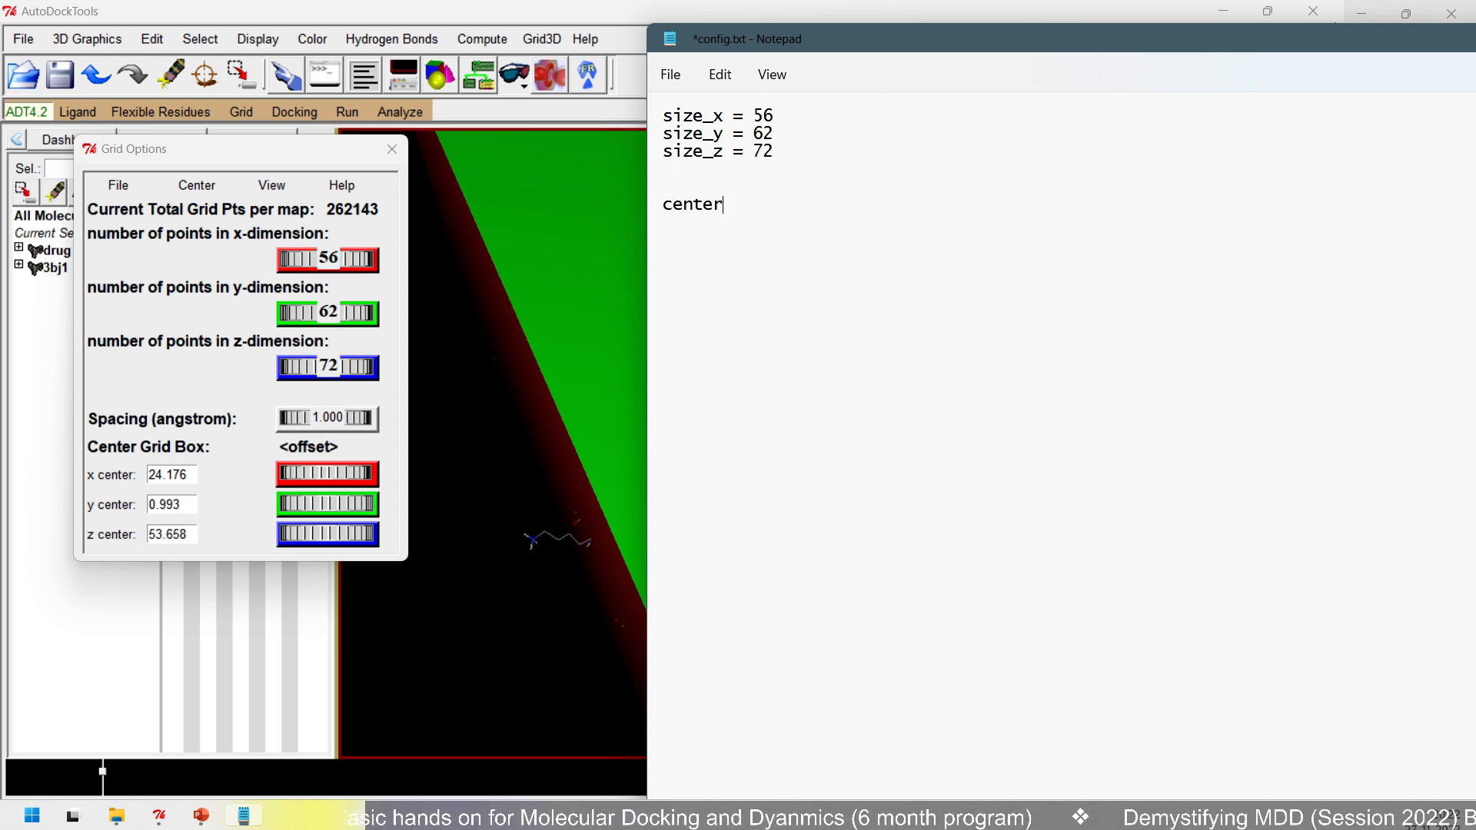
text(_x = )
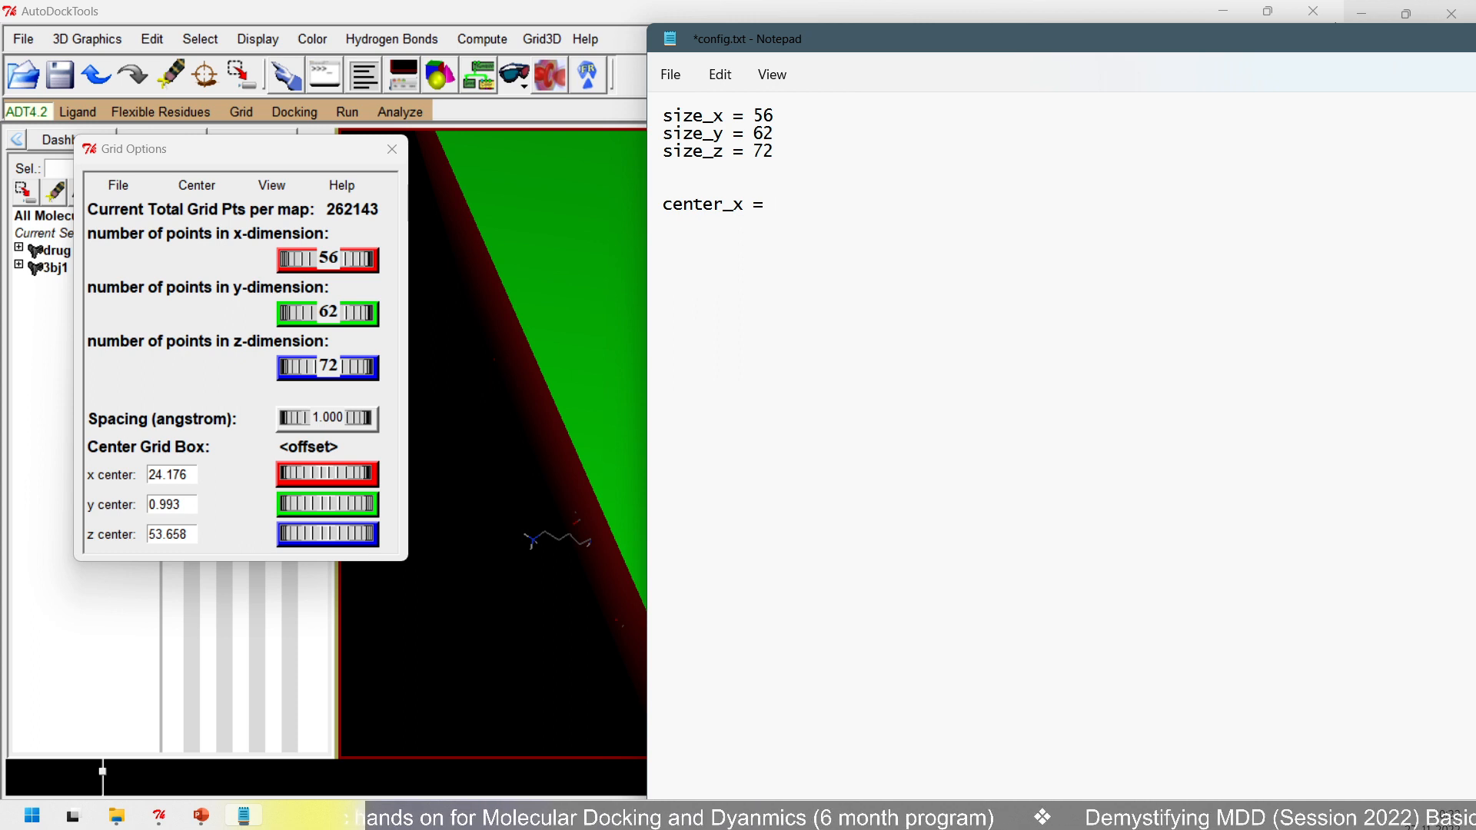
text(24.175)
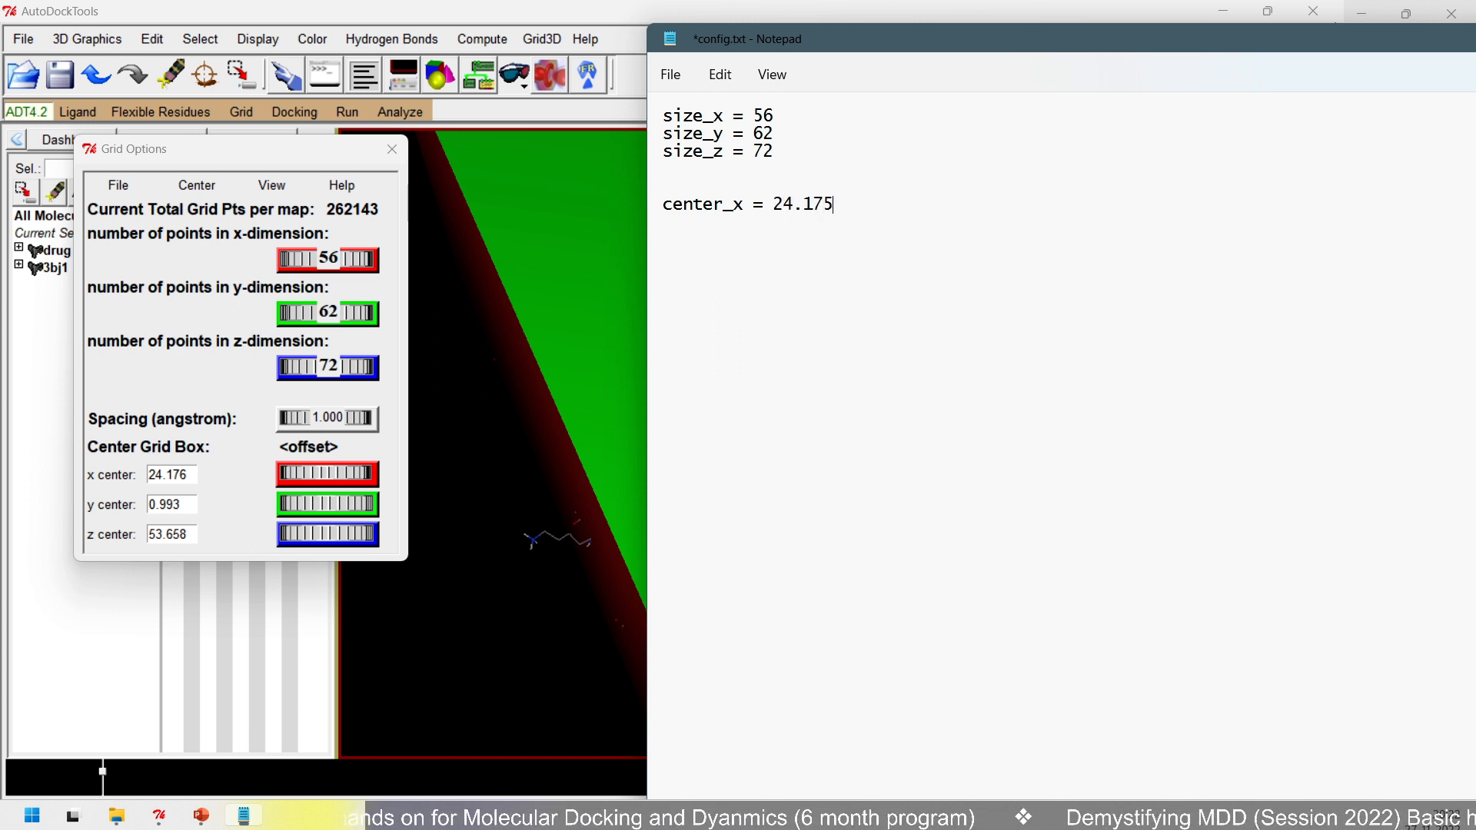
key(BackSpace)
text(6 c)
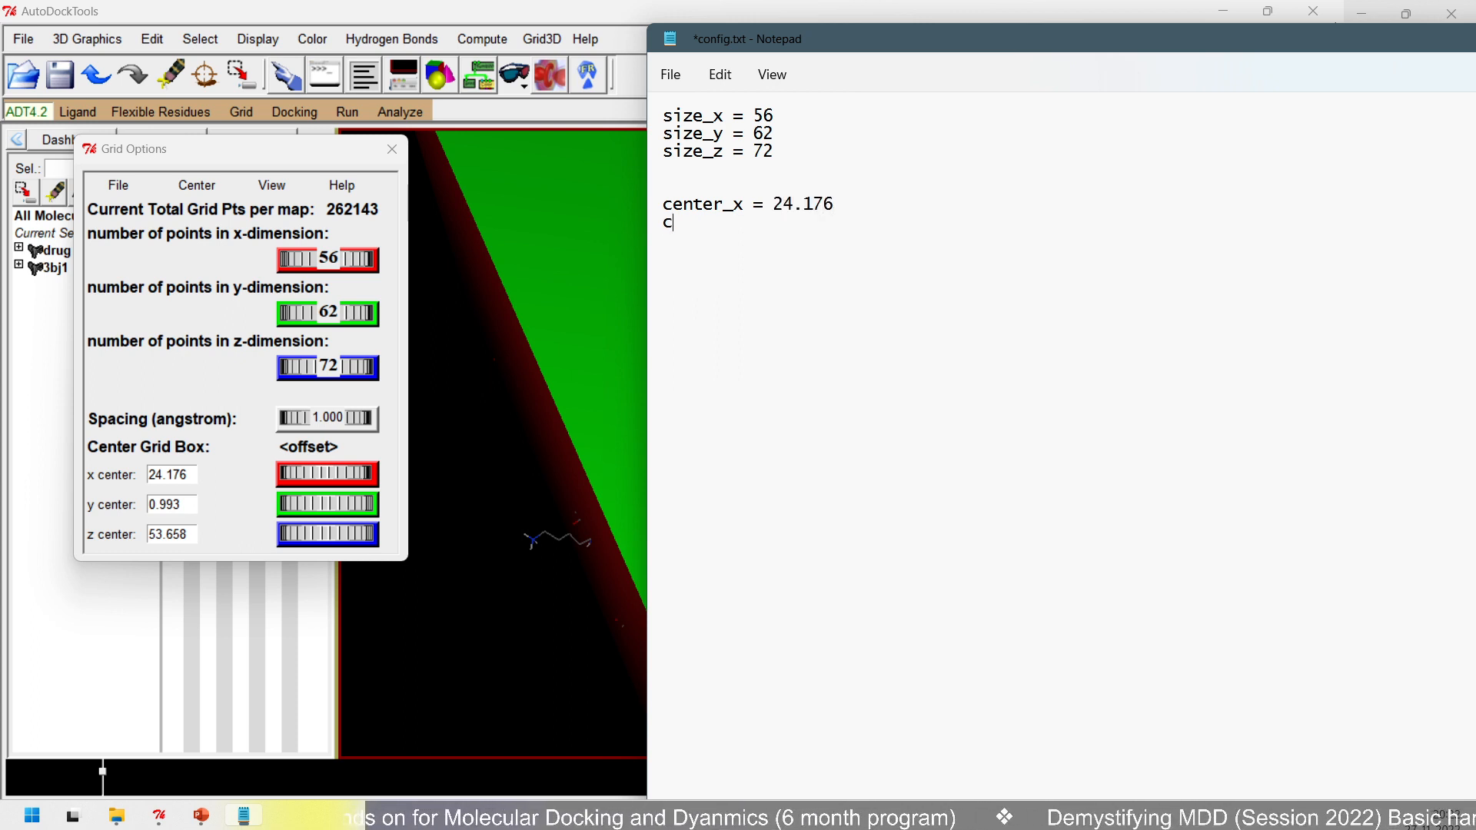
text(enter_y)
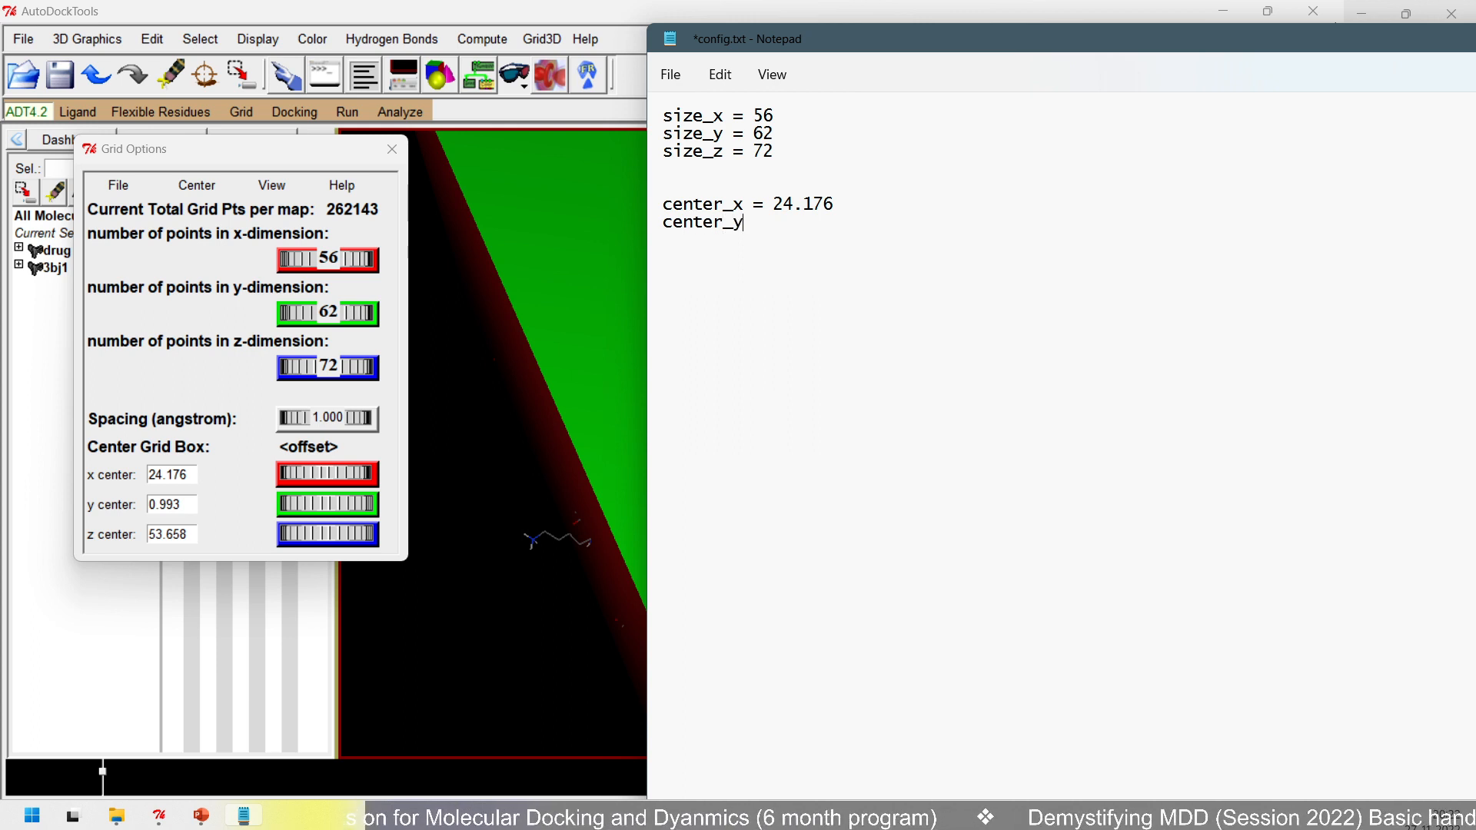
text( = 0)
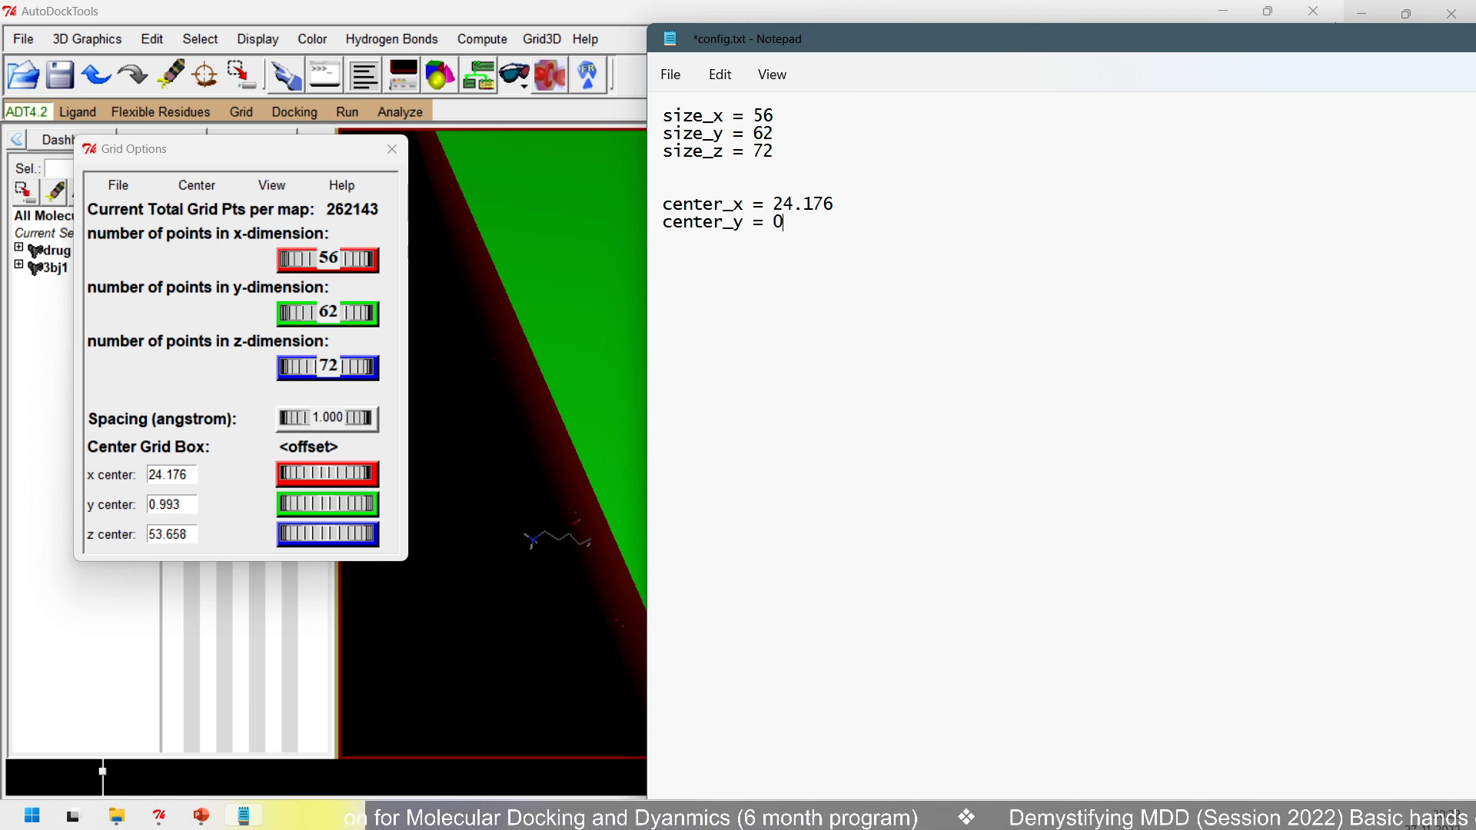
text(.994)
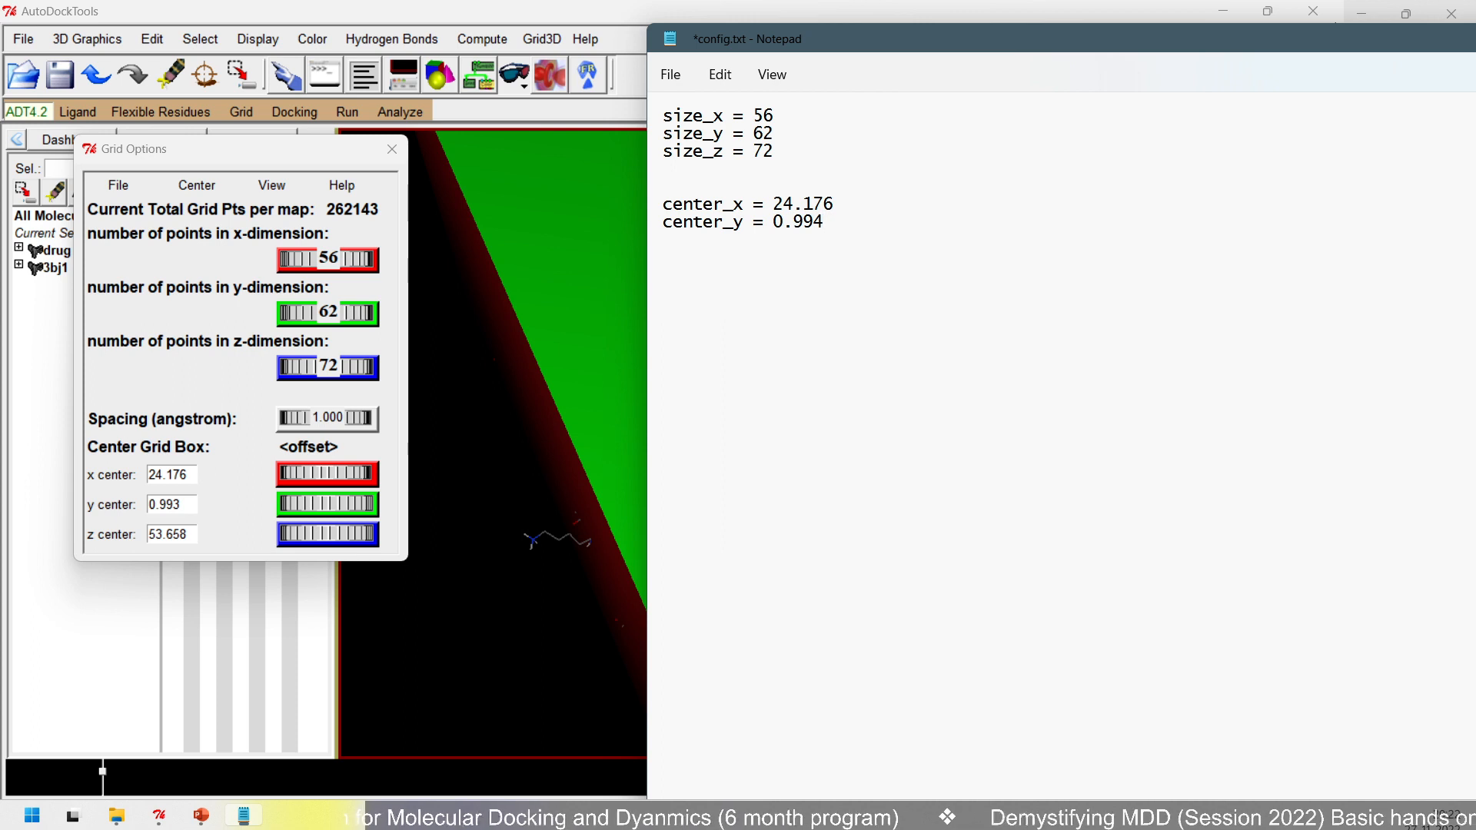
- Add the grid box's y centre on the following line as center_y = 0.993
key(BackSpace)
text(3)
- Add the grid box's z centre on a new line as center_z = 53.658 and save config.txt
key(Return)
text(center_z)
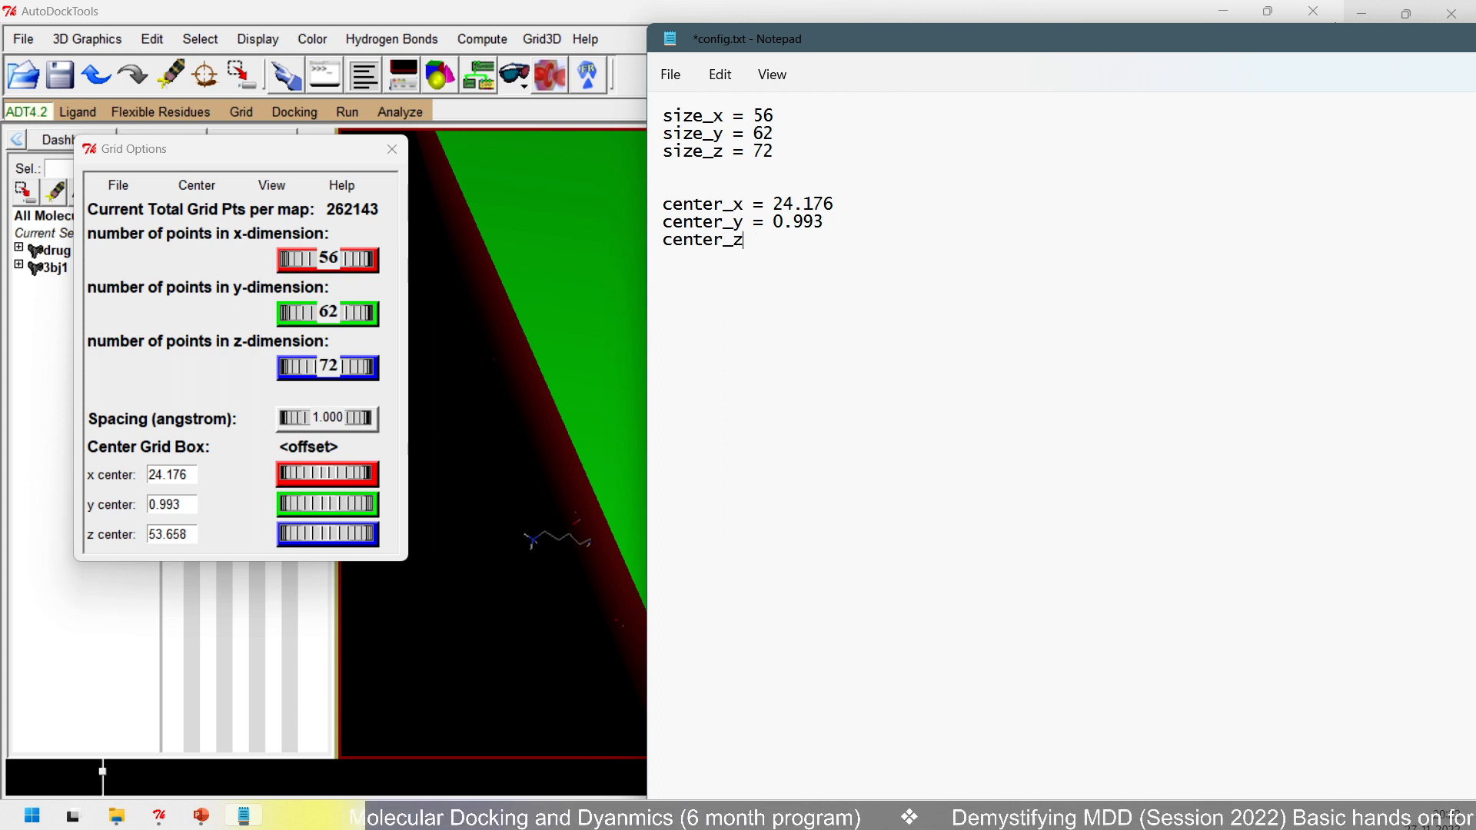
text( = )
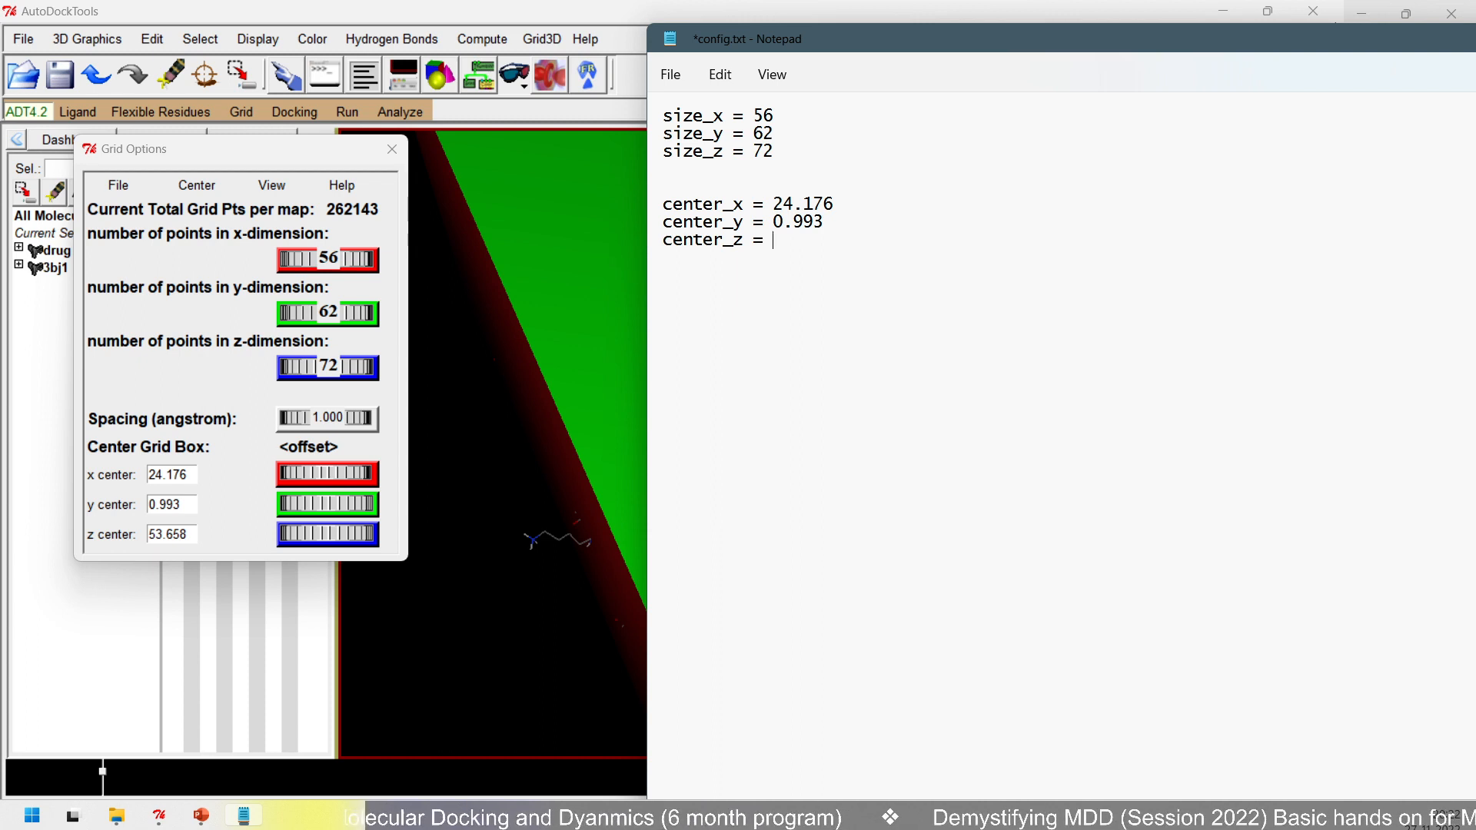
text(53.)
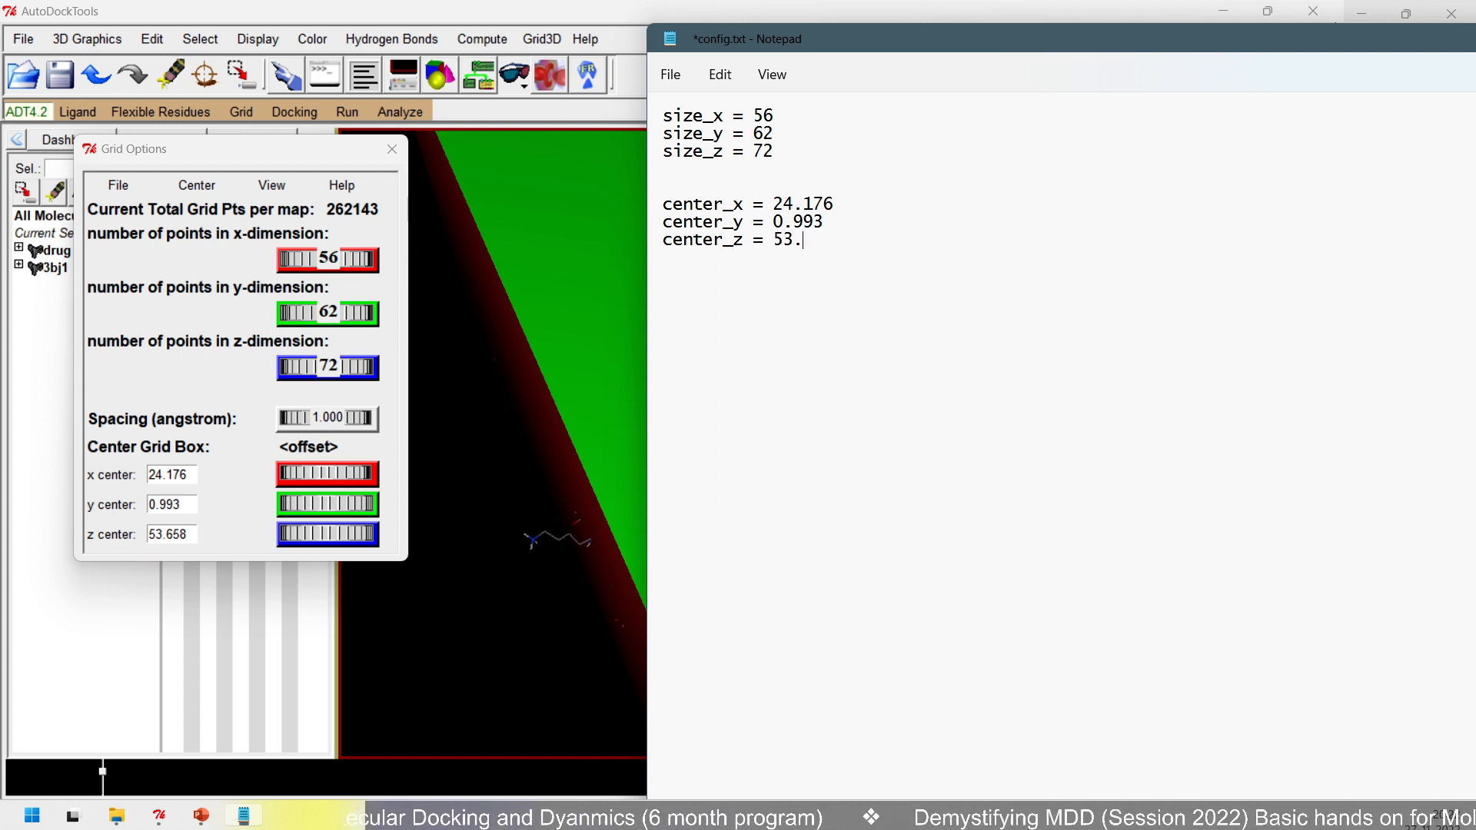
text(658)
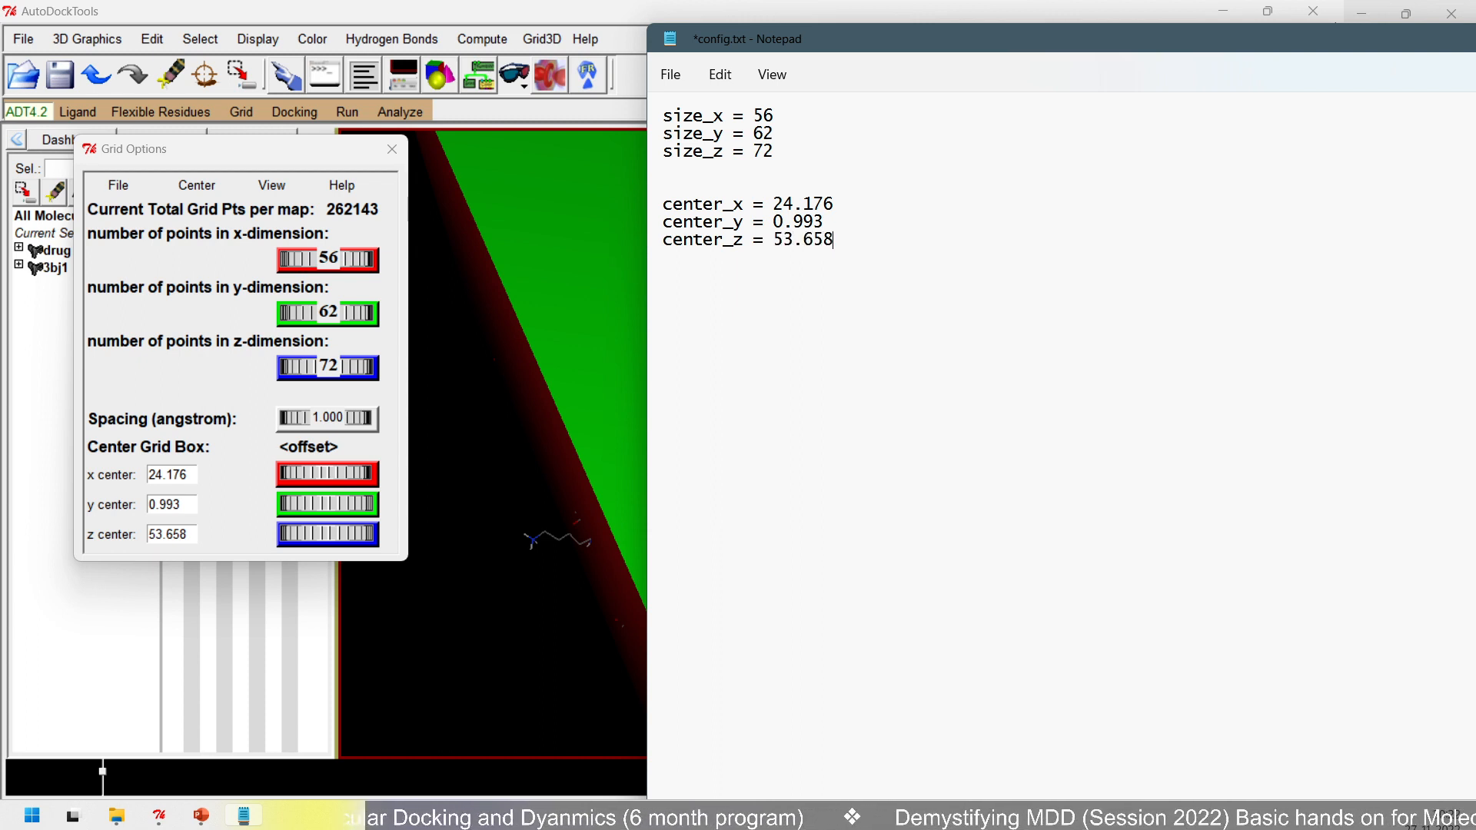
key(ctrl+s)
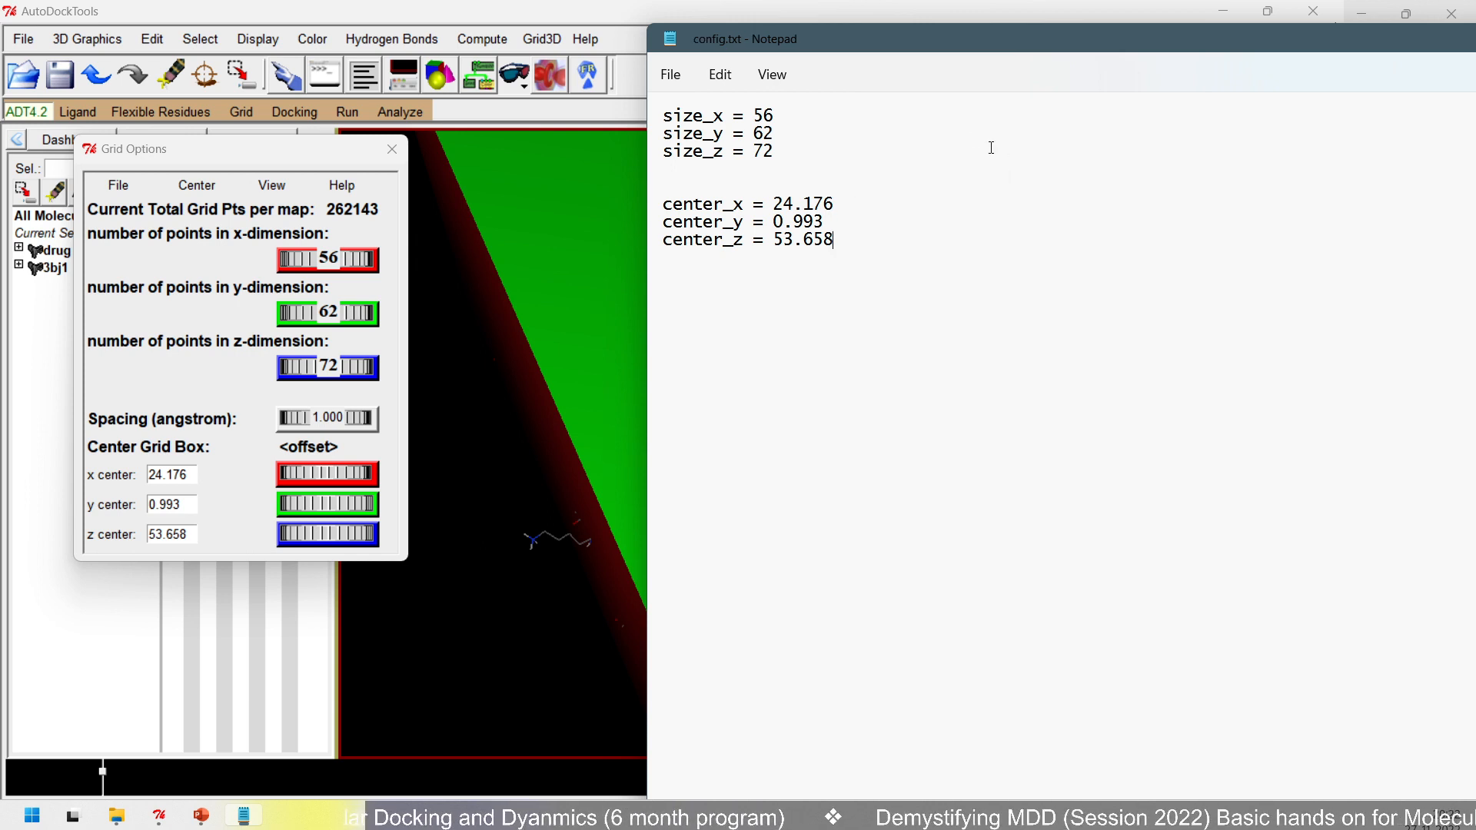
- Close config.txt and the grid options, and minimize AutoDockTools to return to the Protein-Preparation folder in File Explorer
double_click(950, 26)
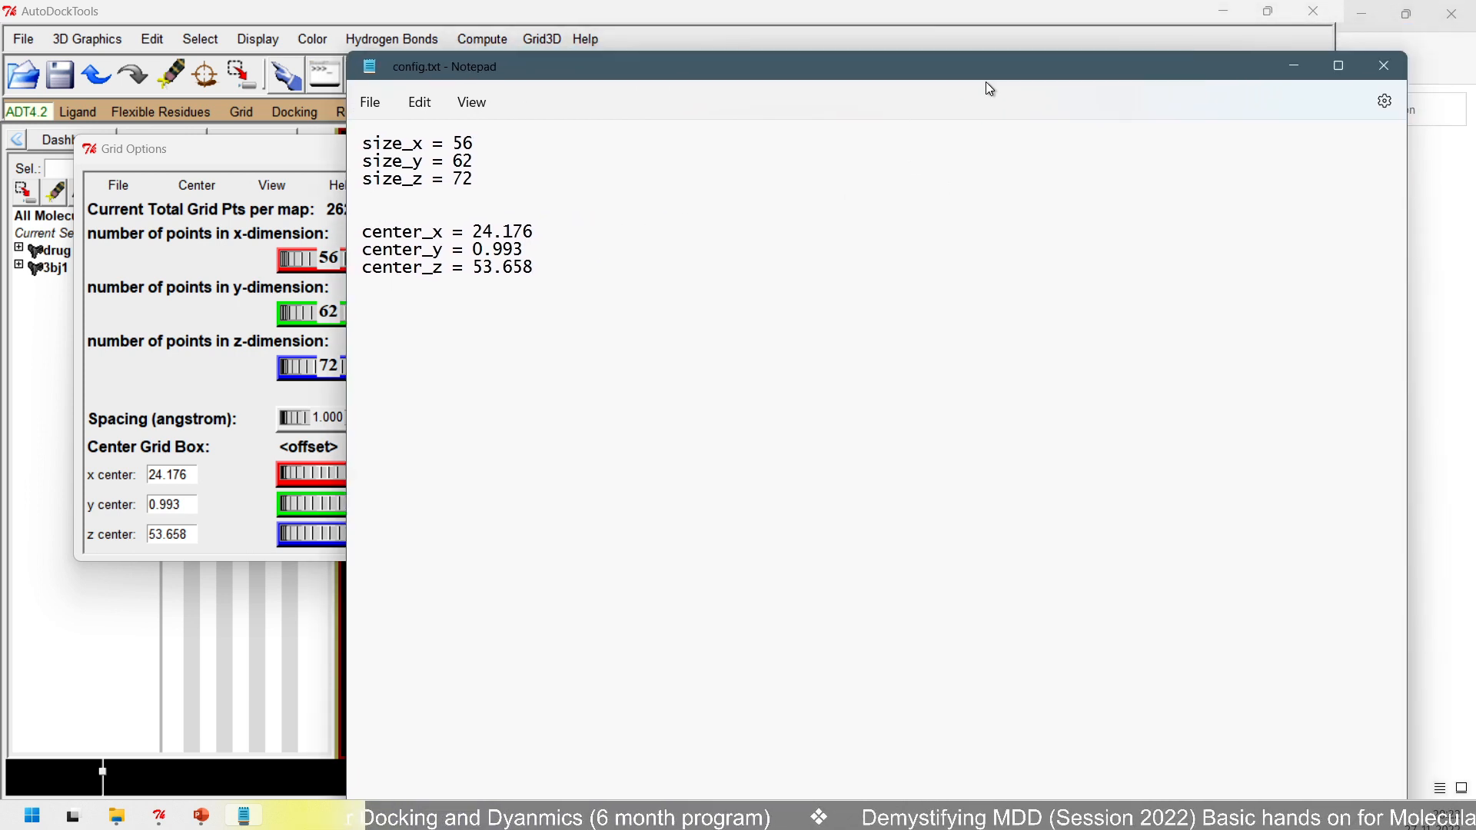
click(1383, 66)
click(392, 149)
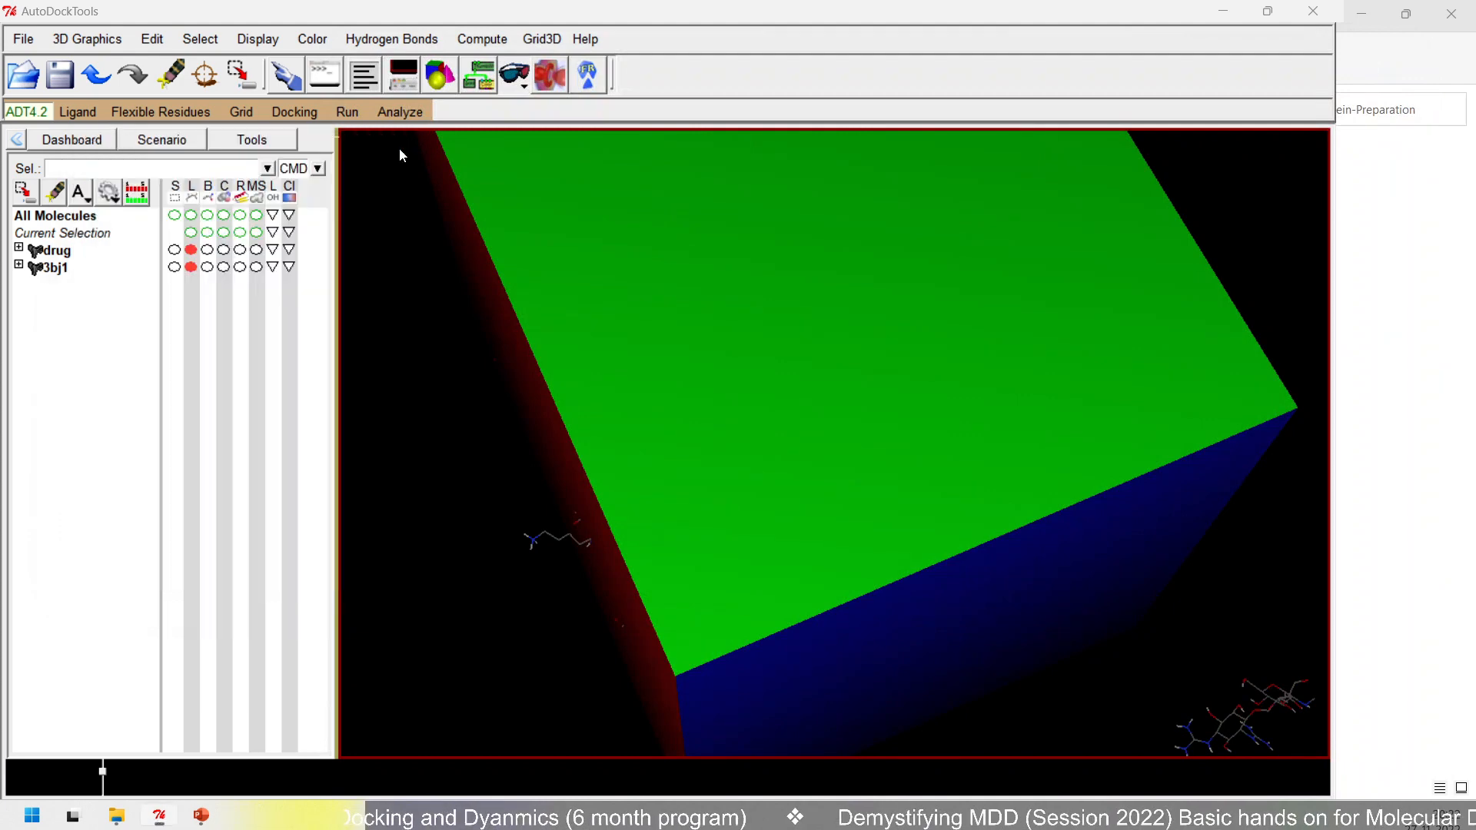
click(1226, 11)
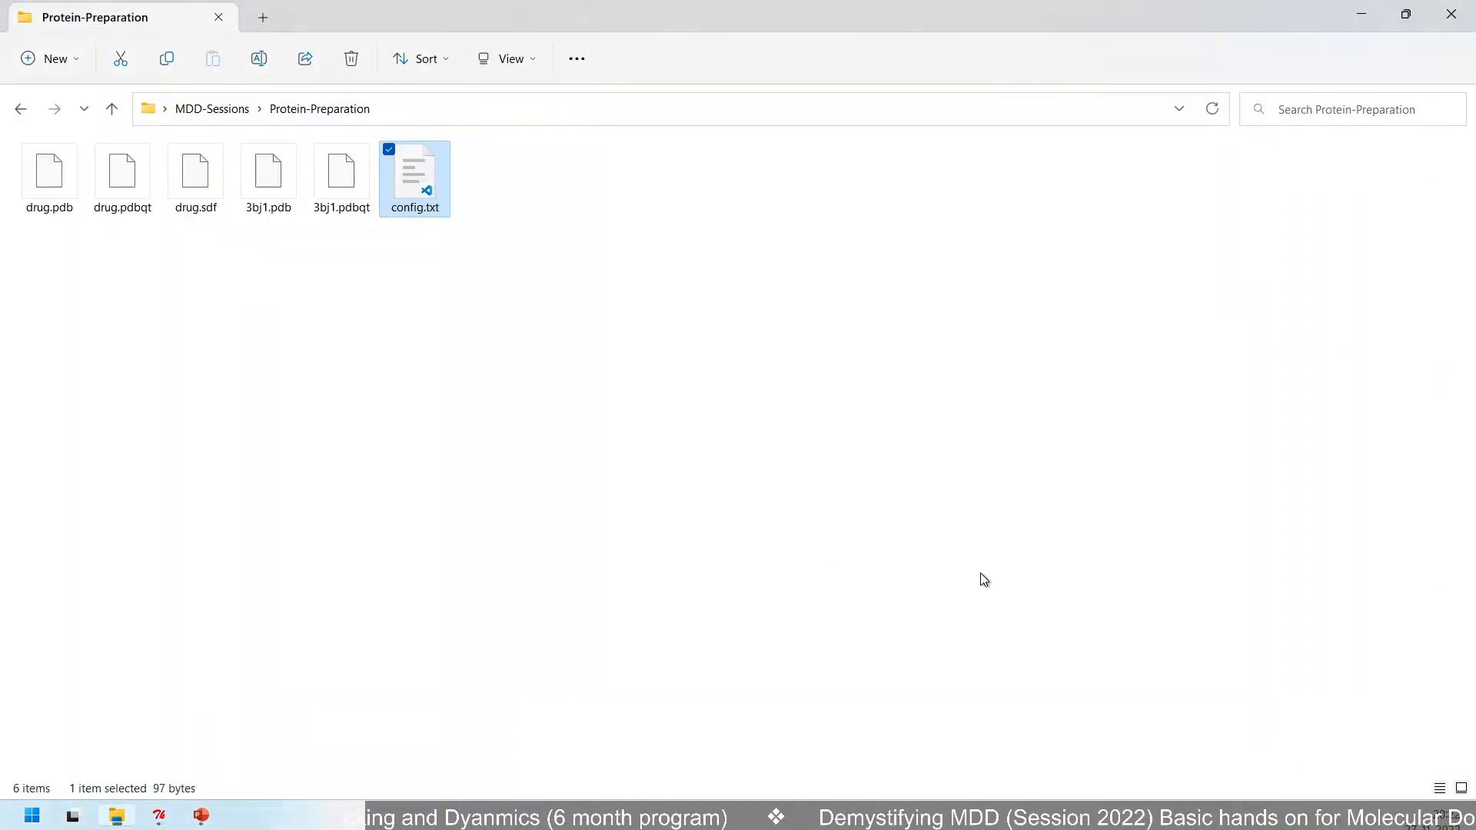
- Open a blank Notepad window and place it below the files of the Protein-Preparation folder
click(408, 326)
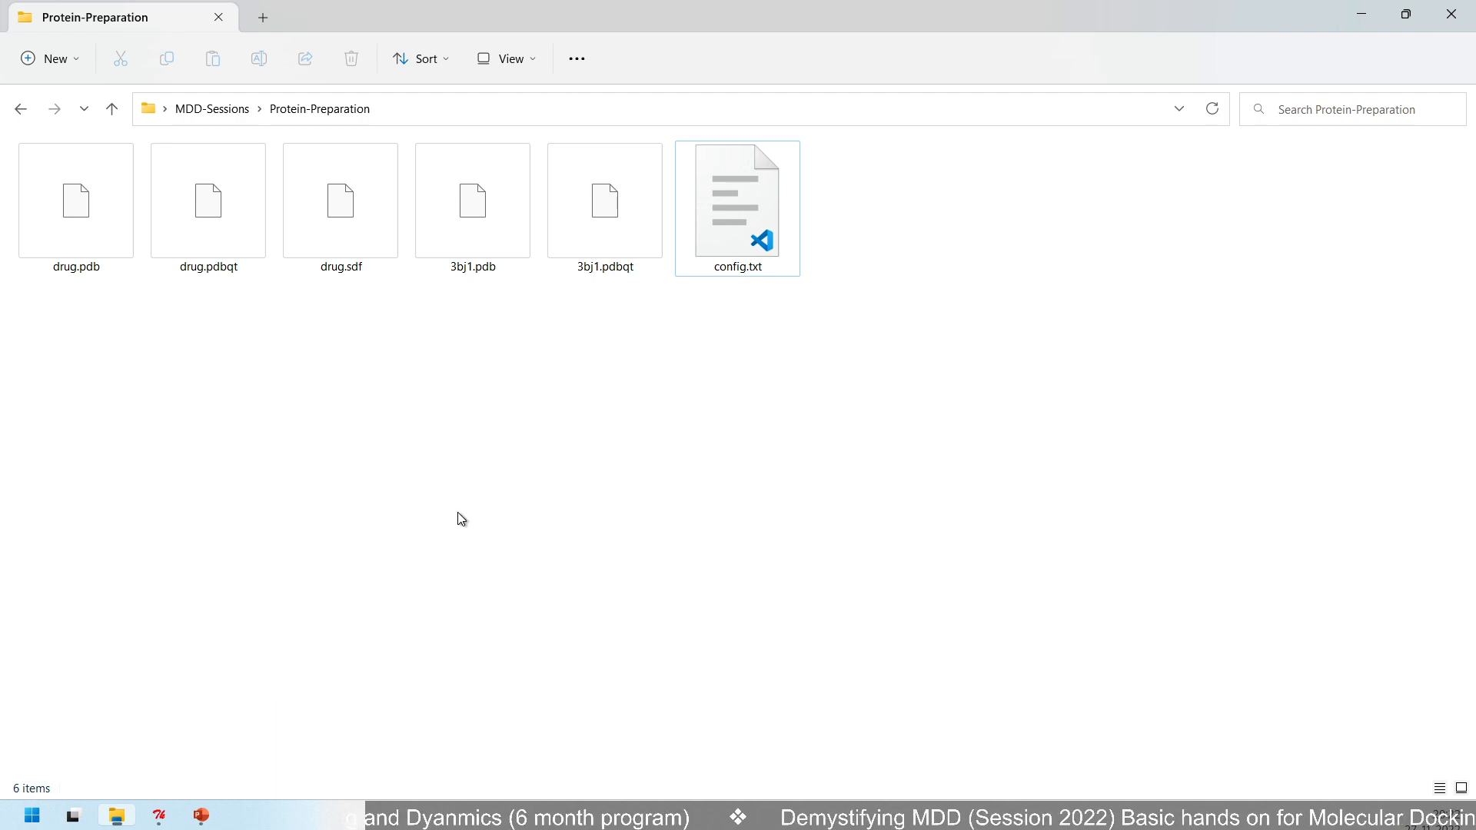
key(alt+Tab)
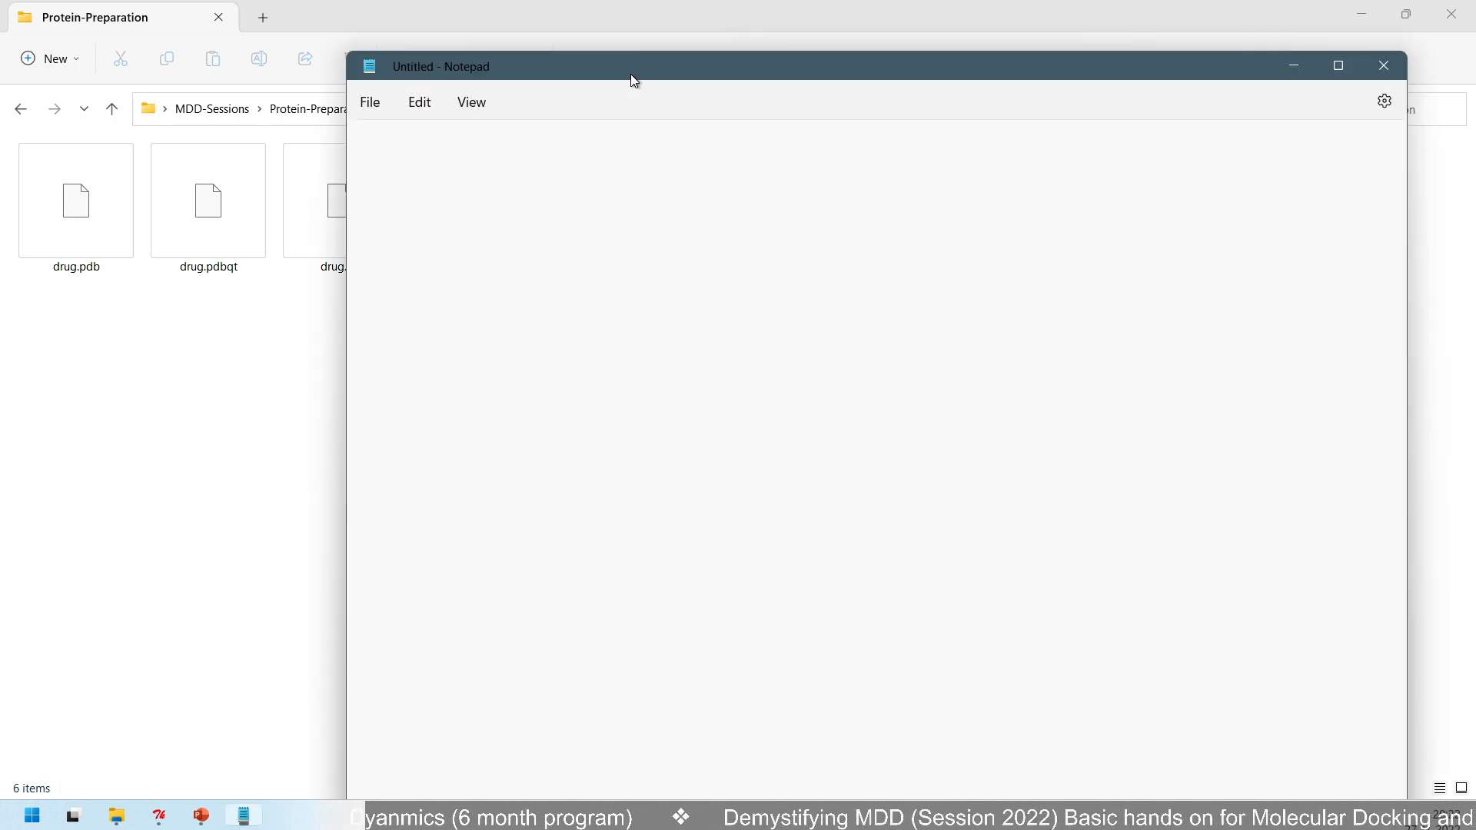
drag(664, 77, 447, 435)
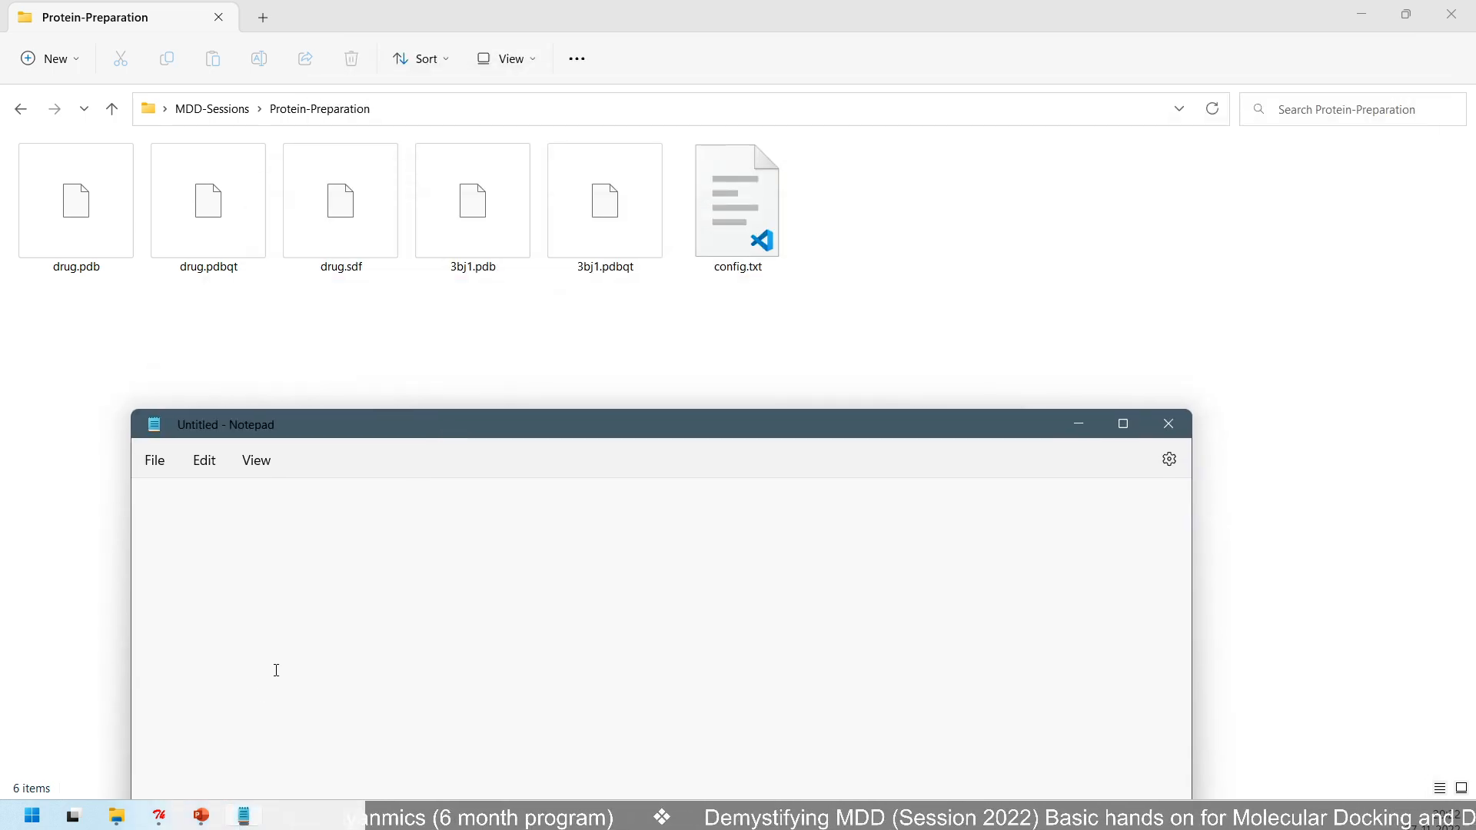
- Copy vina.exe from the docking folder in MDD-Sessions into the Protein-Preparation folder
click(217, 116)
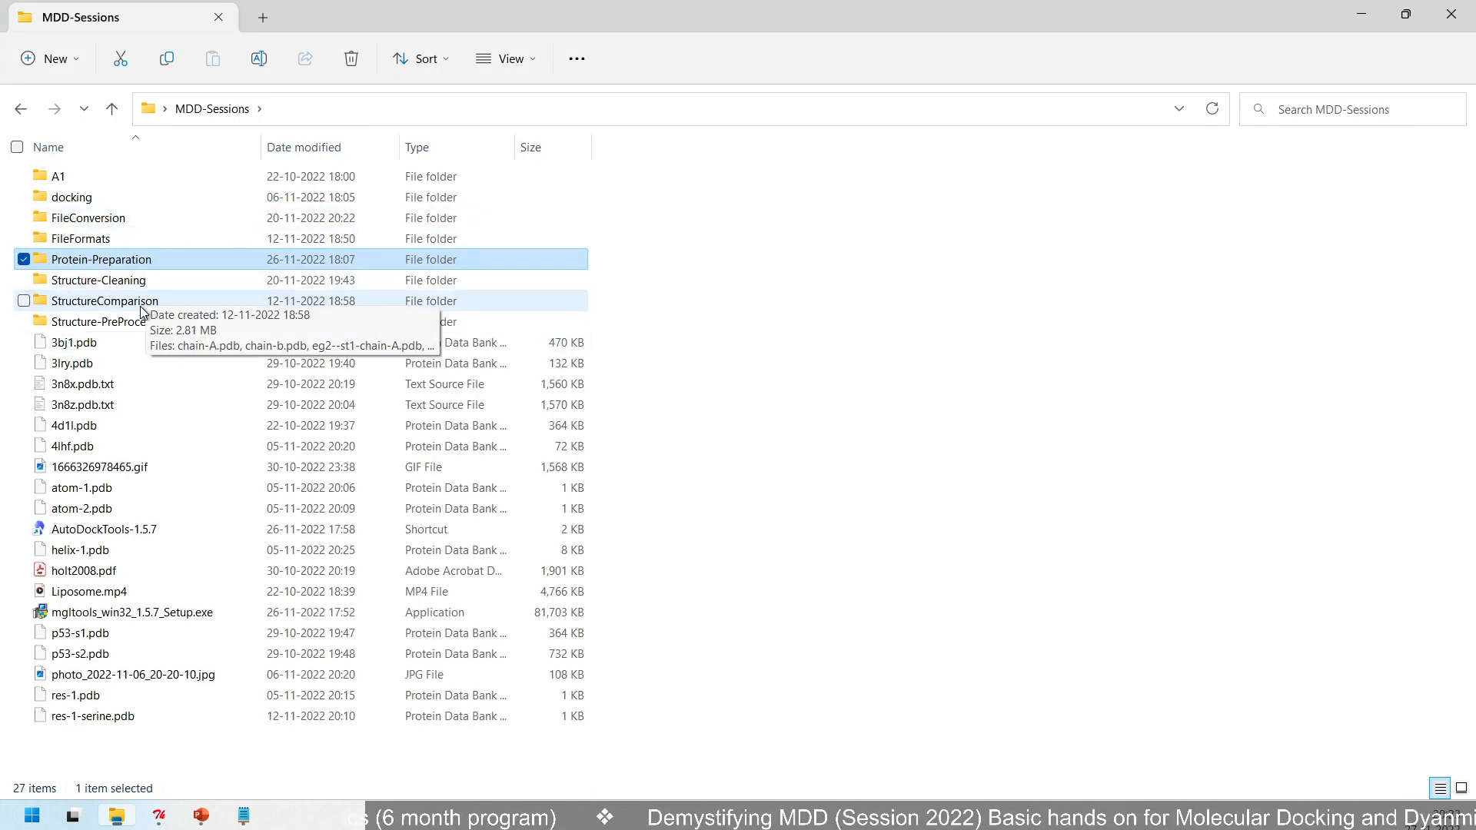
double_click(150, 201)
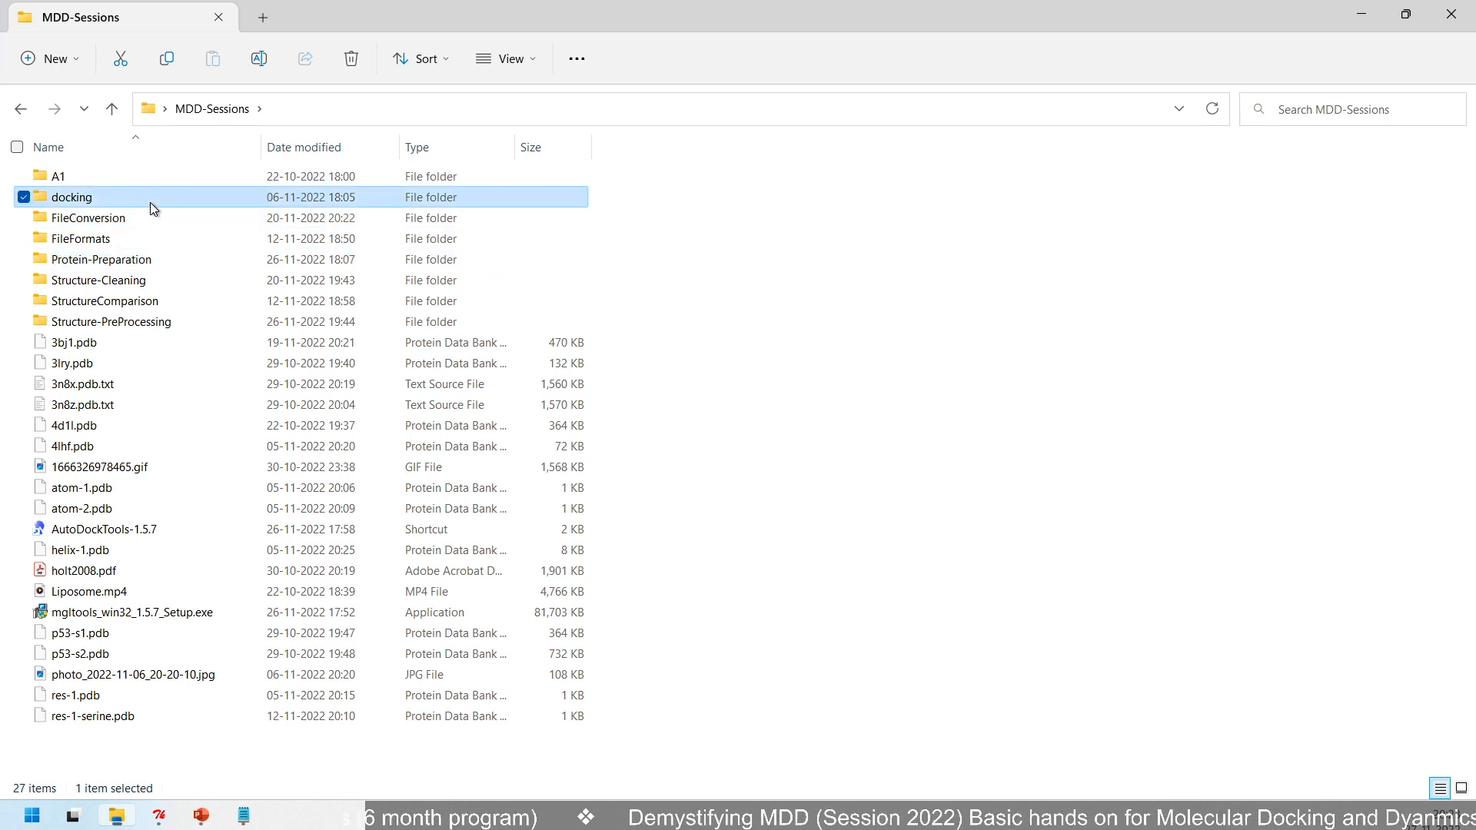
click(109, 240)
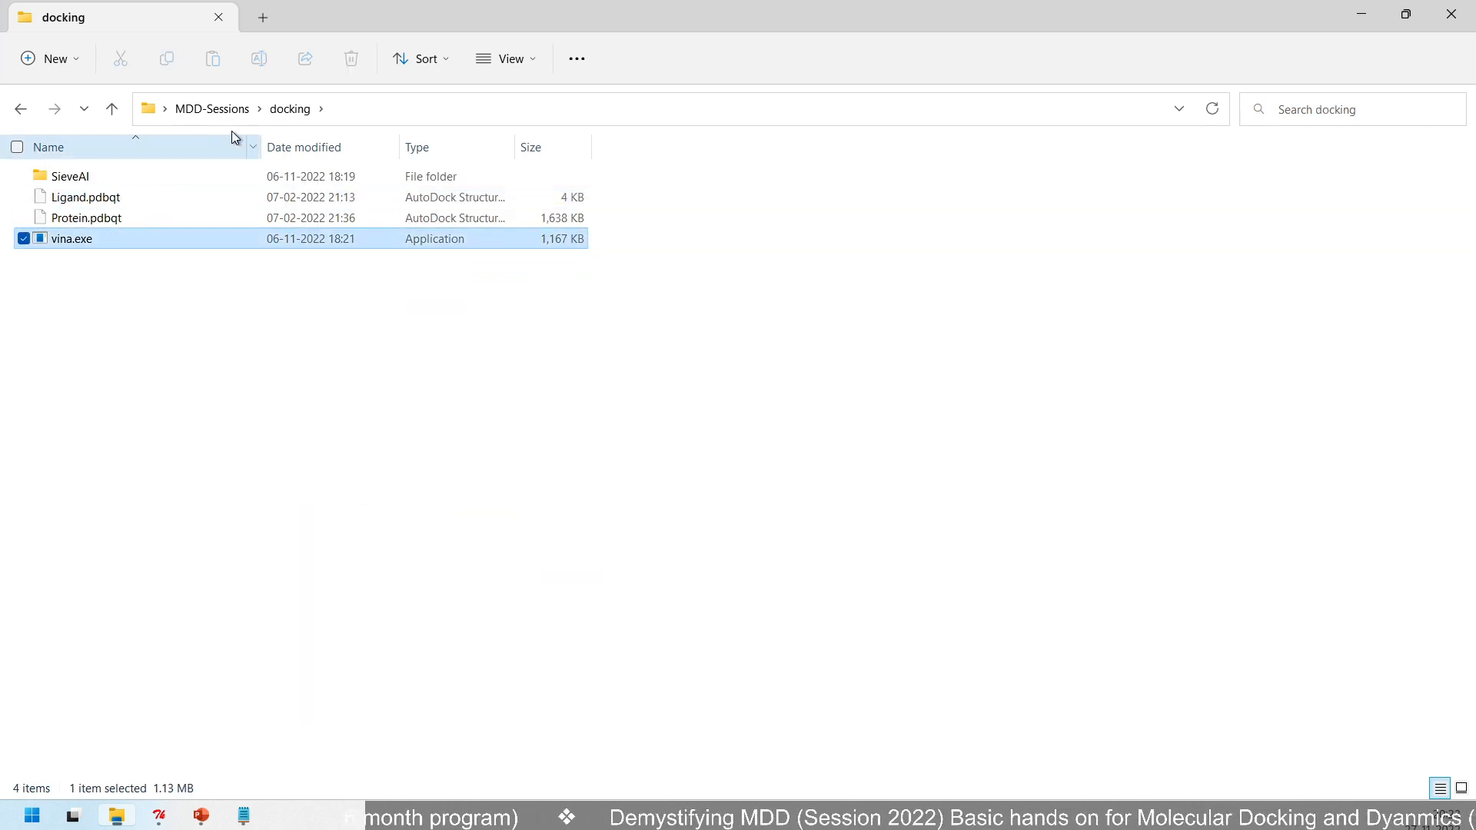
click(214, 110)
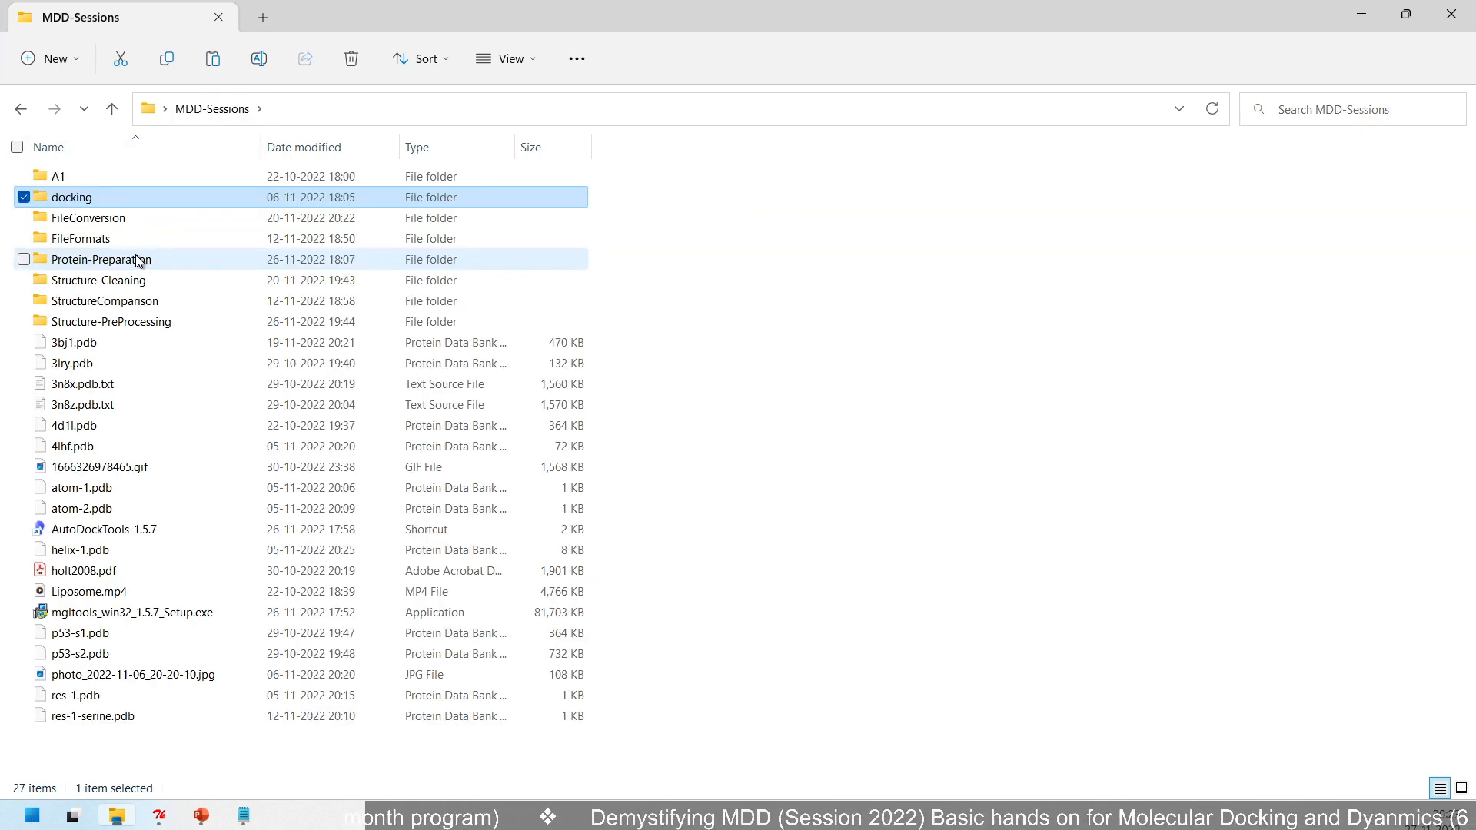
click(139, 261)
double_click(139, 260)
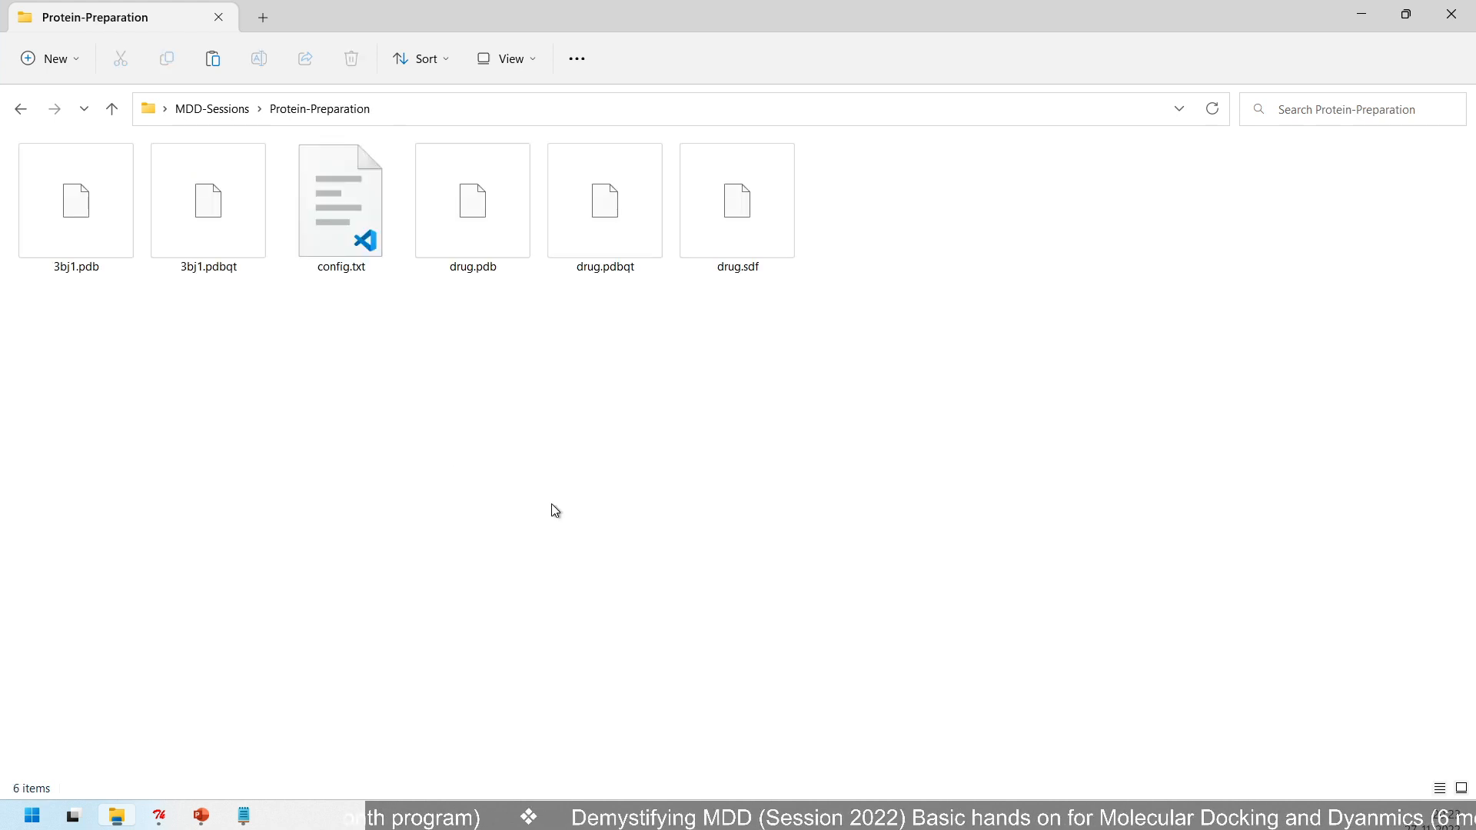
key(ctrl+v)
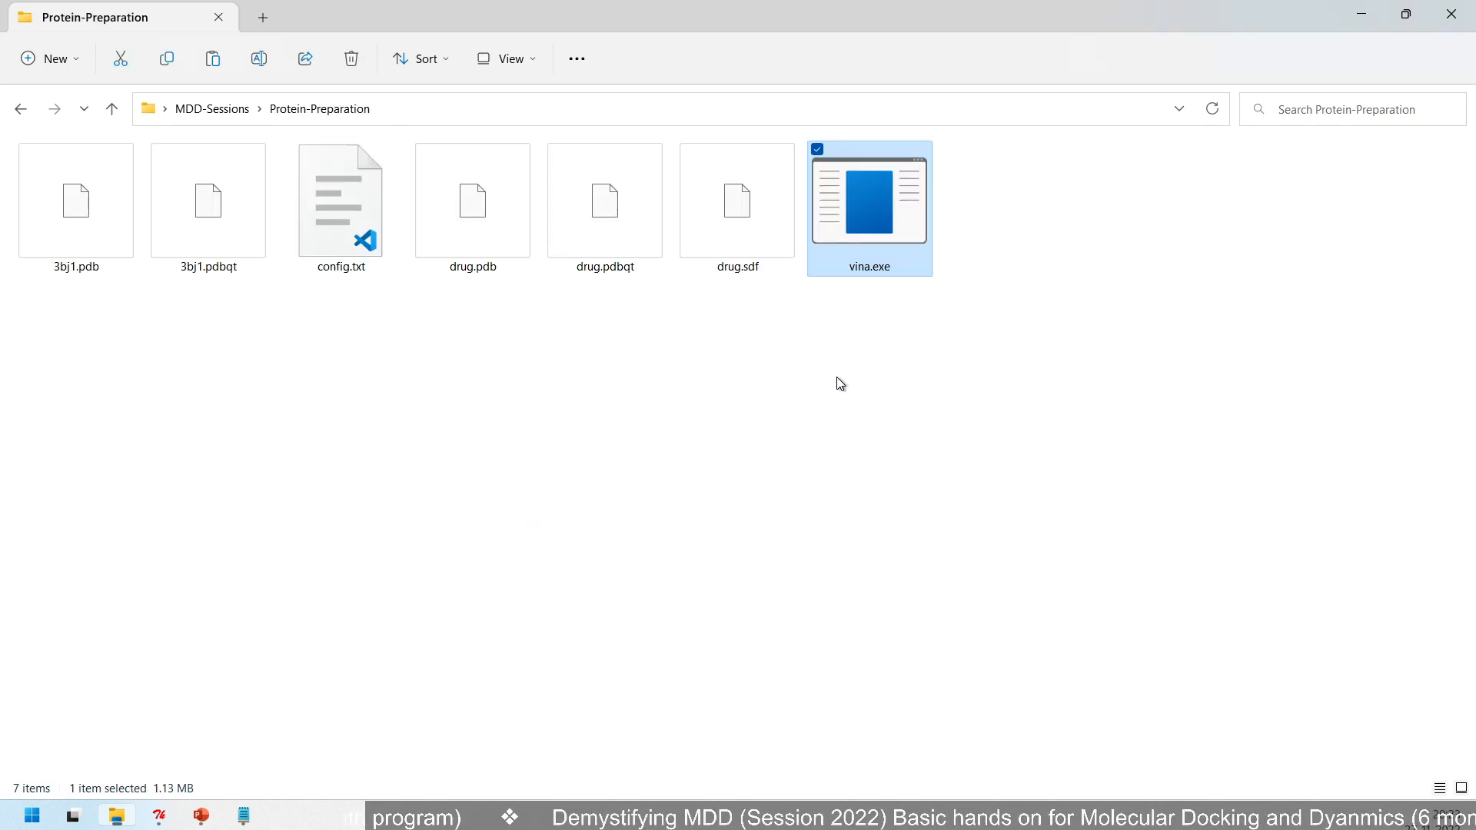
- Open a Command Prompt in the Protein-Preparation folder and run vina without arguments to list its options
click(695, 438)
right_click(695, 438)
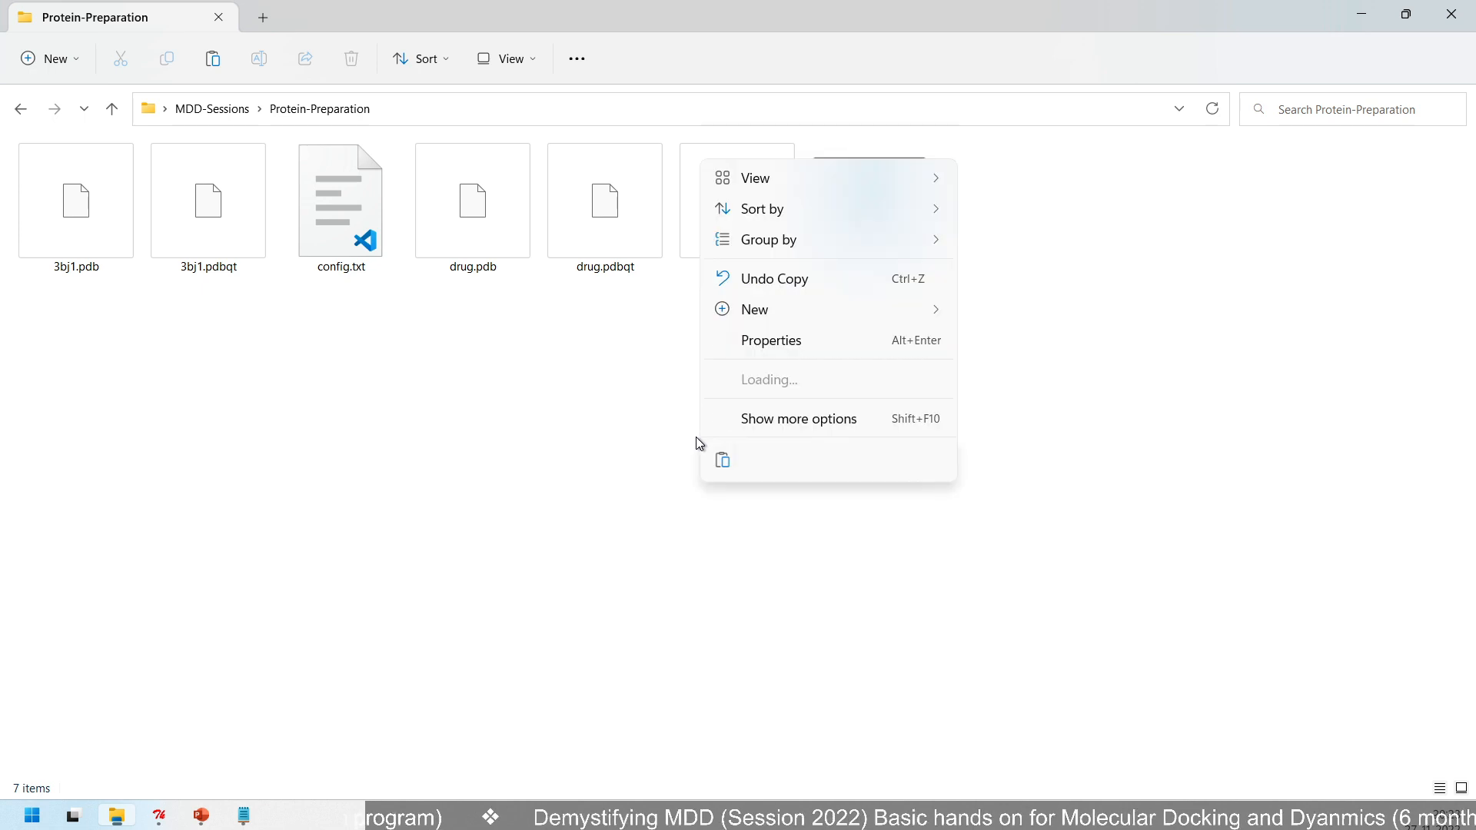
click(798, 380)
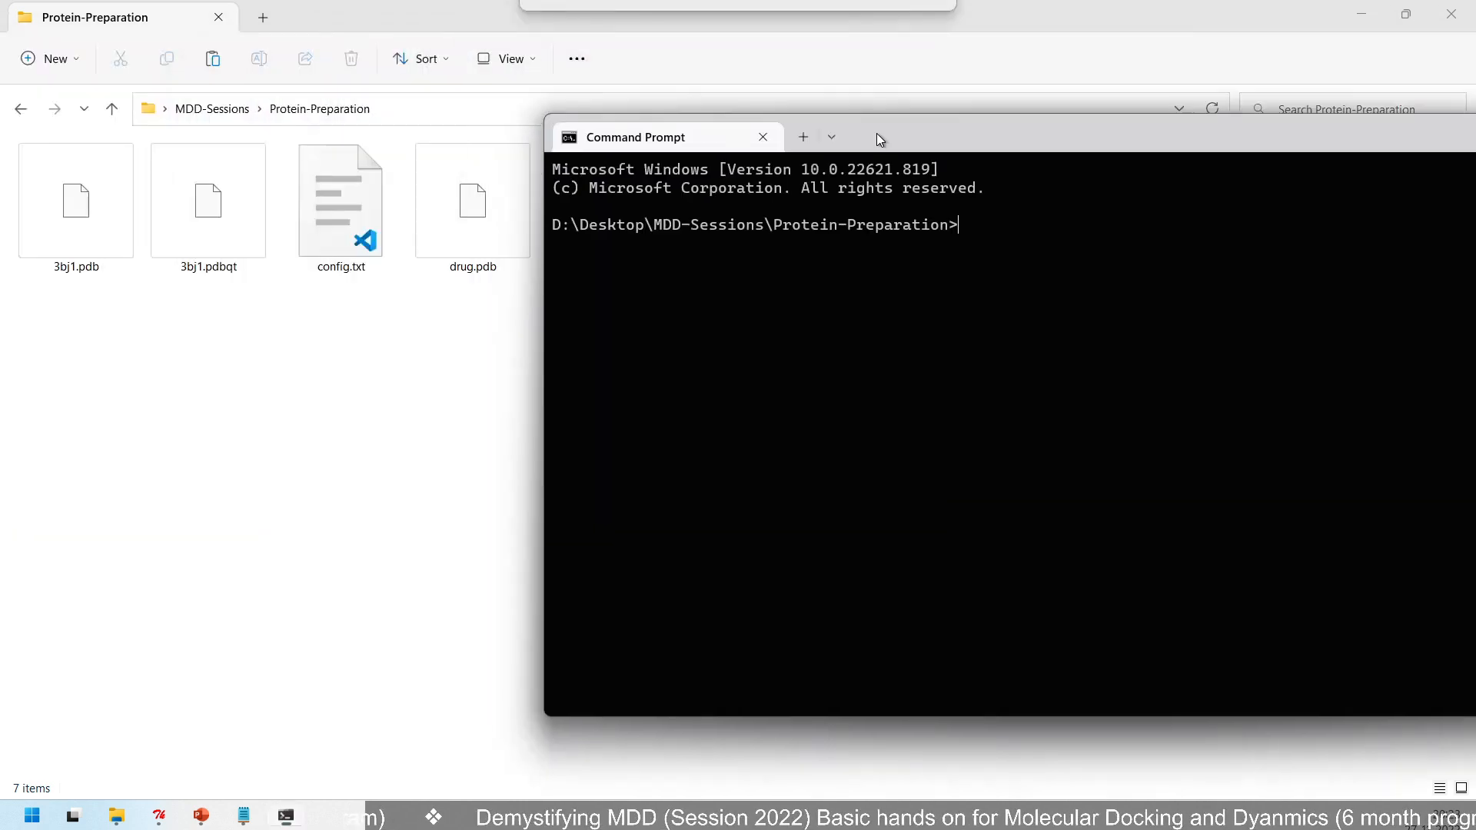
drag(881, 138, 1039, 164)
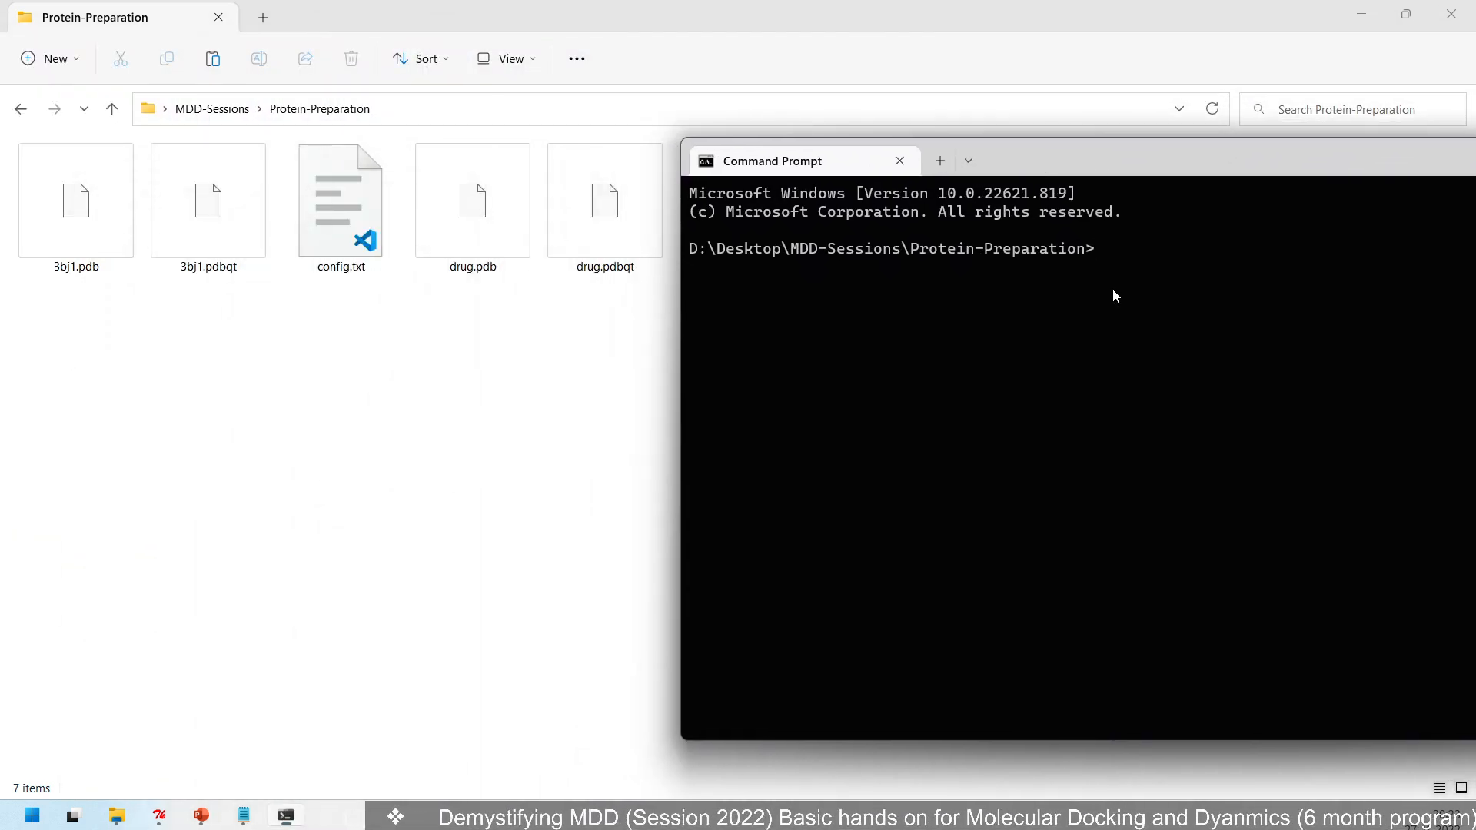
text(vina)
key(Return)
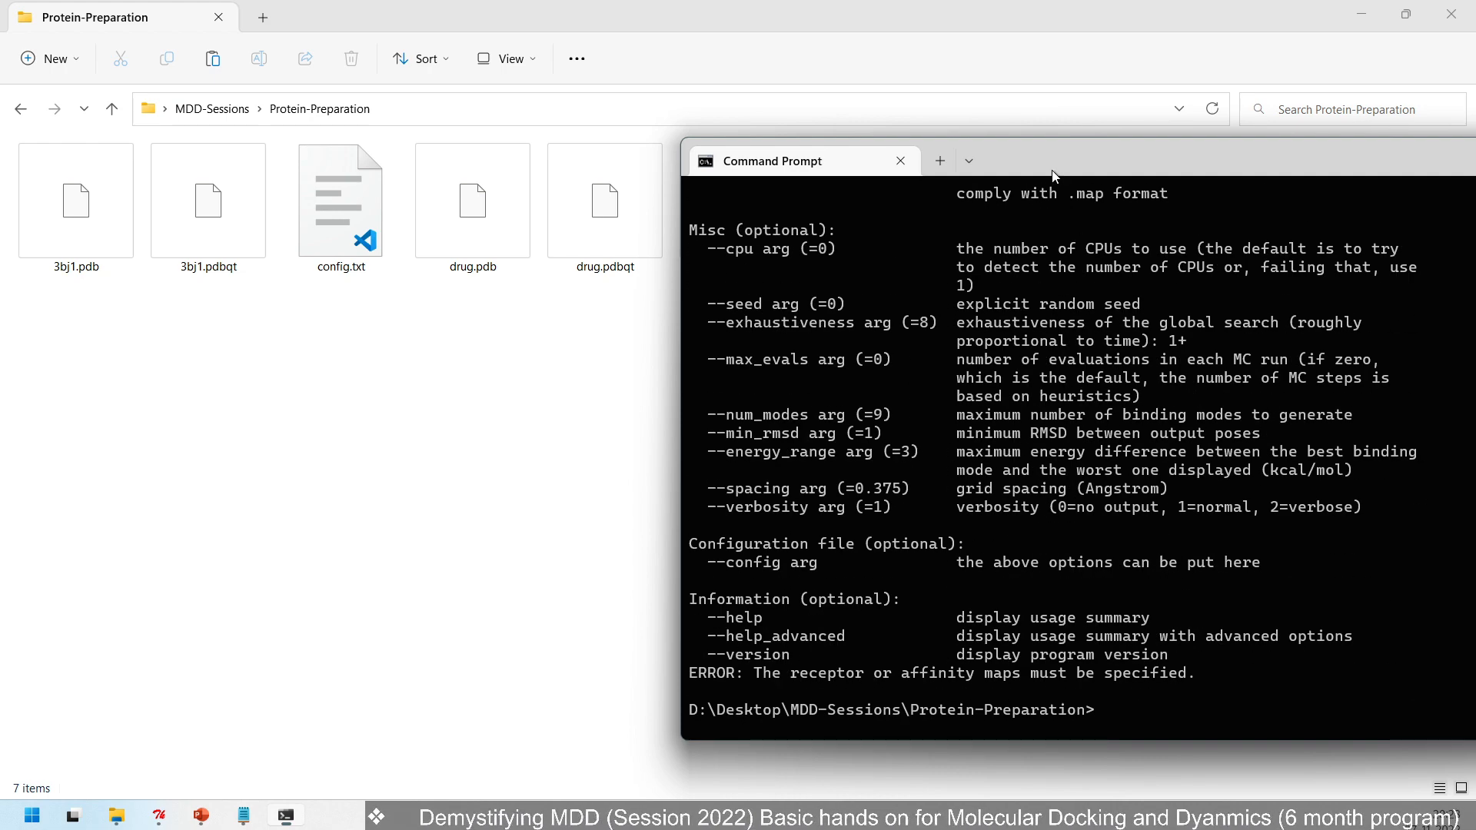
- Maximize the Command Prompt and examine Vina's receptor, ligand, center and size options in the usage text
drag(1054, 175, 595, 152)
double_click(595, 152)
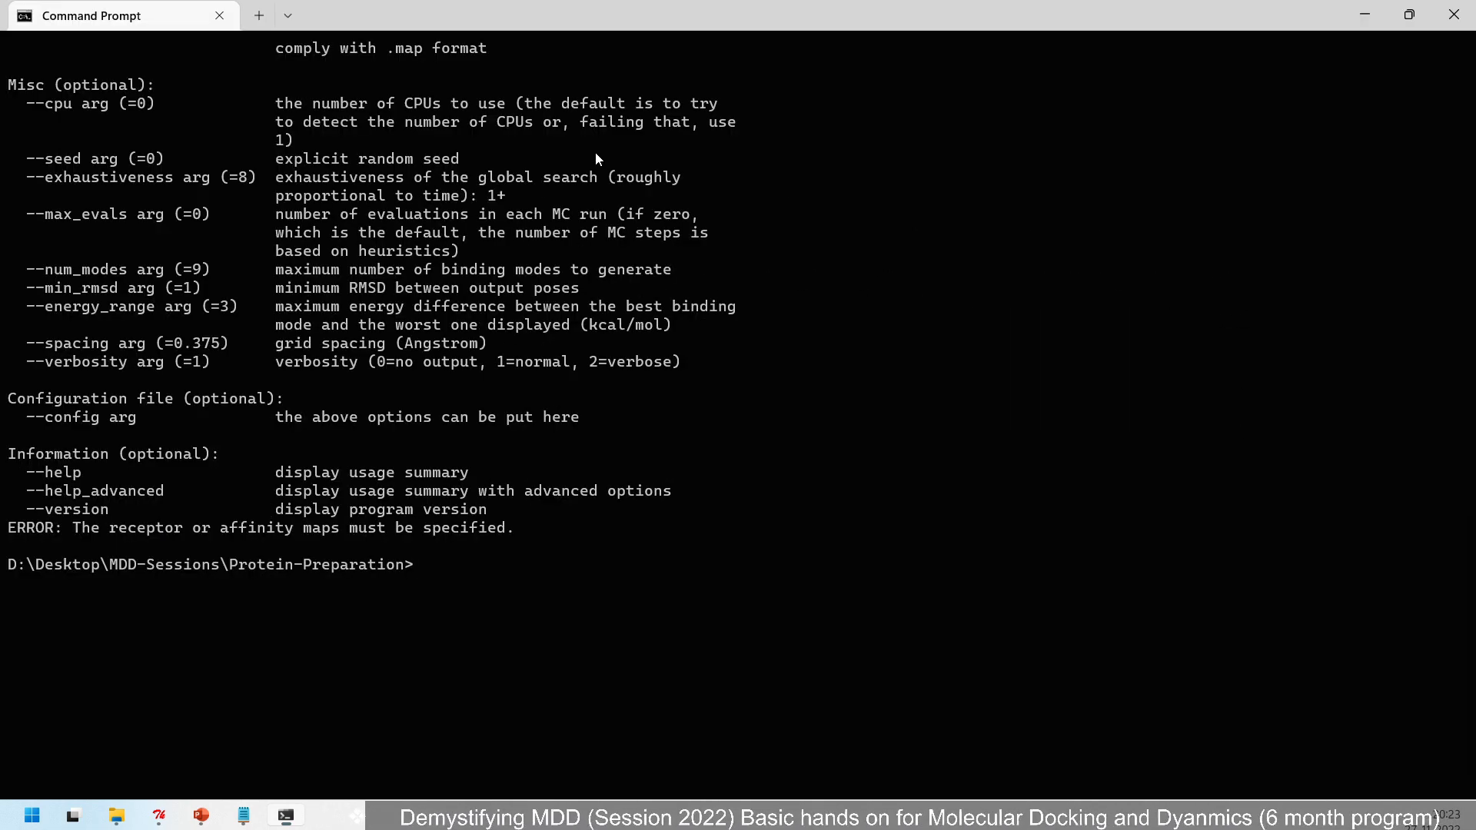
scroll(472, 329, up, 16)
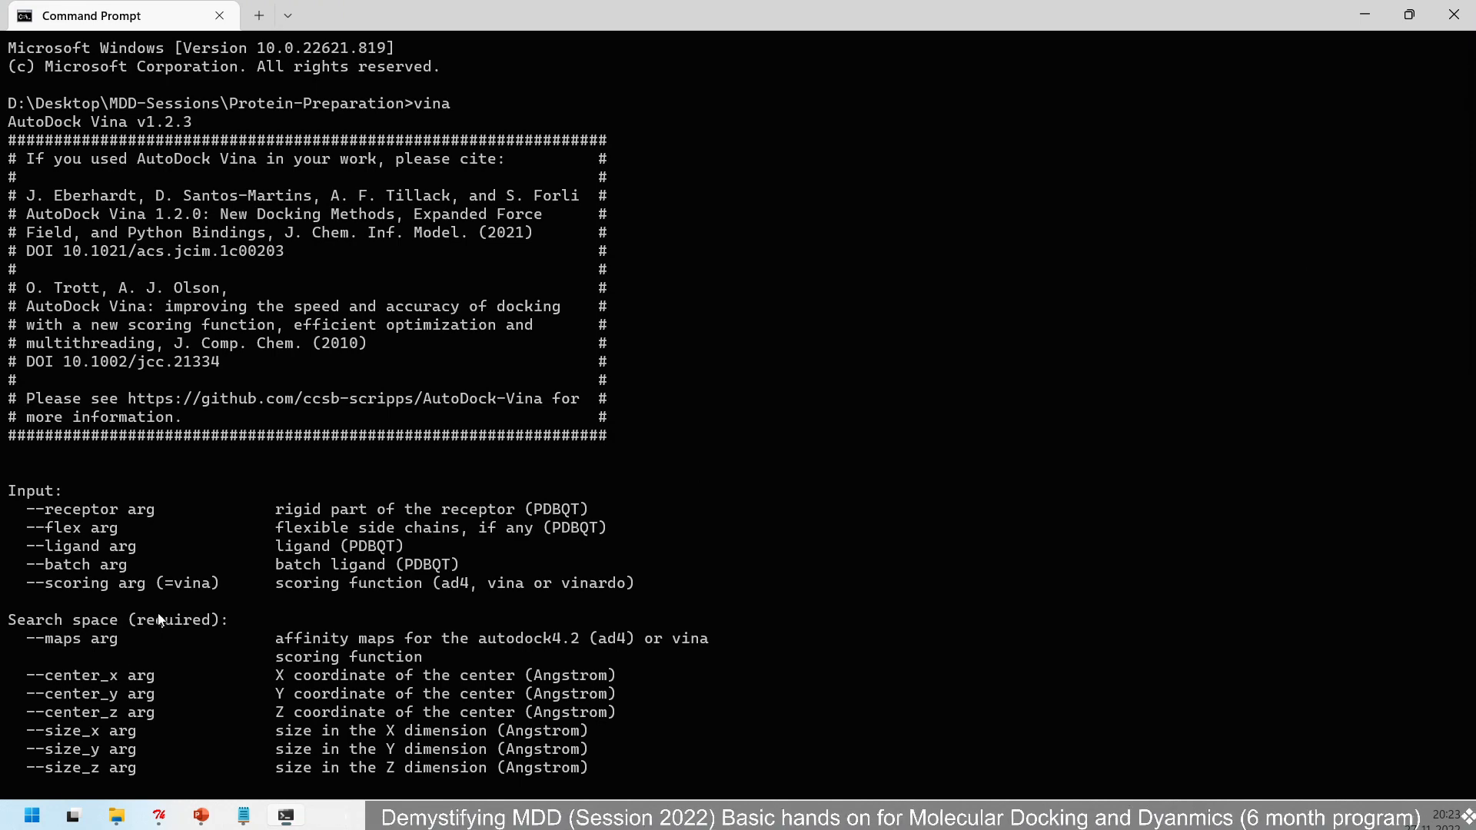
scroll(159, 619, down, 4)
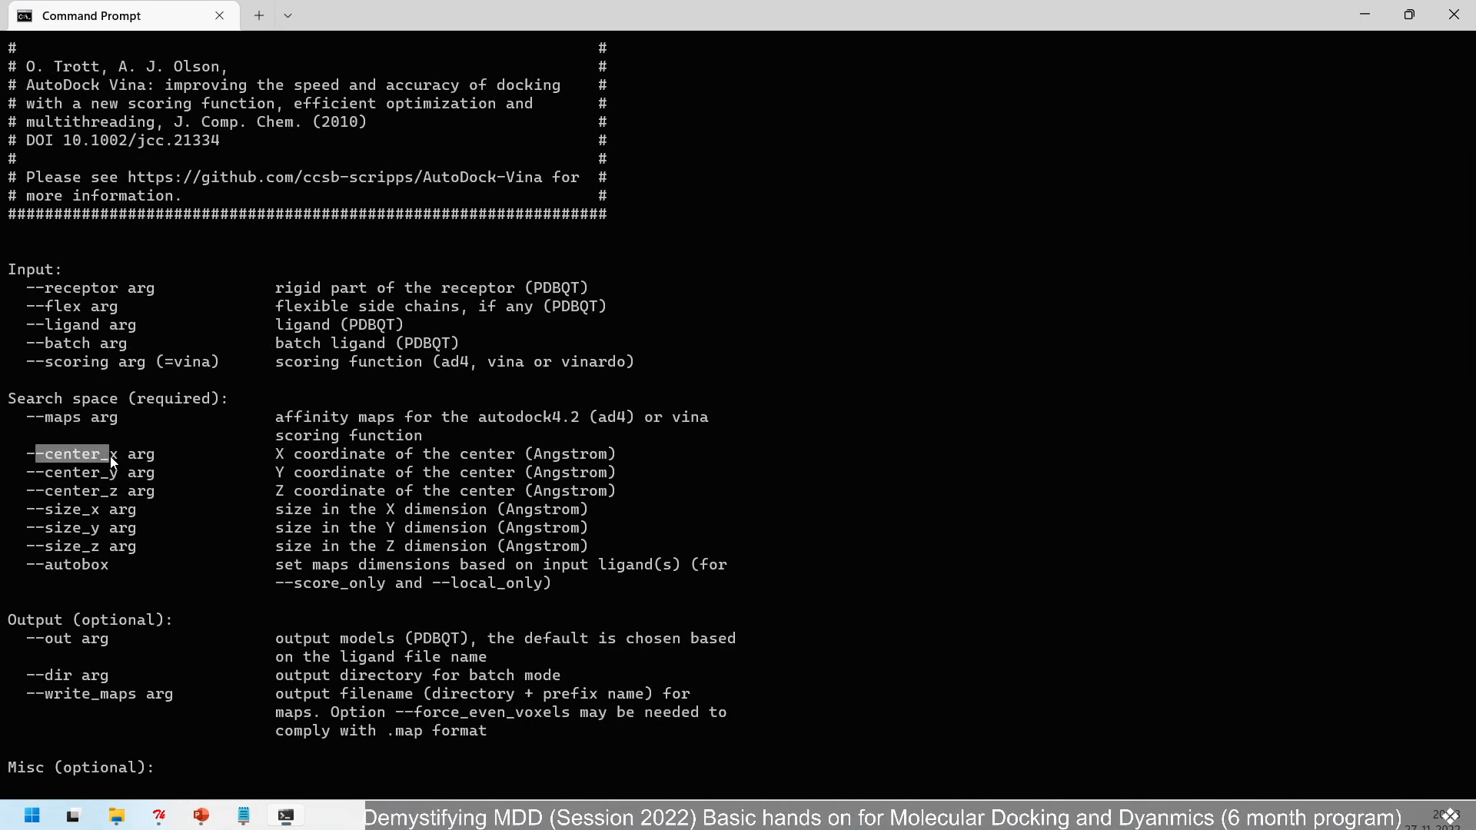
click(34, 458)
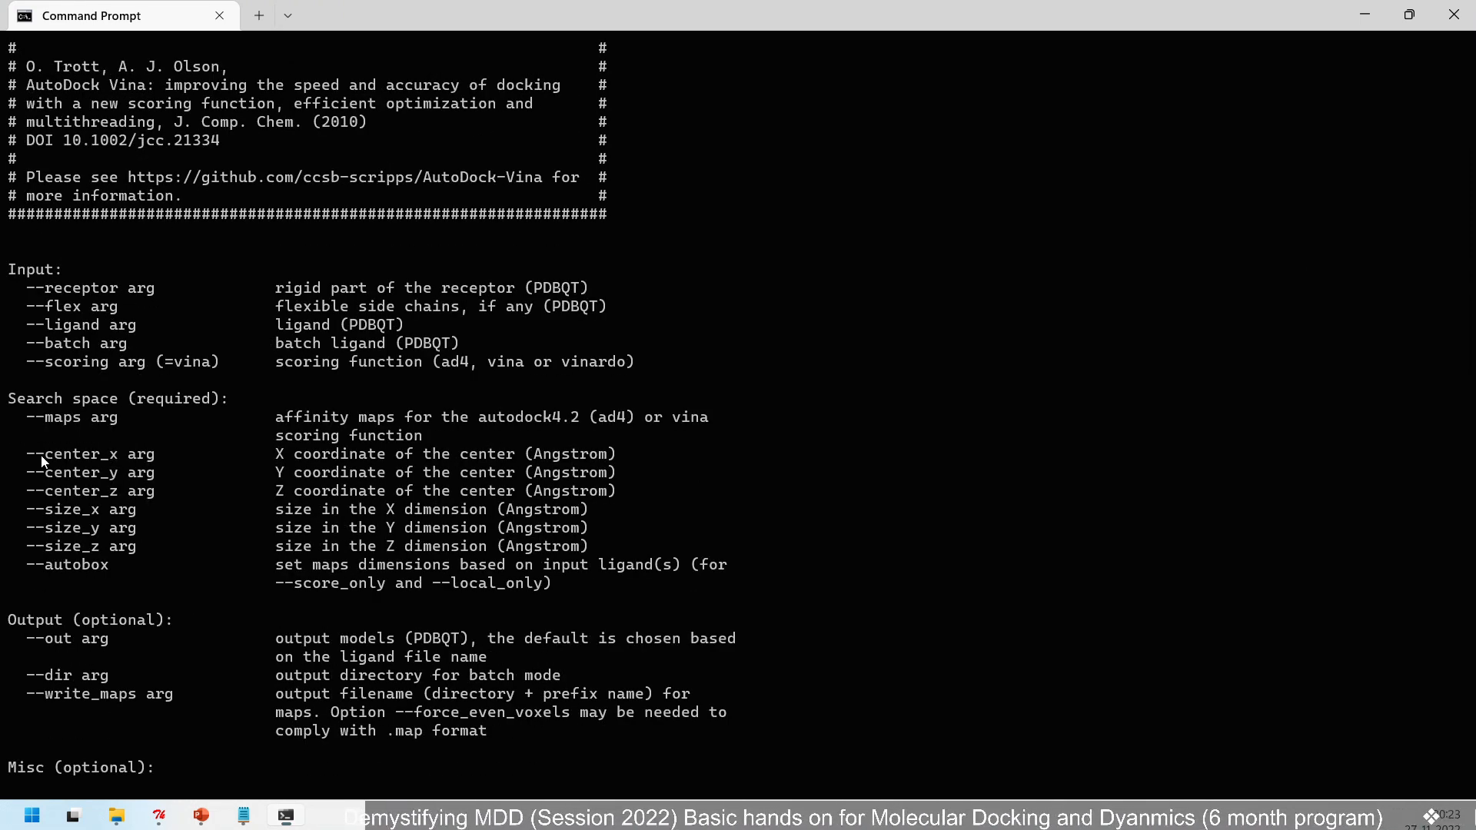
click(113, 457)
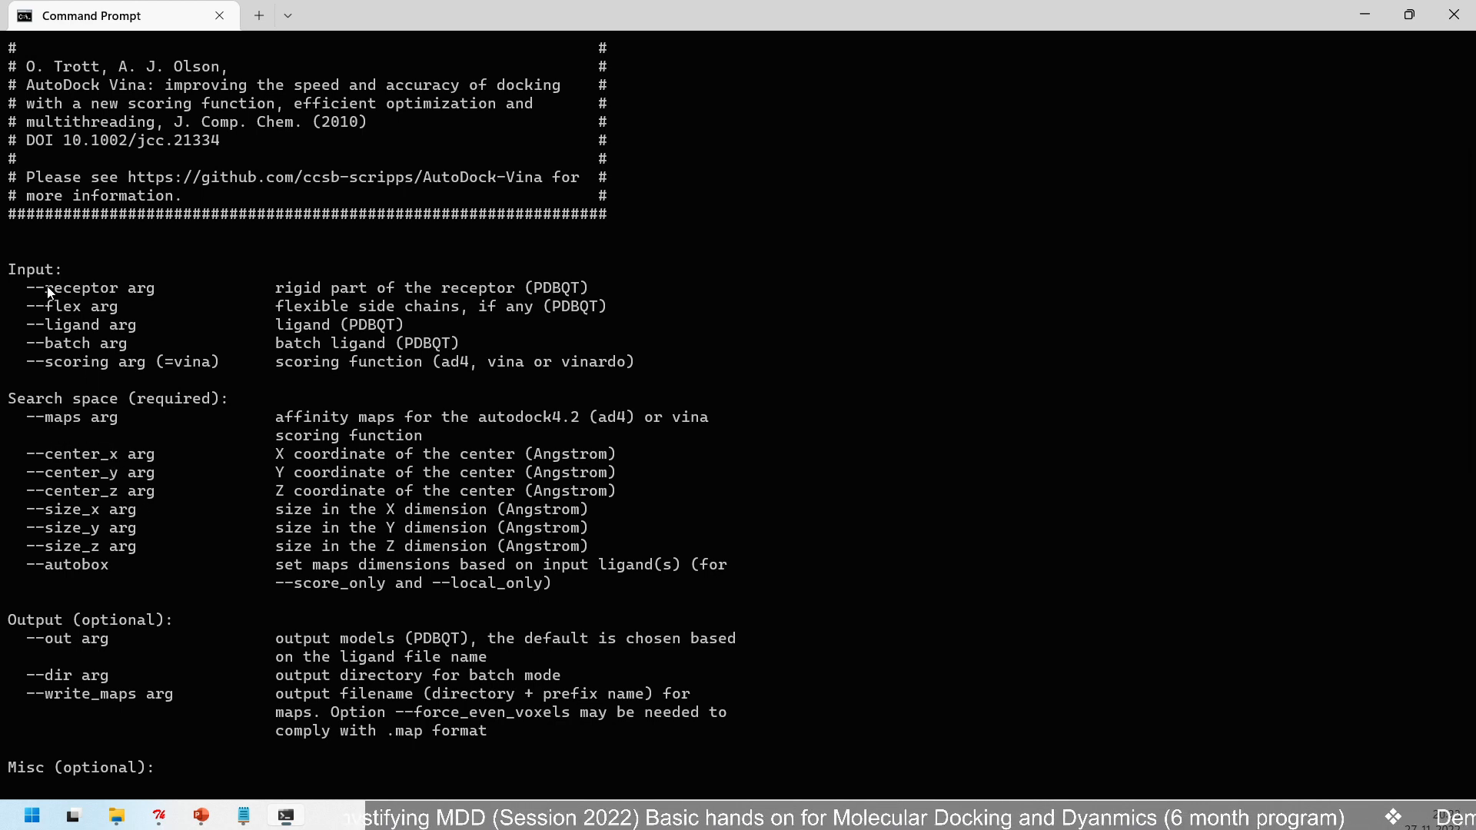
drag(45, 325, 61, 330)
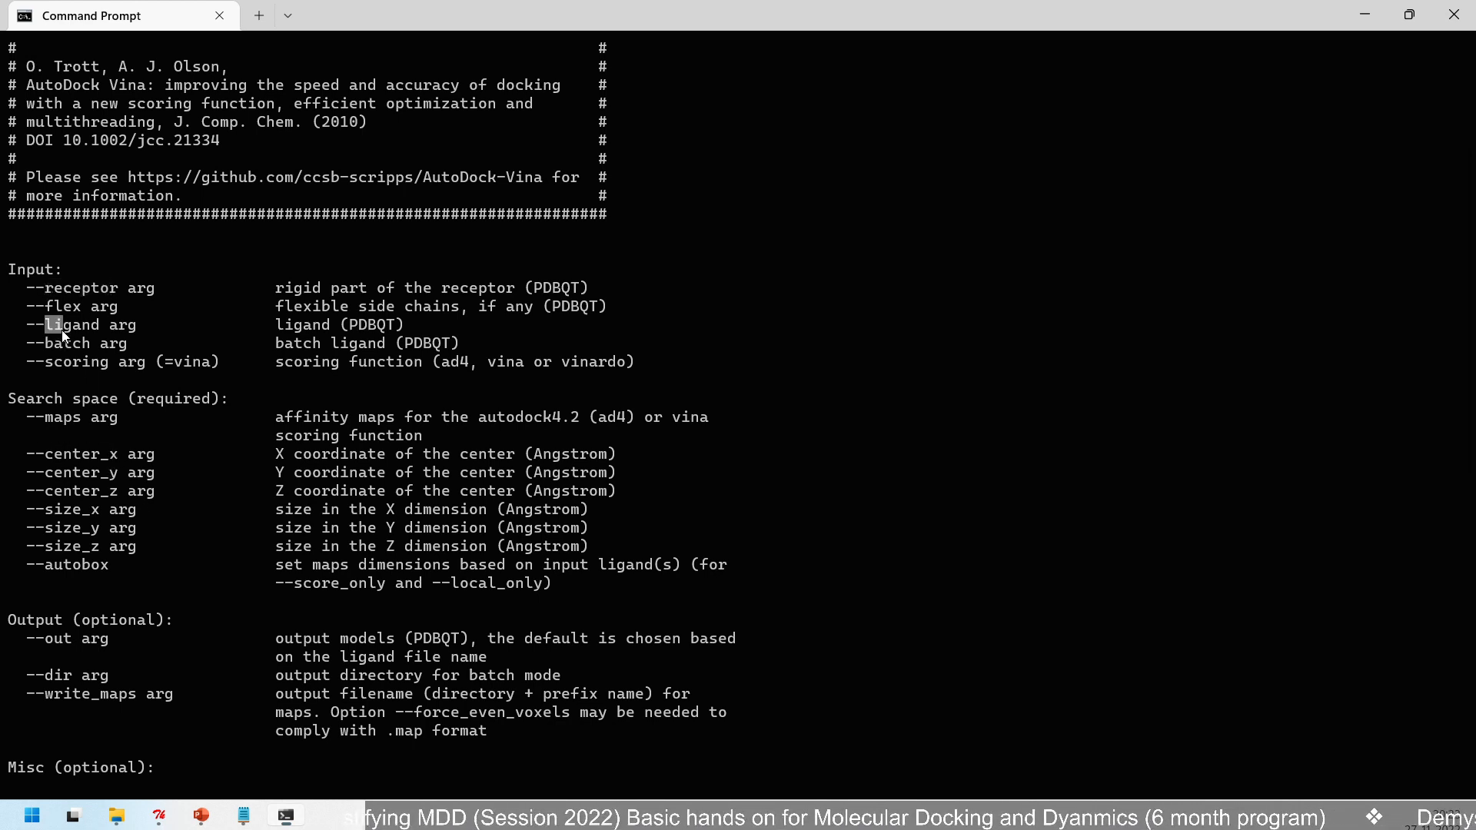
- Minimize the Command Prompt, switch to the blank Notepad window and set its text font size to 16
click(1366, 16)
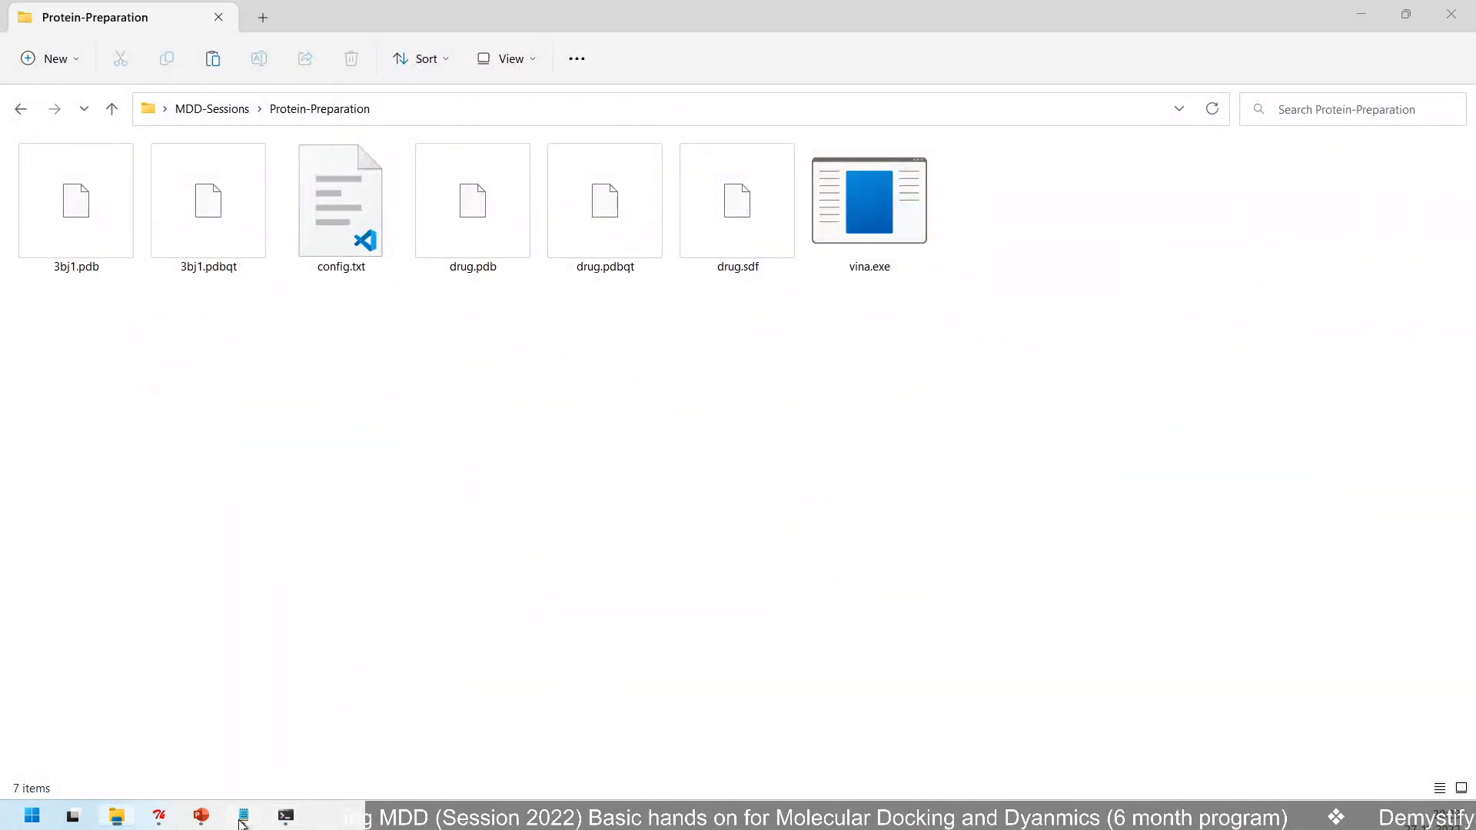
click(243, 815)
drag(465, 433, 582, 255)
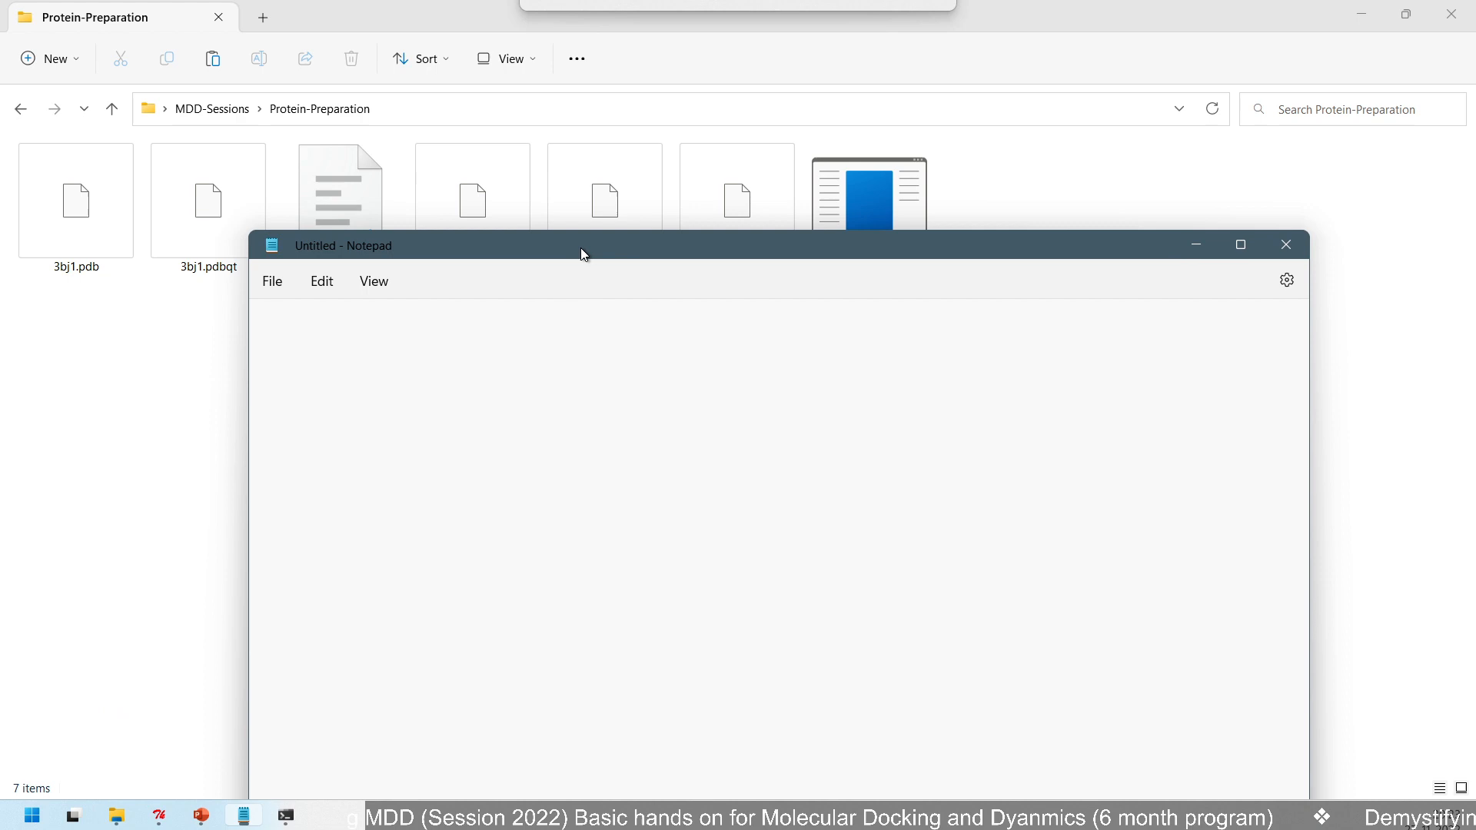
click(323, 285)
click(344, 704)
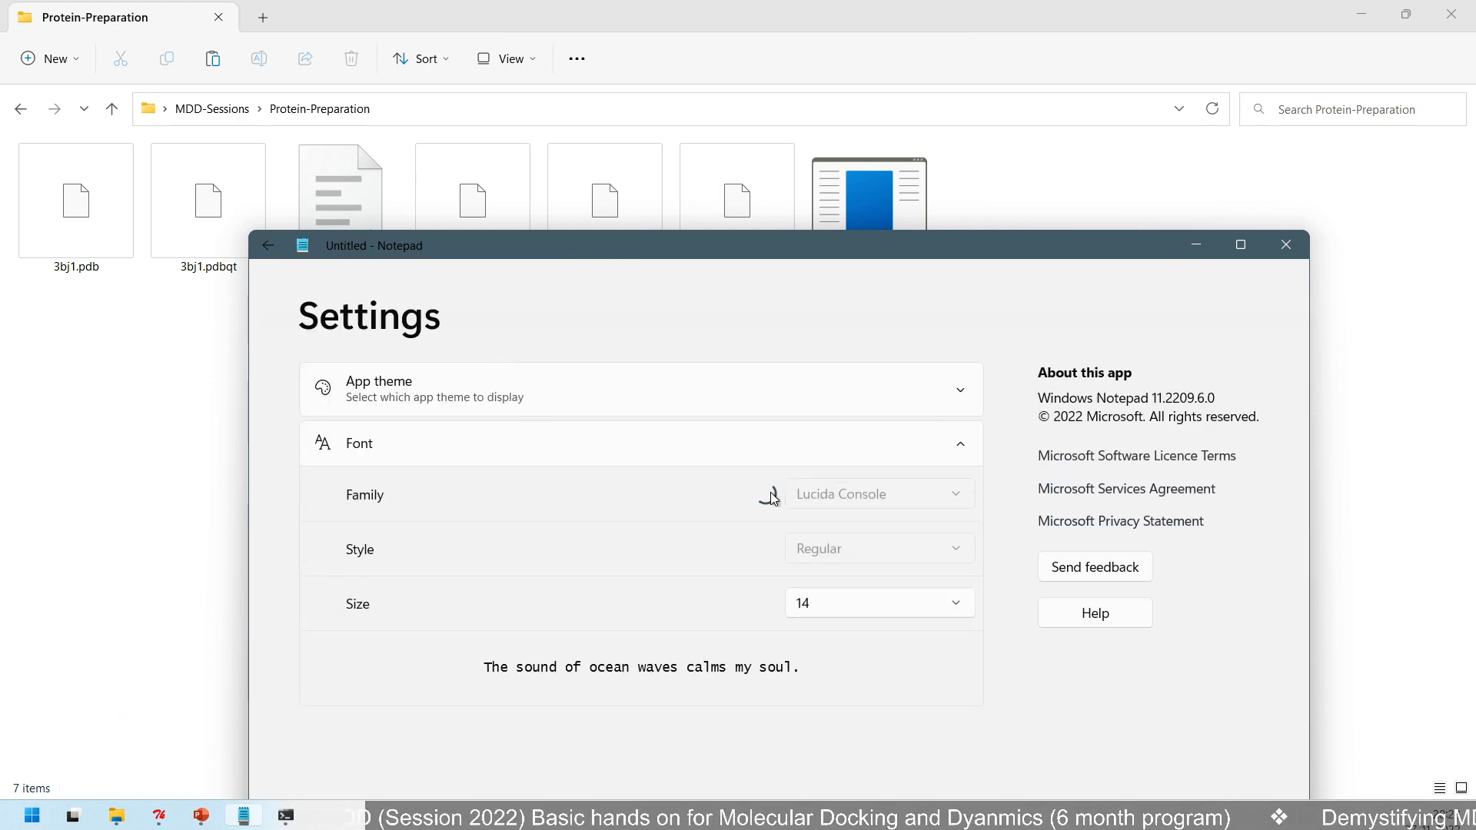
click(856, 608)
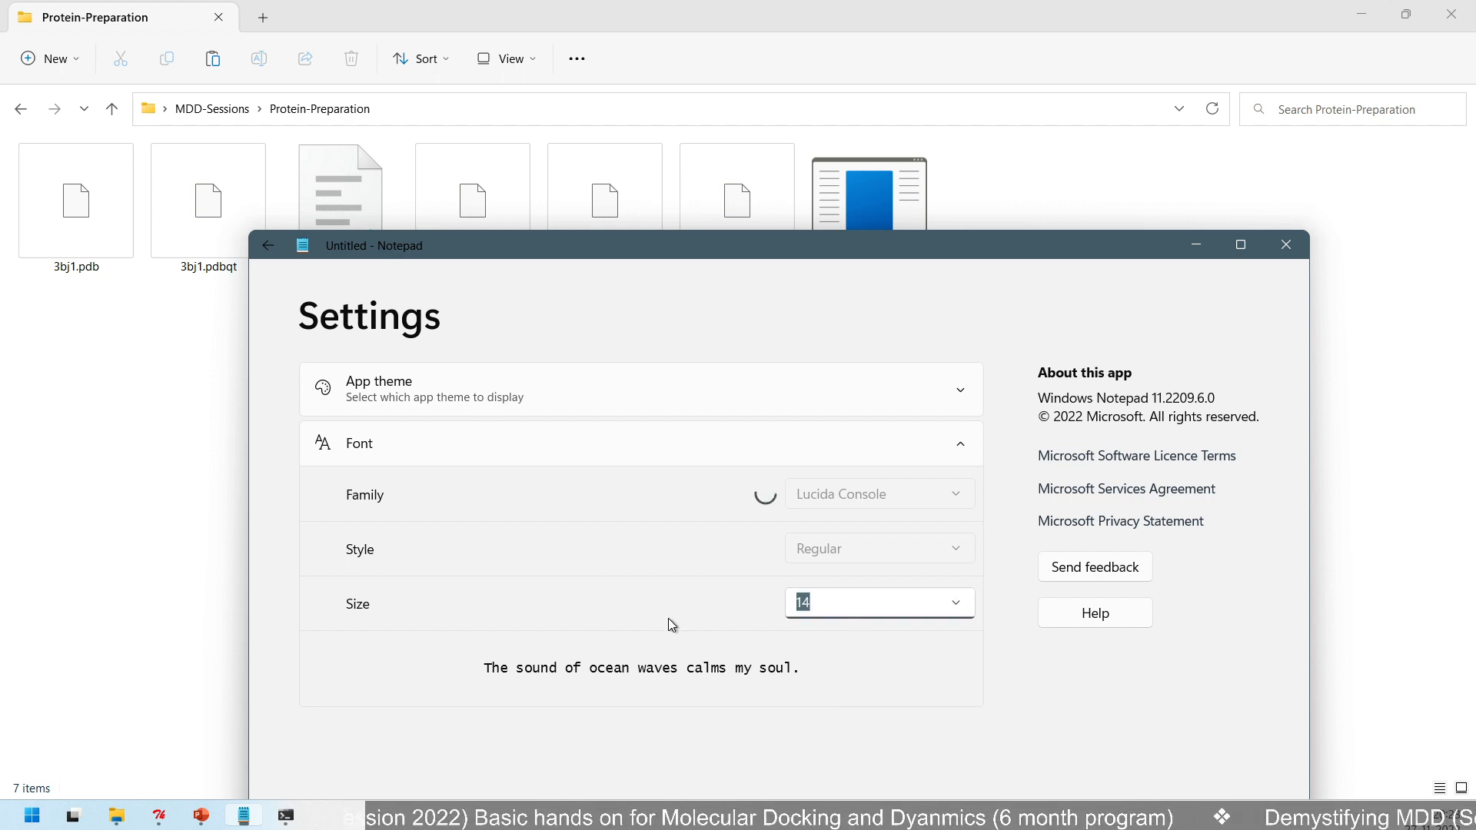
text(16)
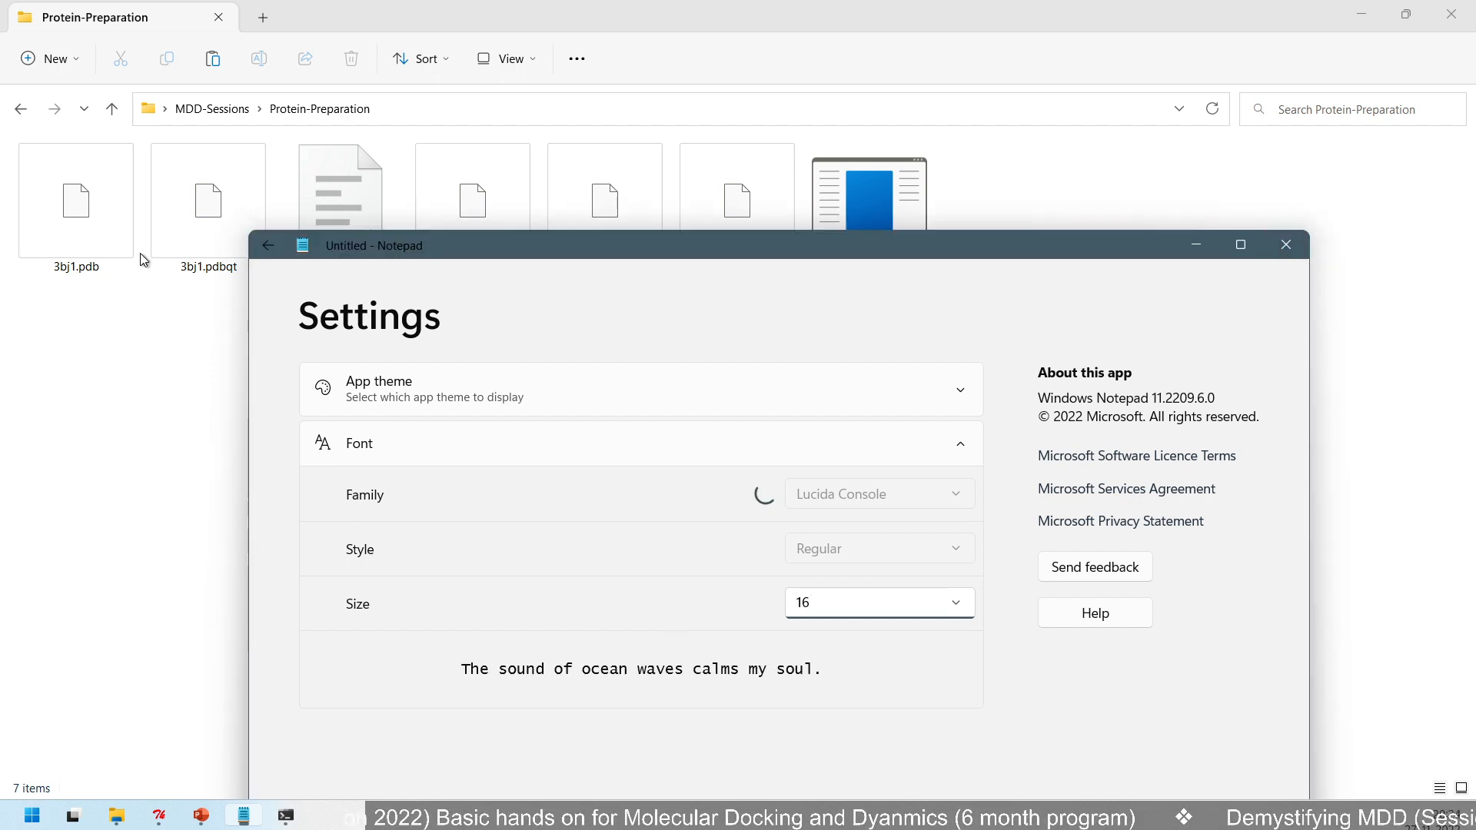
click(270, 246)
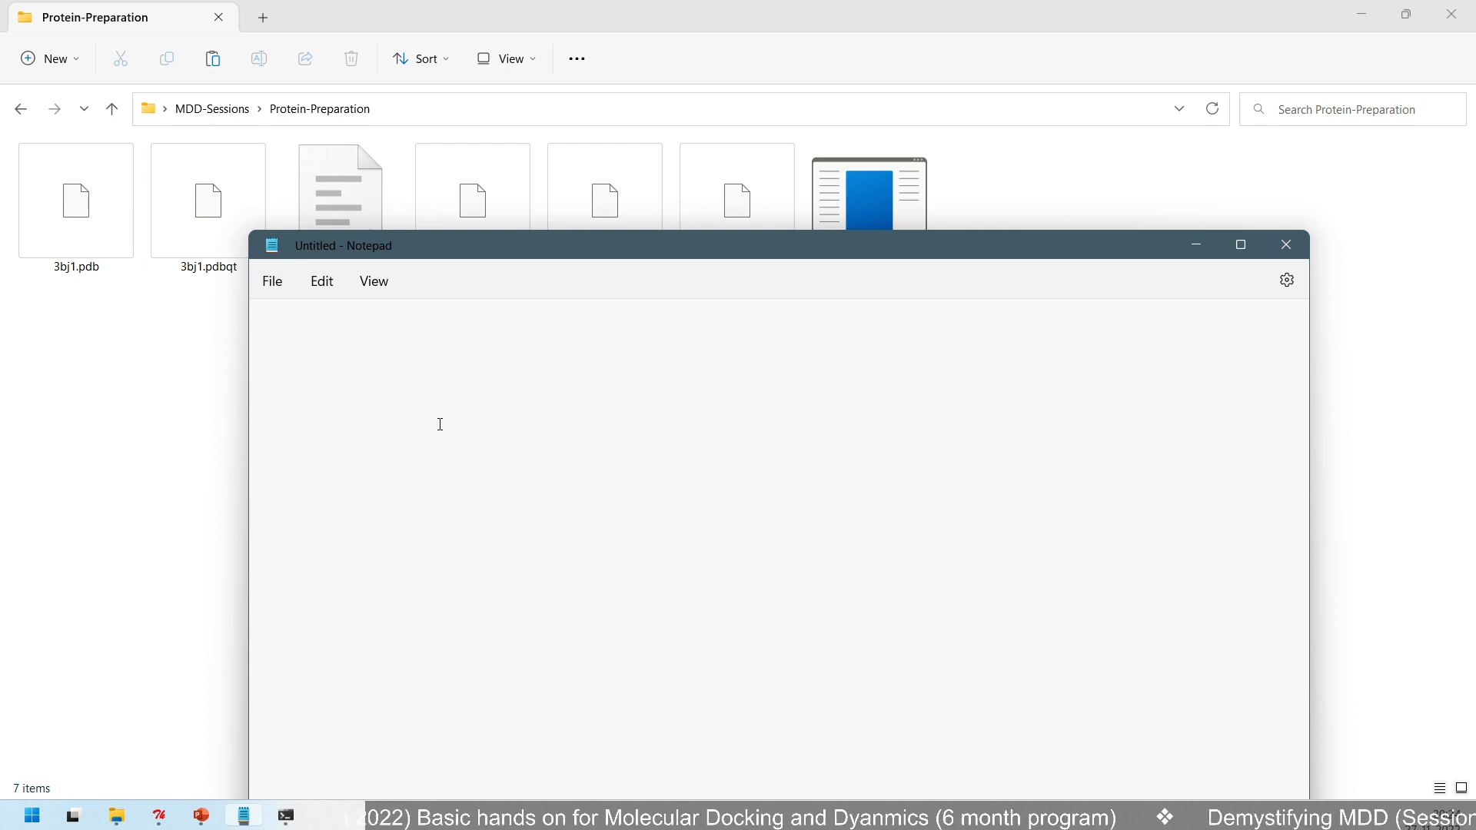
- Begin the docking command with vina.exe in the blank note and place the window below the folder's files
text(vina)
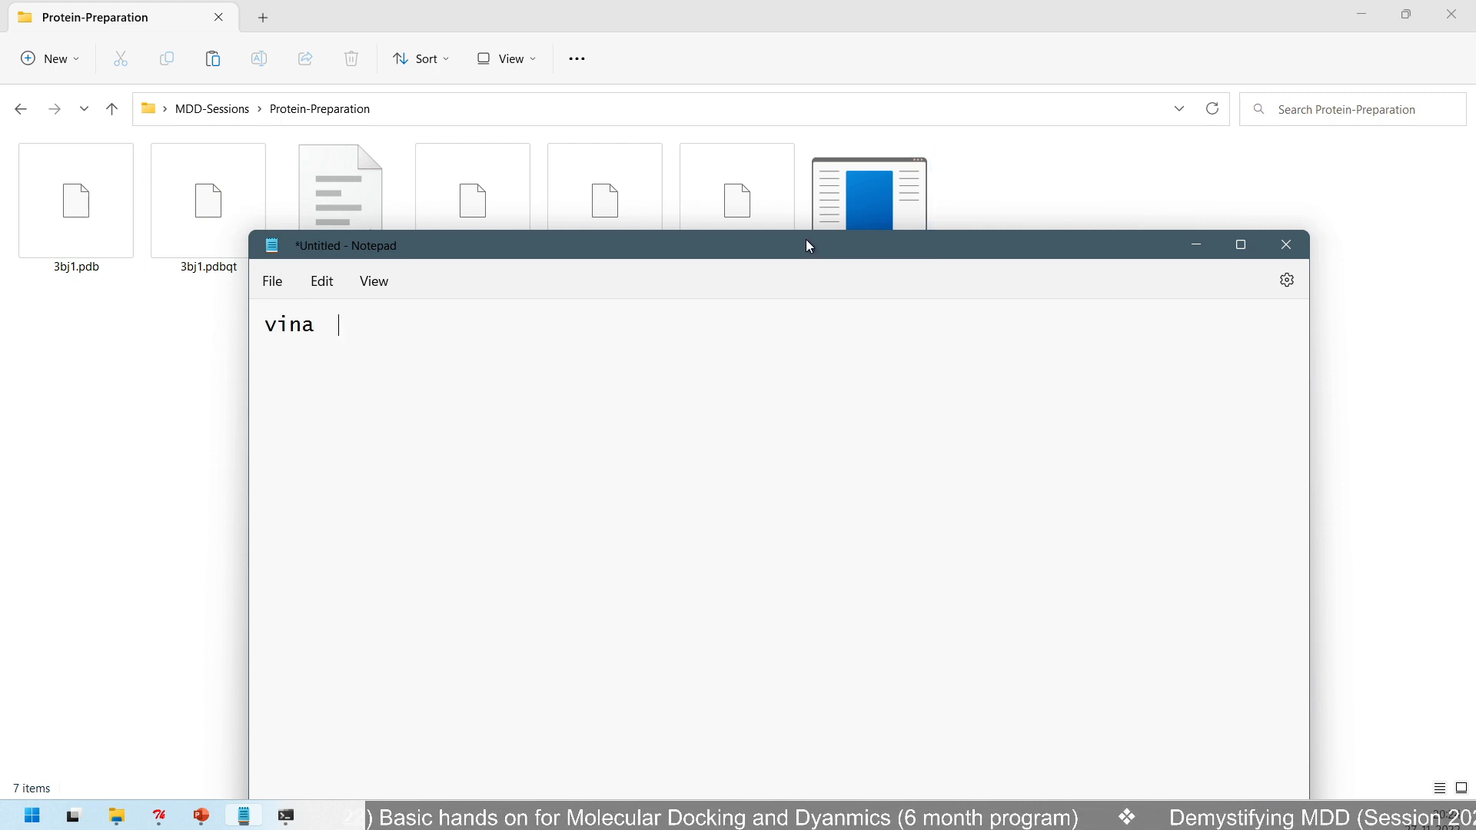
drag(806, 238, 812, 368)
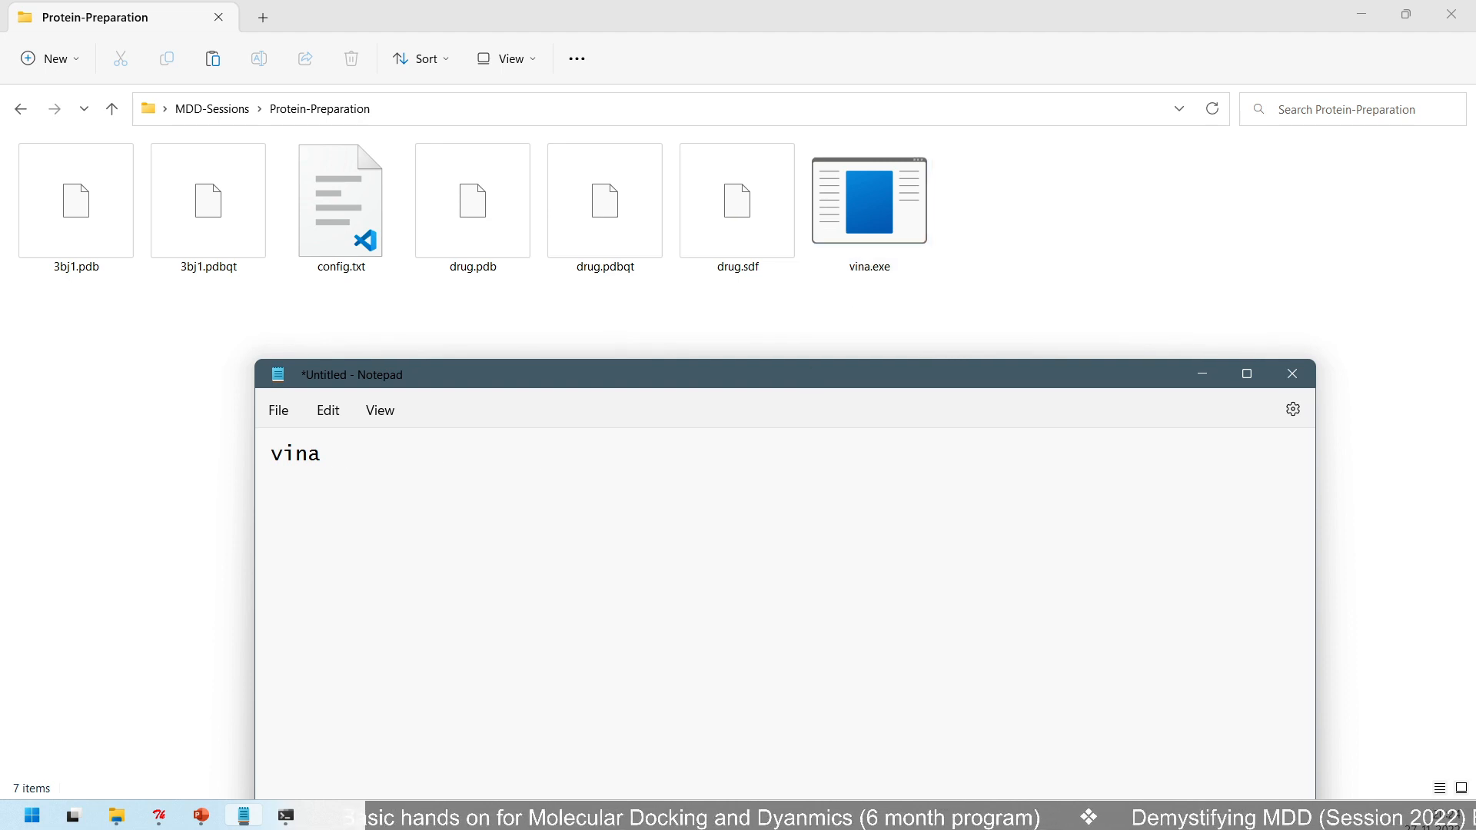
key(BackSpace)
key(BackSpace)
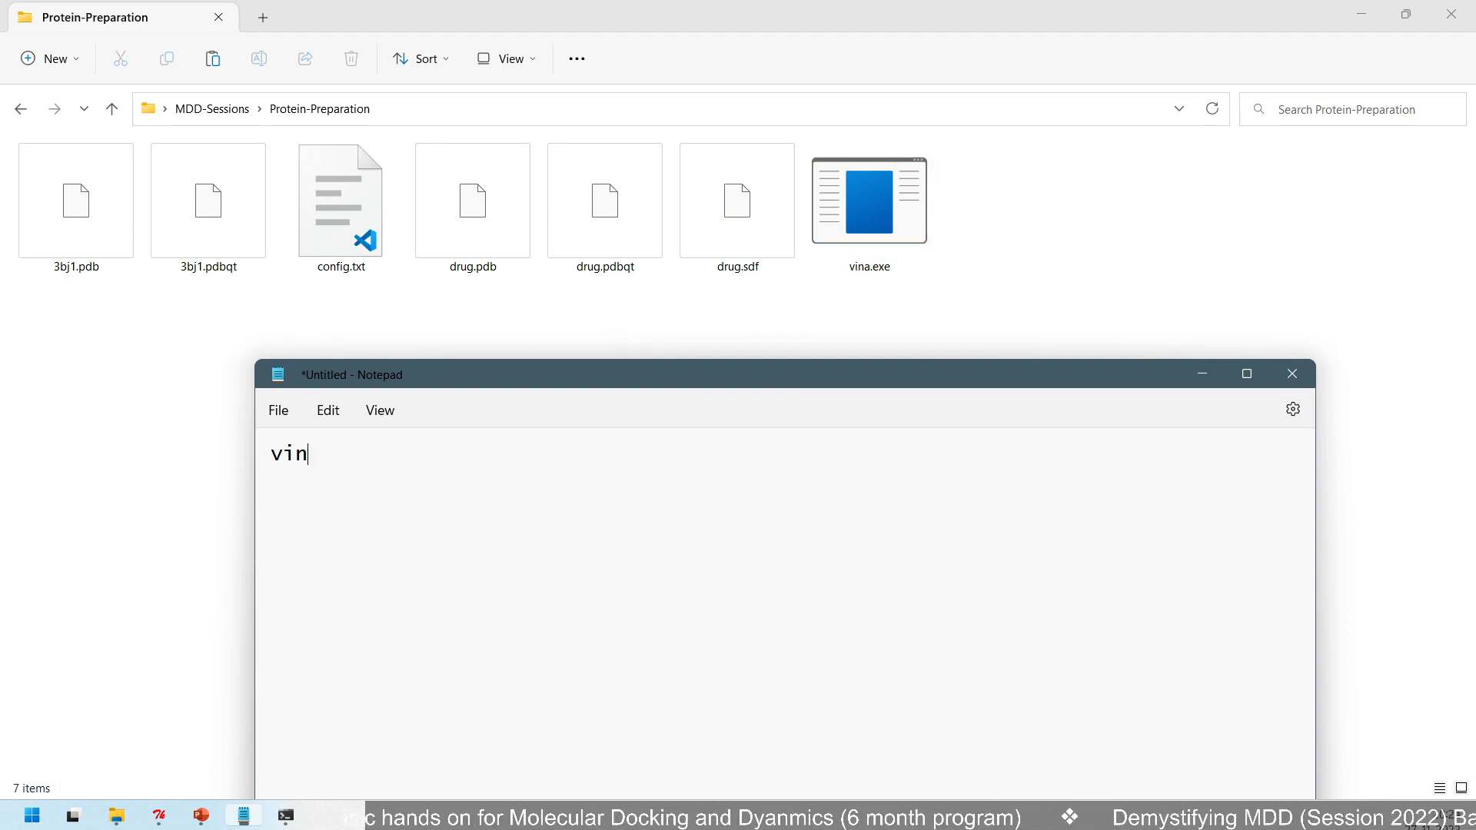
text(a.ex)
key(alt)
key(e)
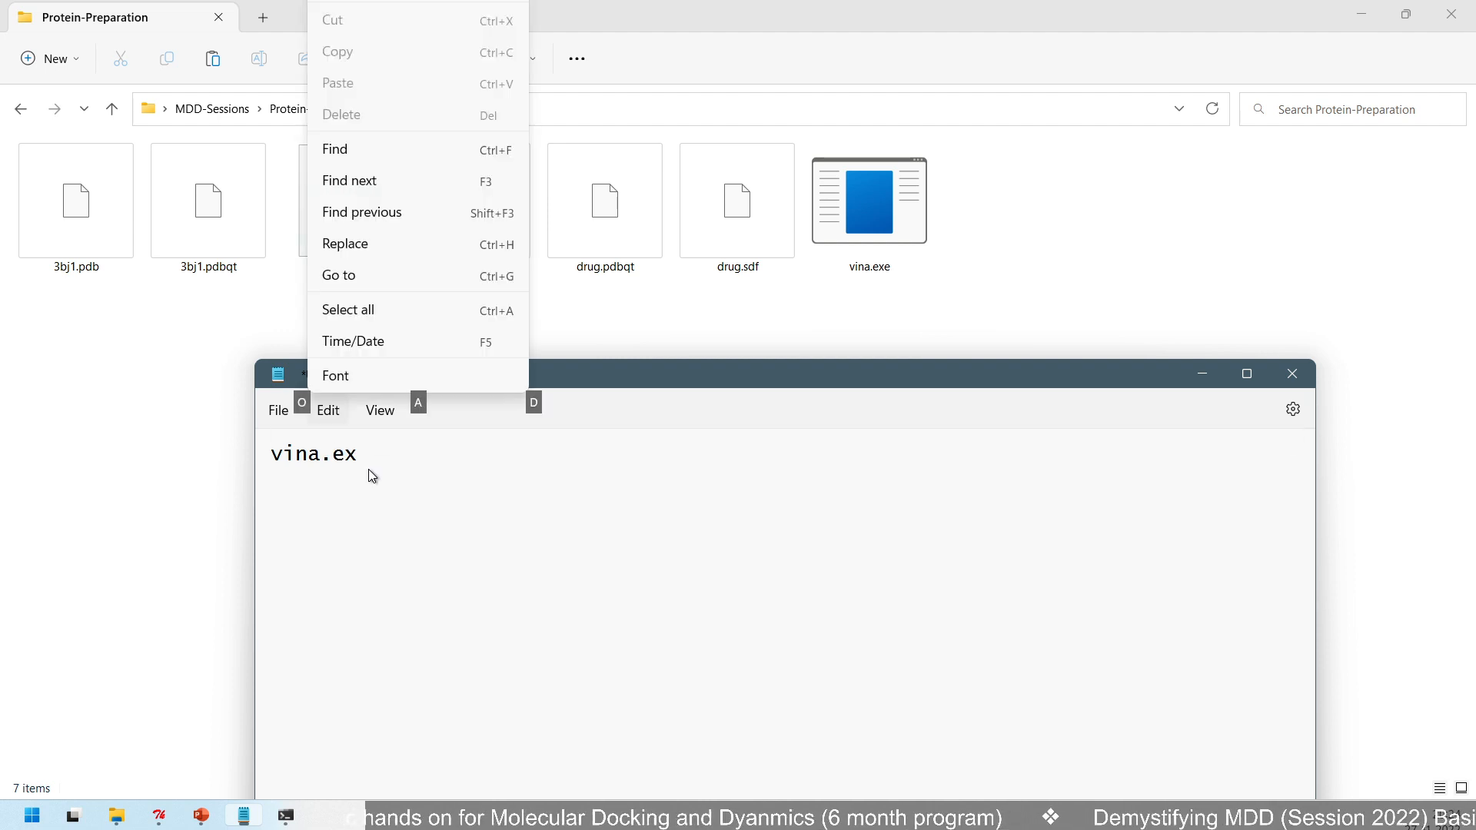
key(Escape)
text(e)
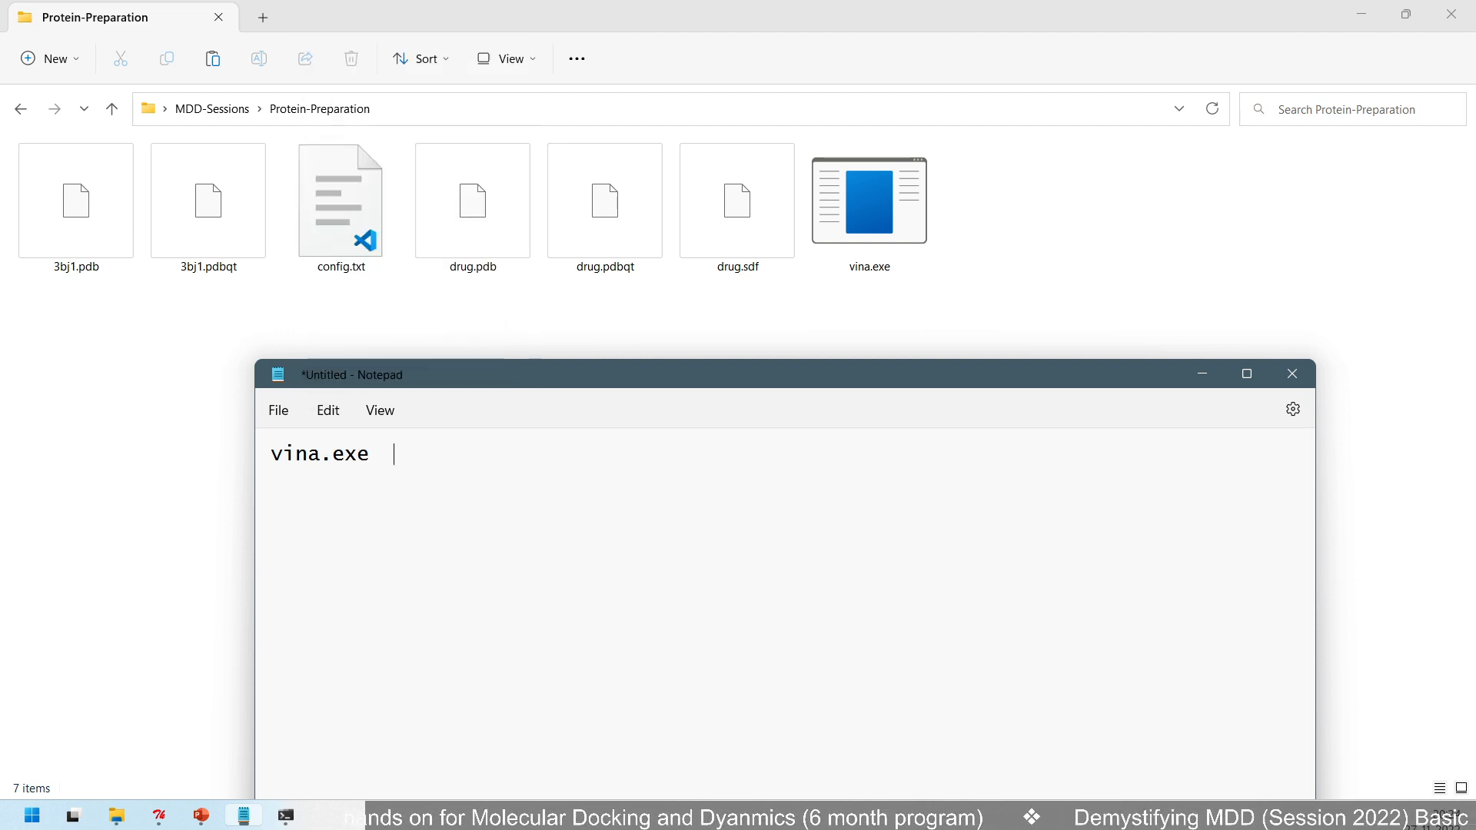
text(   --)
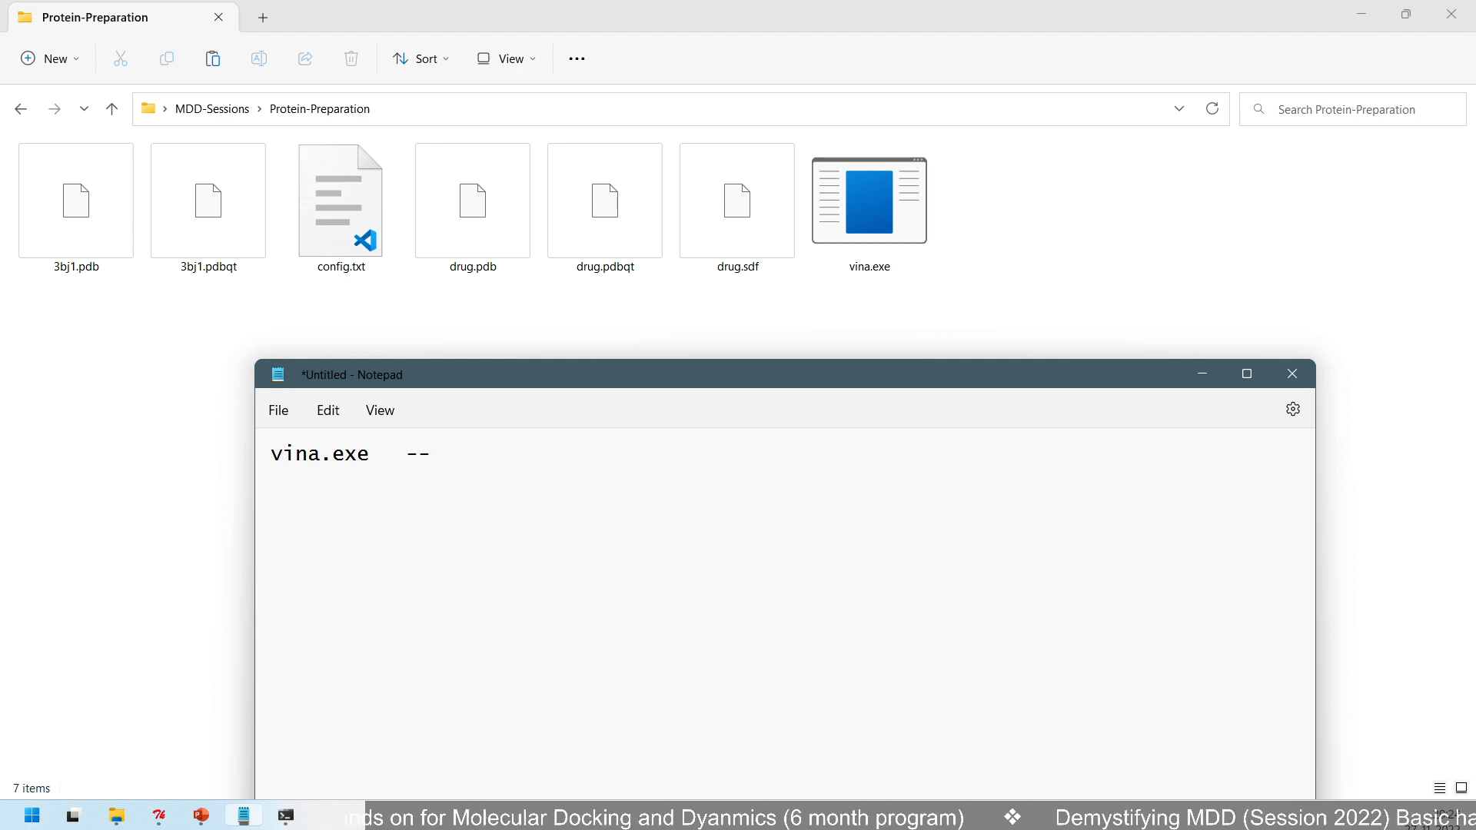
text(receptor)
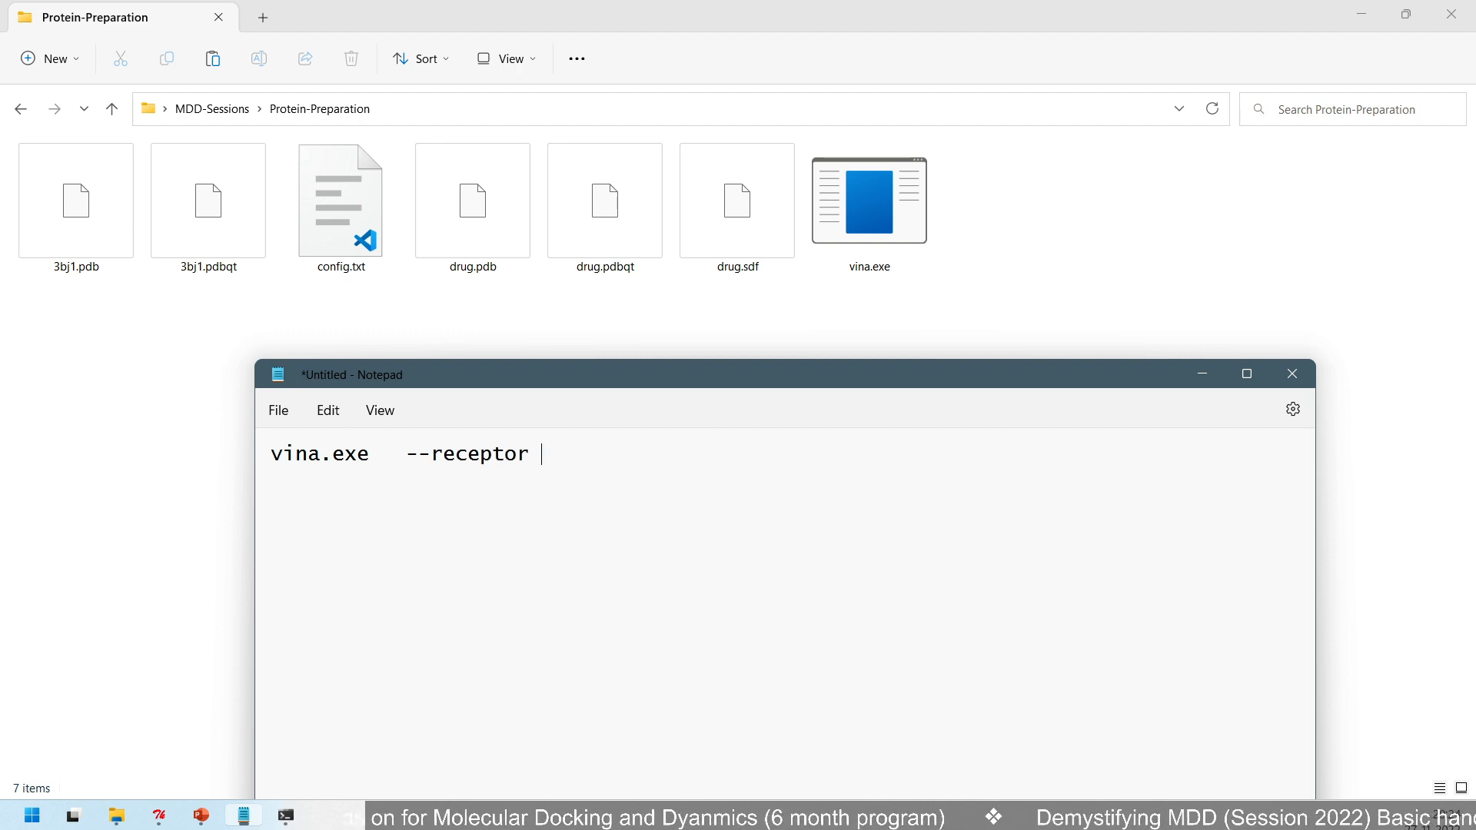
text( re)
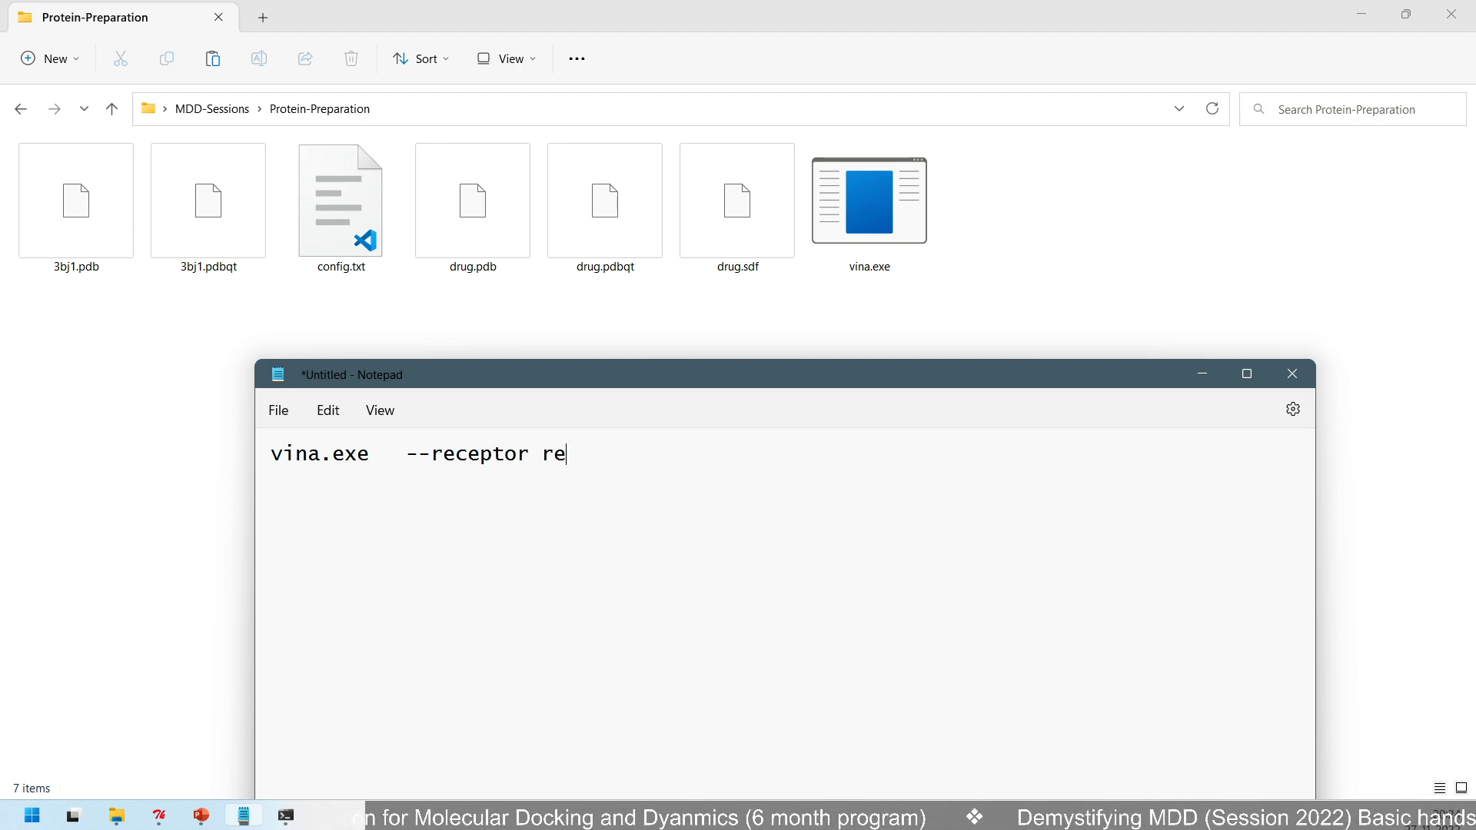
- Add the receptor option to the command as --receptor 3bj1.pdbqt
key(BackSpace)
key(BackSpace)
text(2)
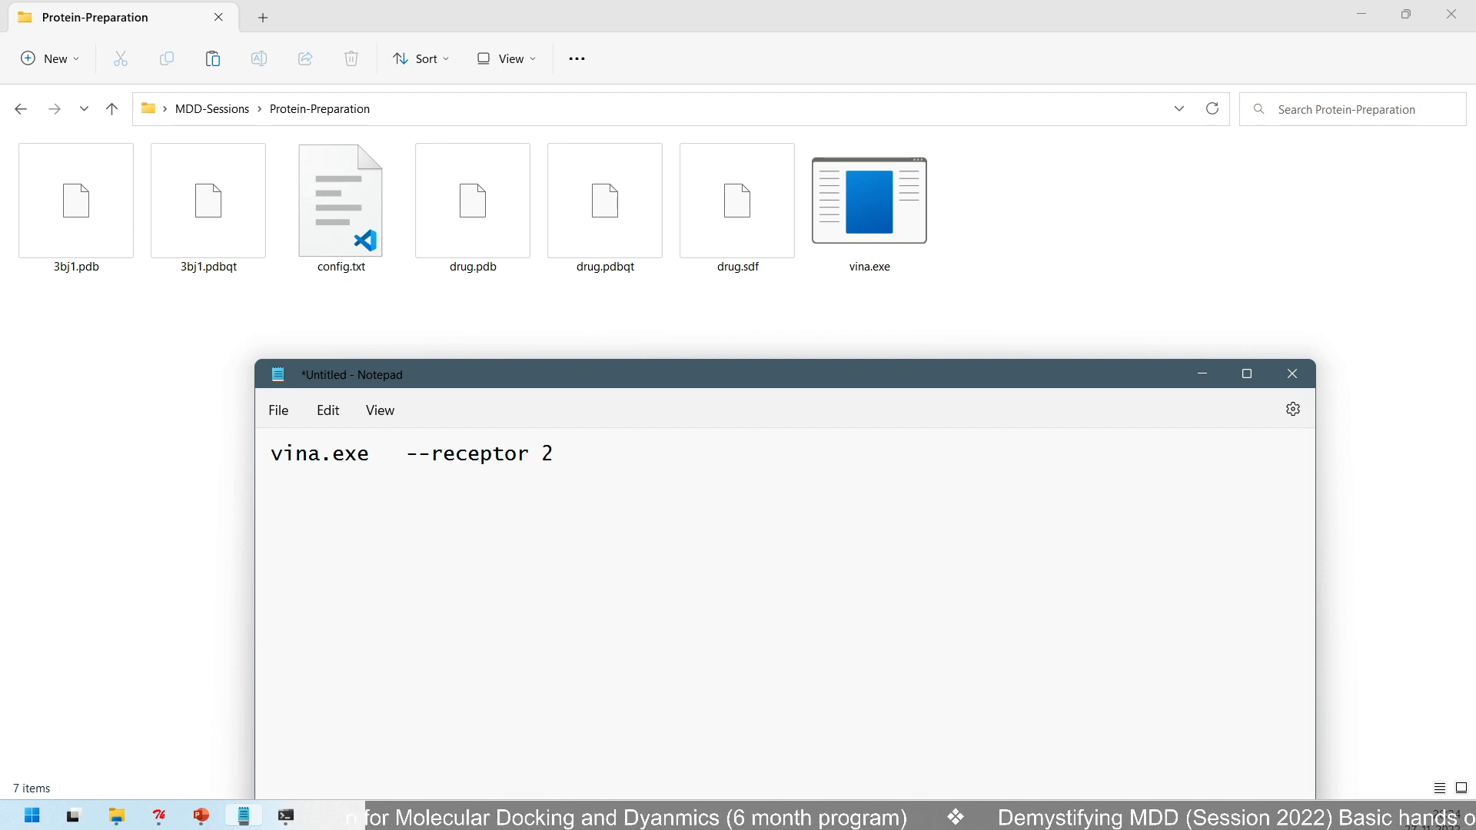
key(BackSpace)
text(3)
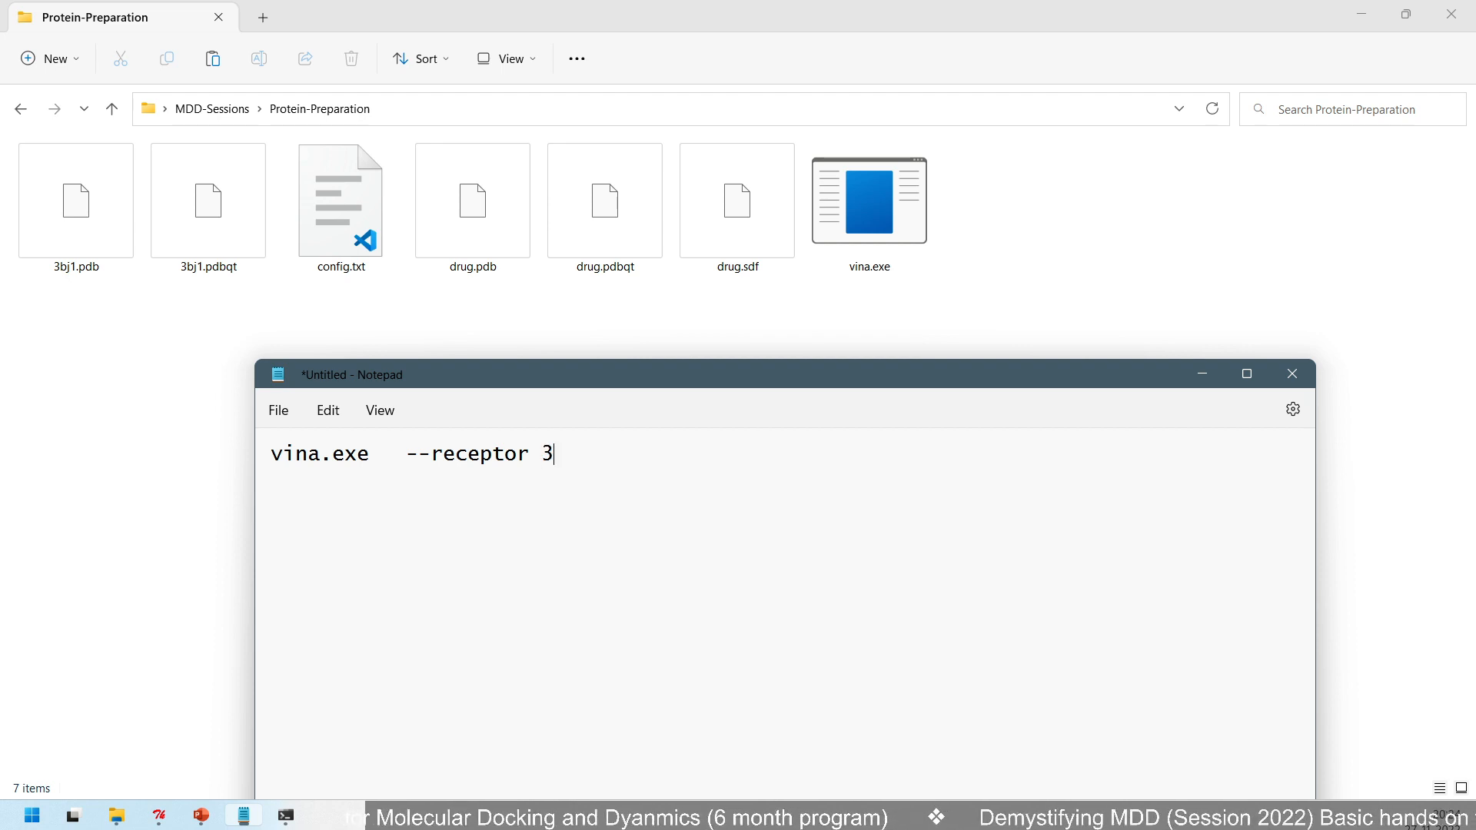
text(bj)
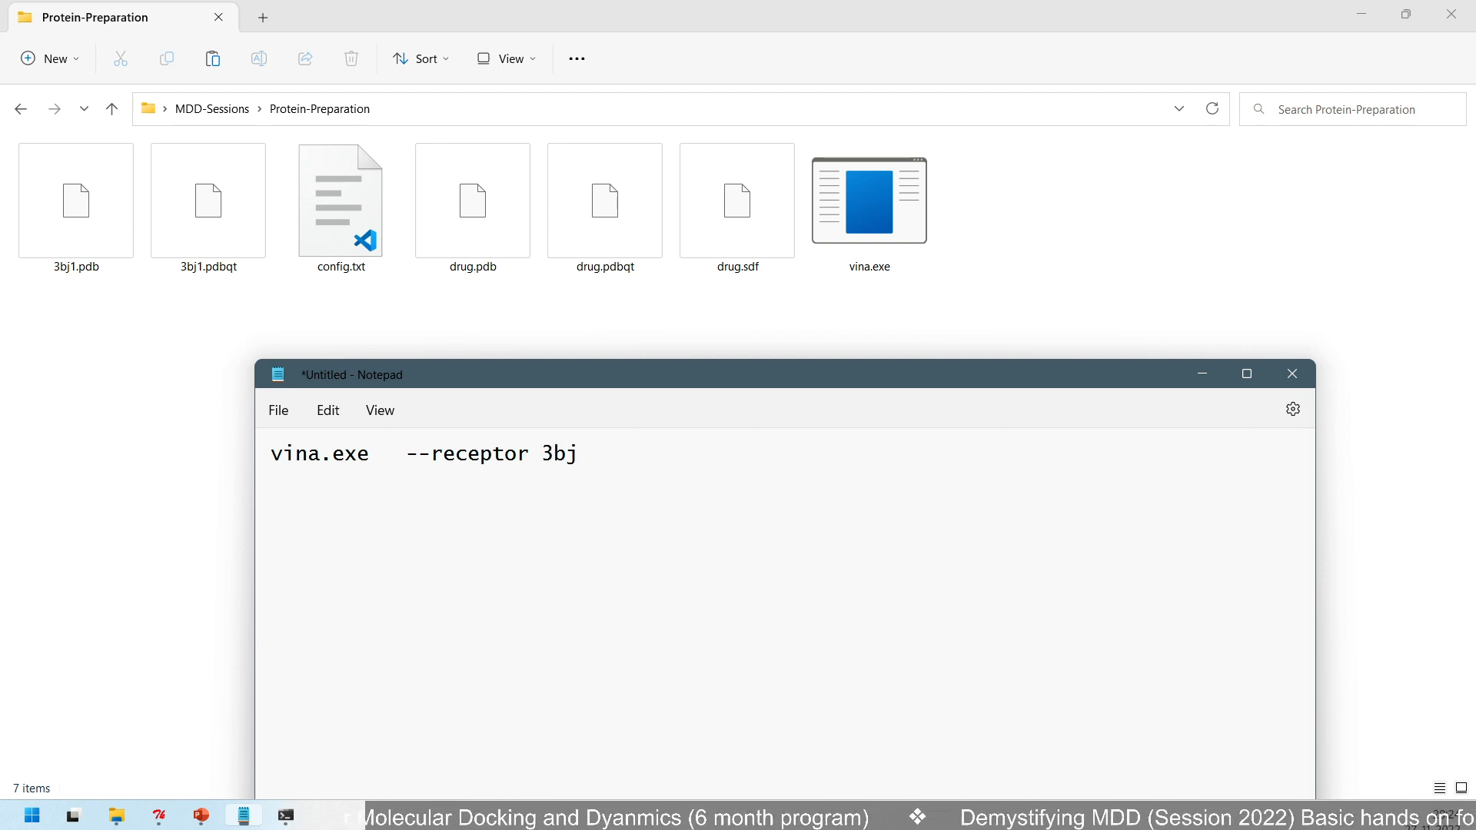
text(1.pd)
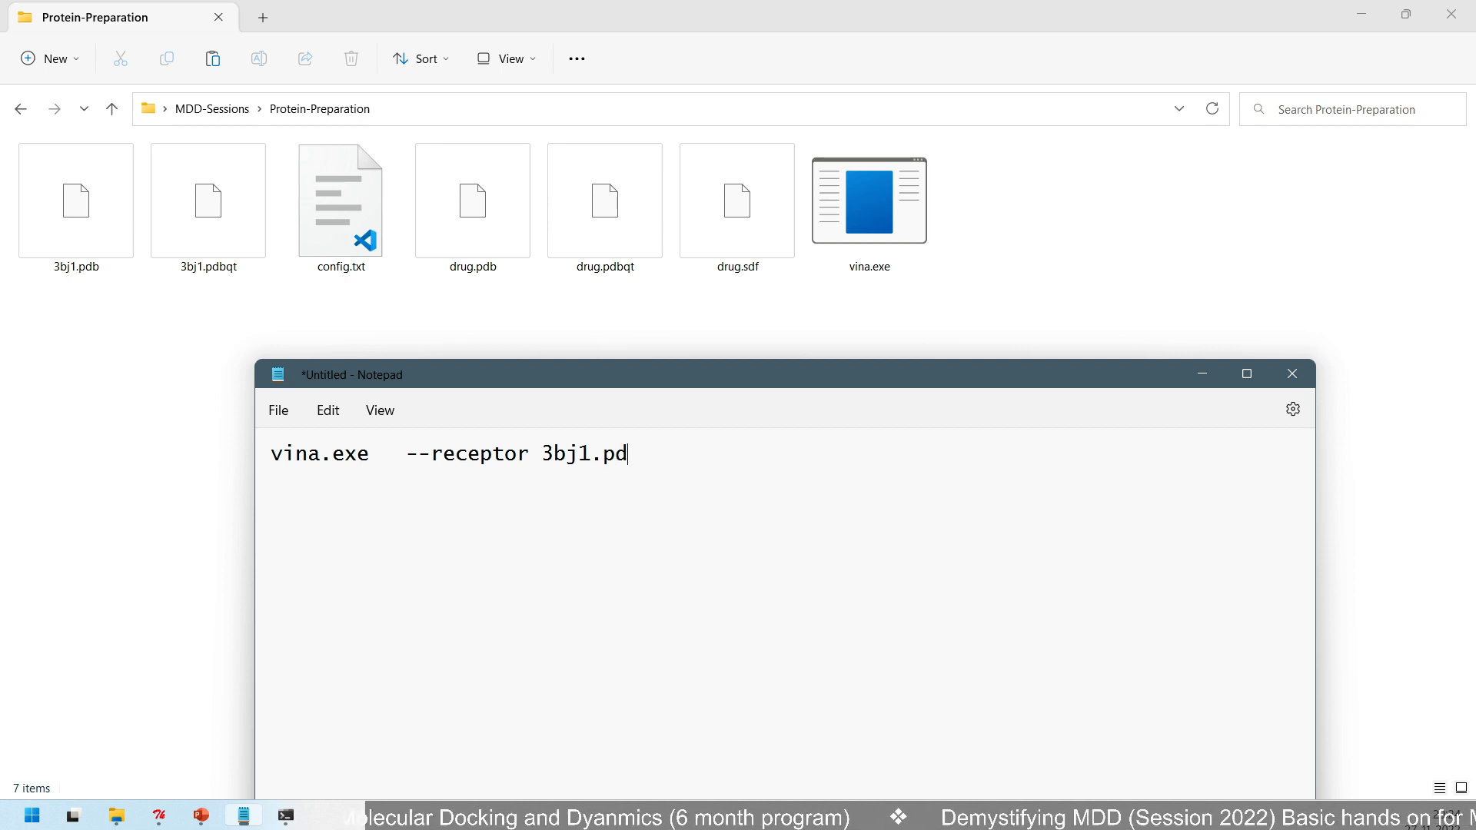
text(bqt)
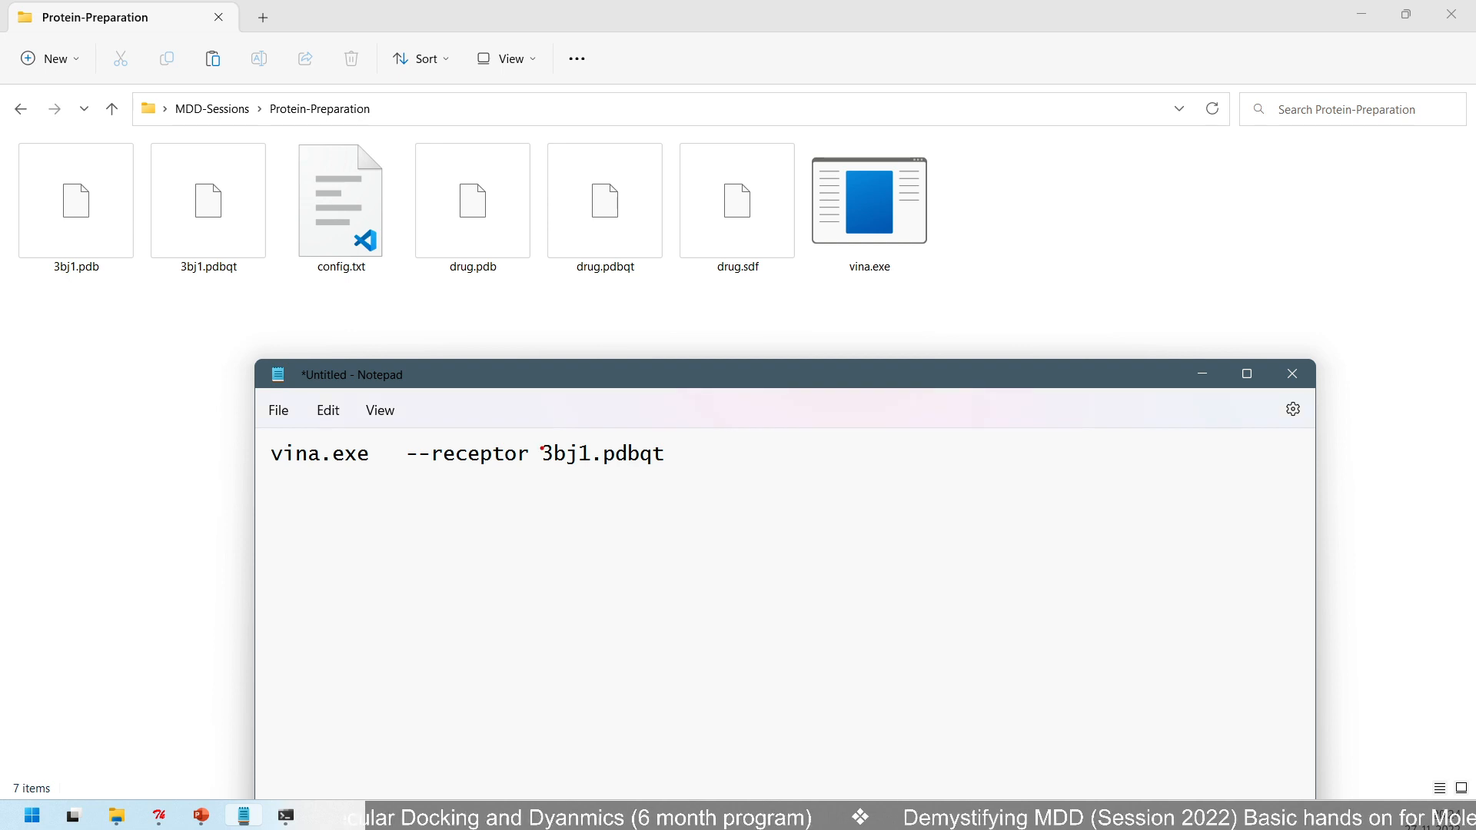
mouse_move(253, 431)
mouse_down()
mouse_move(348, 487)
mouse_move(391, 482)
mouse_up()
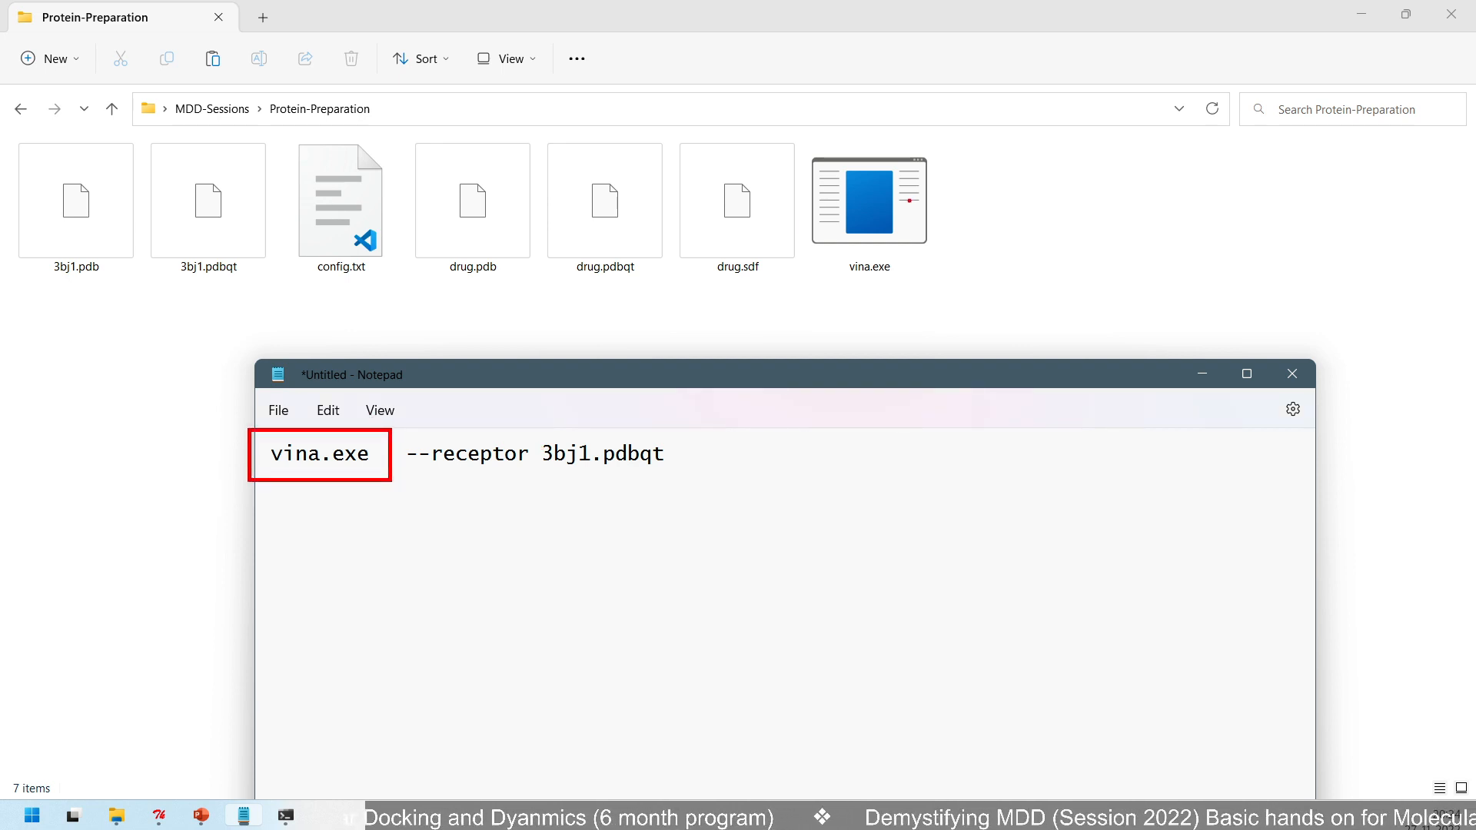
drag(854, 283, 386, 425)
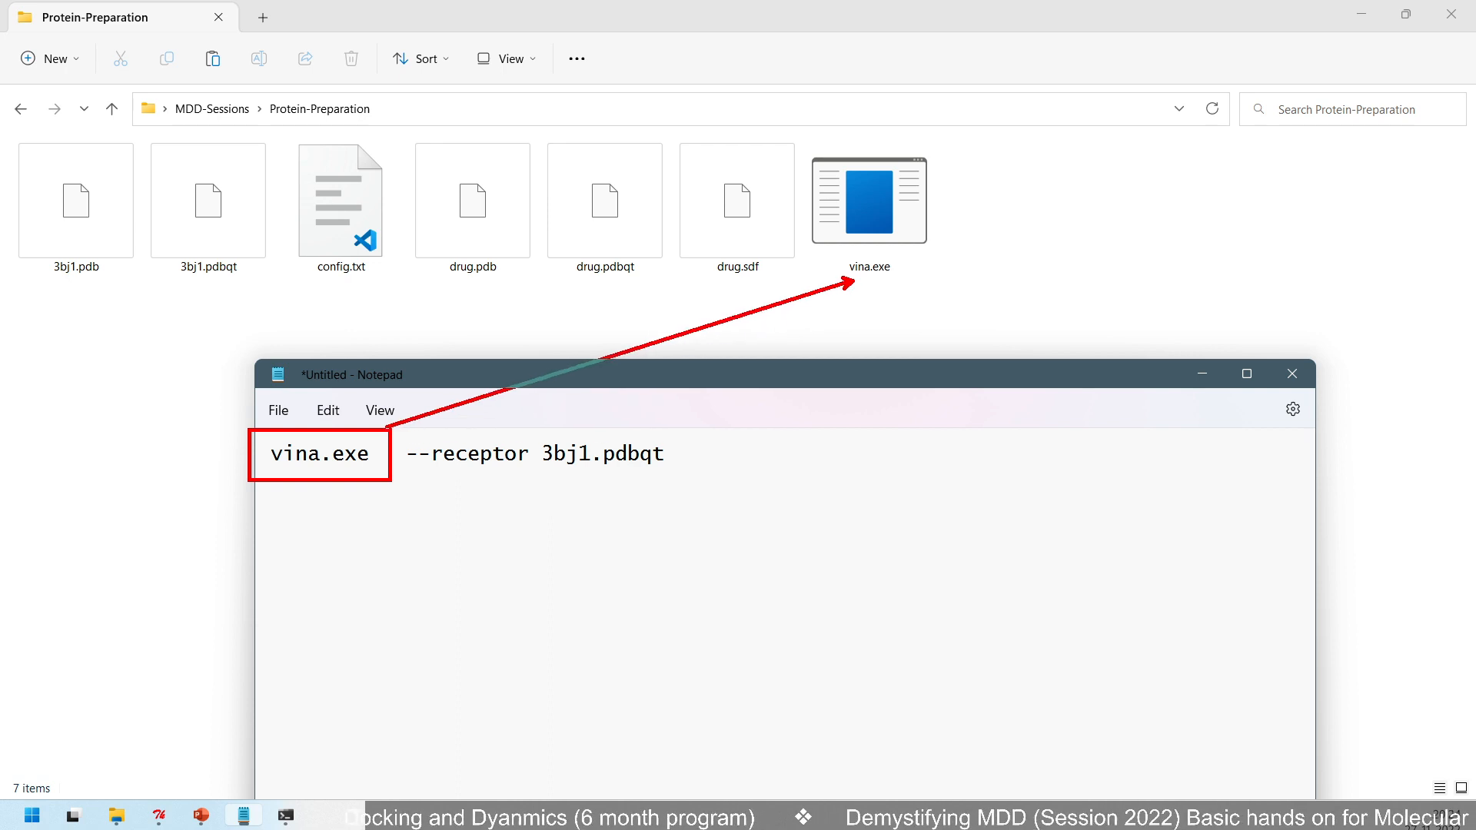
key(Escape)
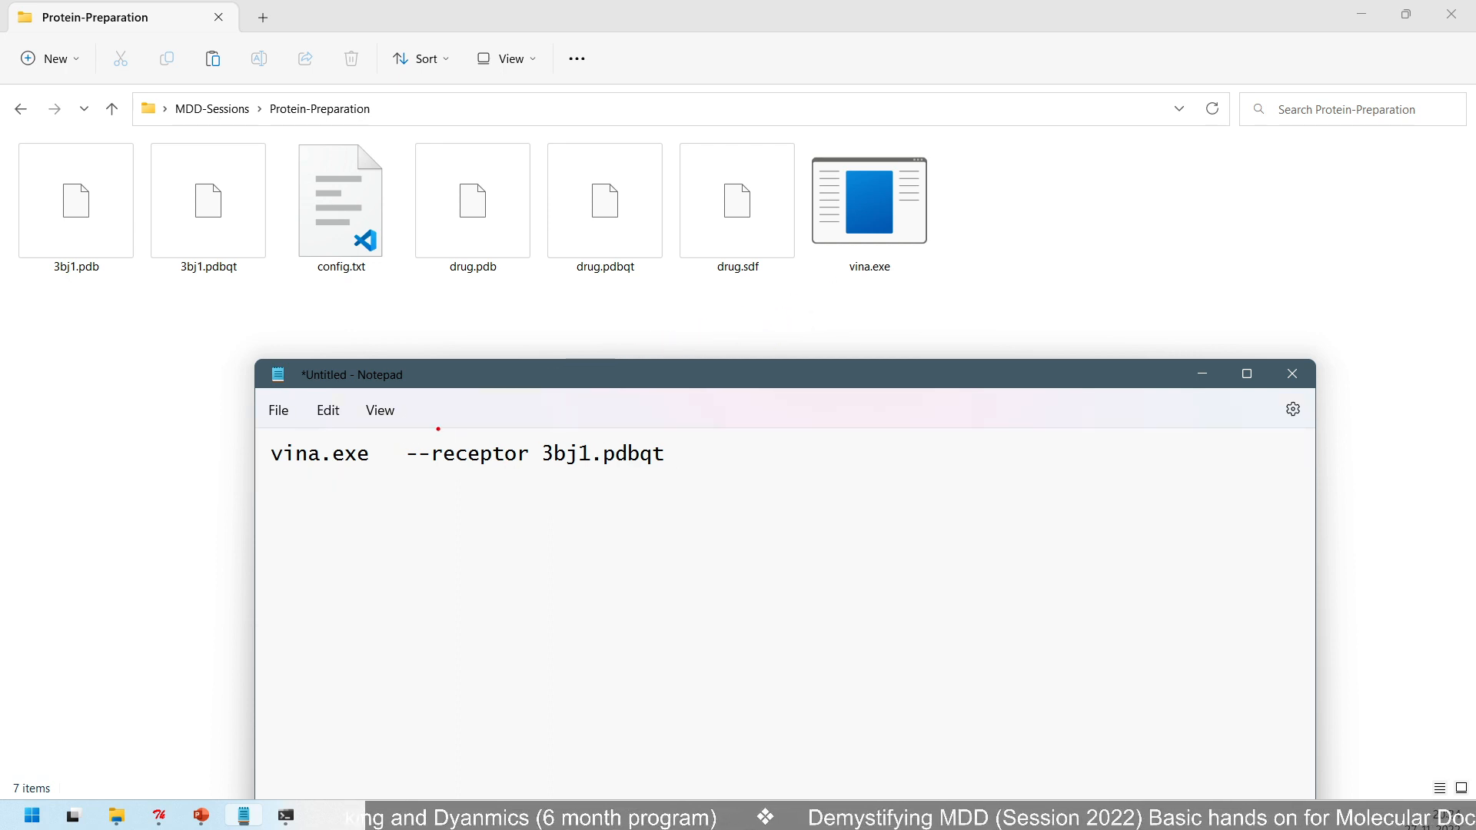
mouse_move(395, 435)
mouse_down()
mouse_move(497, 481)
mouse_move(536, 476)
mouse_up()
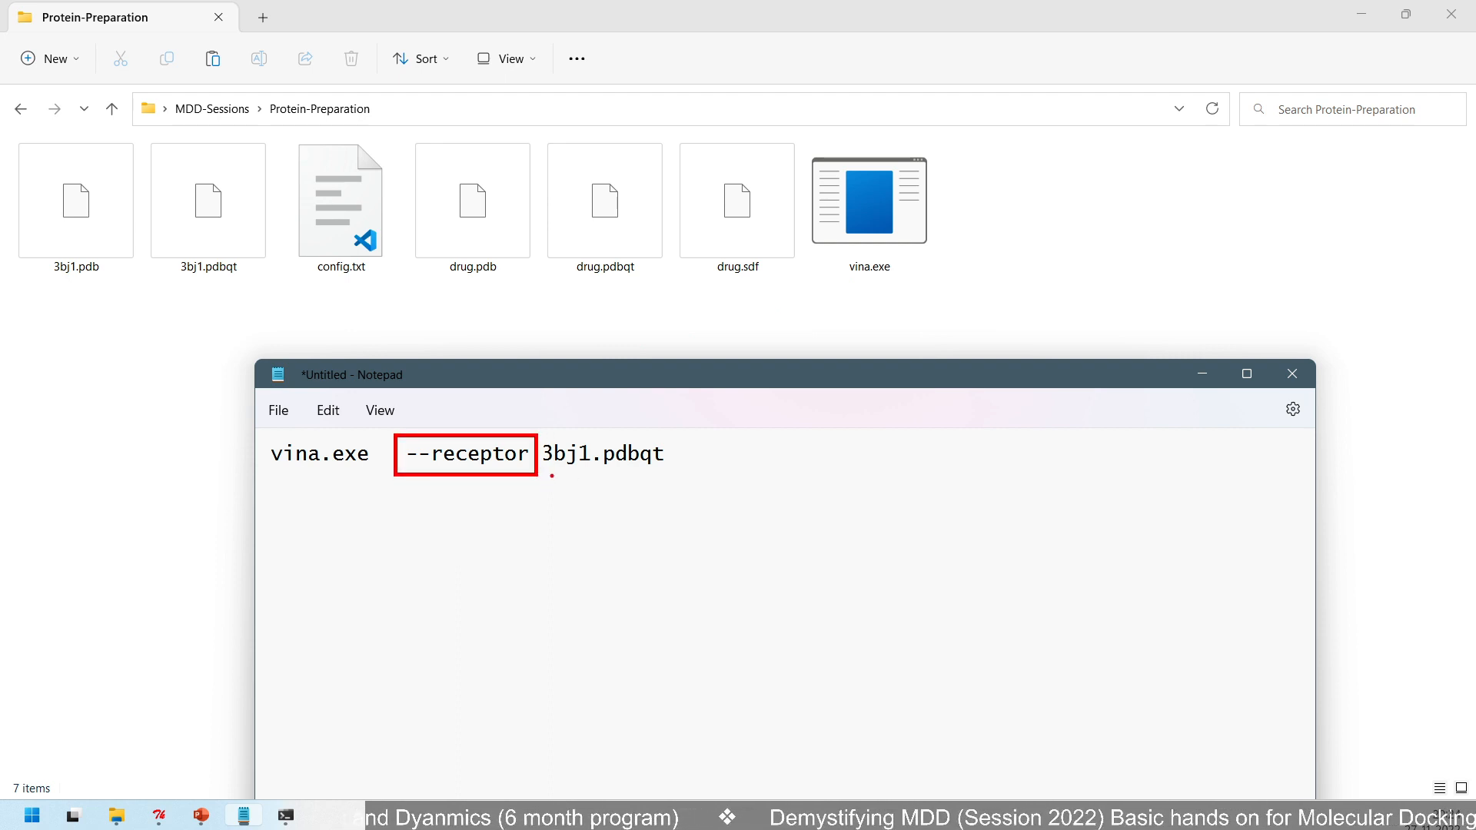
drag(550, 476, 656, 477)
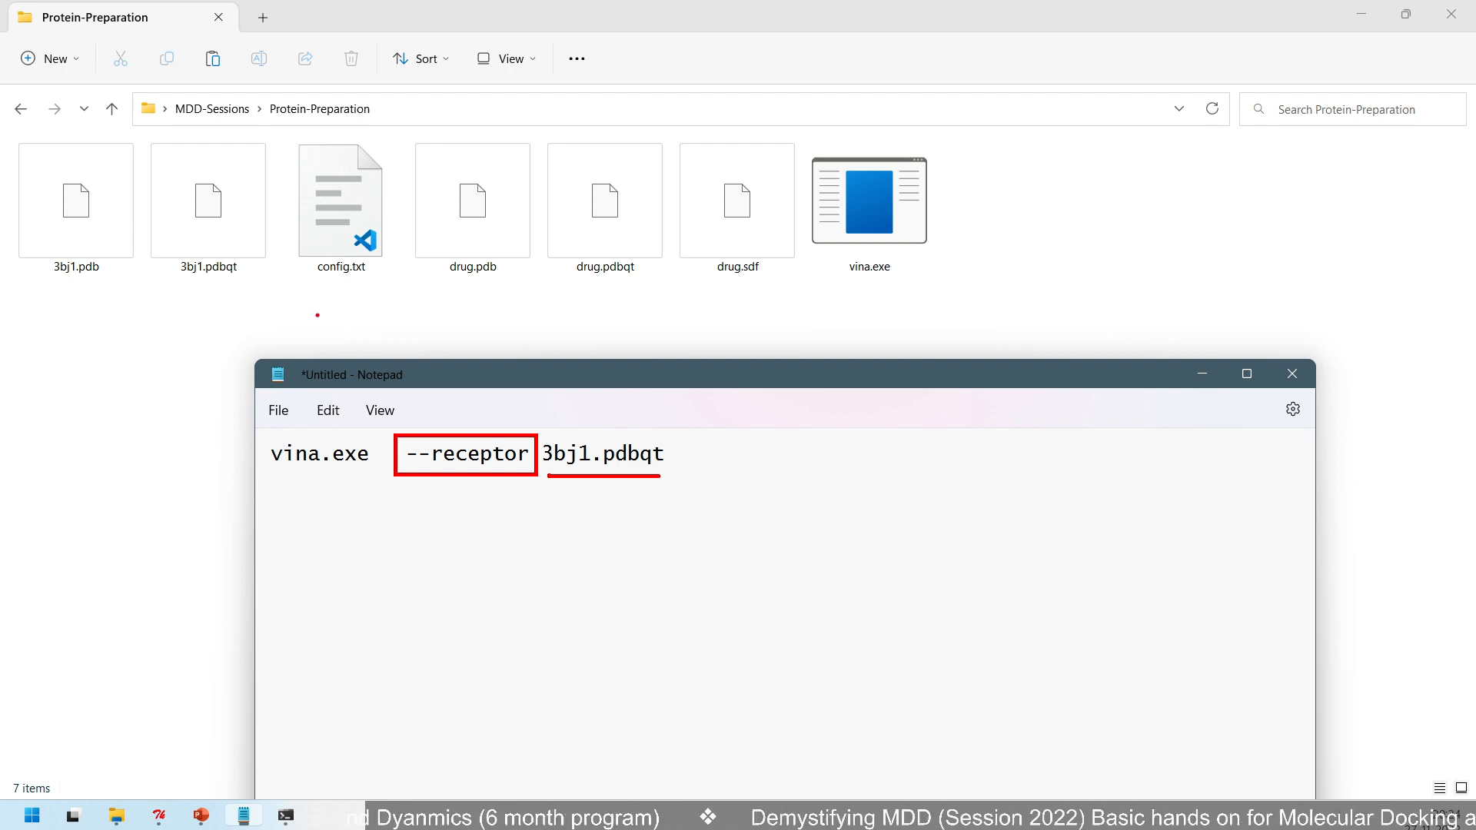
drag(254, 279, 604, 438)
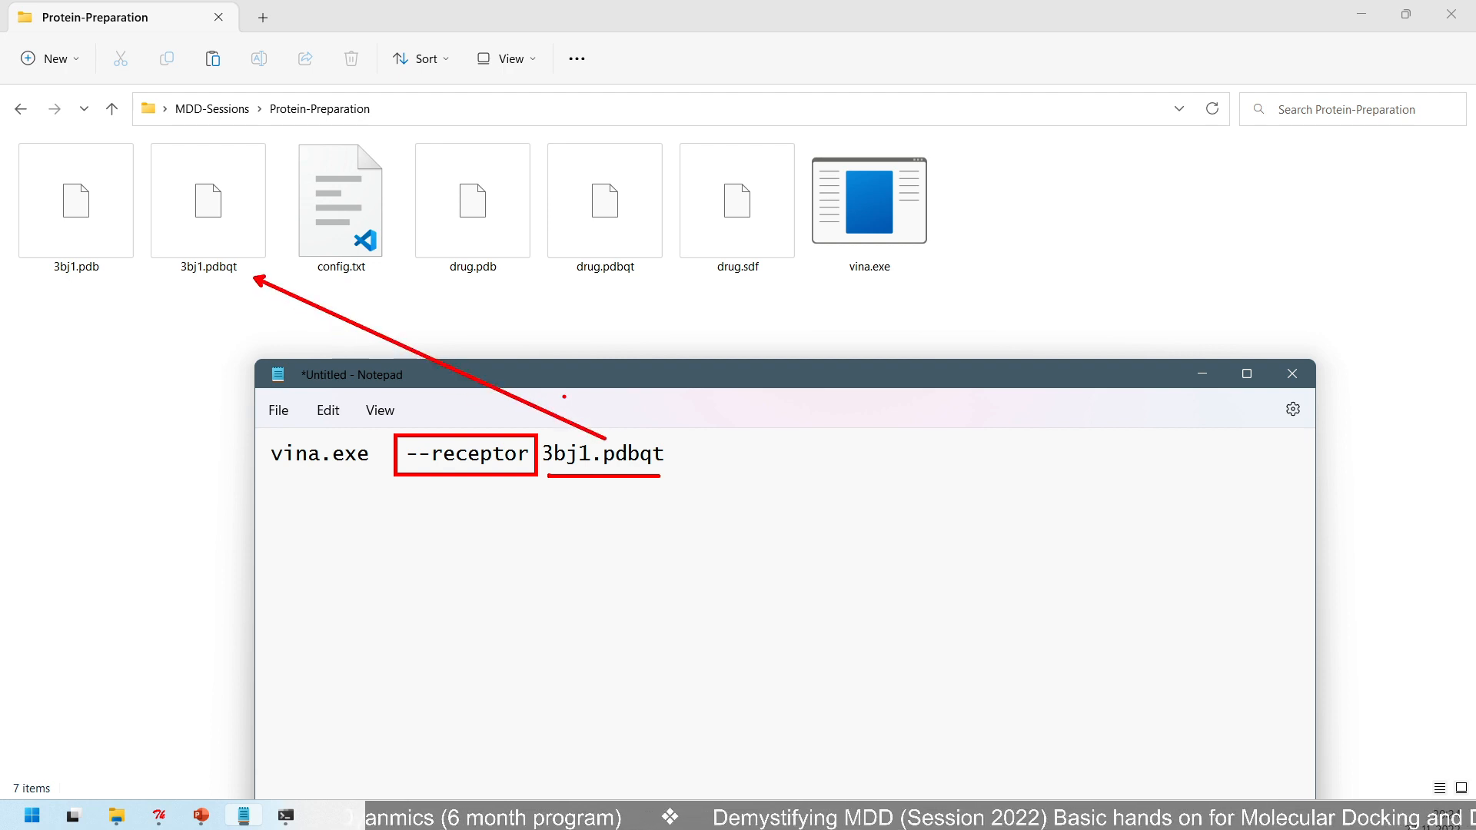
key(Escape)
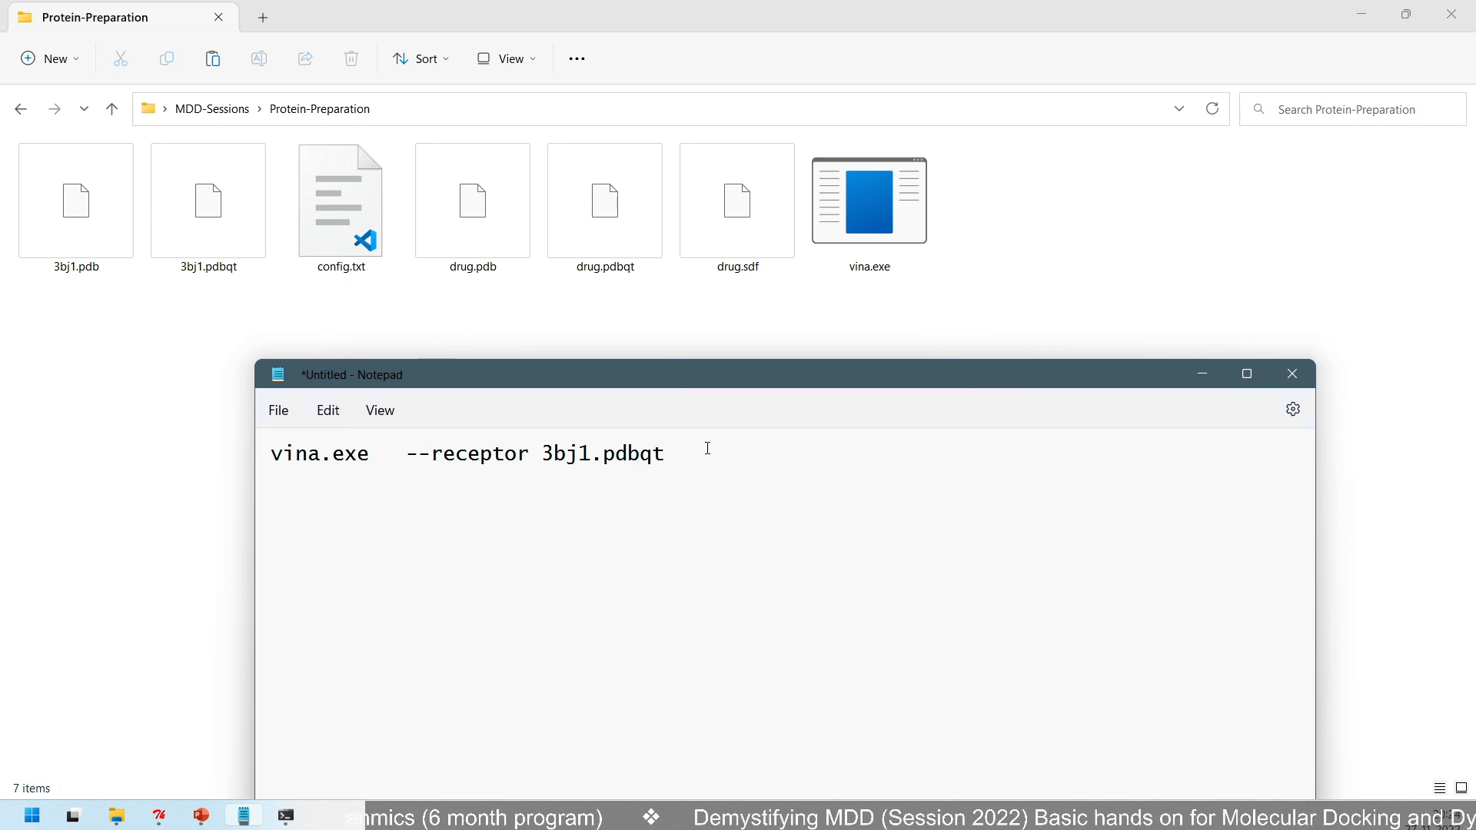
- Append the ligand option --ligand drug.pdbqt after the receptor file name
text(--)
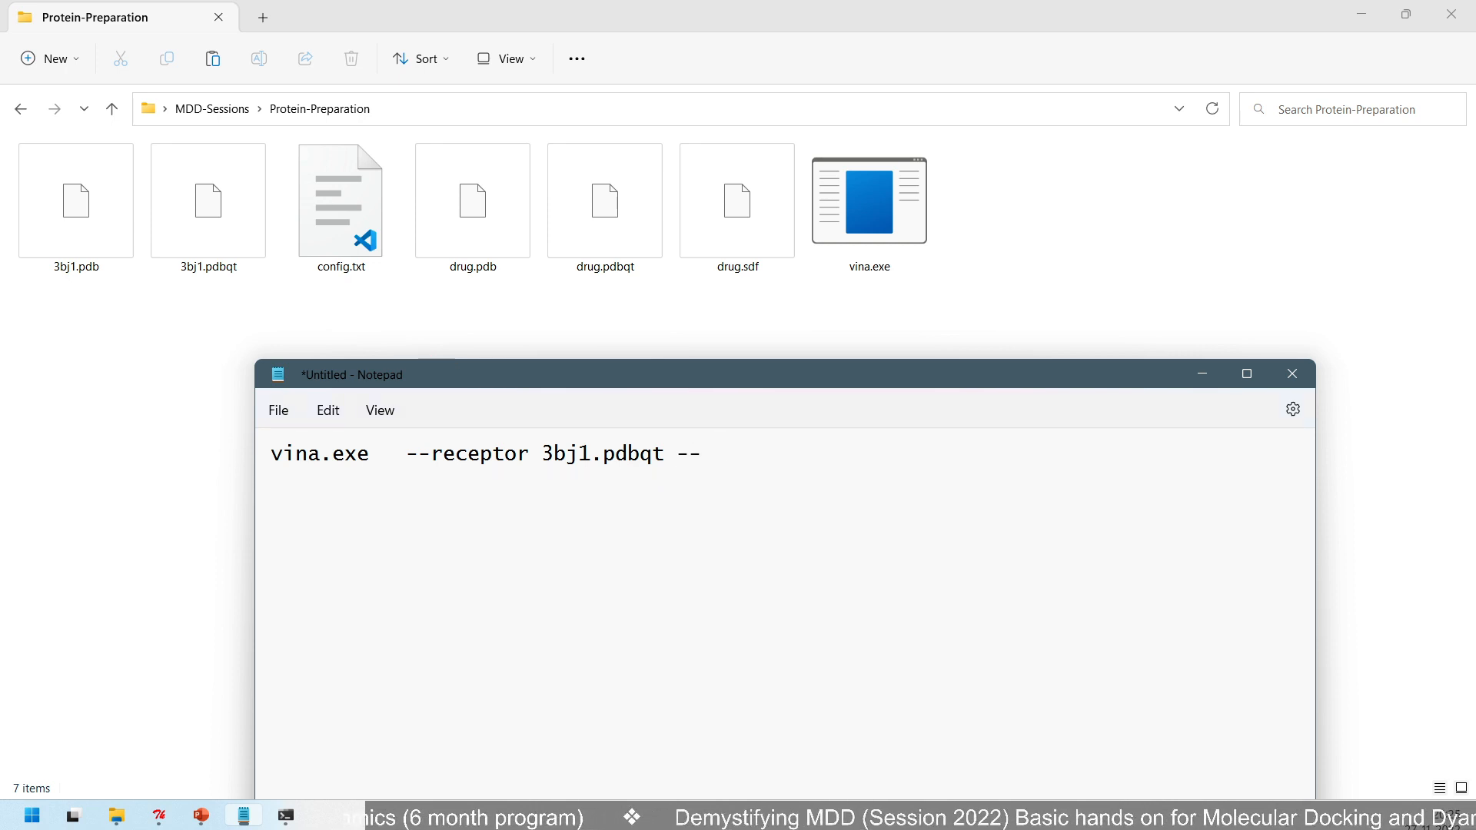
text(ligand)
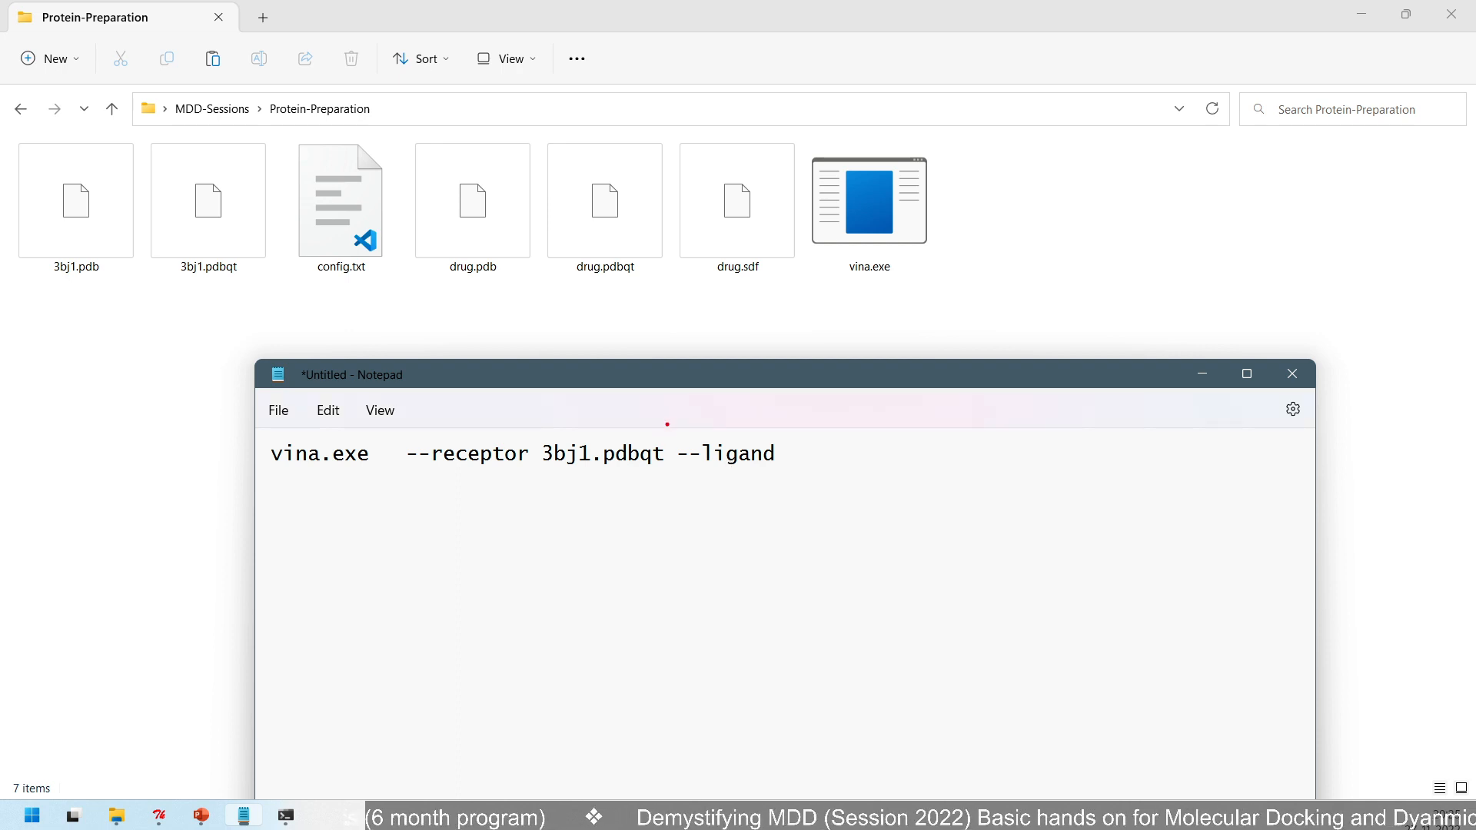
mouse_move(667, 425)
mouse_down()
mouse_move(743, 477)
mouse_move(782, 477)
mouse_up()
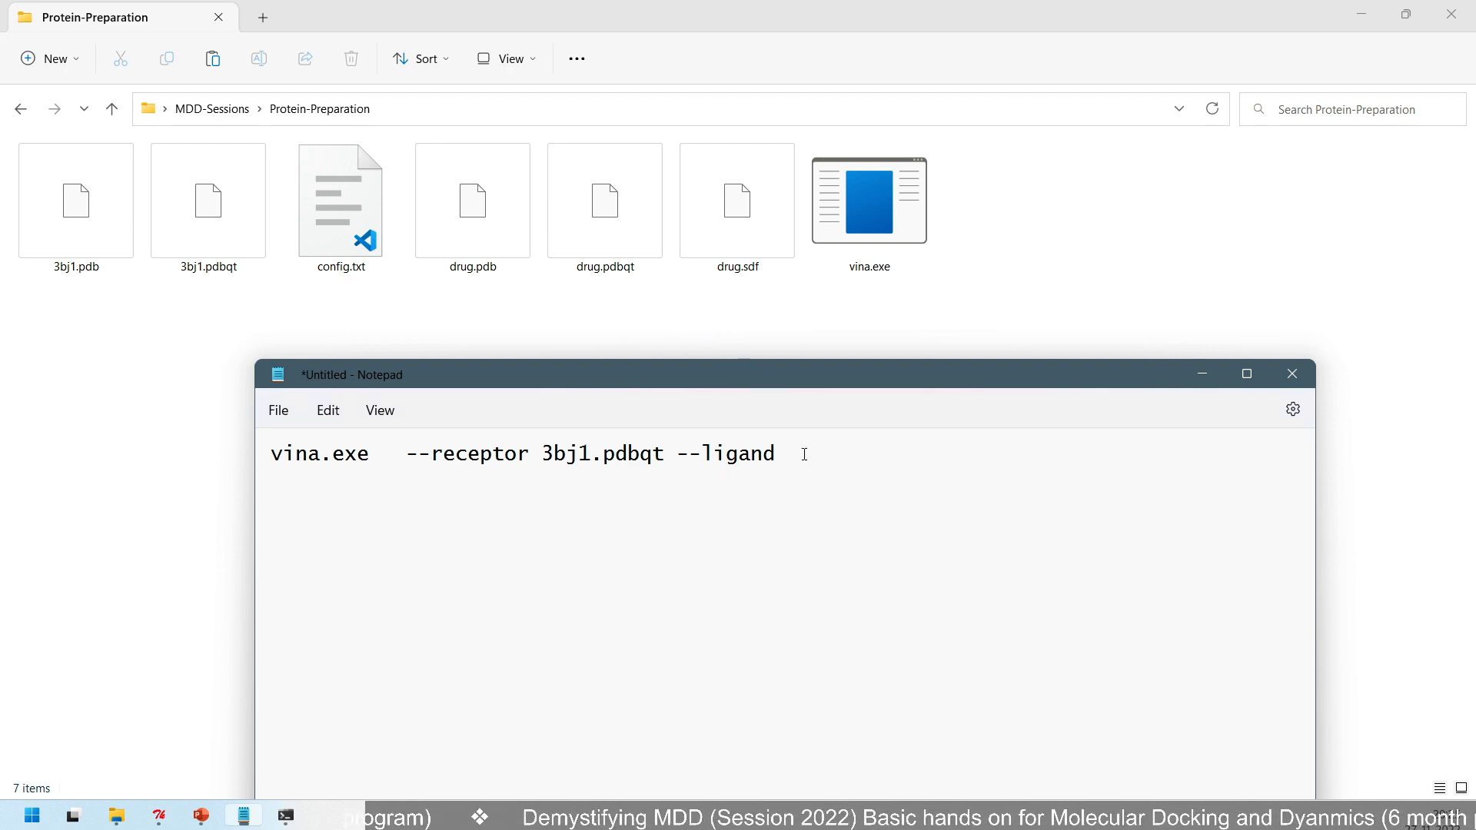
text(drugb)
key(BackSpace)
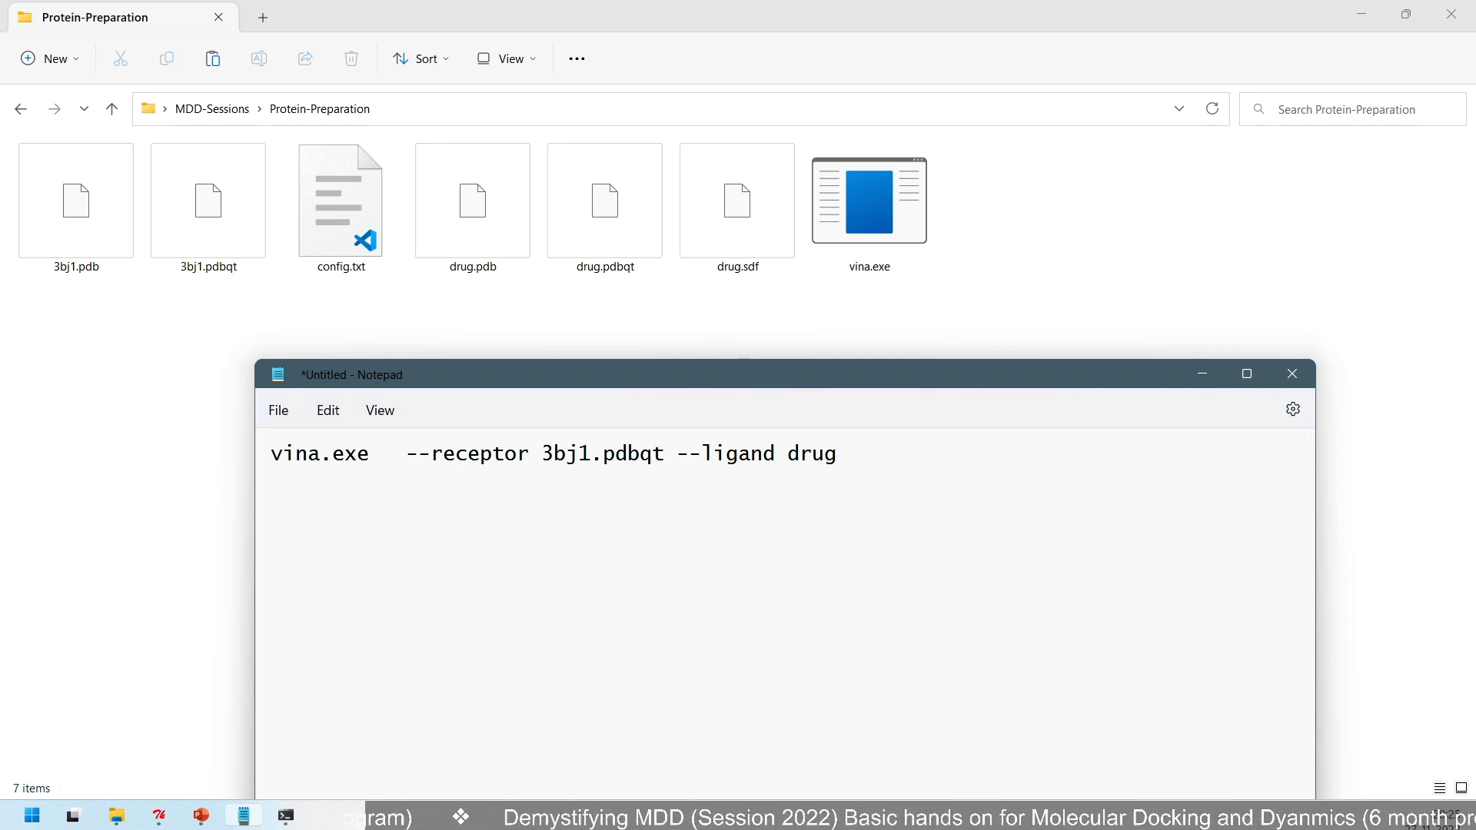
text(.pdbqt)
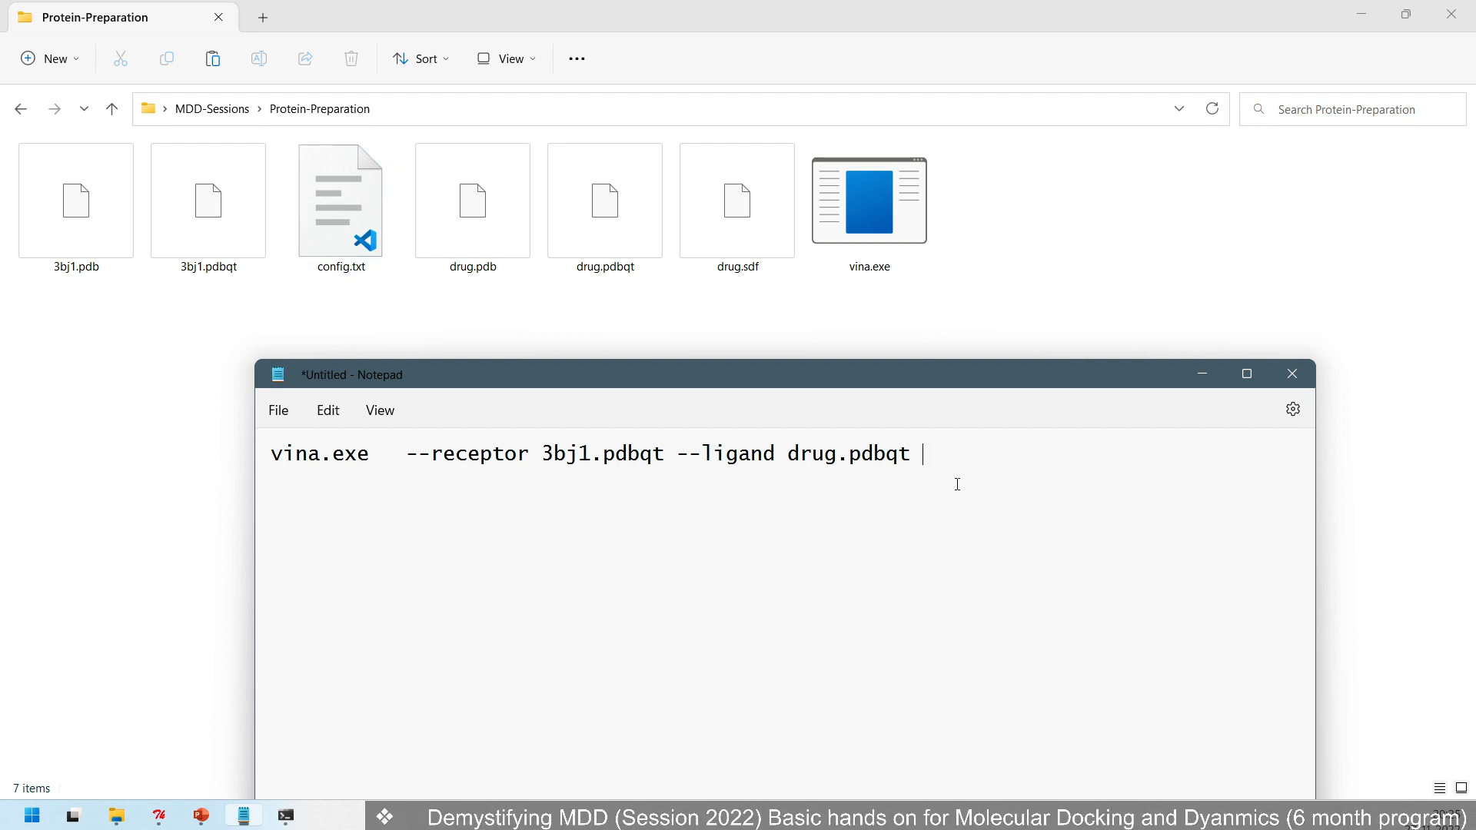
- Append --config config.txt to the command and remove the extra spaces after vina.exe
text(--config)
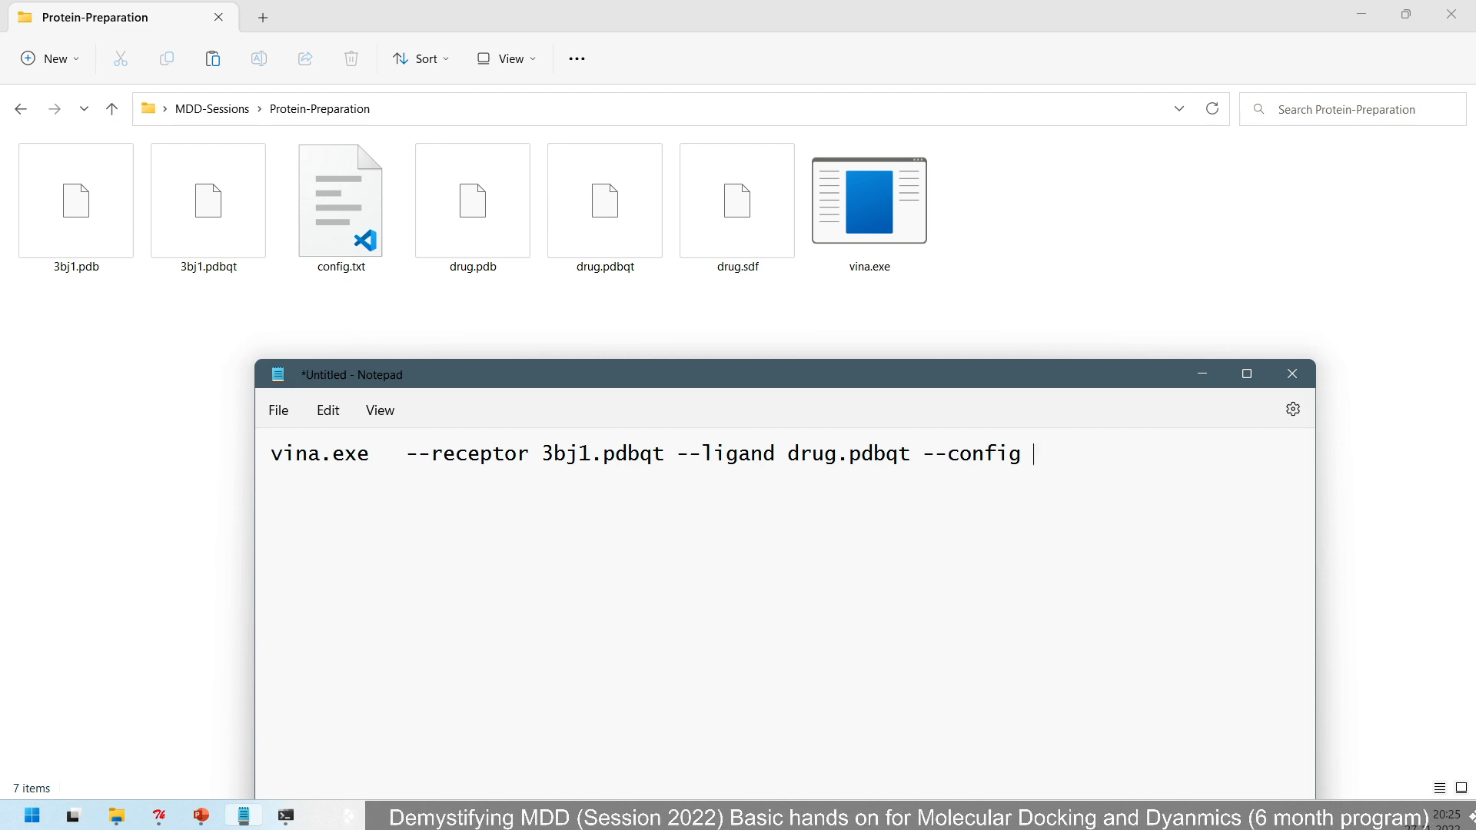
text( config.txt)
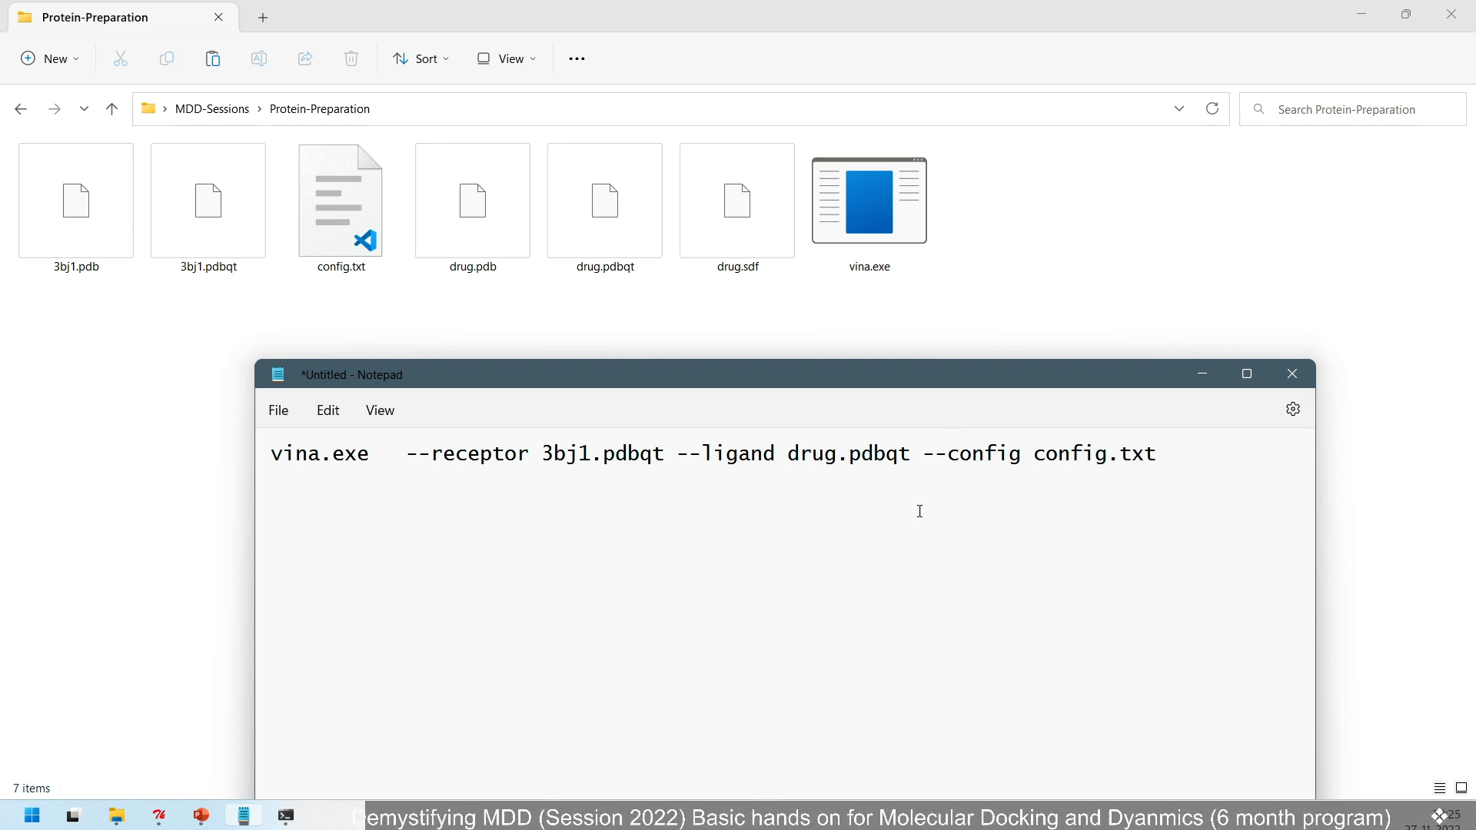
drag(404, 455, 375, 458)
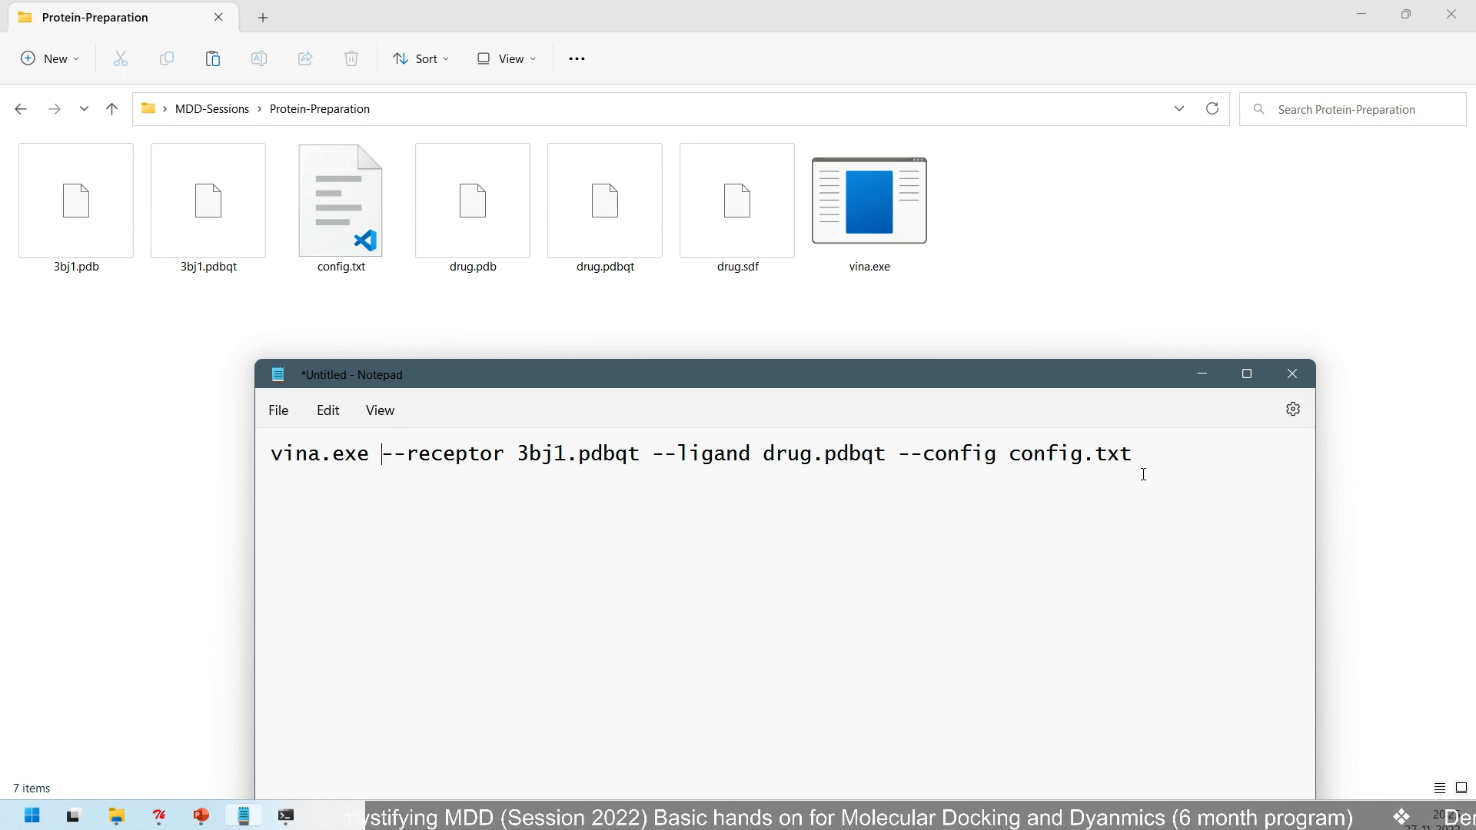
- Select the entire Vina command in the note, and clear and close the old command prompt
drag(1178, 454, 260, 448)
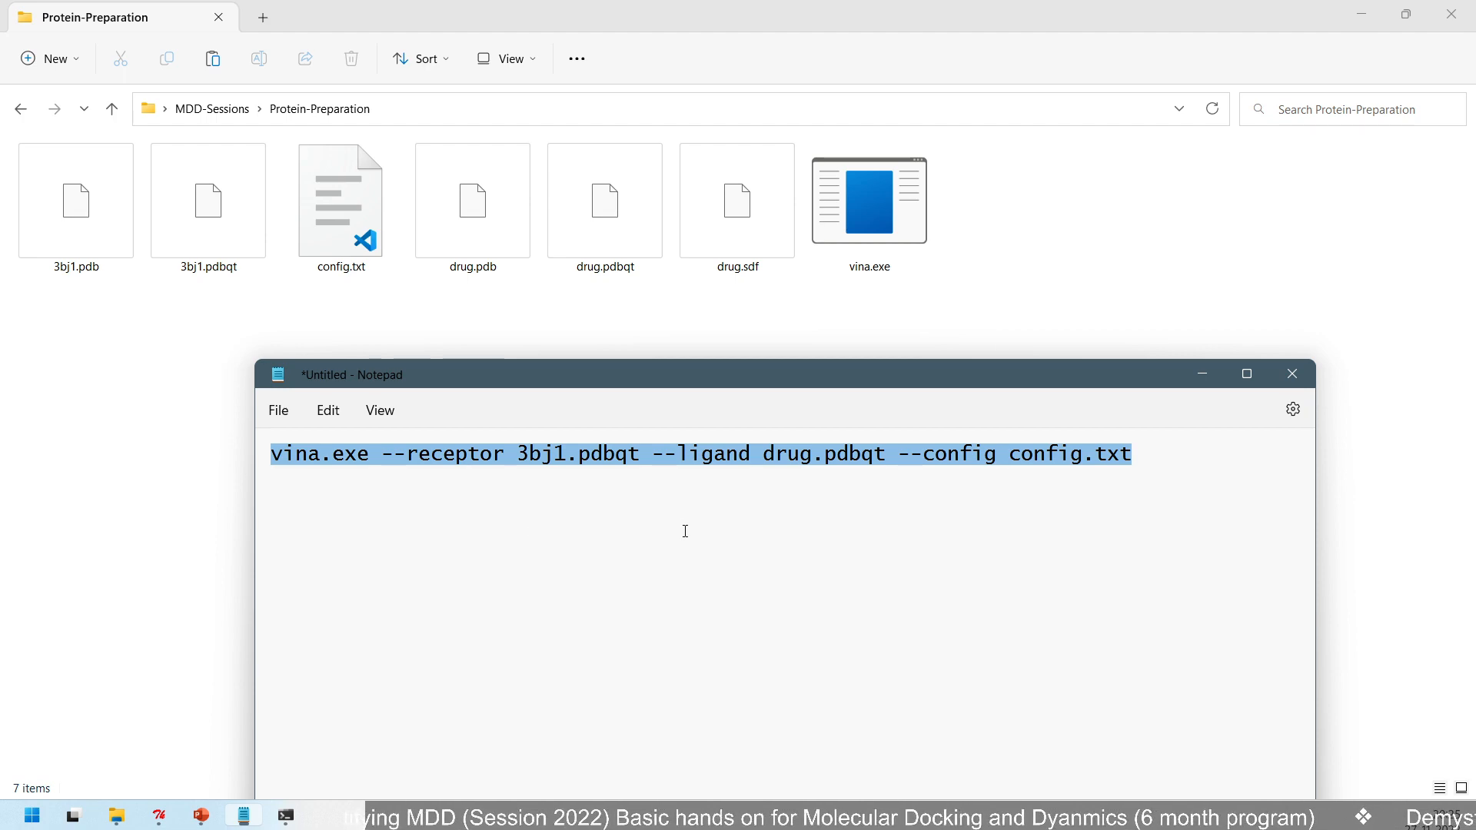
click(286, 815)
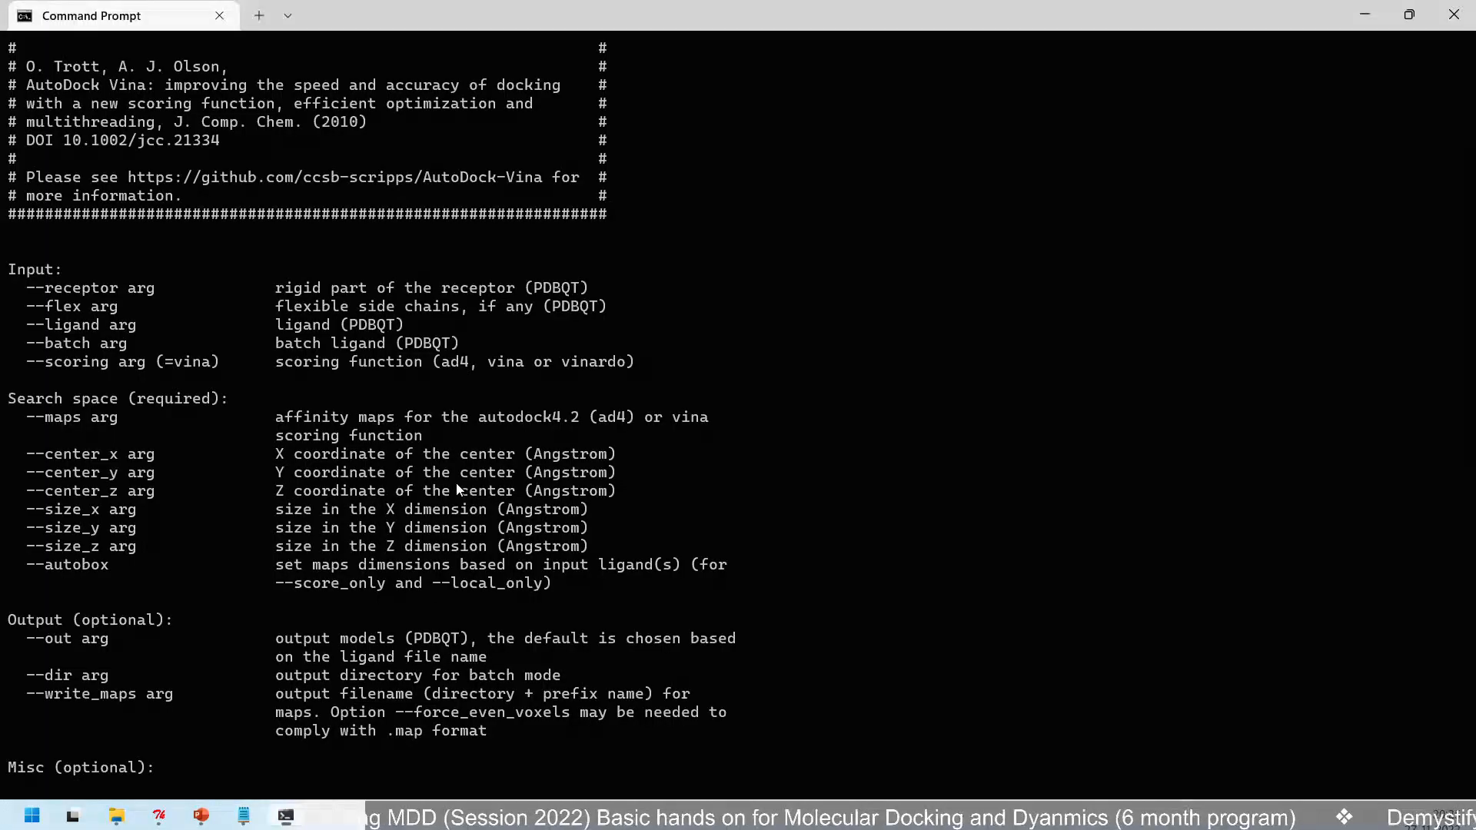
text(cls)
key(Return)
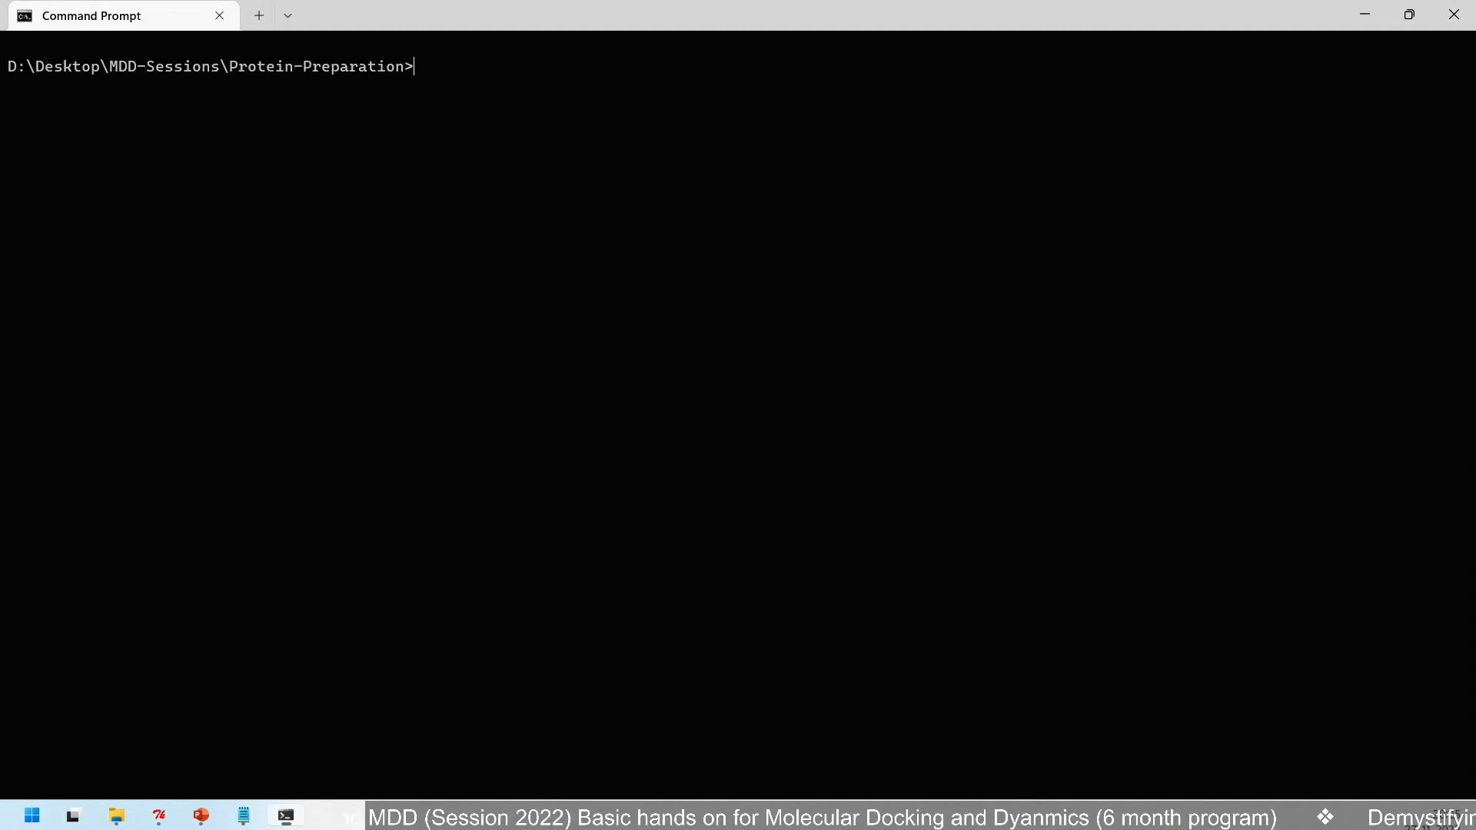
click(1441, 20)
- Open a new command prompt in the Protein-Preparation folder and place its window over the file area
click(992, 283)
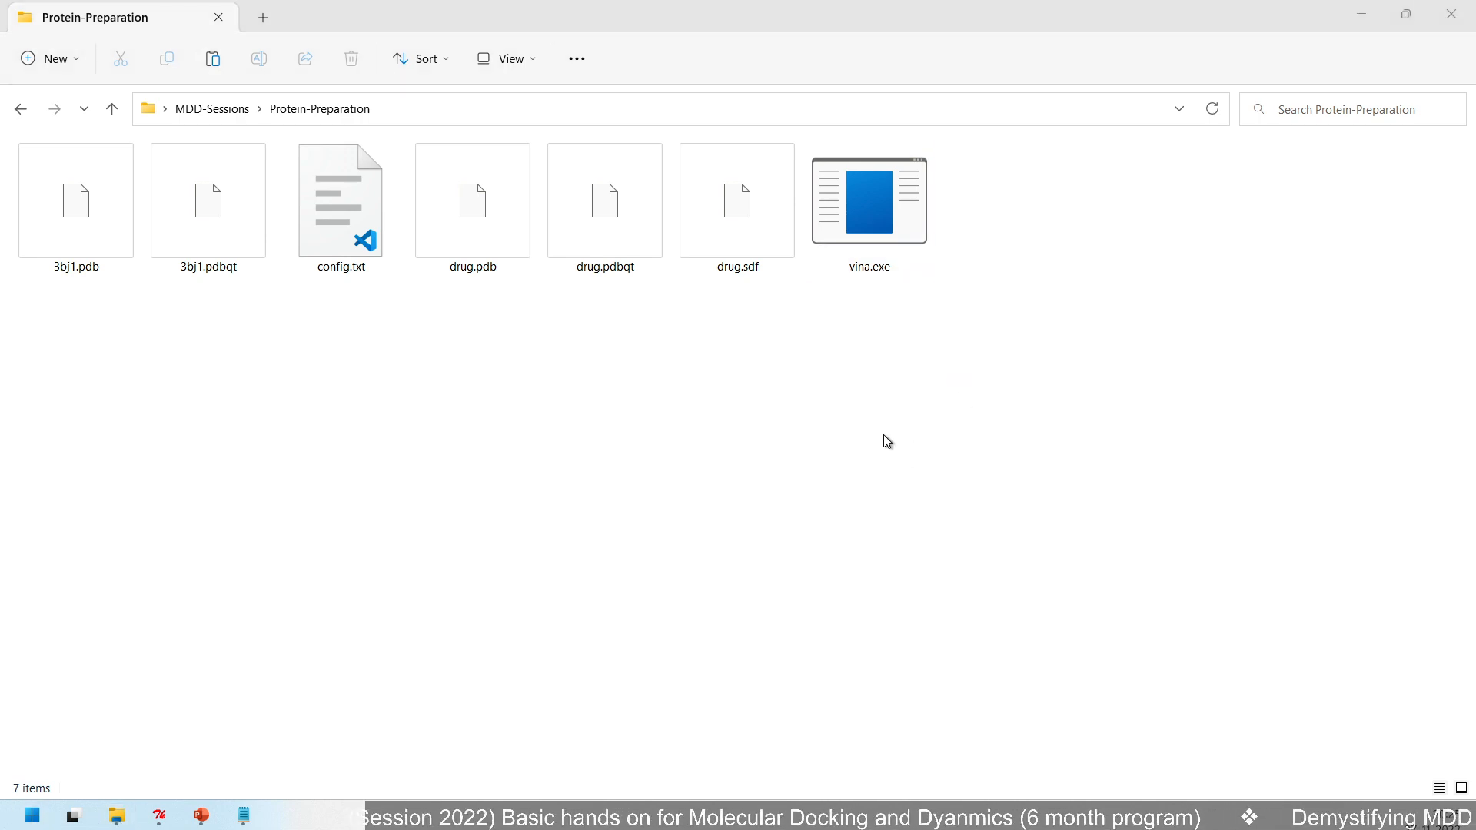
click(757, 528)
right_click(754, 523)
click(839, 509)
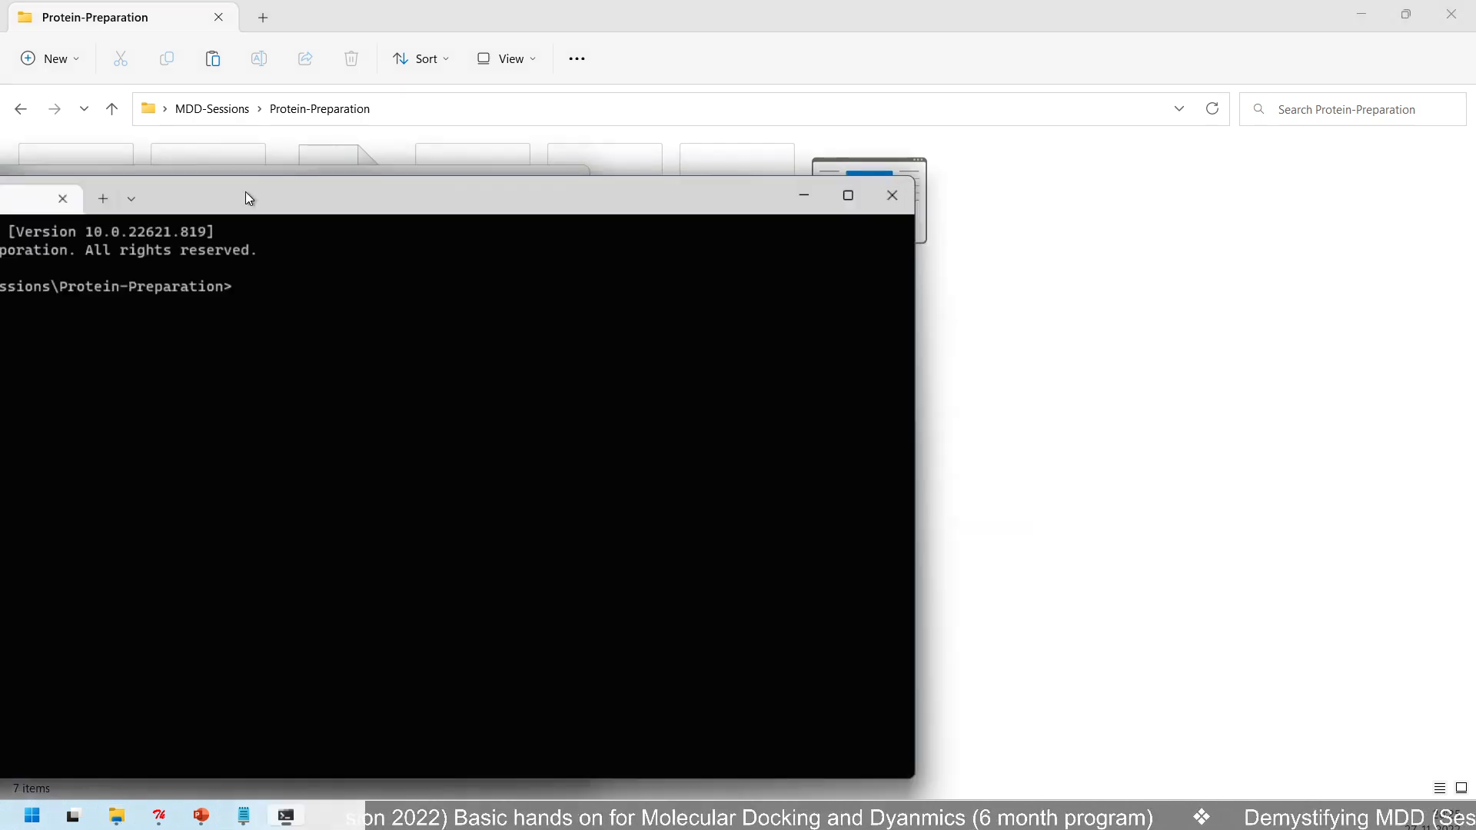
drag(246, 191, 525, 196)
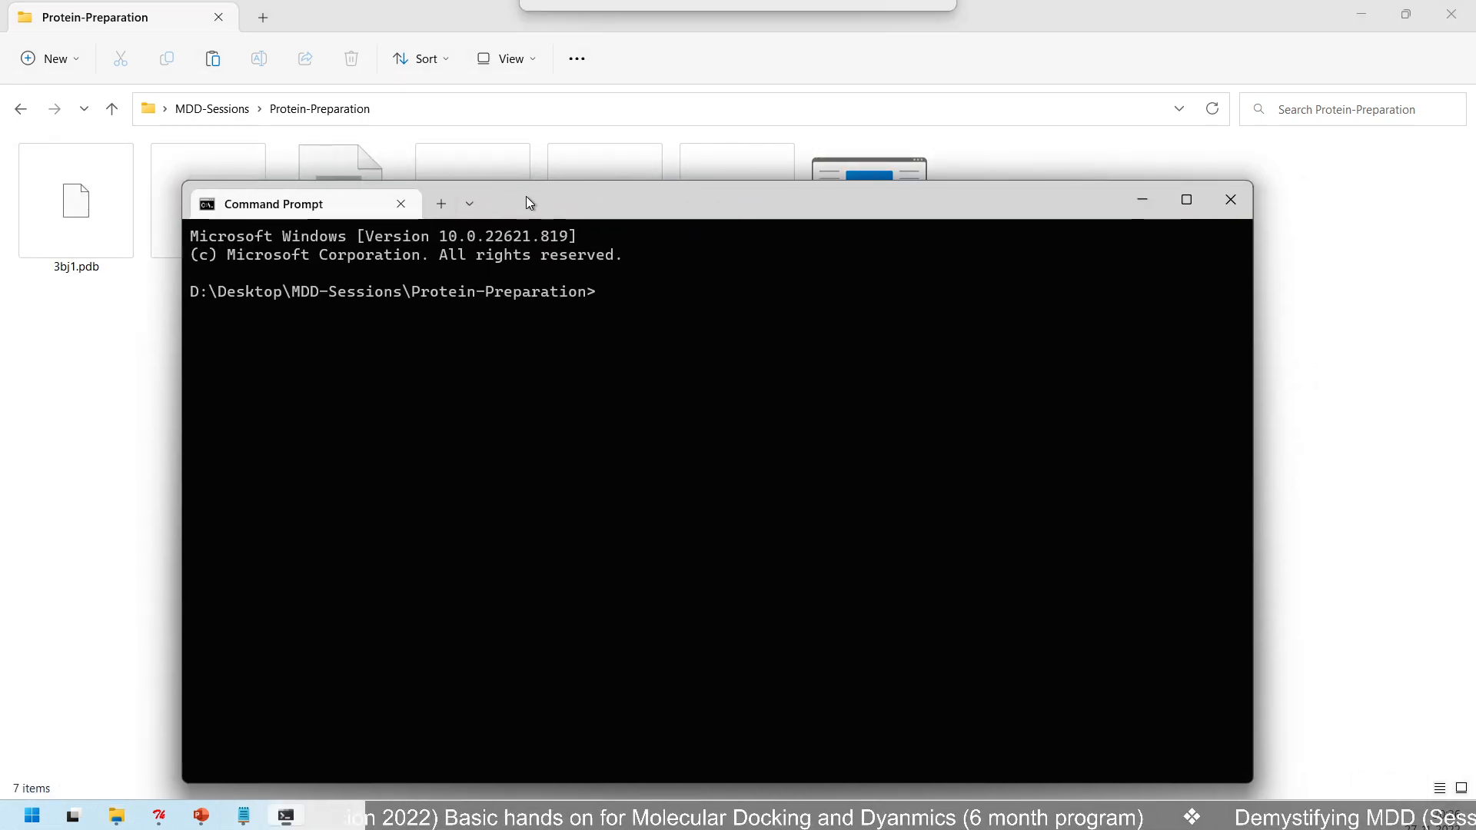
- Copy the selected Vina command from the note and run it at the Protein-Preparation prompt
click(244, 815)
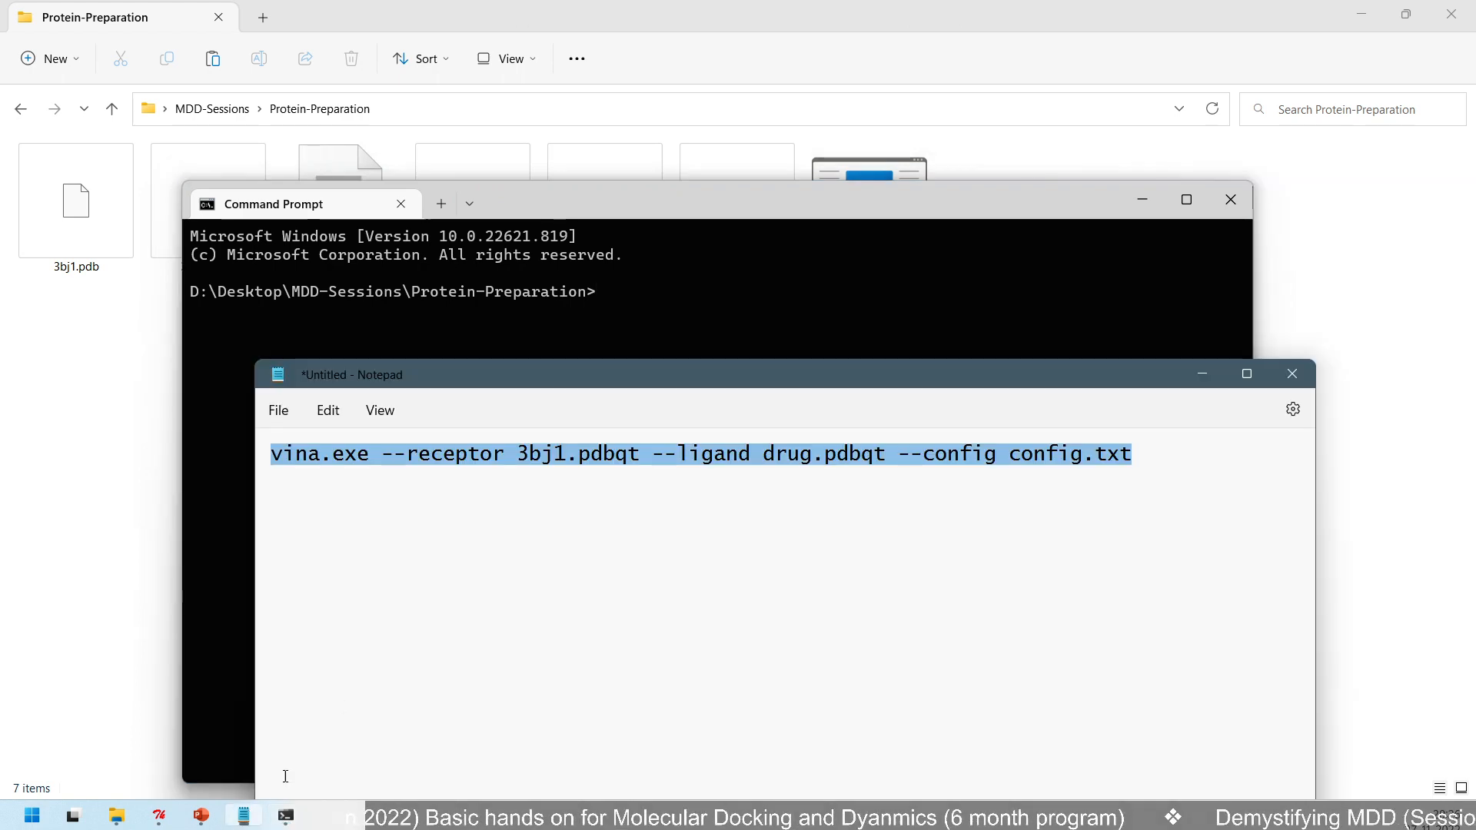
right_click(495, 465)
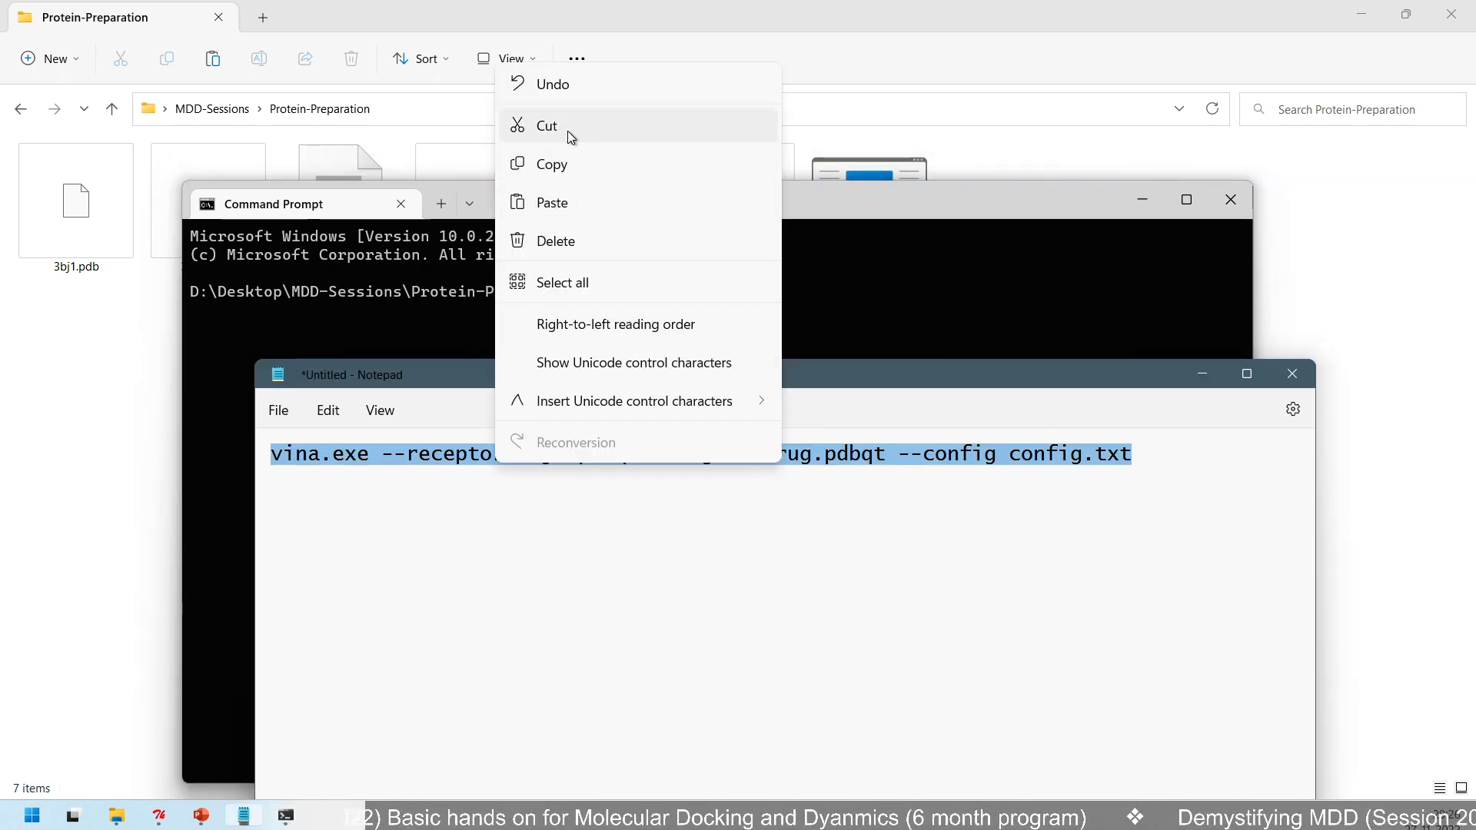
click(569, 165)
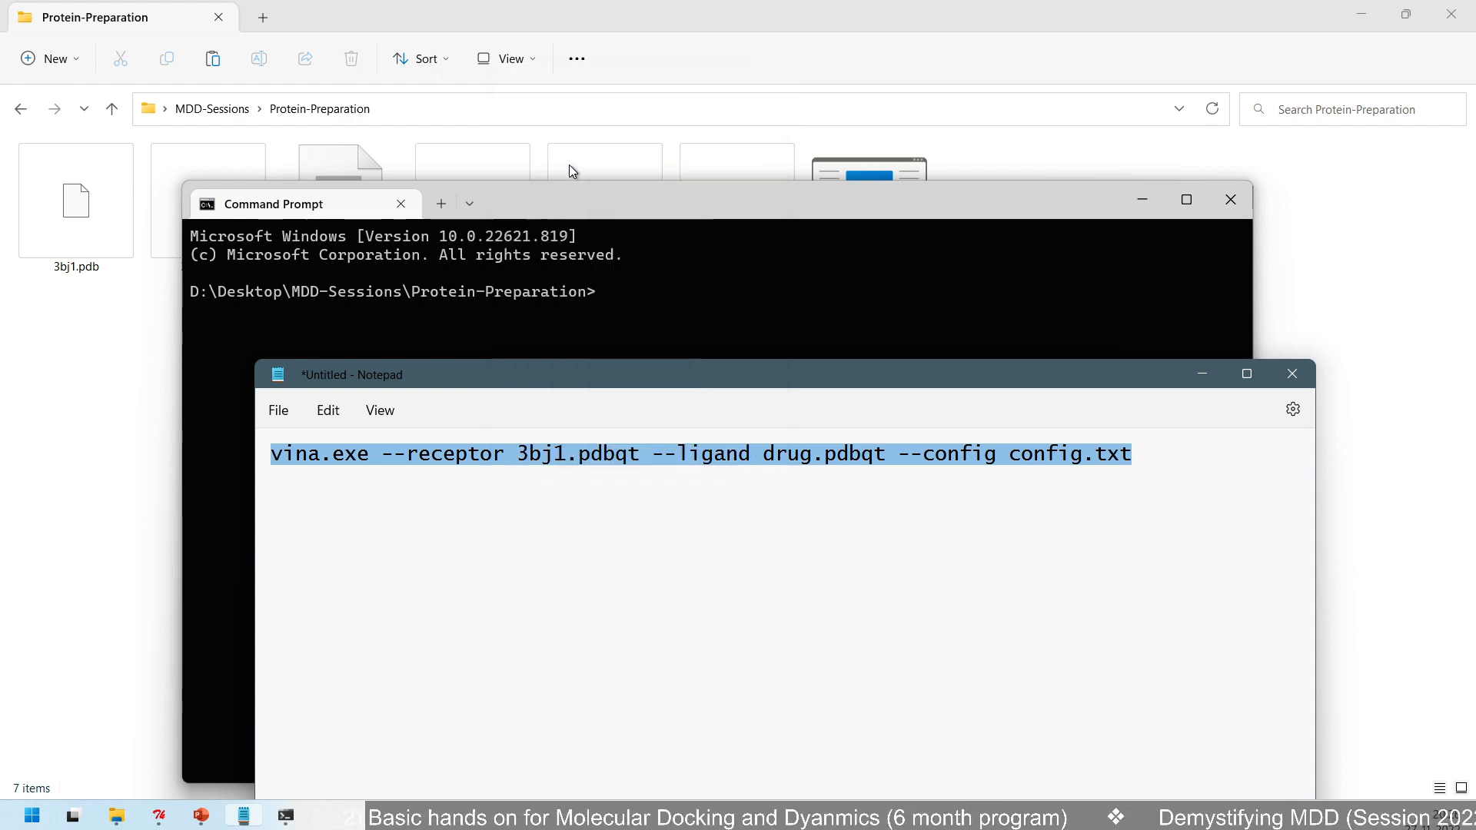
click(671, 304)
right_click(624, 304)
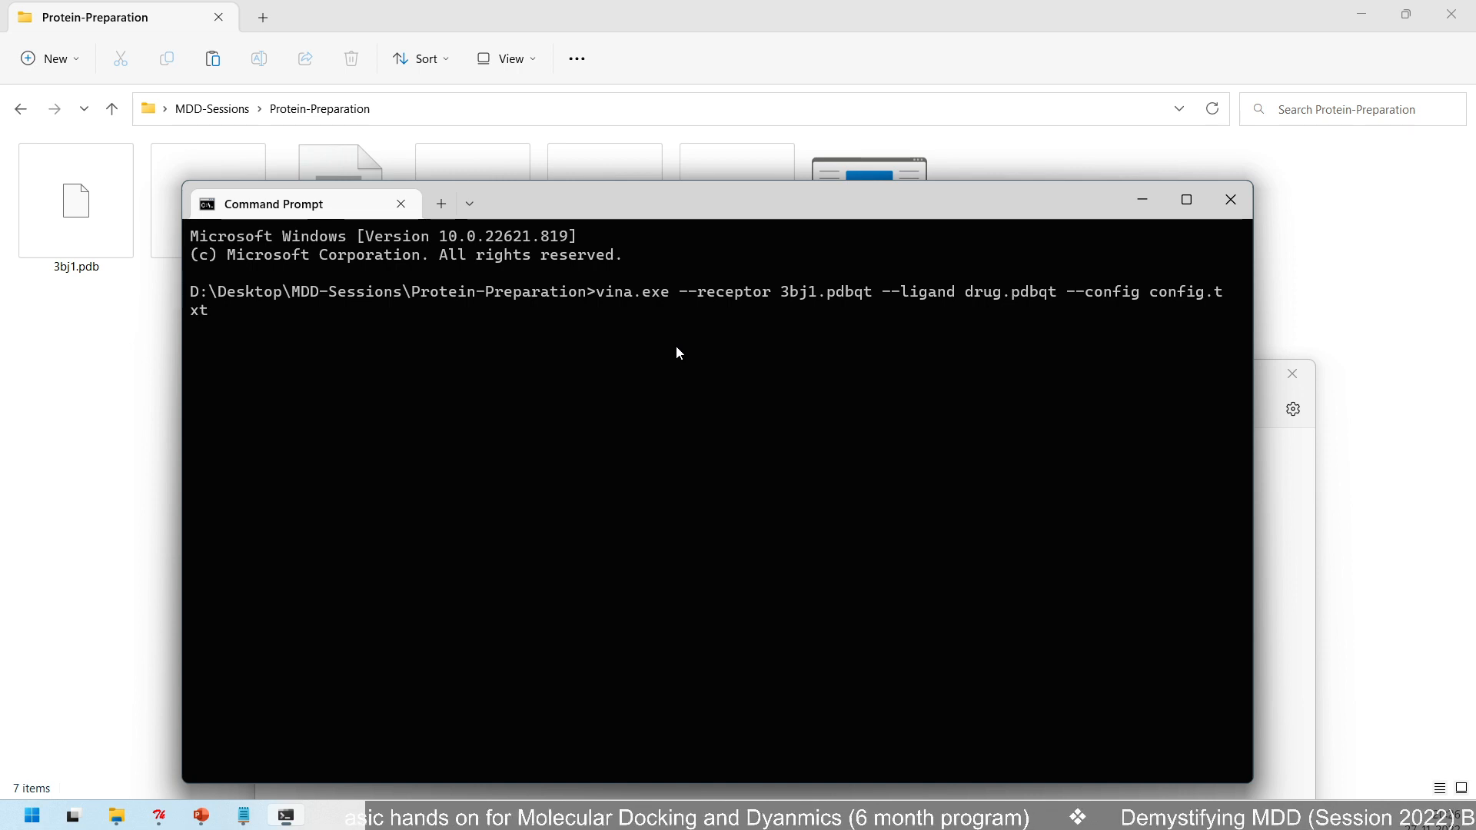
key(Return)
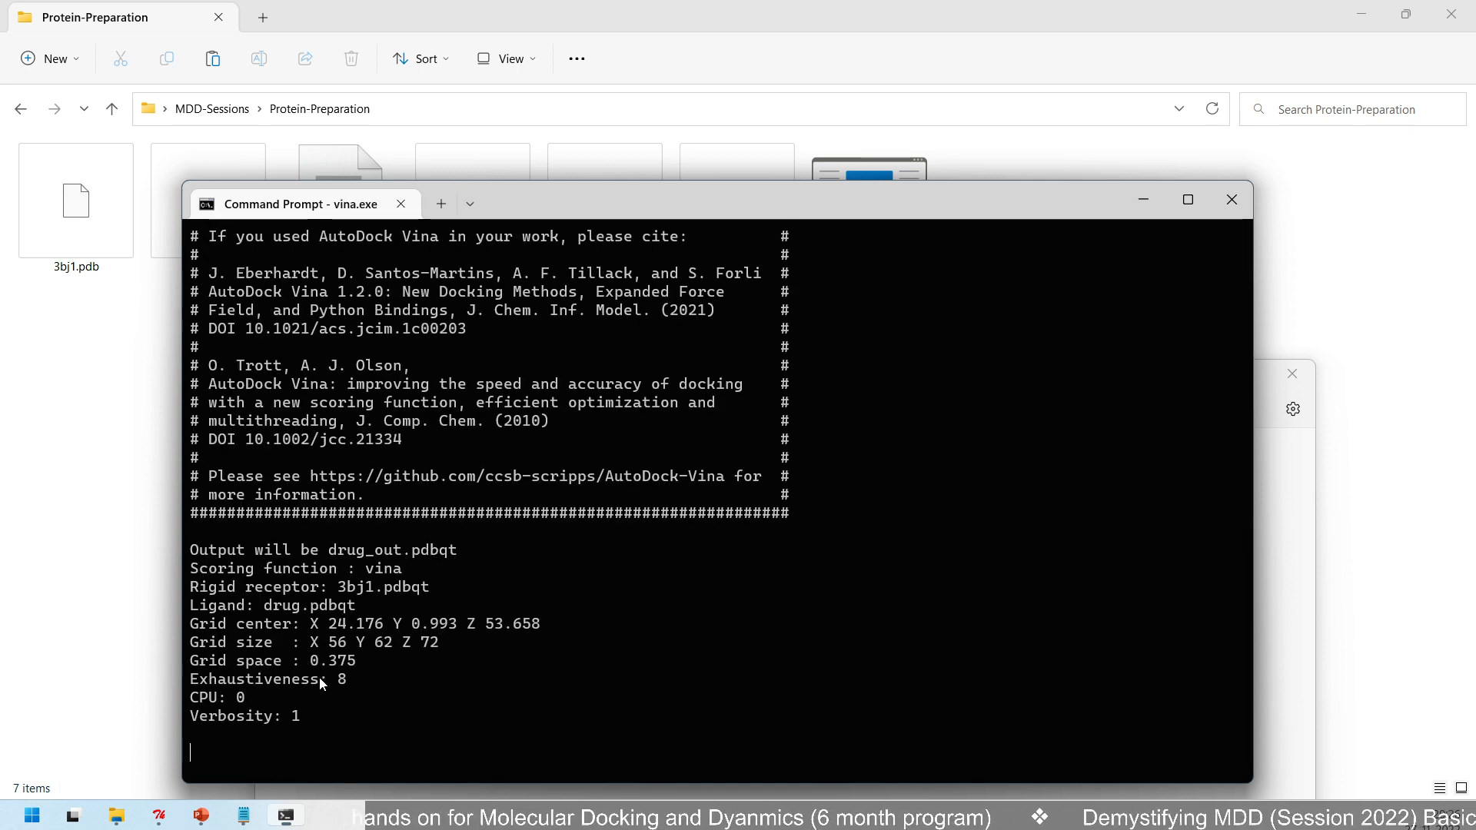
- Highlight the grid center and grid size lines in the running docking output, and switch to the AutoDock VINA slide in PowerPoint
drag(203, 610, 440, 624)
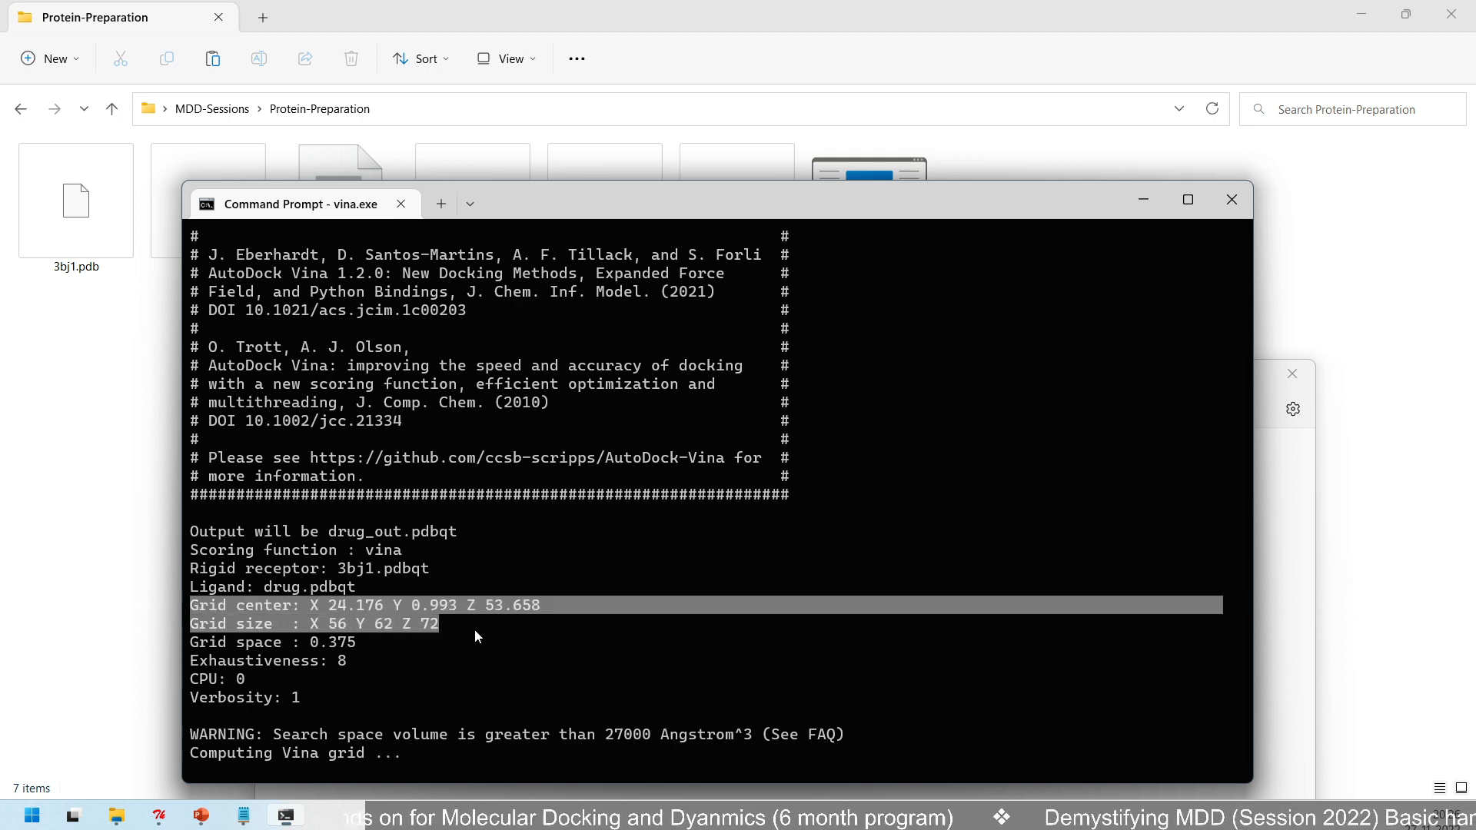
drag(510, 198, 852, 215)
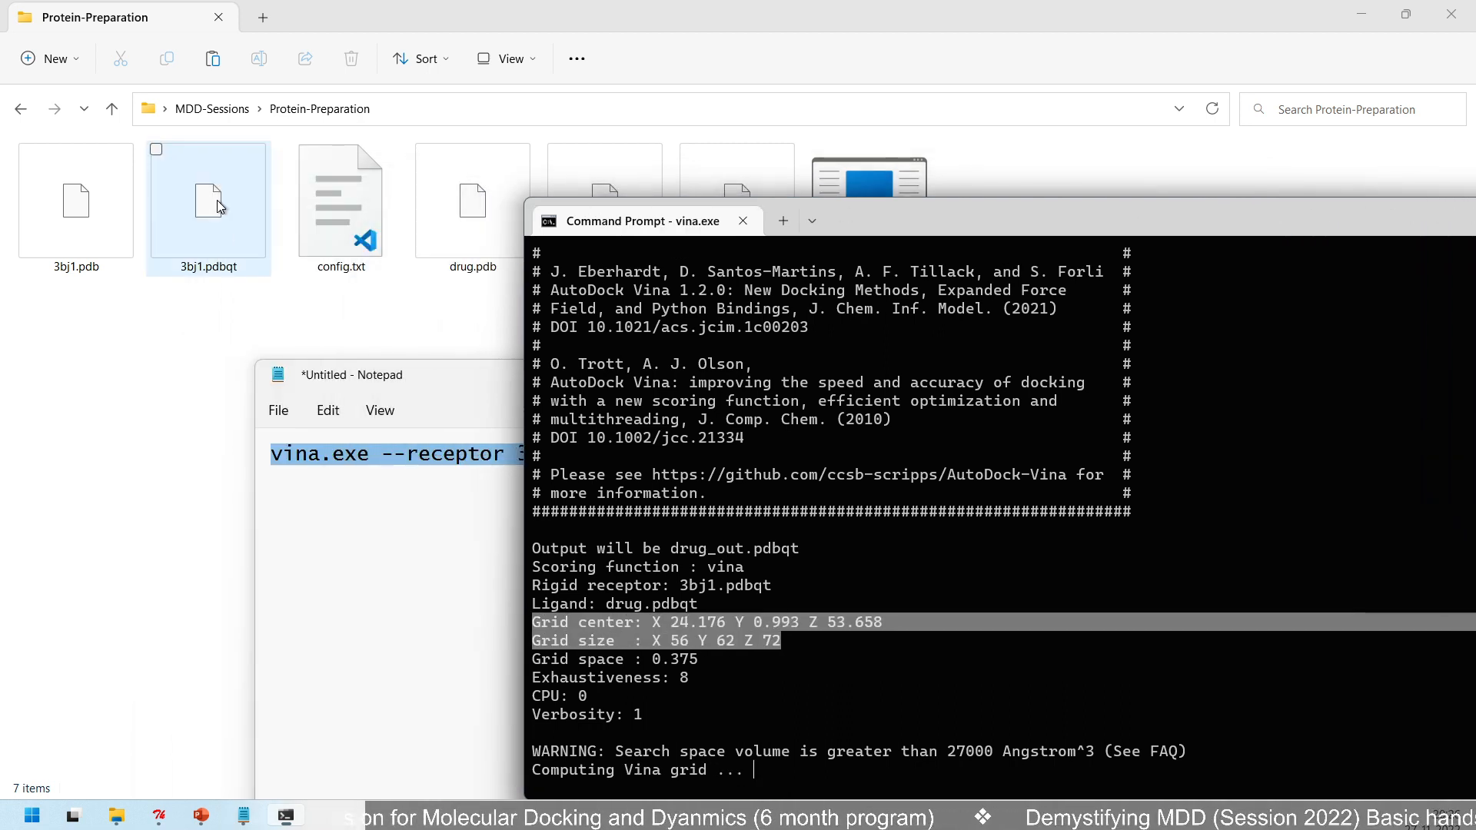
drag(1024, 203, 710, 186)
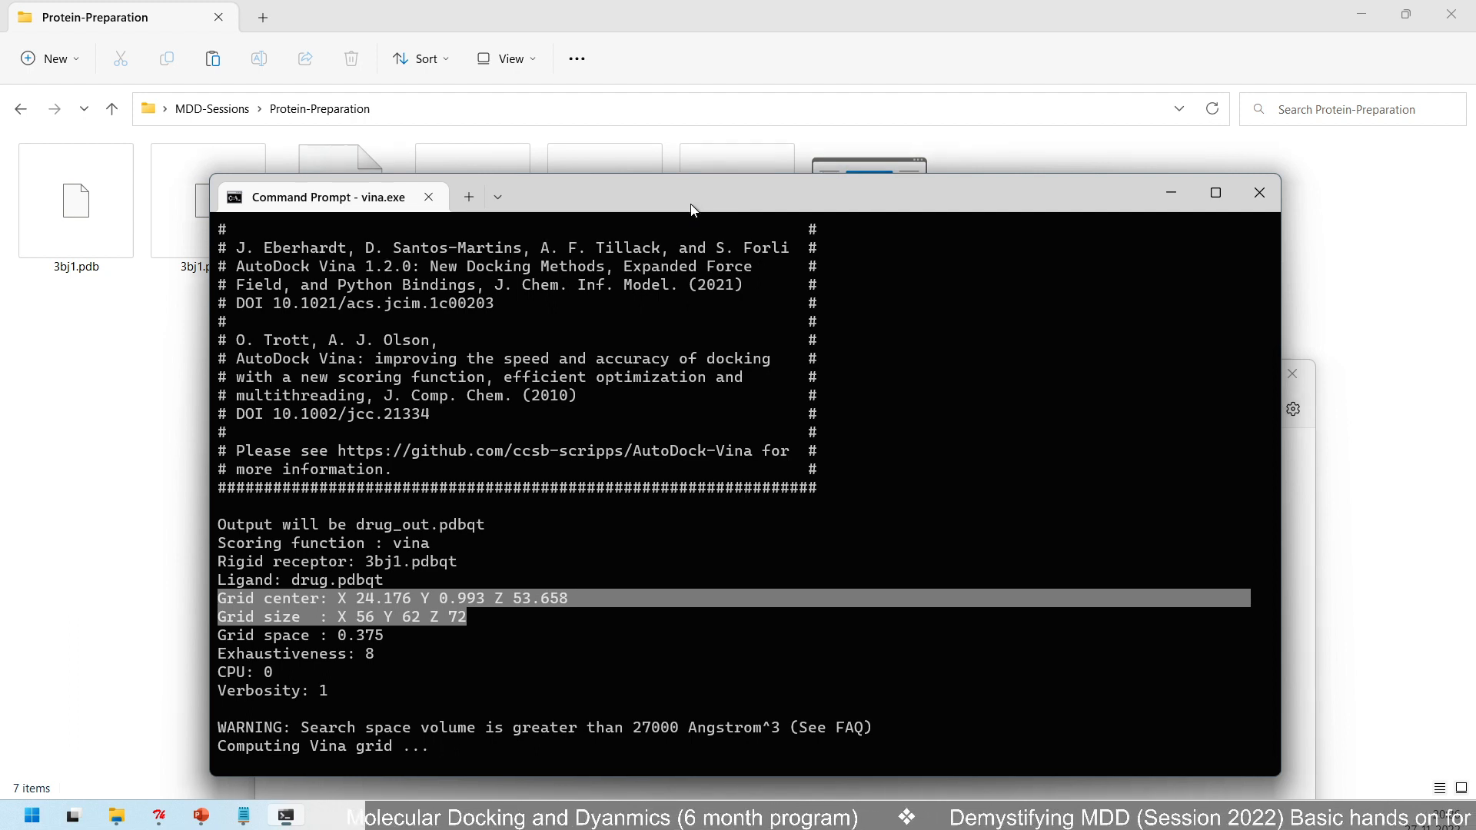
drag(690, 204, 680, 104)
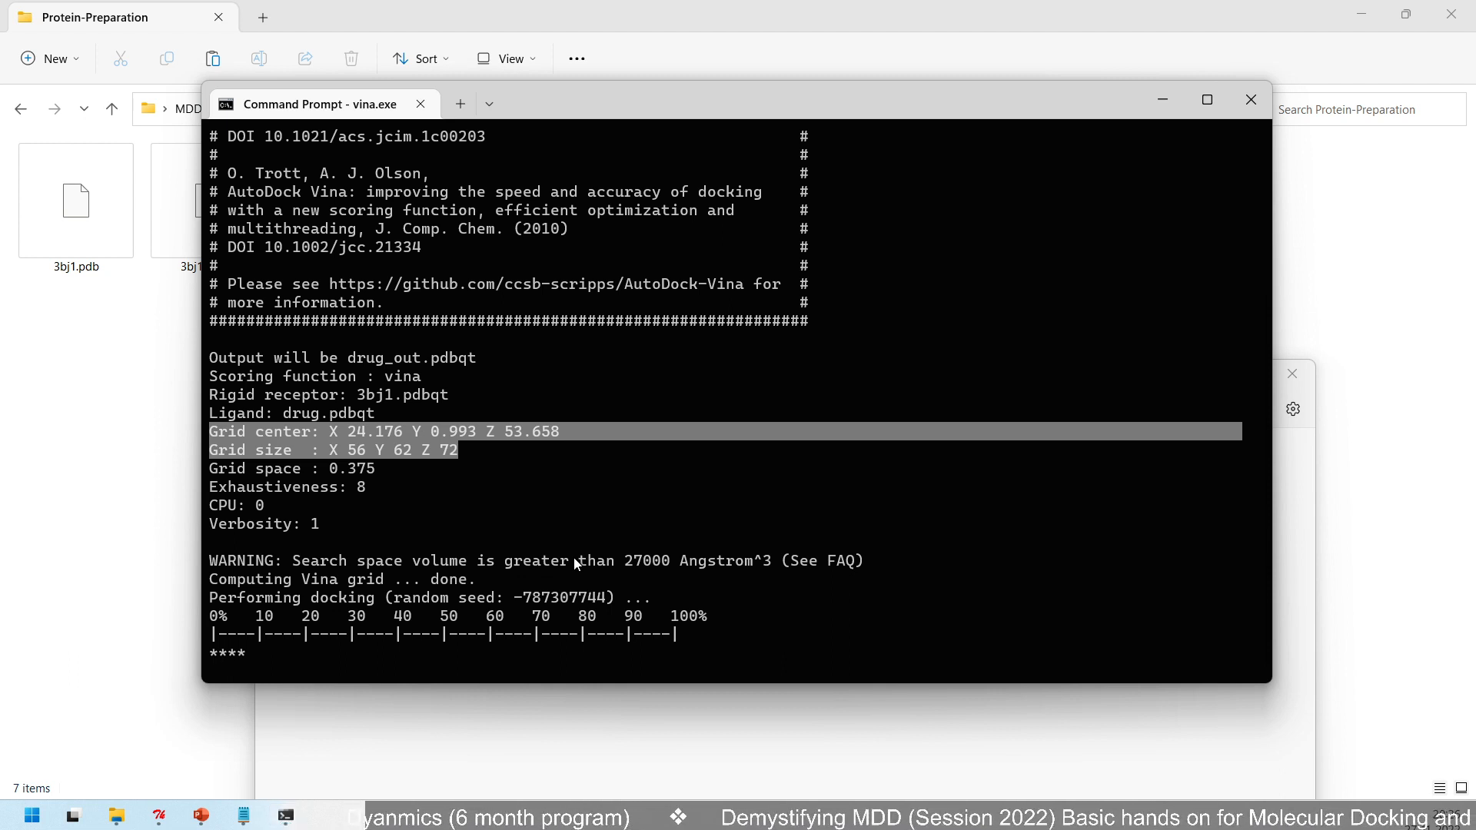
key(alt+Tab)
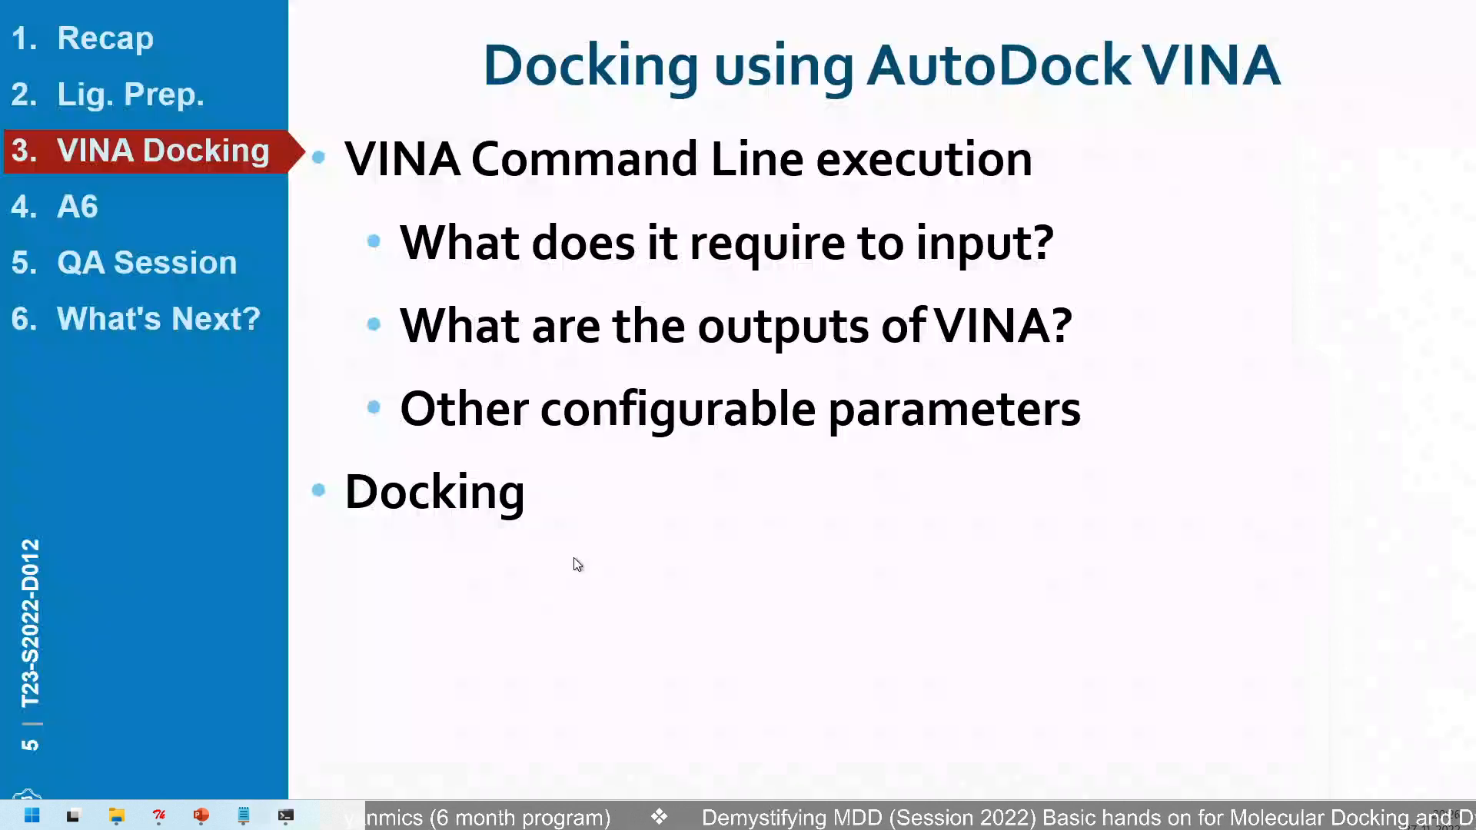